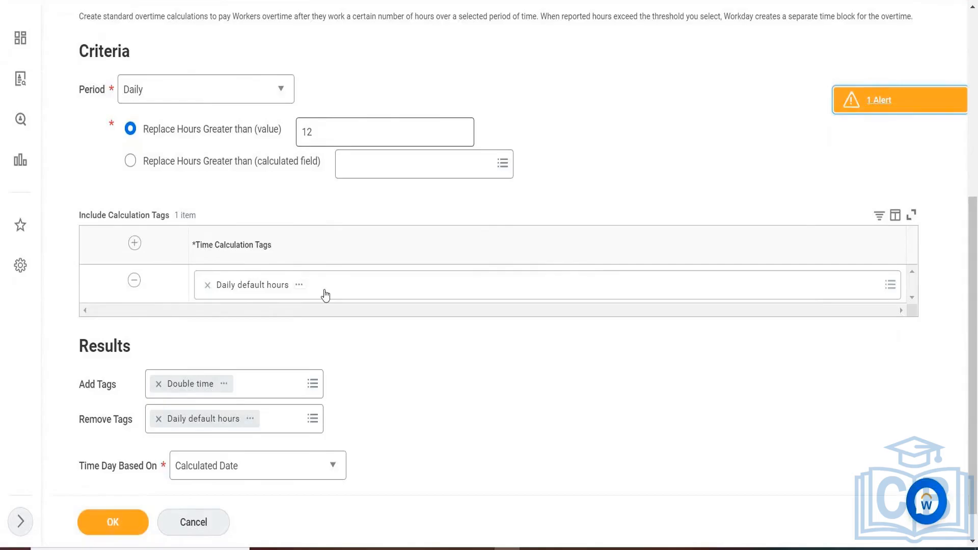
Review the Double time > 12 hrs calculation, duplicate its browser tab and dismiss the Edit Time Calculation prompt in the copy.
scroll(451, 161, up, 1)
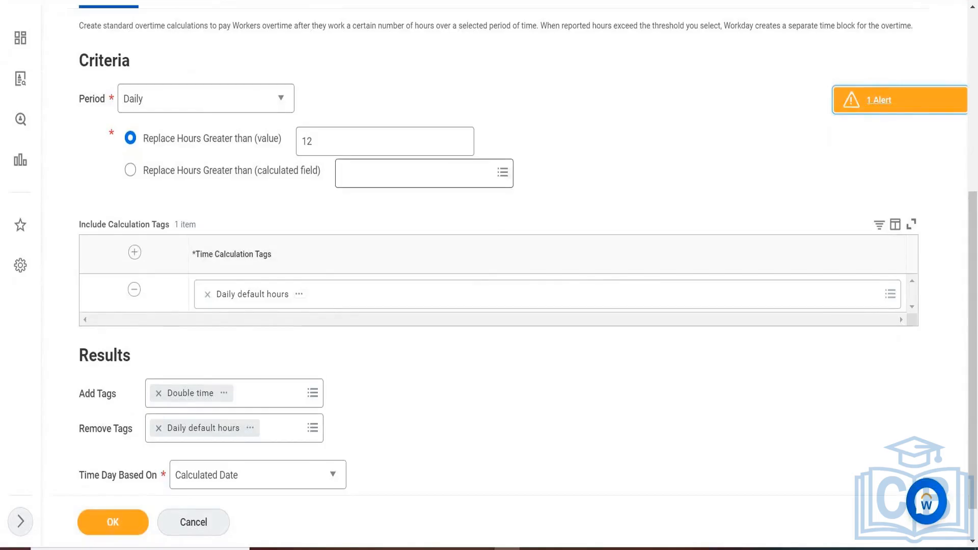
scroll(489, 275, up, 1)
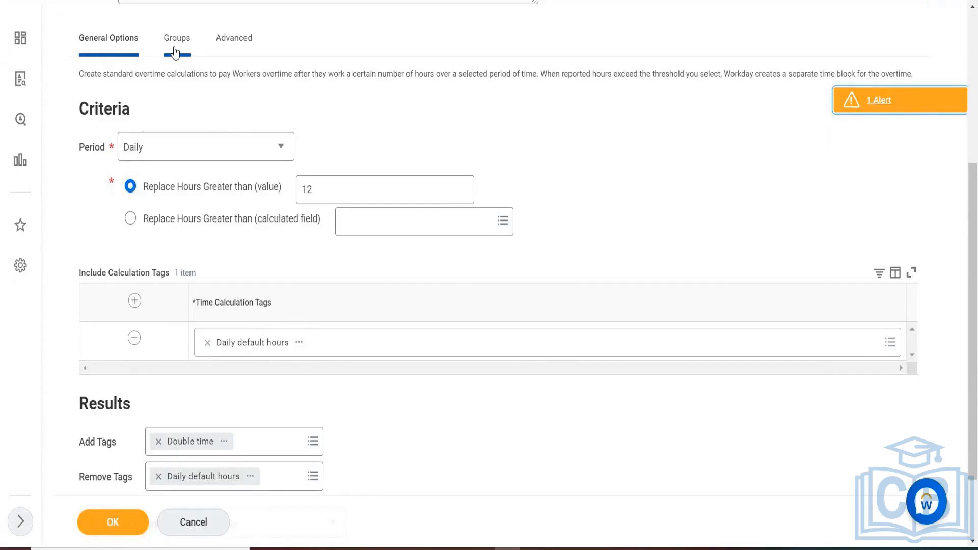
scroll(174, 52, down, 2)
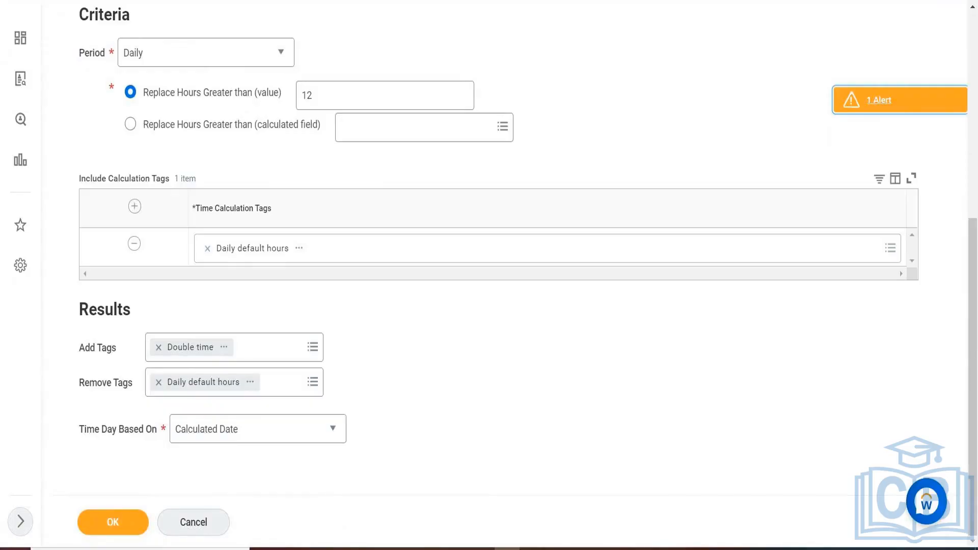
scroll(489, 255, up, 2)
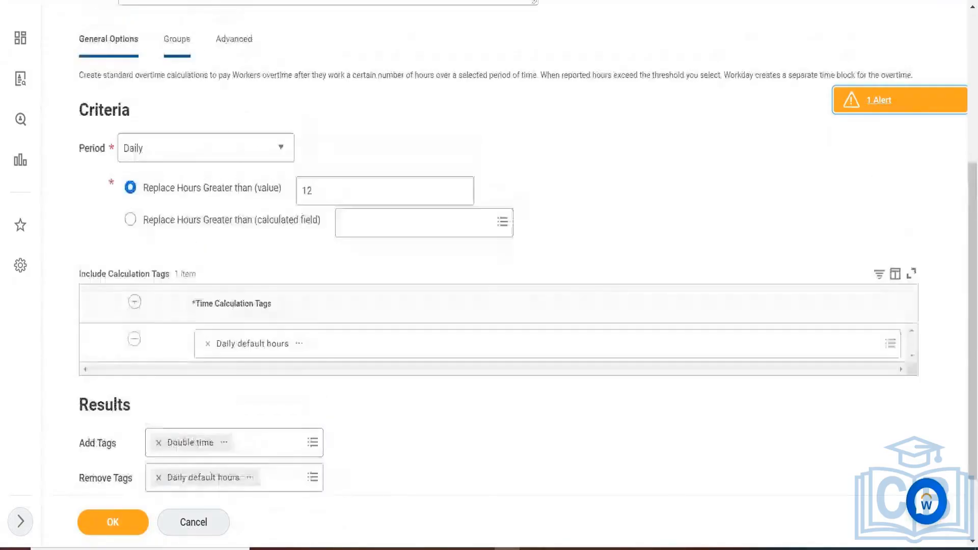
scroll(489, 275, up, 5)
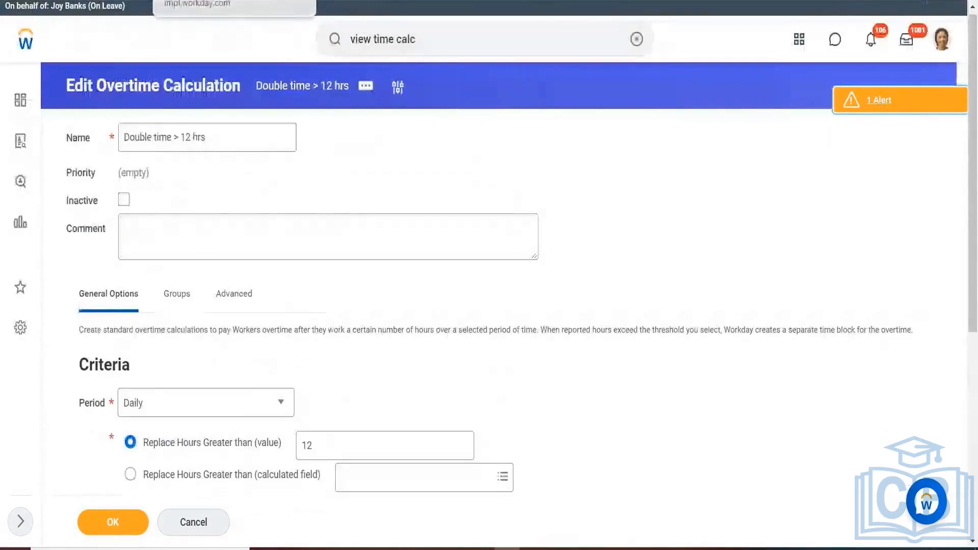
right_click(217, 0)
click(249, 61)
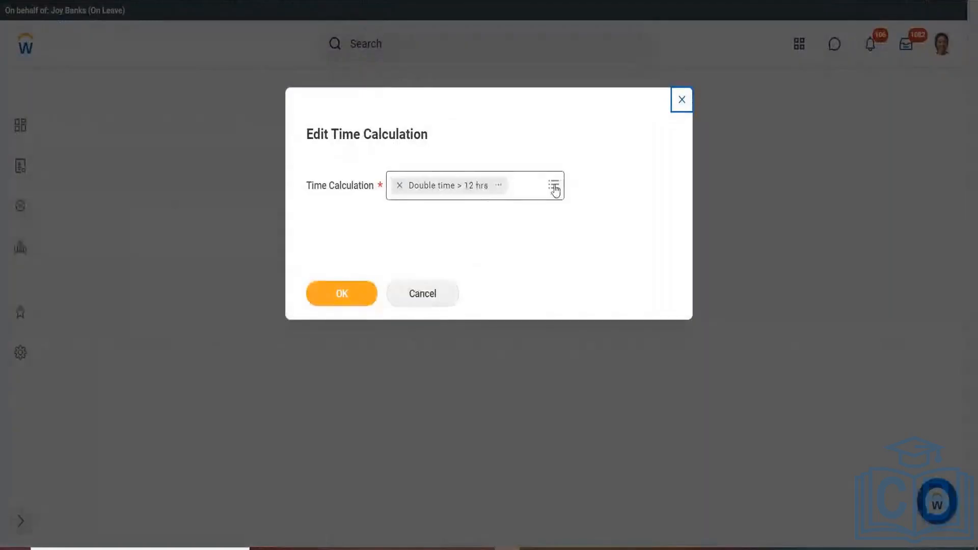
click(681, 100)
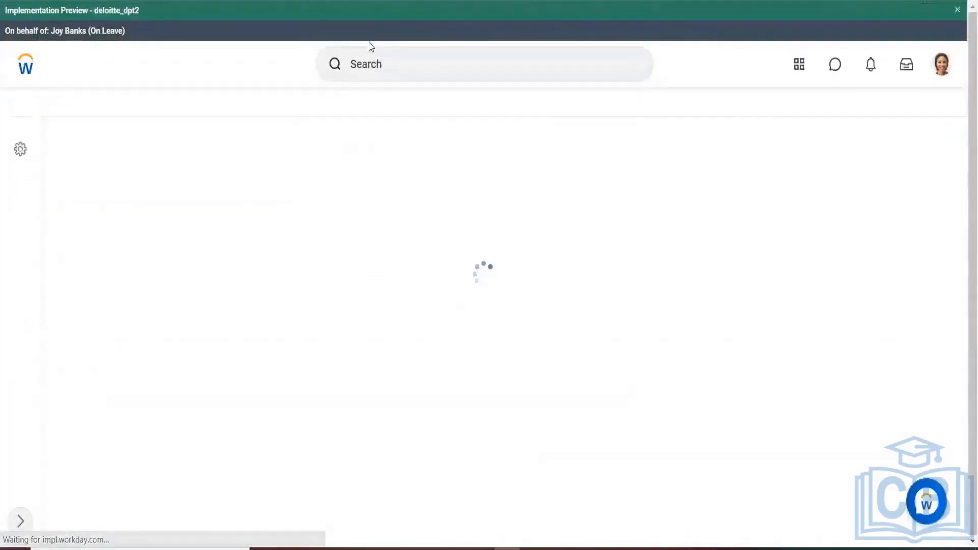
Search for "view time entry" and open the View Time Entry Code report.
click(390, 50)
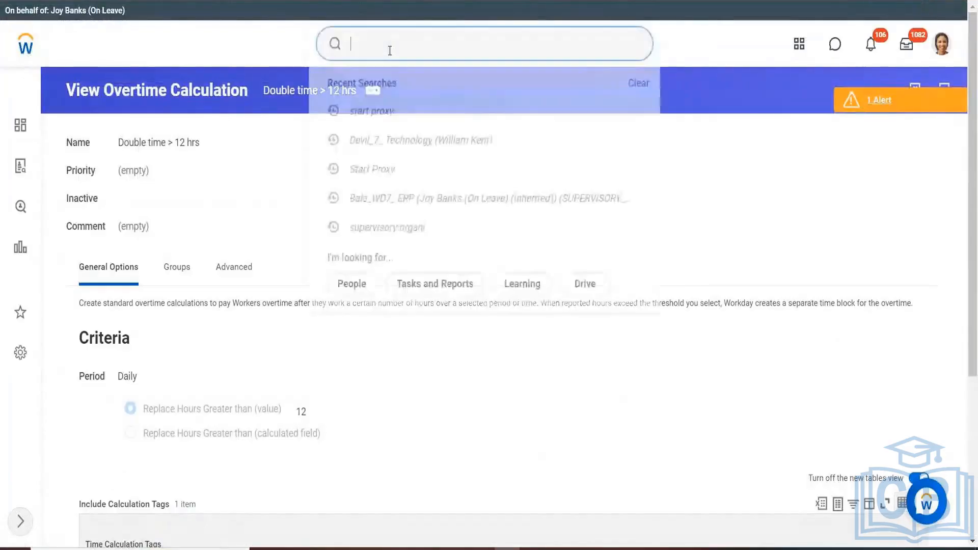
text(view)
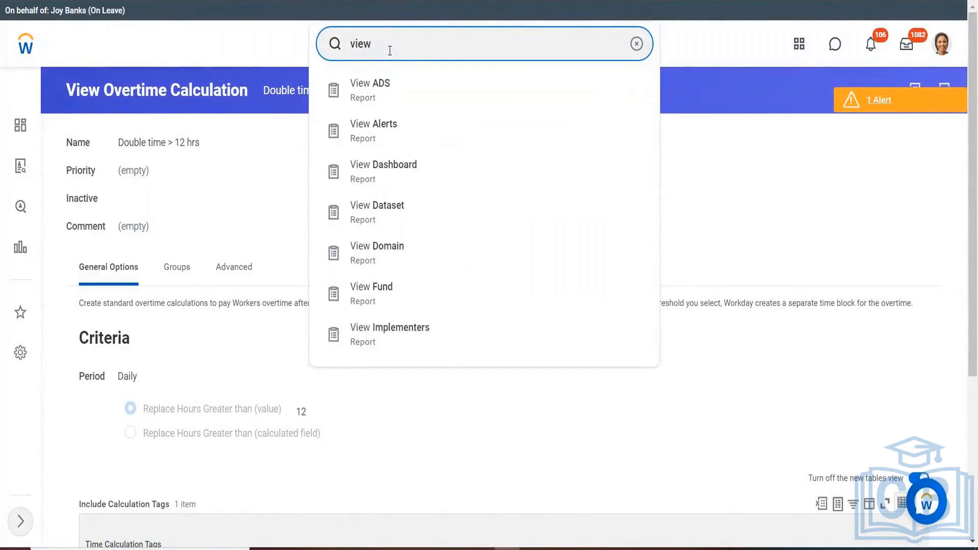
text( time entry)
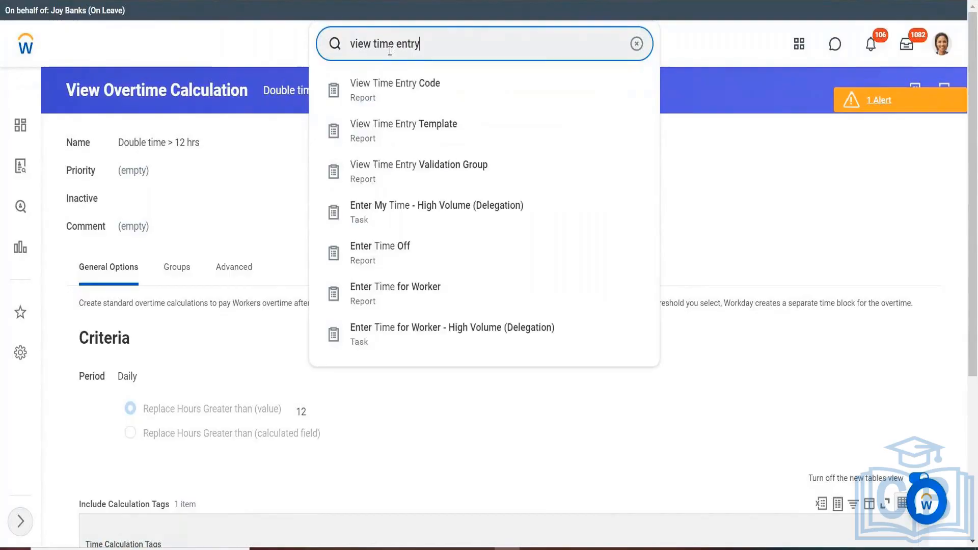
click(437, 88)
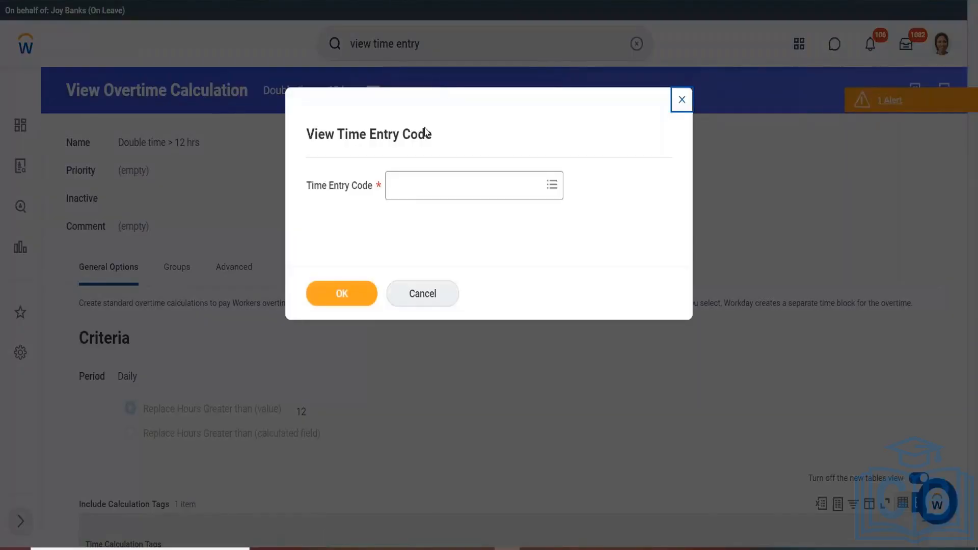
Search the time entry codes for "daily" and for "default".
click(415, 192)
text(dau)
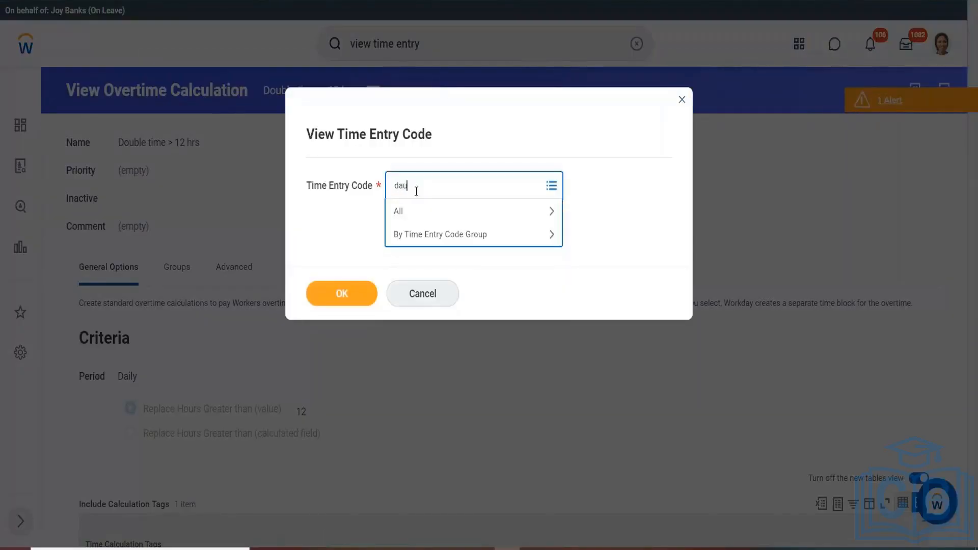
key(BackSpace)
text(ily)
key(Return)
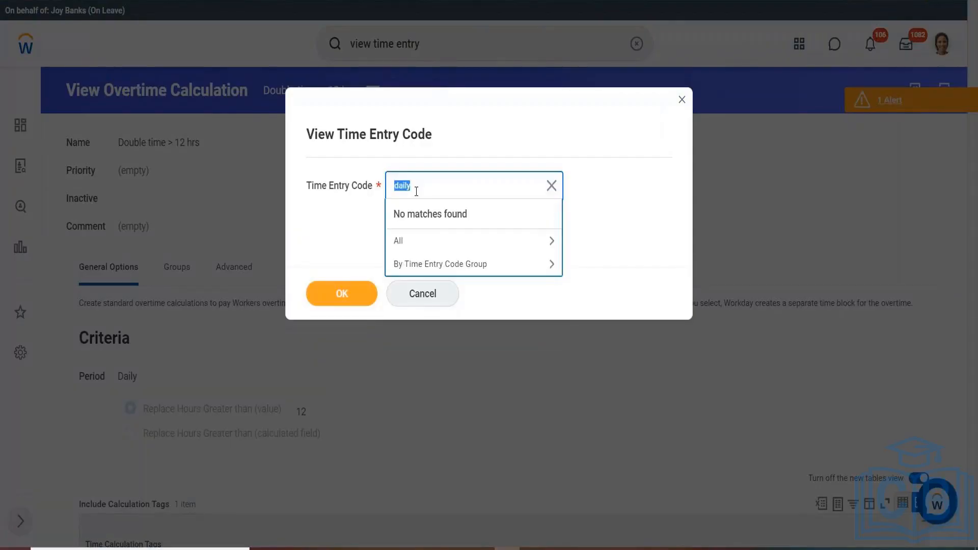
key(BackSpace)
text(default)
key(Return)
Browse the full list of time entry codes to its end, and cancel the report without choosing one.
click(517, 240)
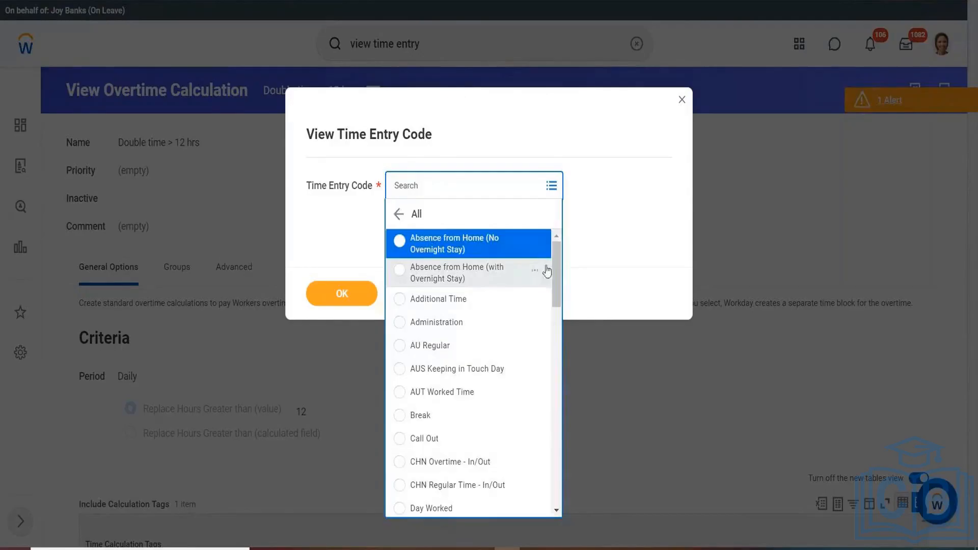
drag(559, 281, 549, 518)
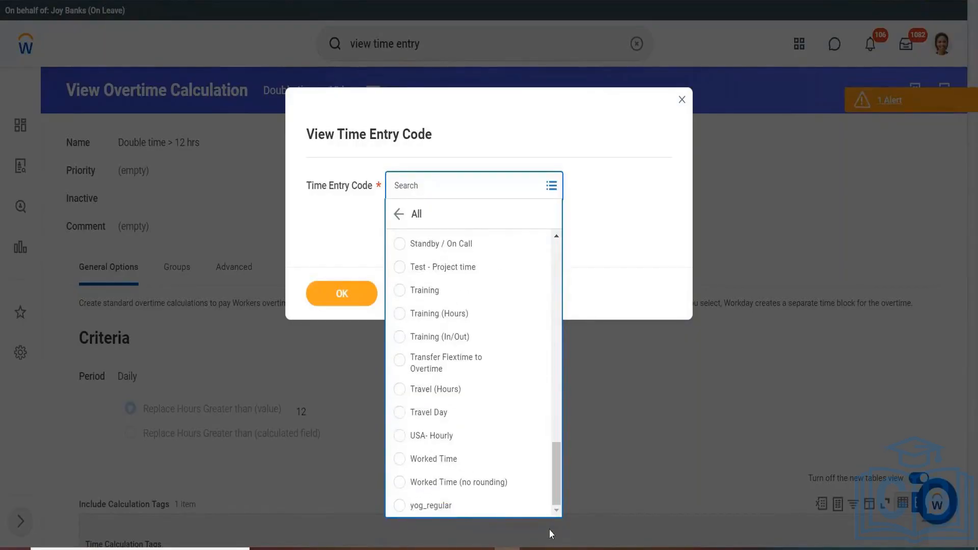
click(642, 437)
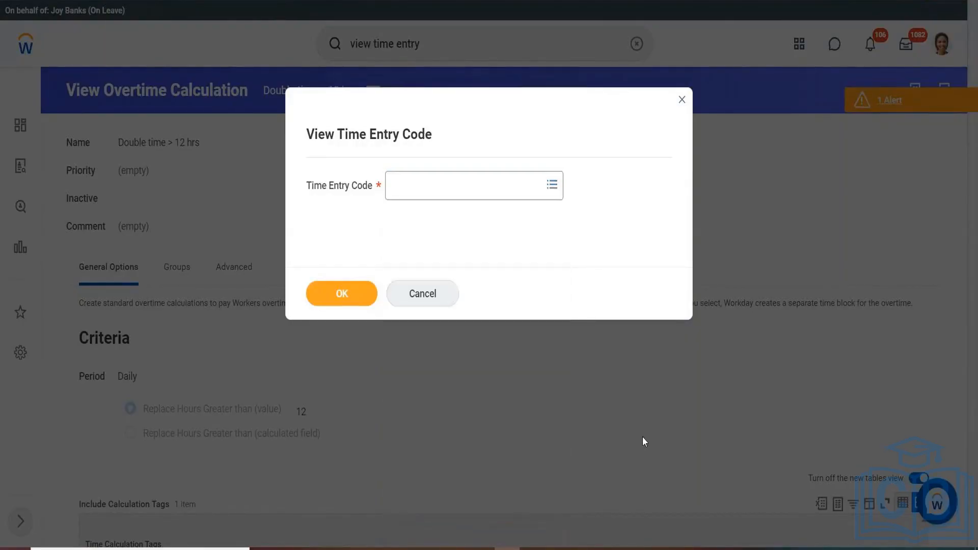
click(549, 186)
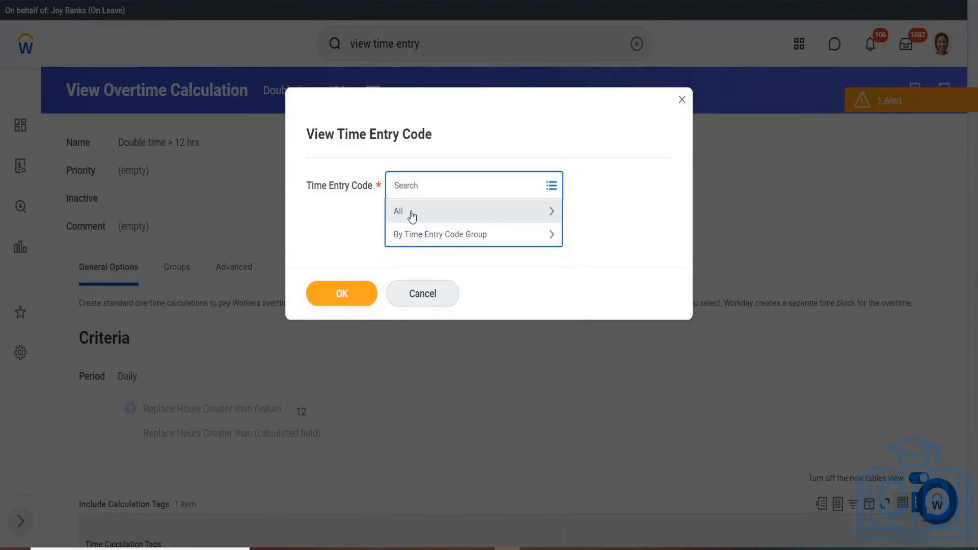
click(430, 295)
click(430, 295)
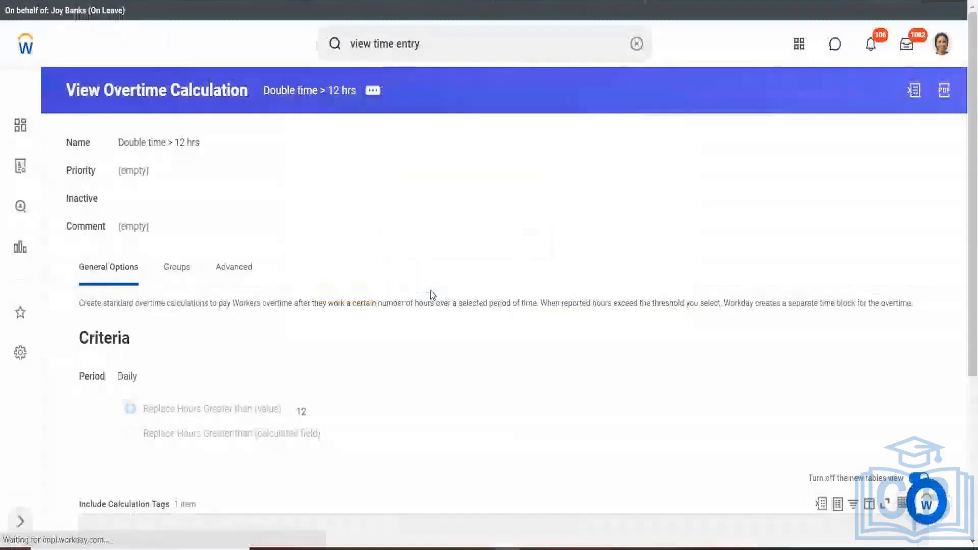
Replace "view" with "cr" in the global search for time entry tasks.
click(372, 44)
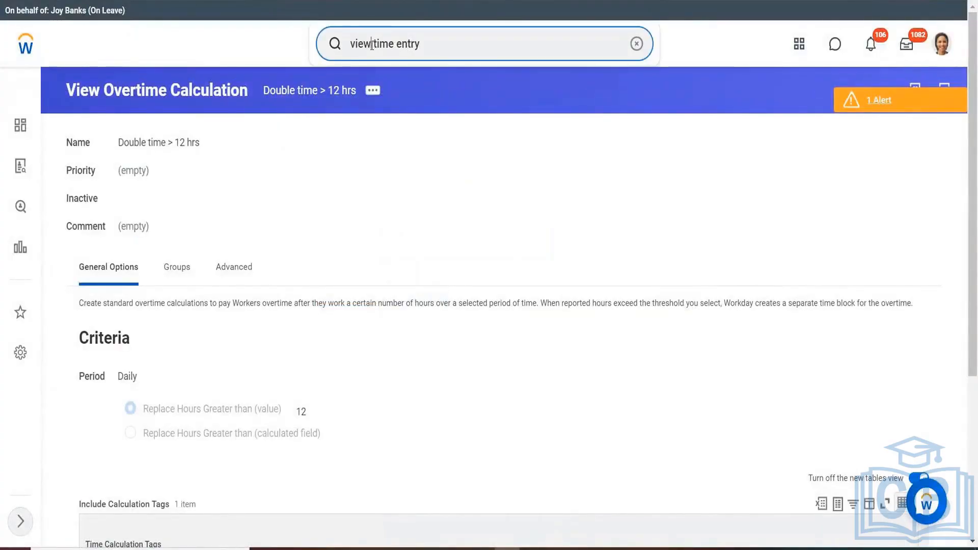
key(BackSpace)
key(BackSpace)
key(BackSpace)
key(BackSpace)
text(c)
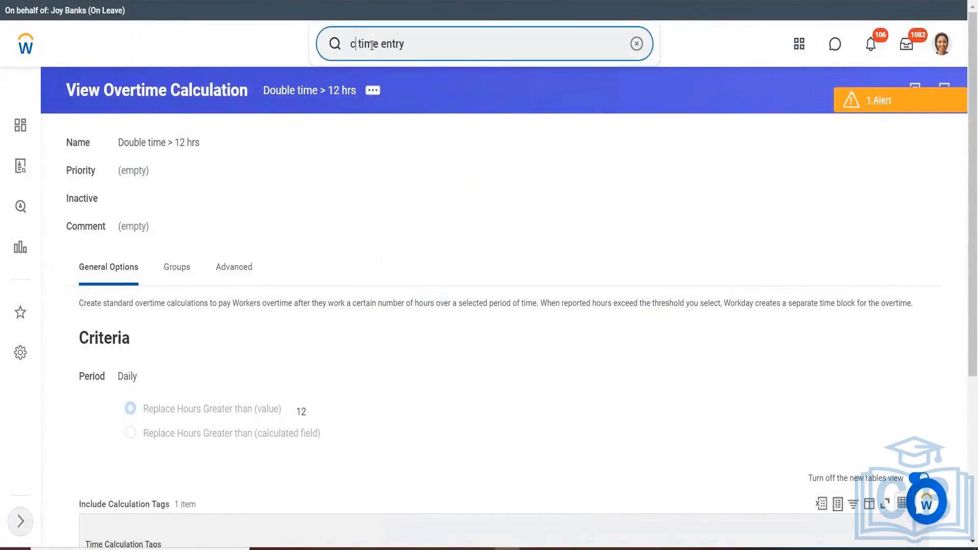
text(r time)
key(BackSpace)
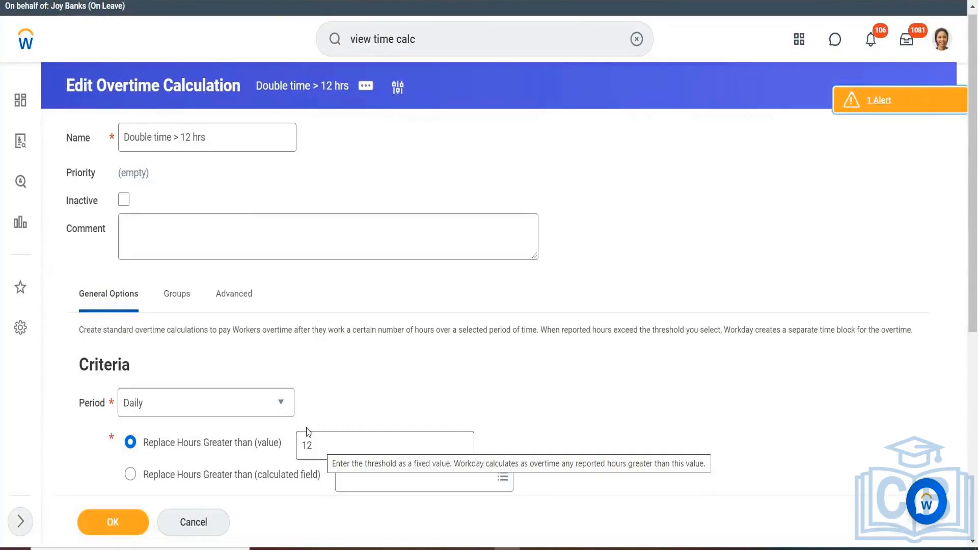
In the Double time > 12 hrs edit form, replace the Daily default hours tag under Include Calculation Tags with Regular.
drag(975, 277, 974, 406)
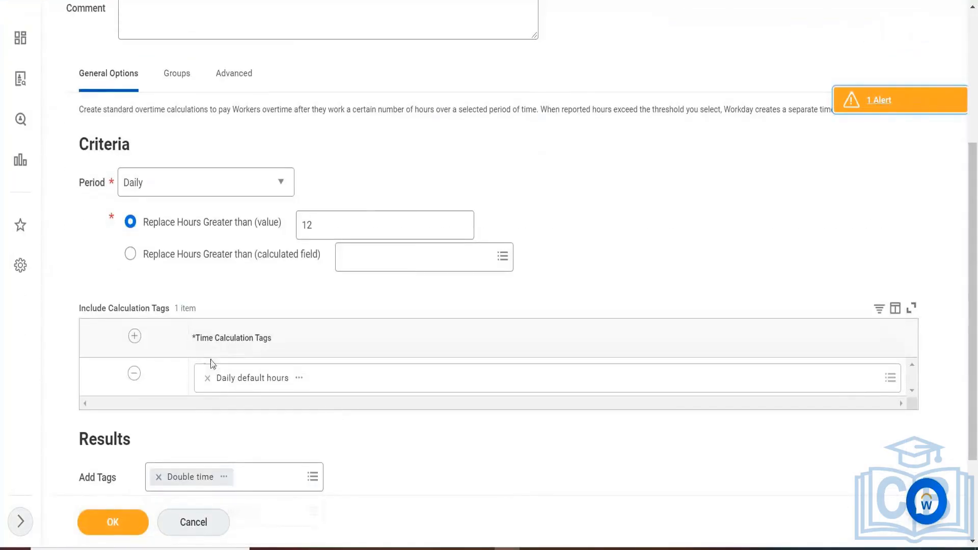
click(207, 379)
text(reg)
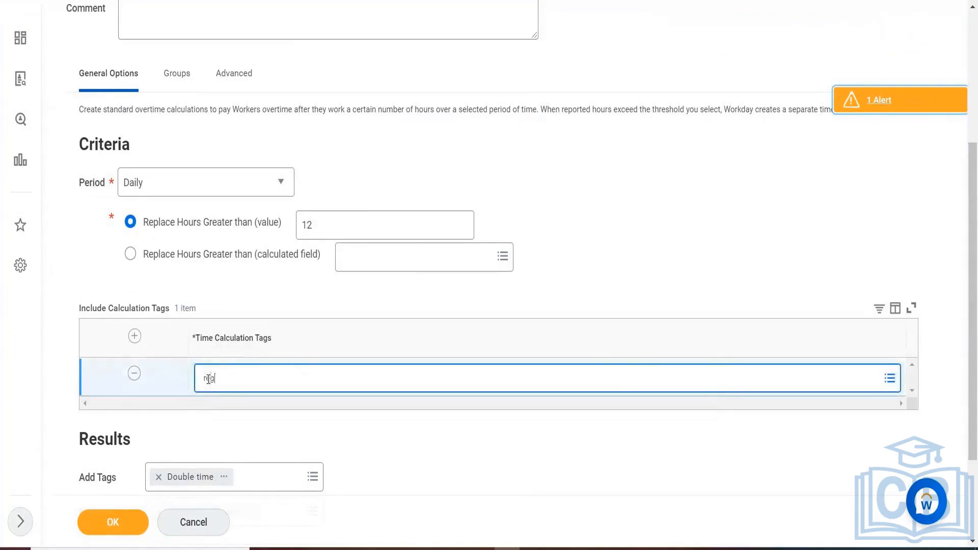
text(ular)
click(432, 455)
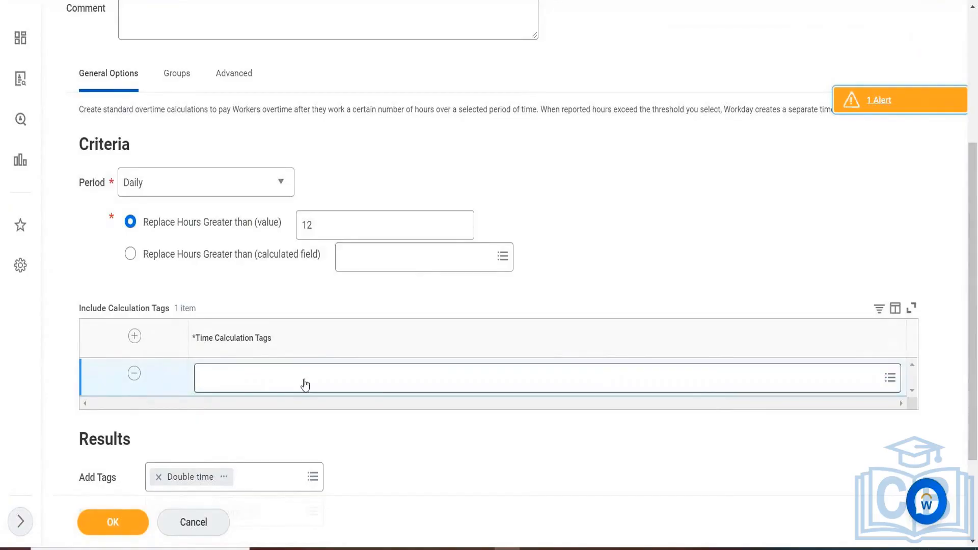
click(606, 387)
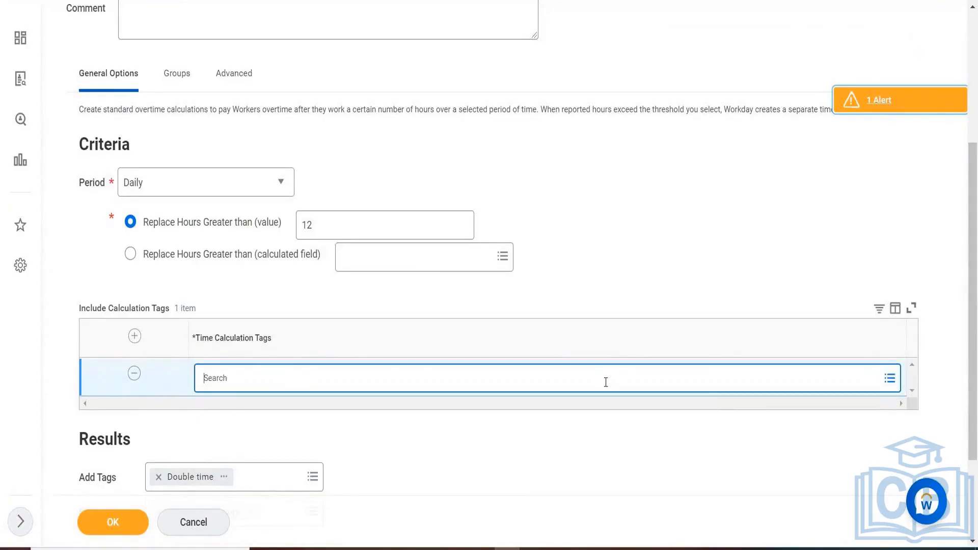
text(Regu)
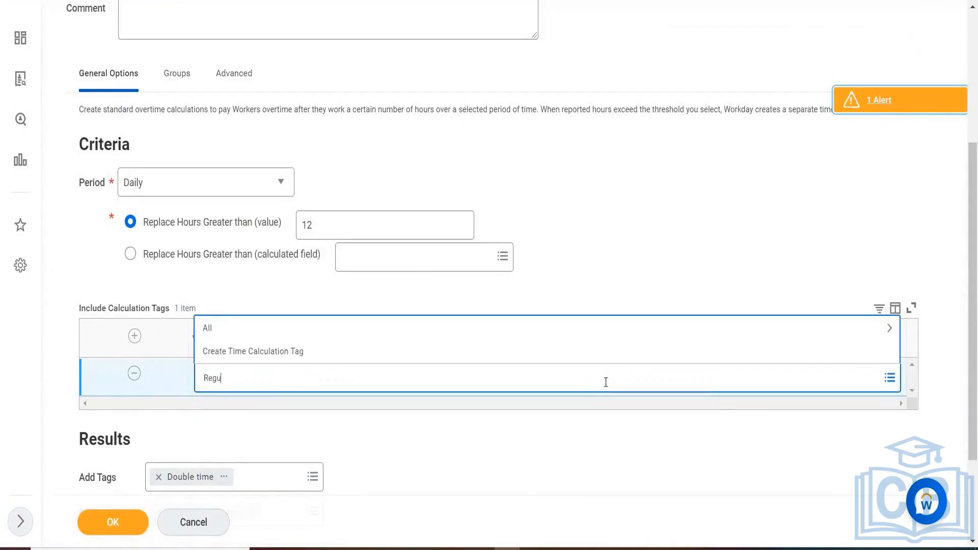
key(Return)
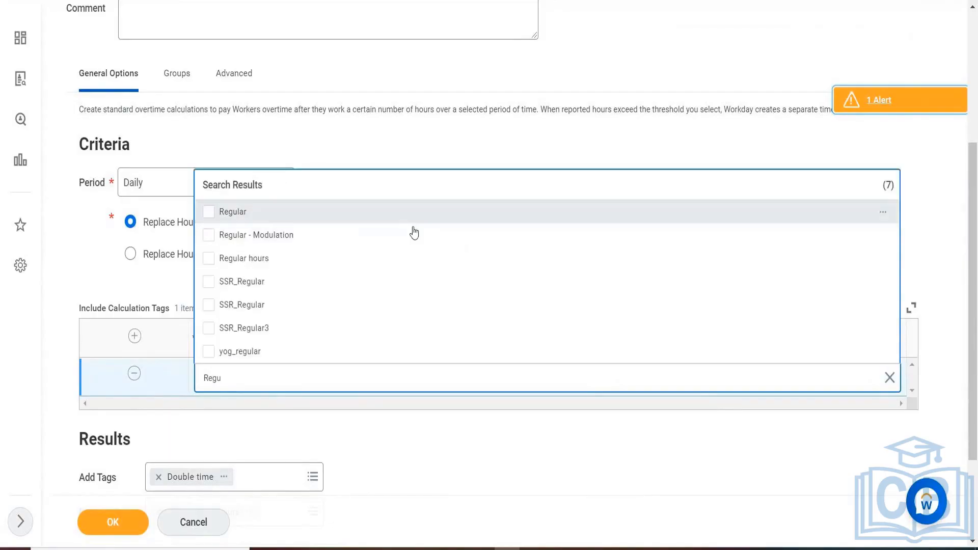
click(276, 219)
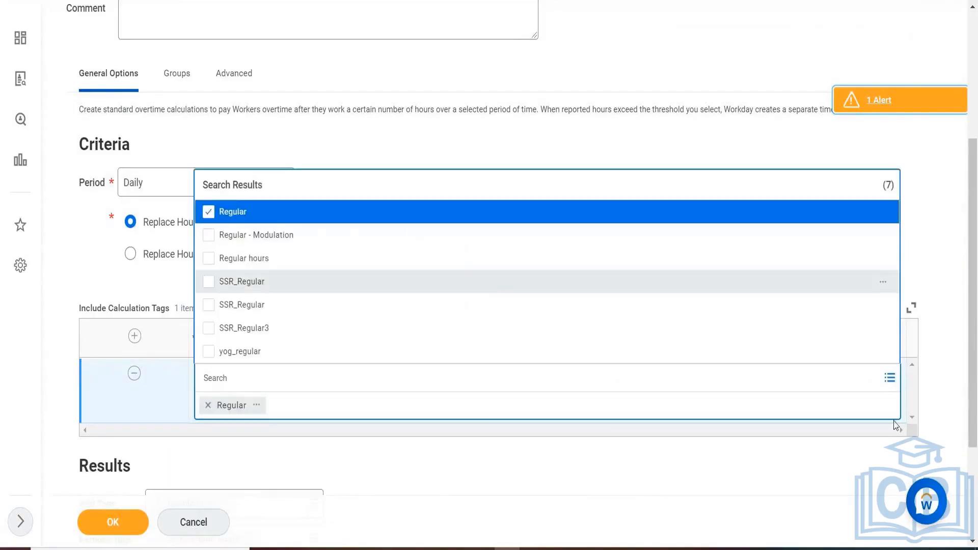
drag(975, 372, 970, 468)
click(535, 353)
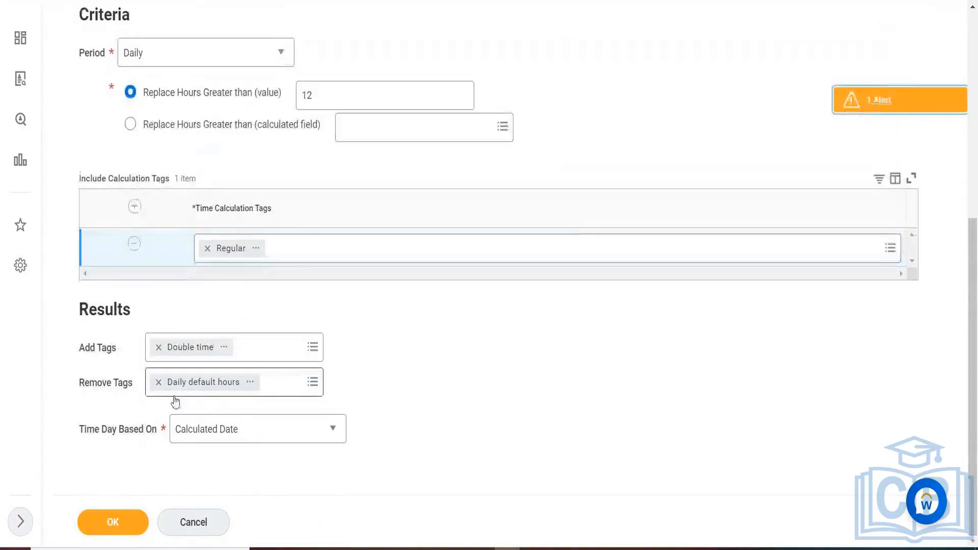
Replace the Daily default hours tag in the results' Remove Tags with Regular.
click(158, 381)
text(R)
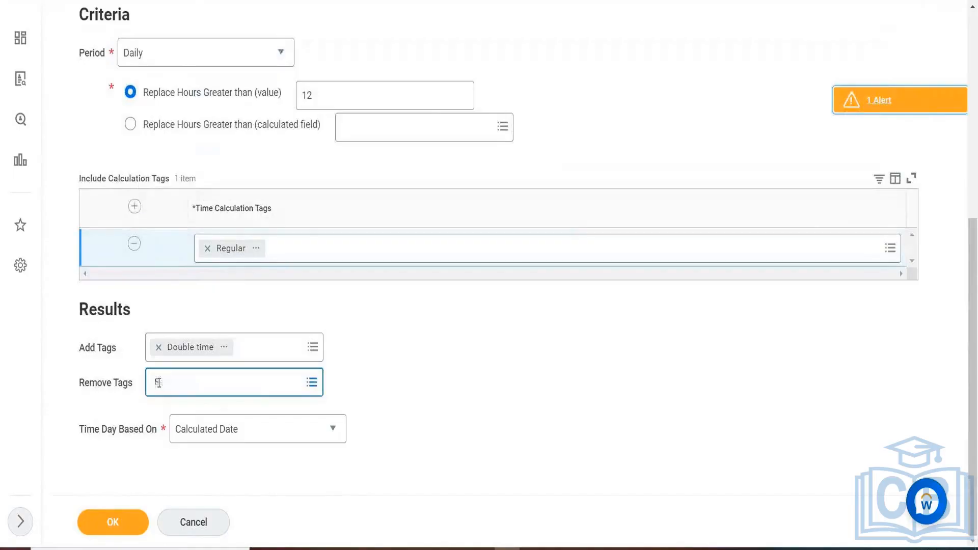
text(egular)
key(Return)
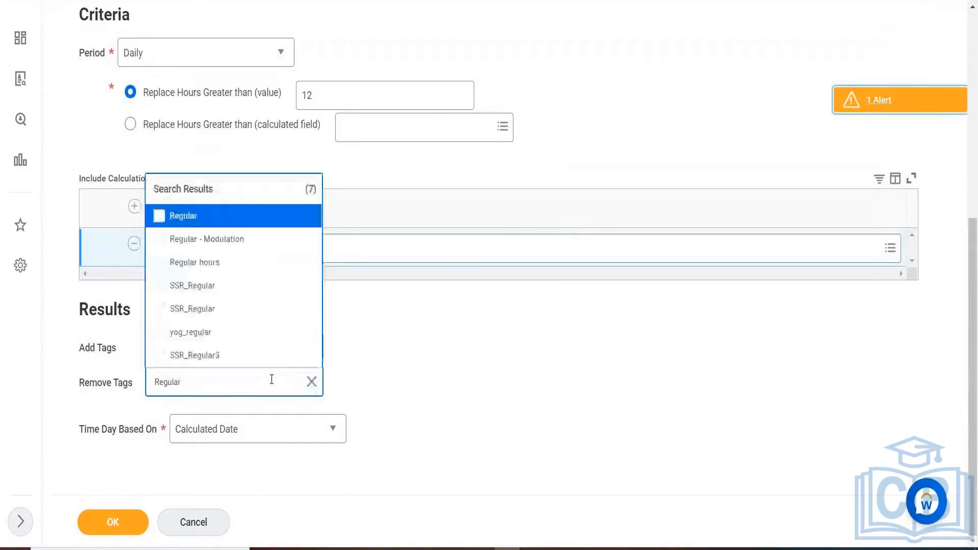
click(159, 216)
click(497, 331)
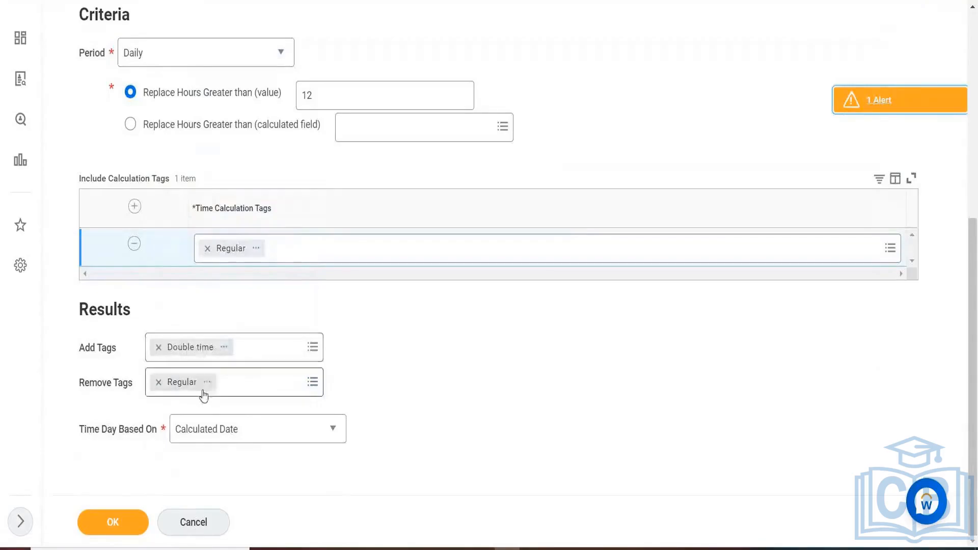
Show the calculation's time calculation groups and open the details of the USA-double time group.
click(974, 22)
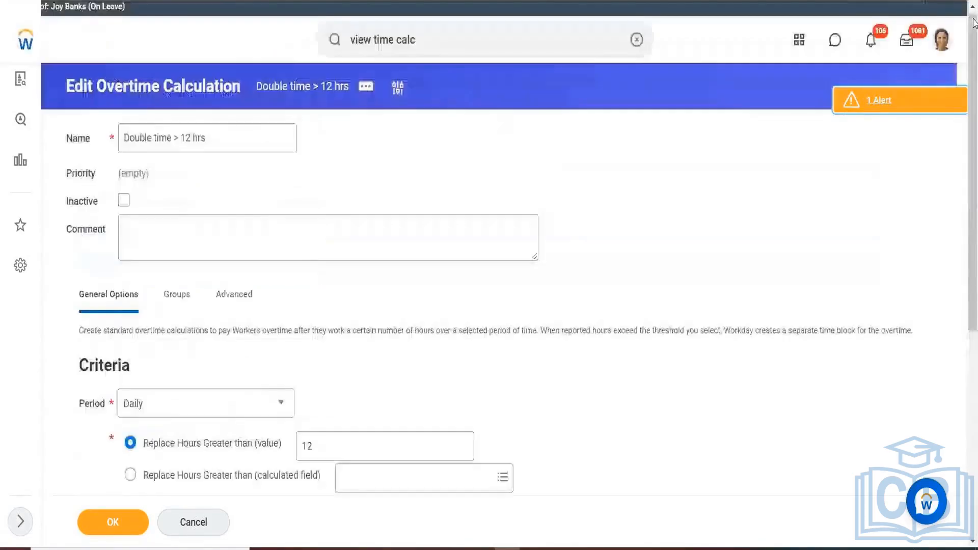
click(169, 299)
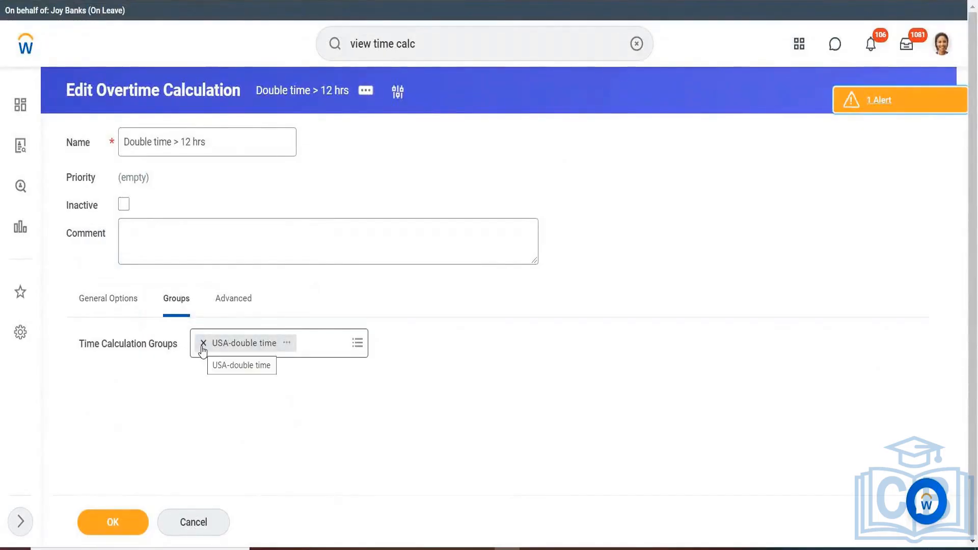
click(288, 344)
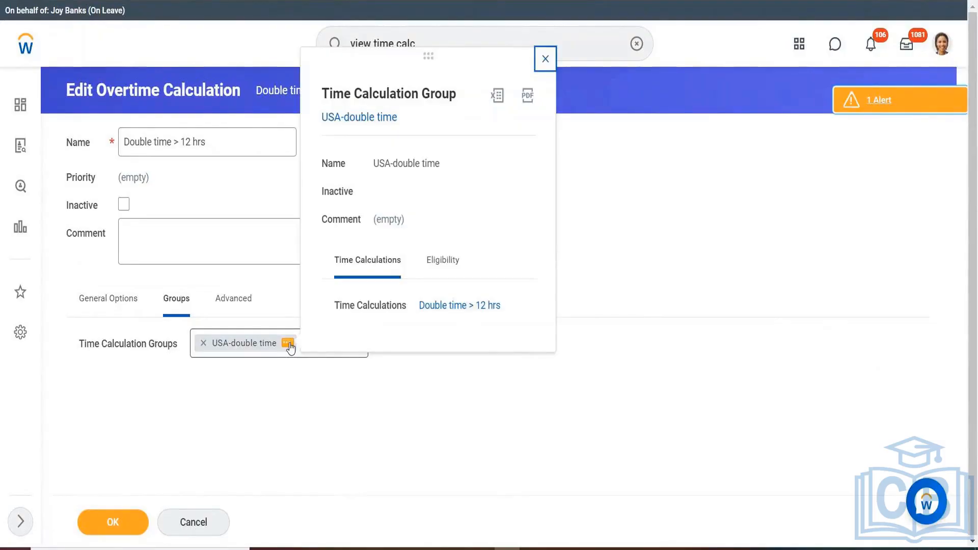
Replace the USA-double time group with USA In /Out in the calculation's Time Calculation Groups and save the overtime calculation.
click(282, 398)
click(203, 344)
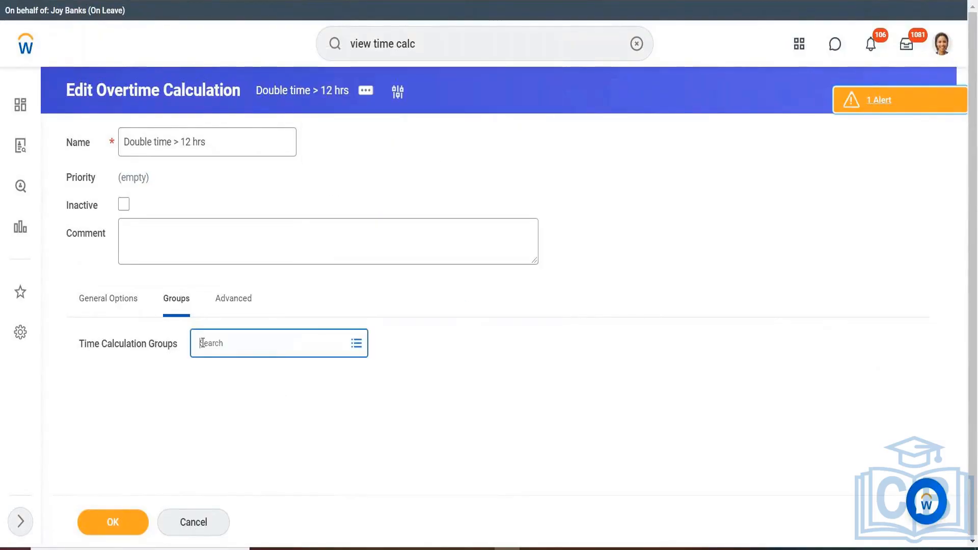
text(usa)
key(Return)
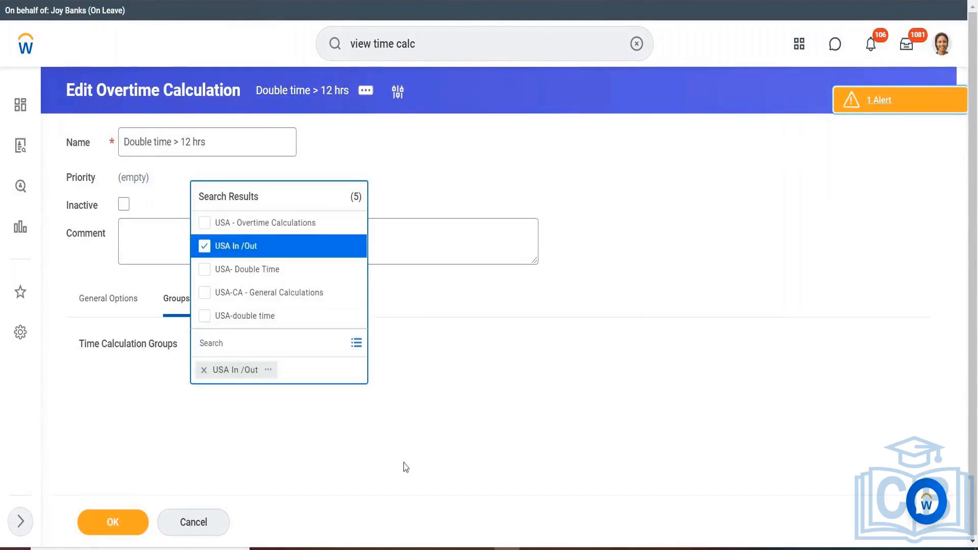
click(414, 453)
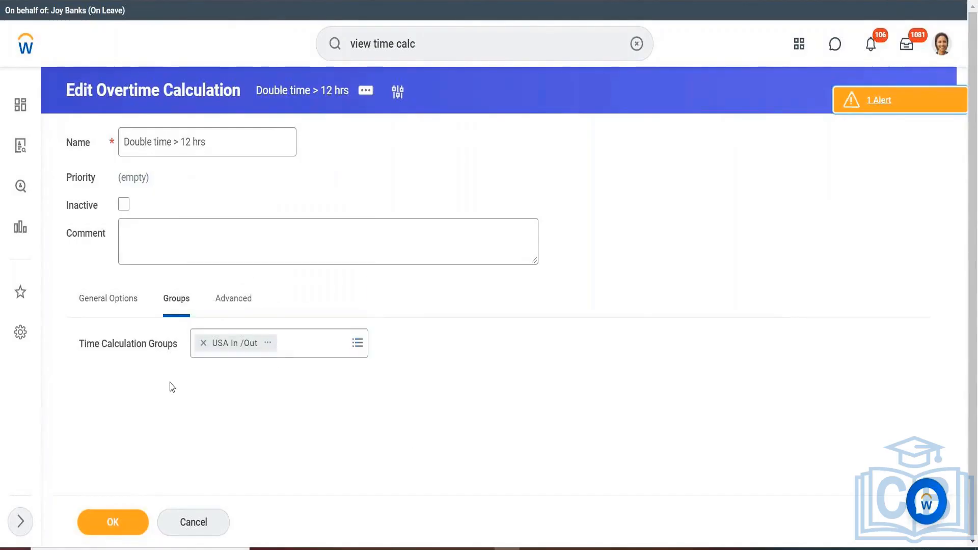
click(126, 523)
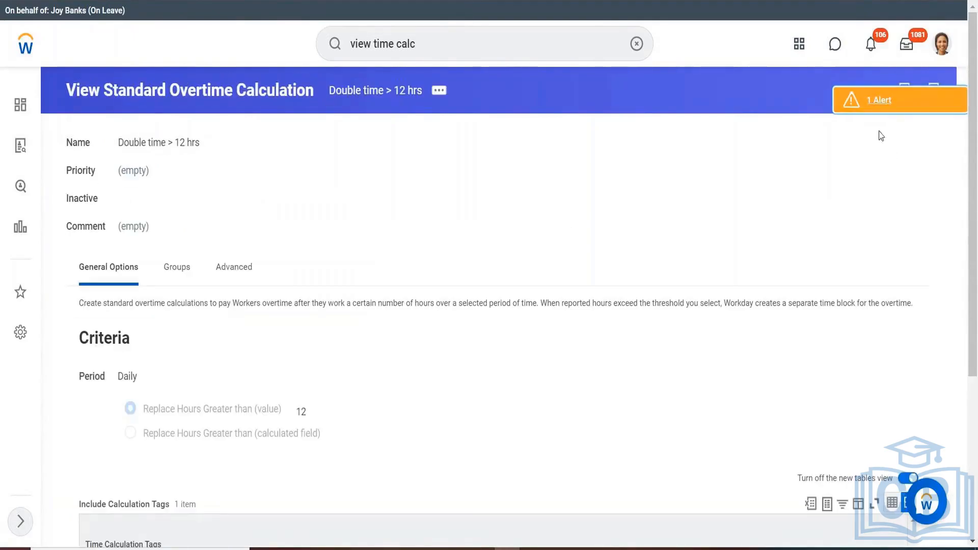
Maintain the time calculation priorities, setting Double time > 12 hrs to priority 013, and return to the calculation.
click(440, 91)
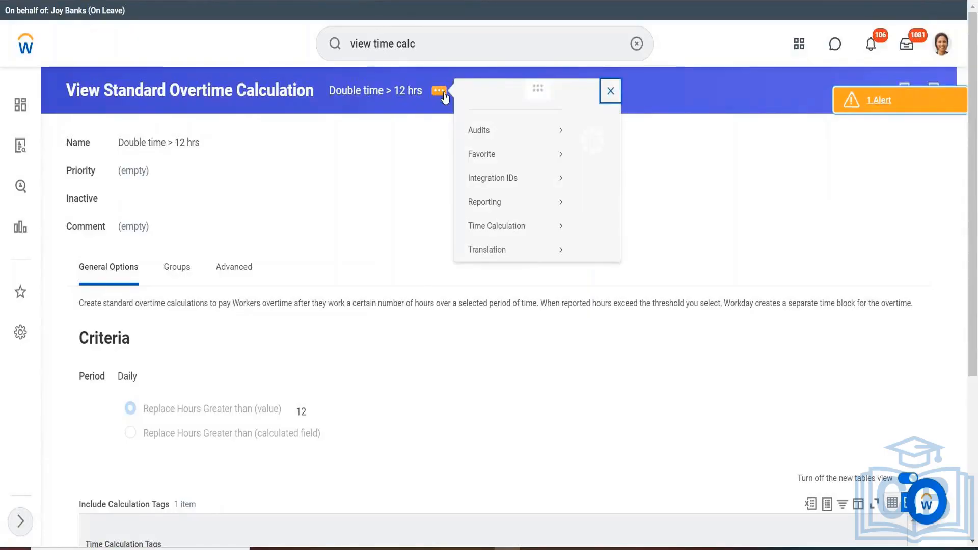
mouse_move(509, 180)
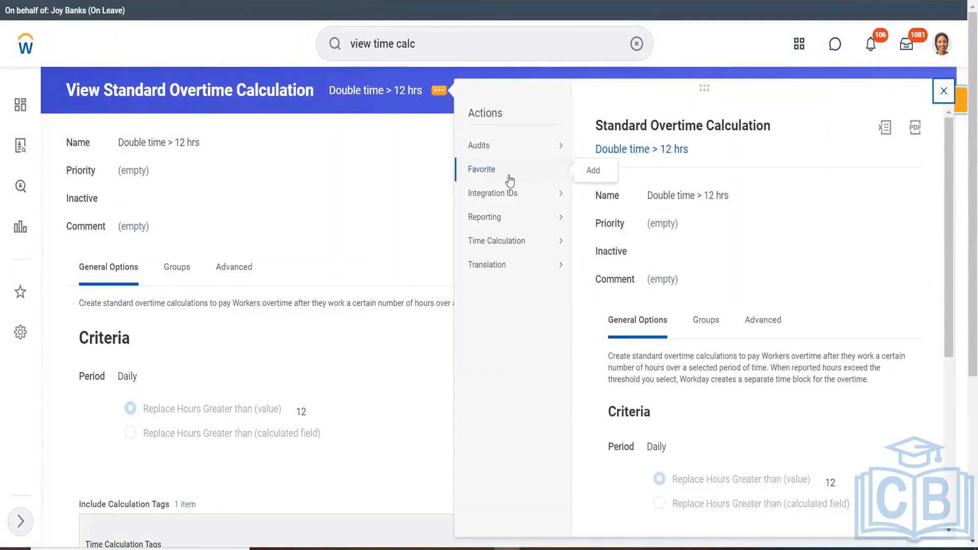
mouse_move(517, 246)
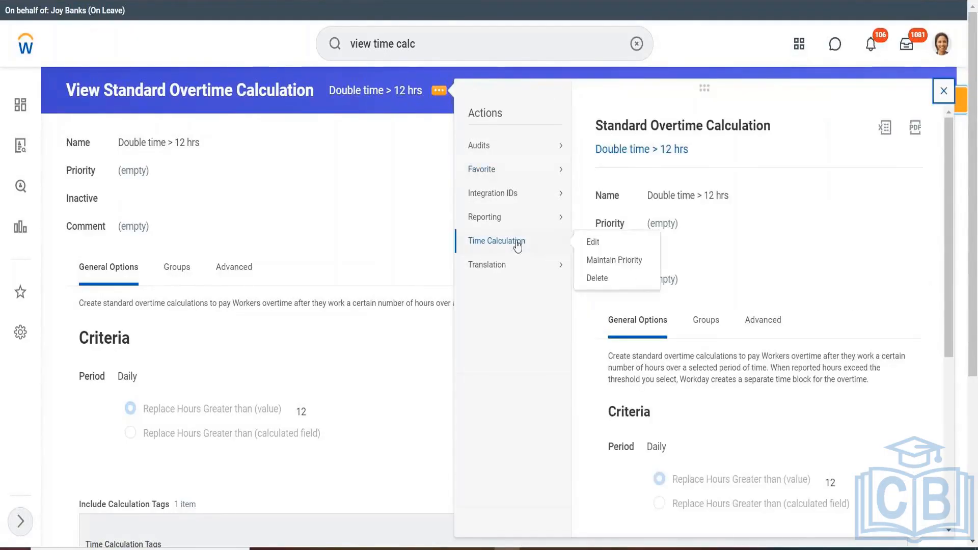
click(595, 260)
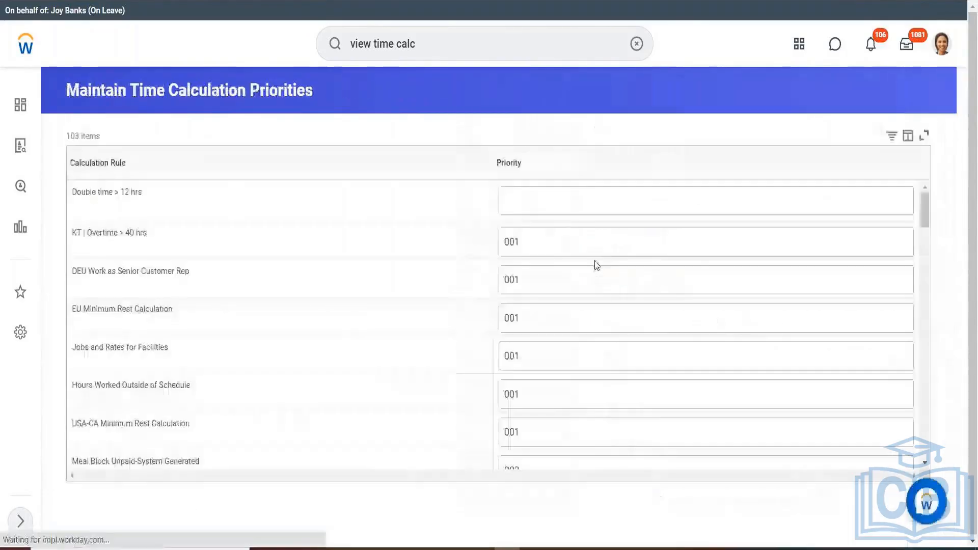
click(497, 198)
text(013)
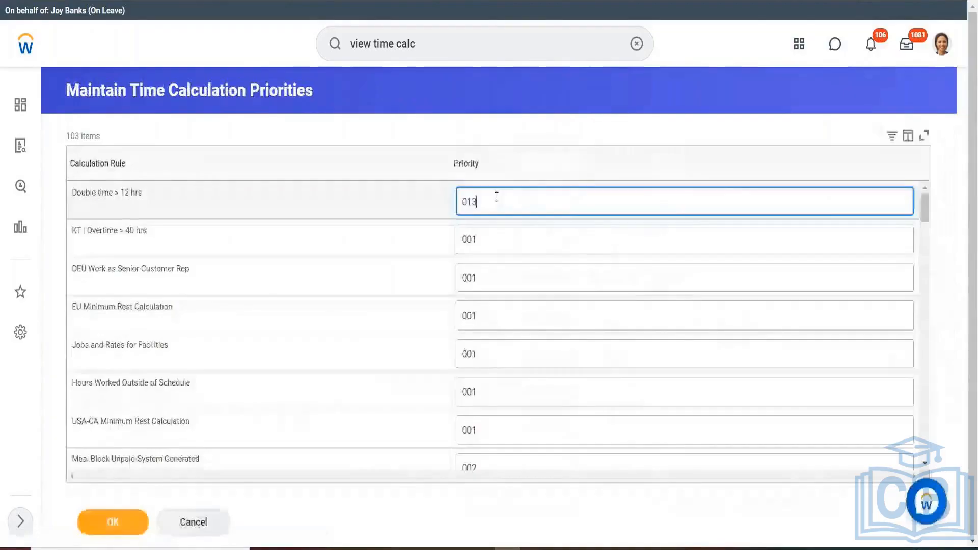
click(114, 521)
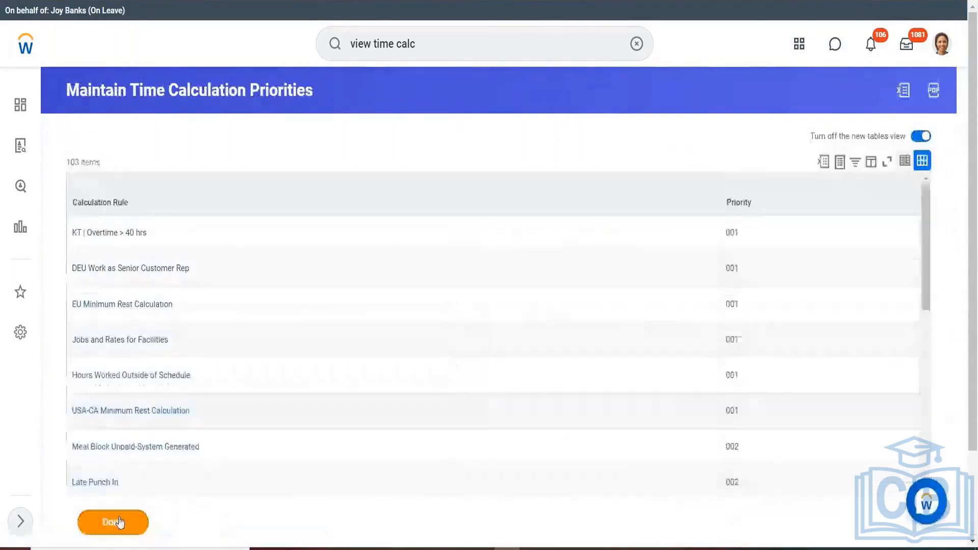
click(118, 520)
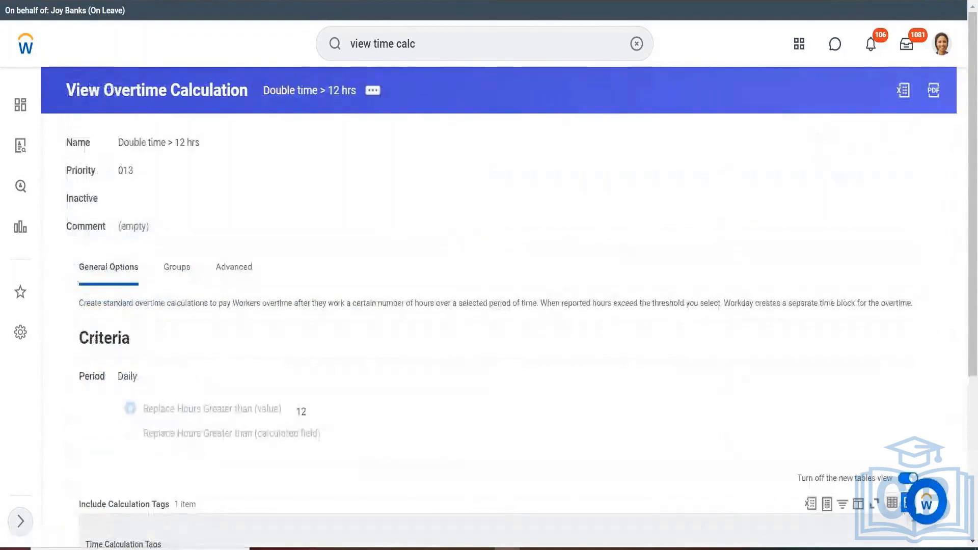
Open the signed-in worker's own profile and look through its Time and Leave actions.
text(cr time entry)
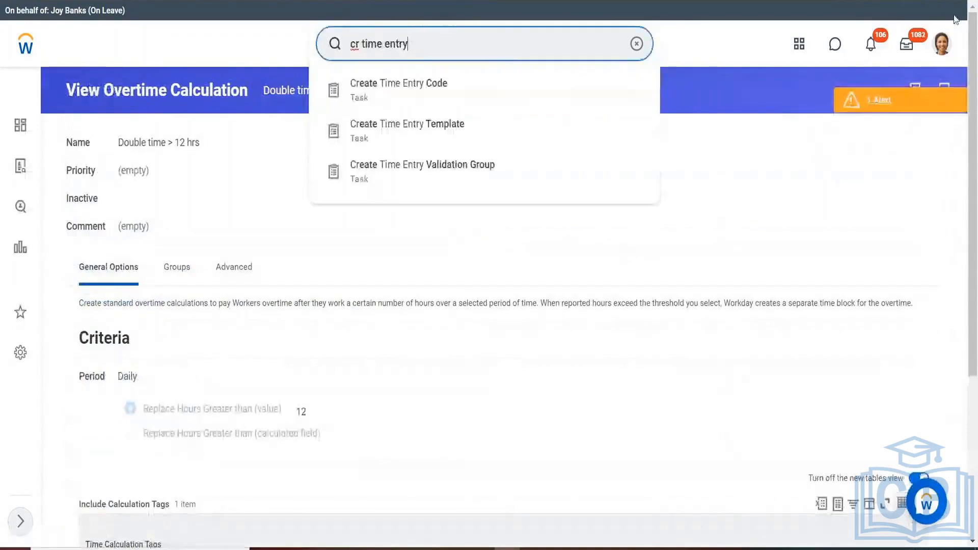
click(942, 44)
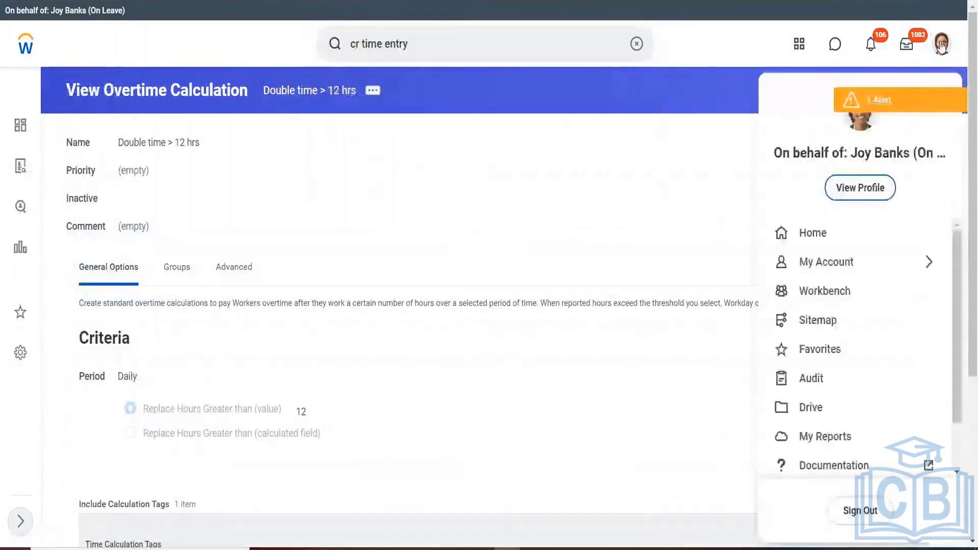
click(859, 188)
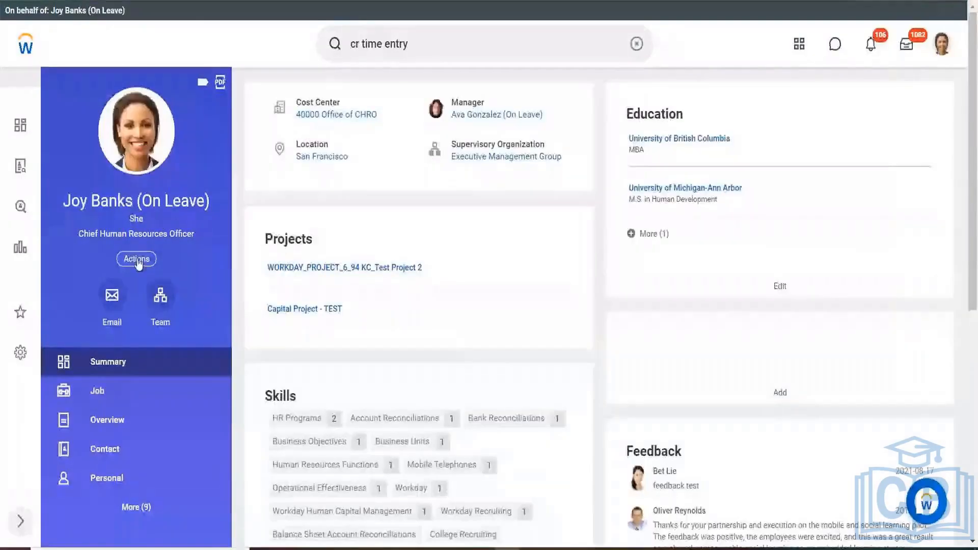
click(137, 259)
click(138, 260)
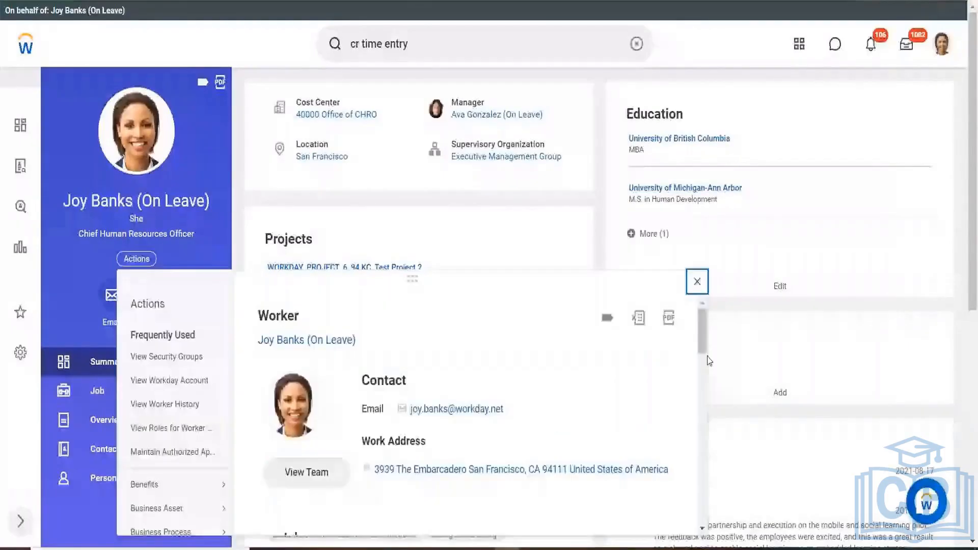
drag(701, 346, 699, 453)
mouse_move(168, 364)
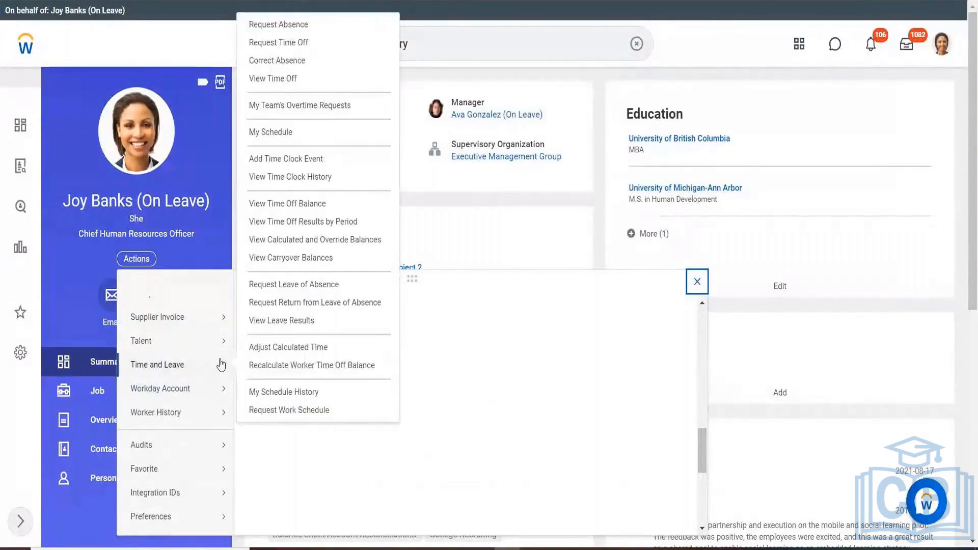
click(945, 52)
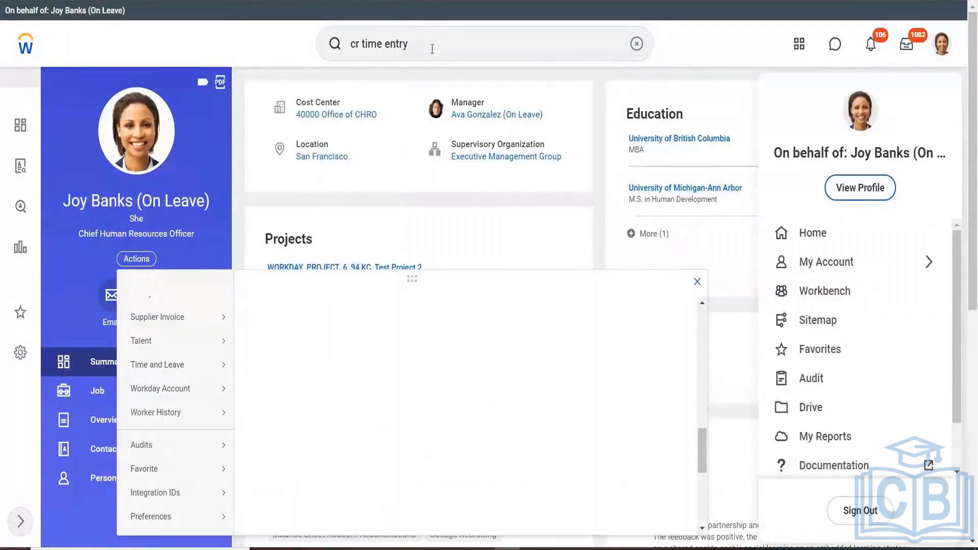
click(636, 44)
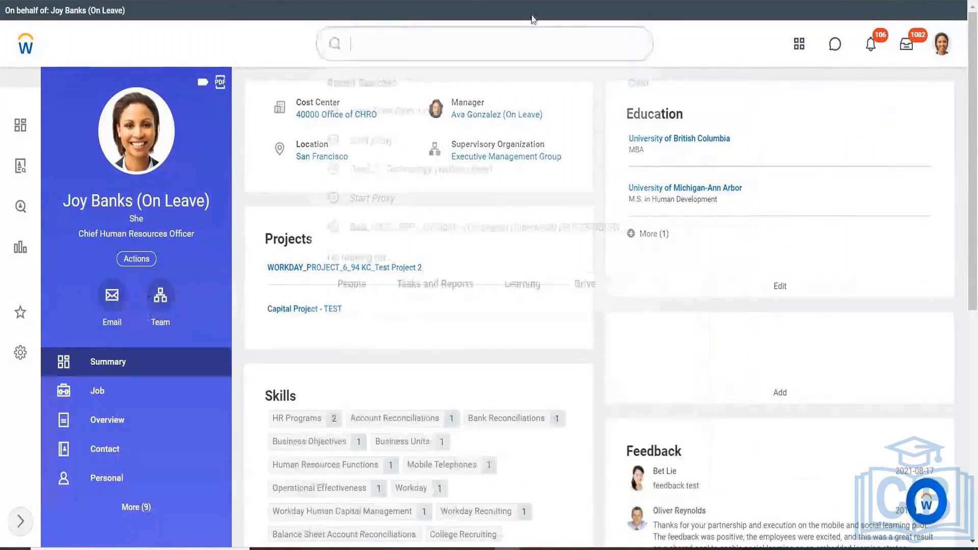
click(381, 145)
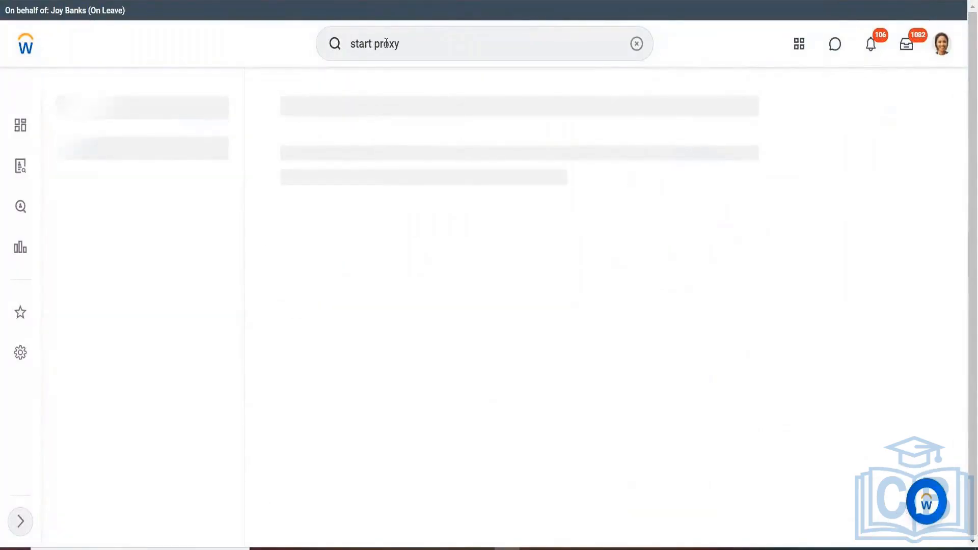
click(634, 47)
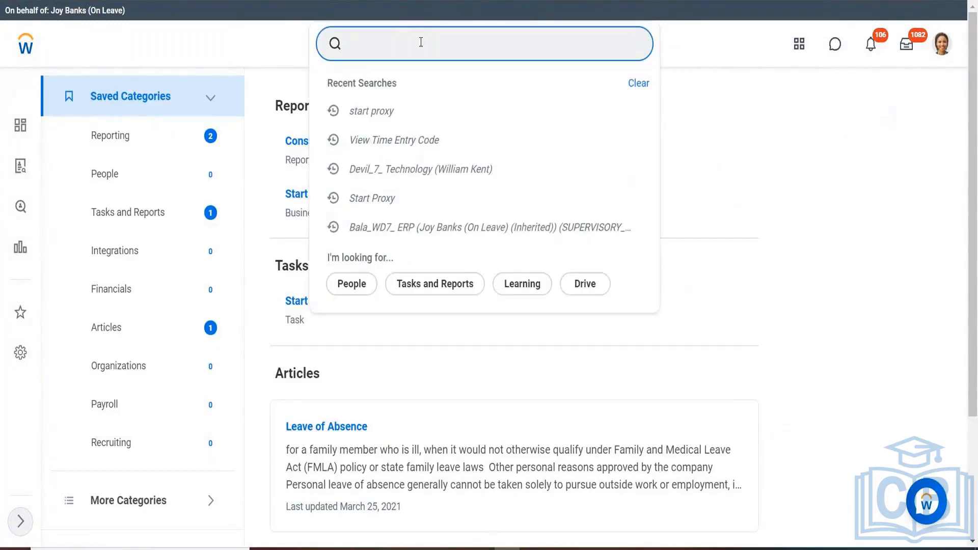
Find the Director, Payroll Operations by name and open that worker's time entry calendar for the date 2021-08-23.
text(bet lie)
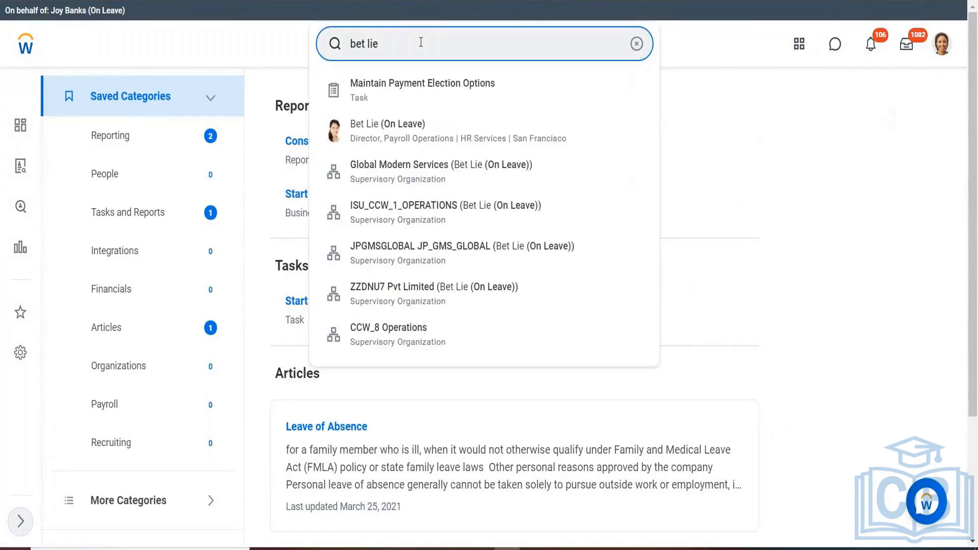
click(405, 125)
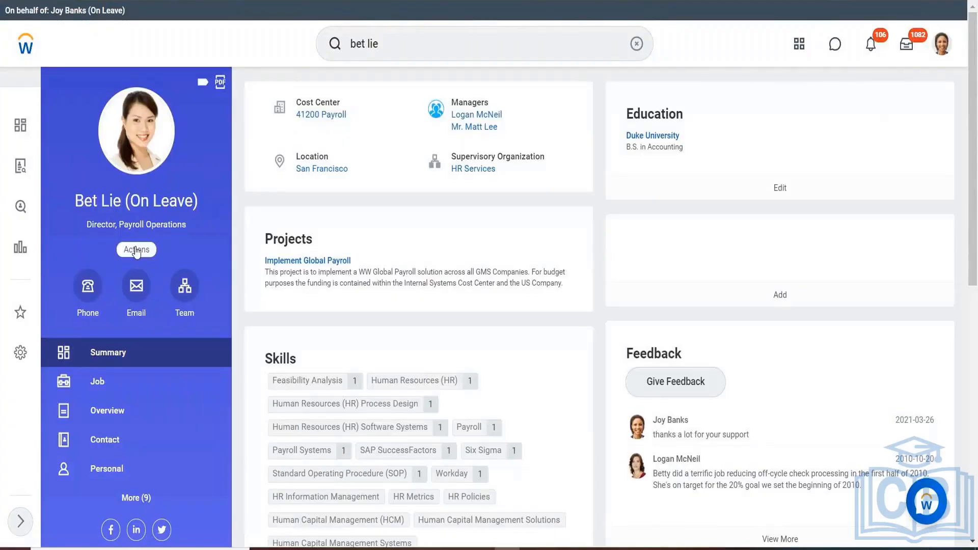
click(136, 250)
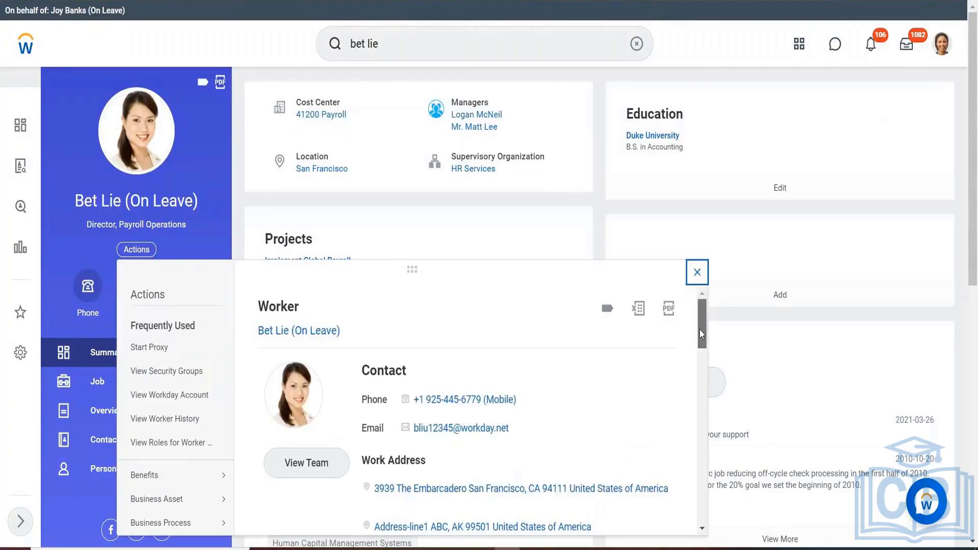
drag(699, 329, 701, 451)
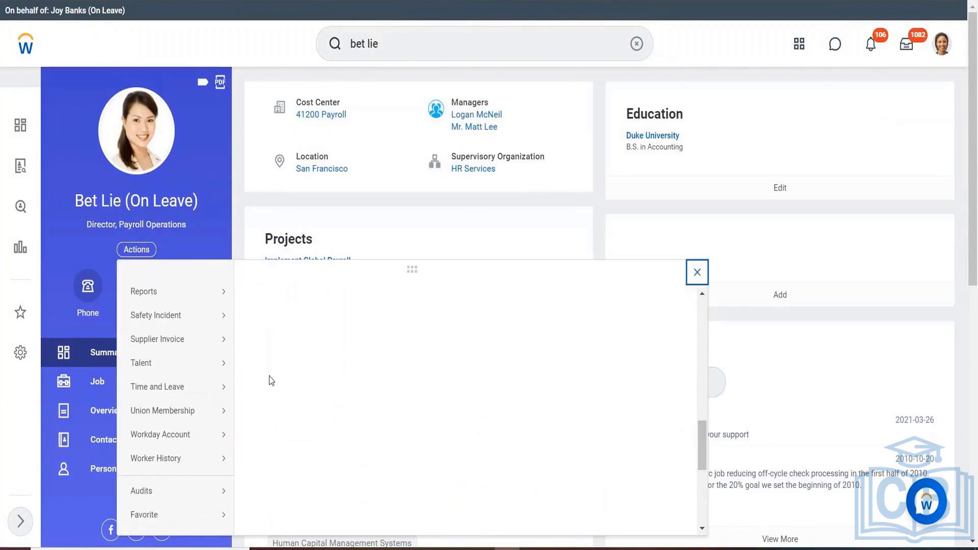
click(235, 387)
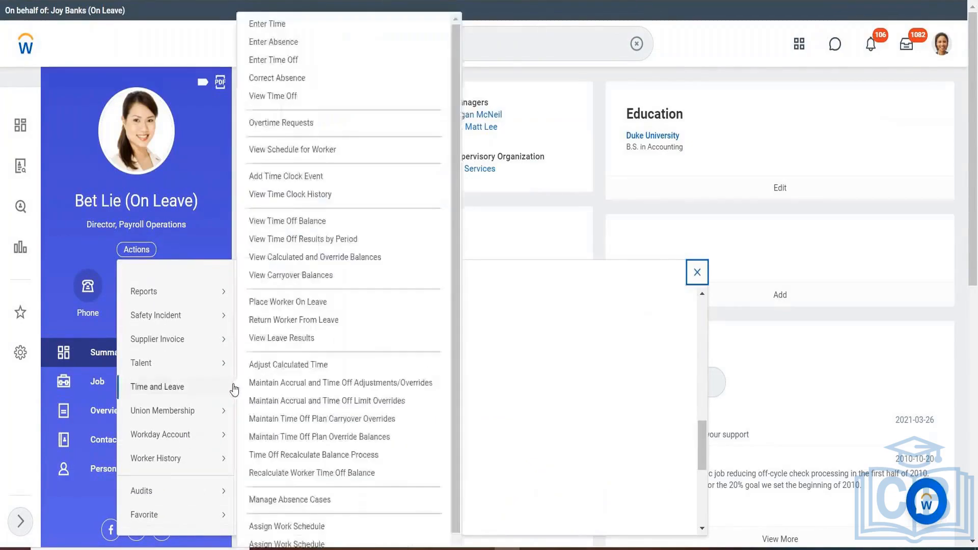
click(275, 25)
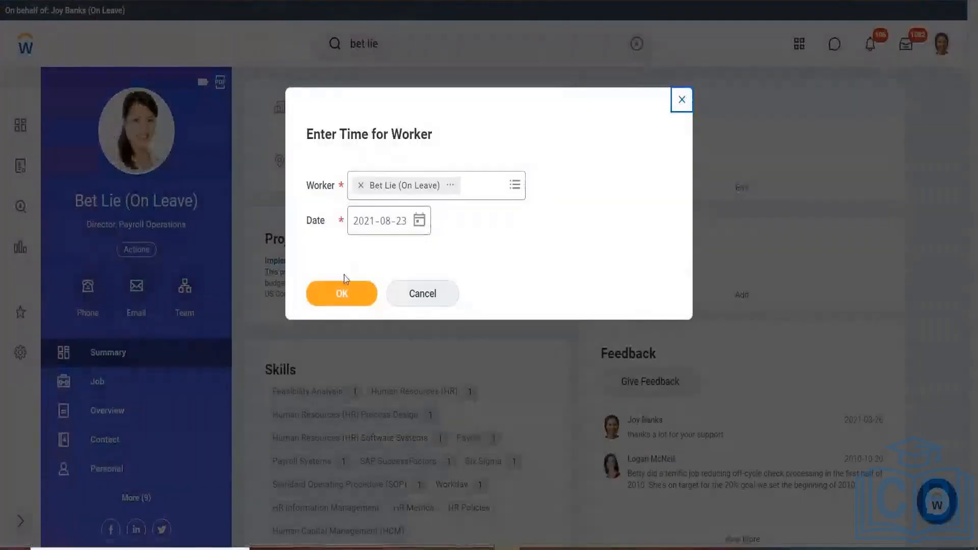
click(345, 292)
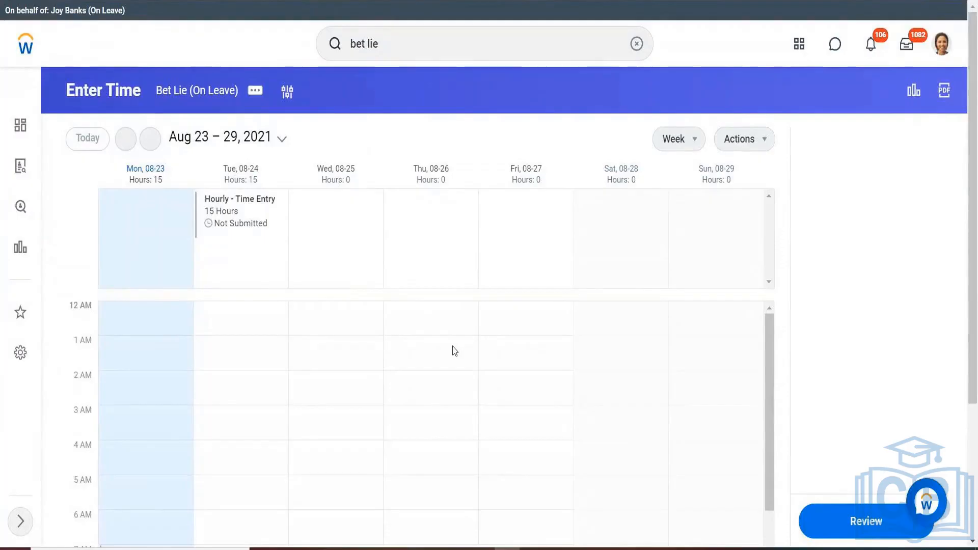
Start a new time entry for Wednesday 2021-08-25 and set its time type to In / Out time code.
click(331, 355)
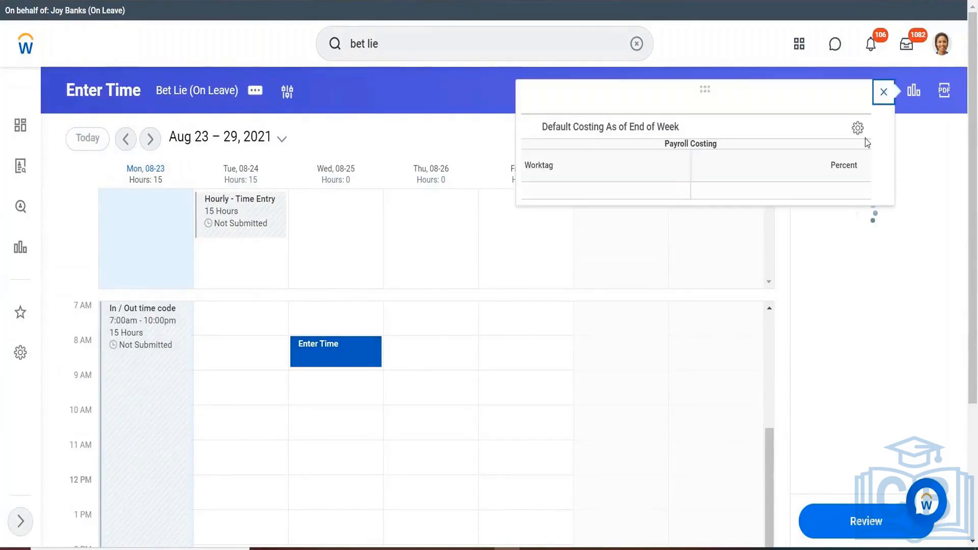
click(343, 346)
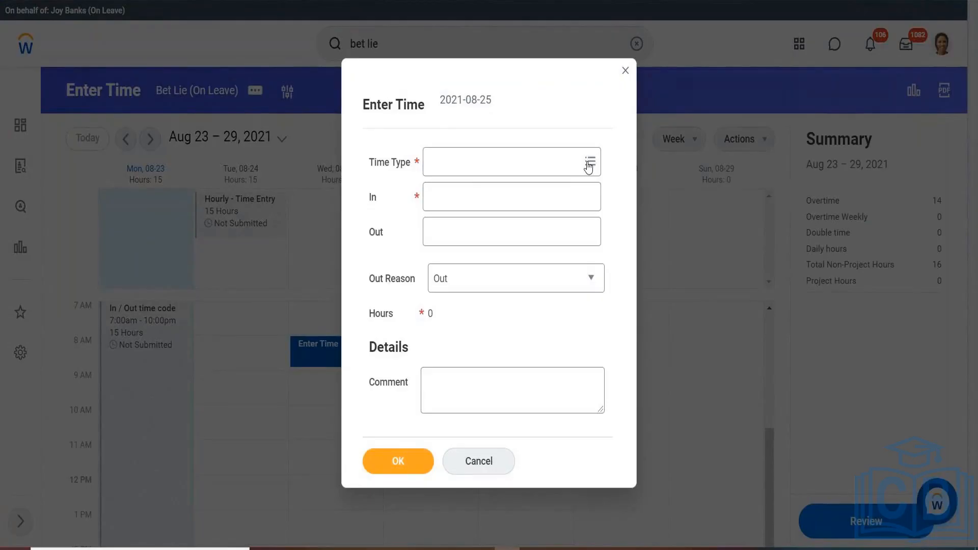
click(589, 164)
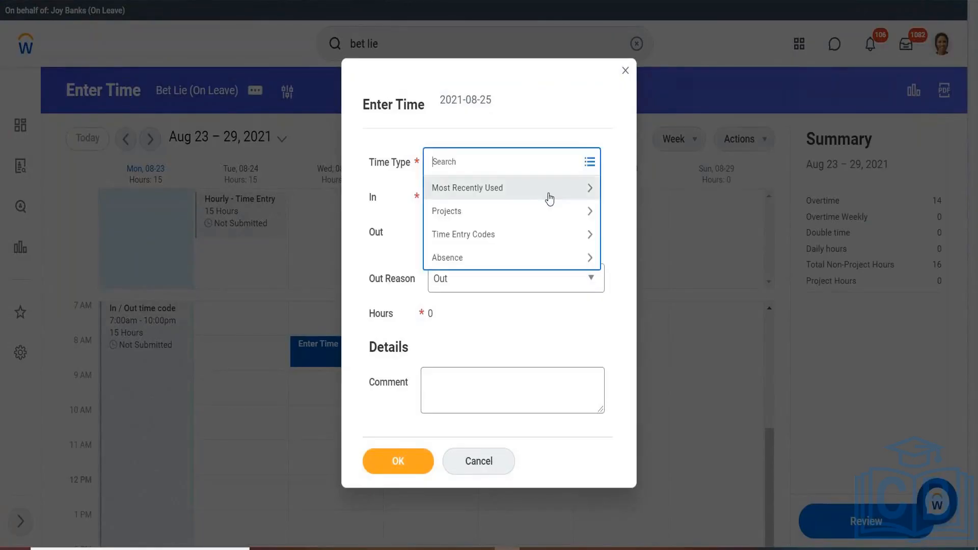
click(491, 242)
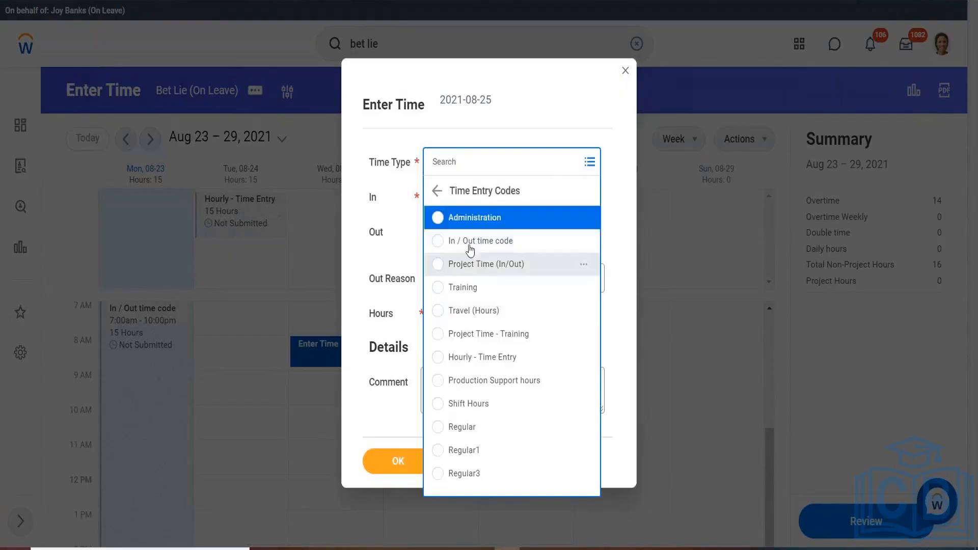
click(471, 241)
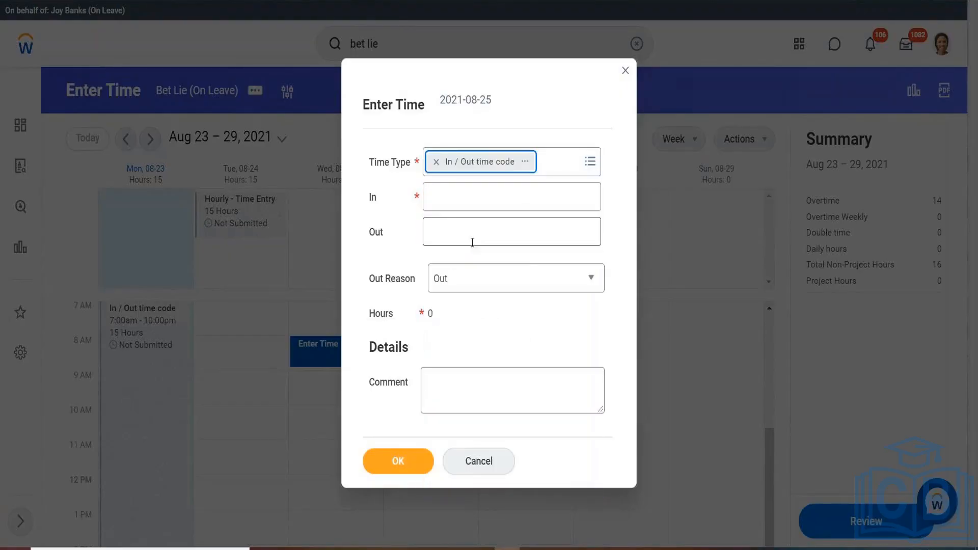
Set the Wednesday 2021-08-25 entry's in time to 07:00:00 AM and out time to 09:00:00 PM, save it, and close the payroll costing pop-up.
click(437, 201)
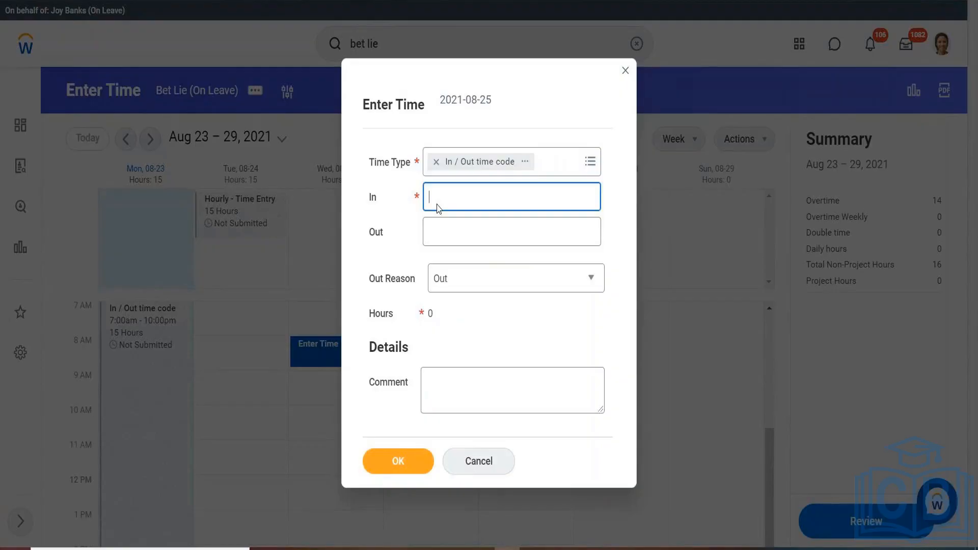
text(7)
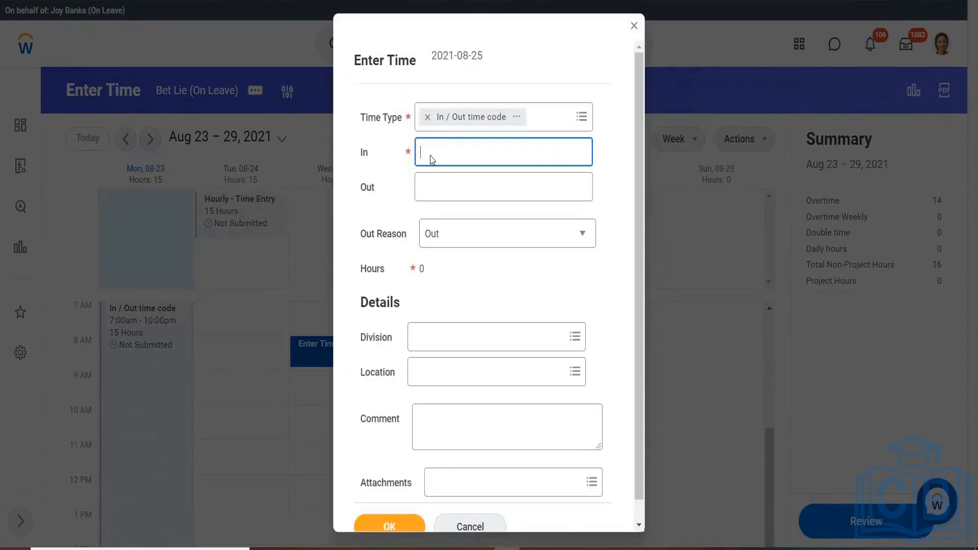
click(431, 188)
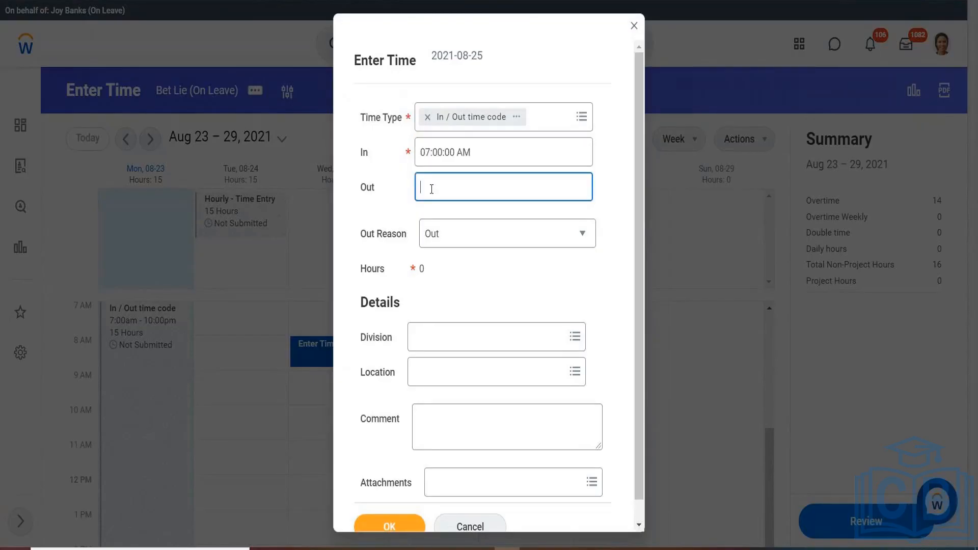
text(9)
click(466, 280)
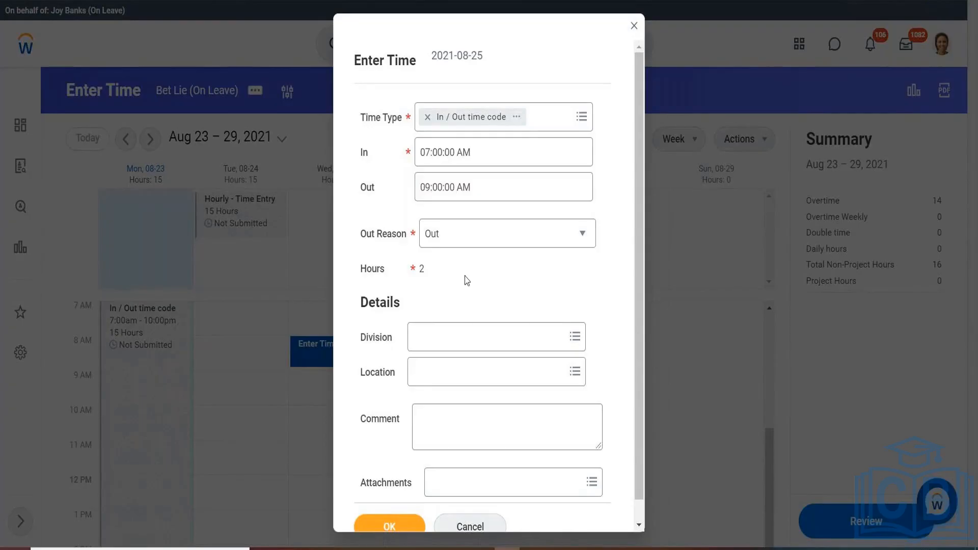
click(463, 188)
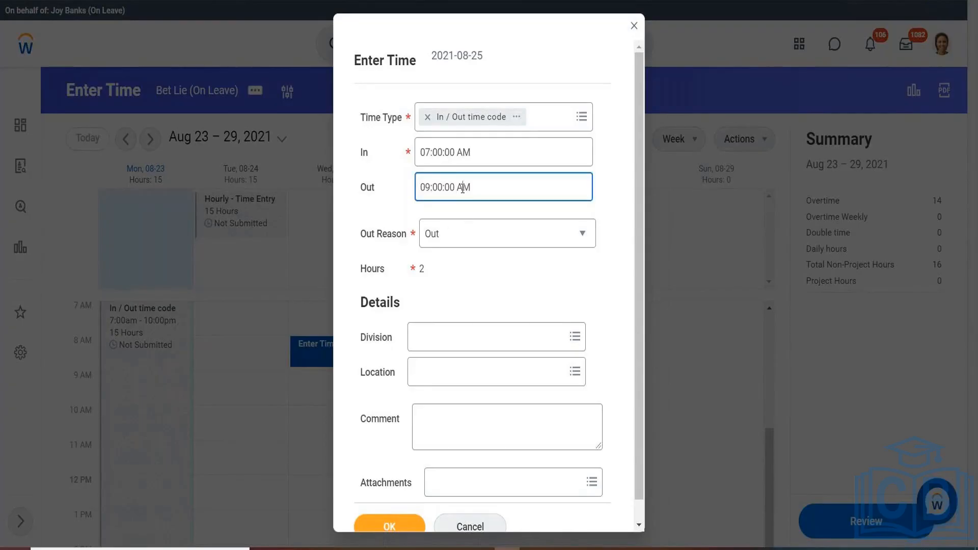
key(BackSpace)
text(p)
click(493, 261)
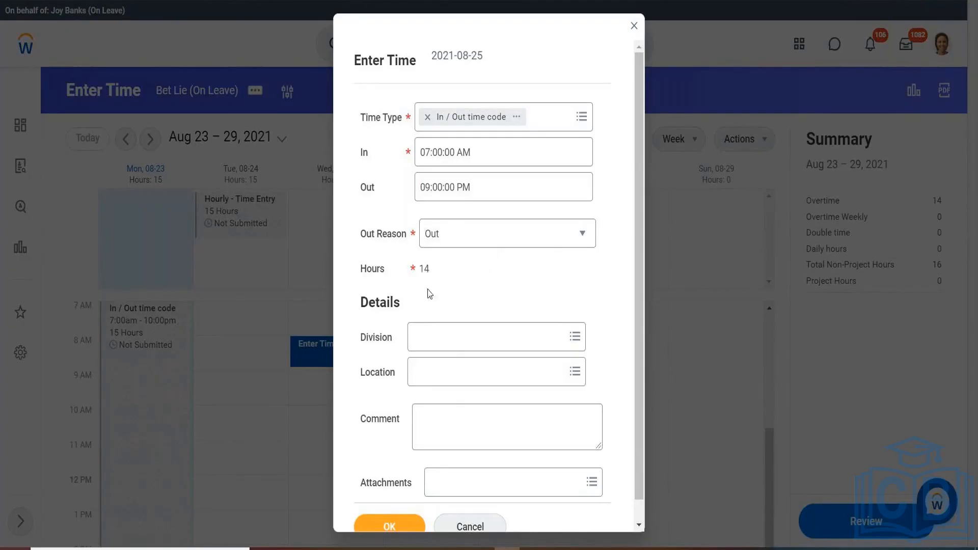
click(386, 526)
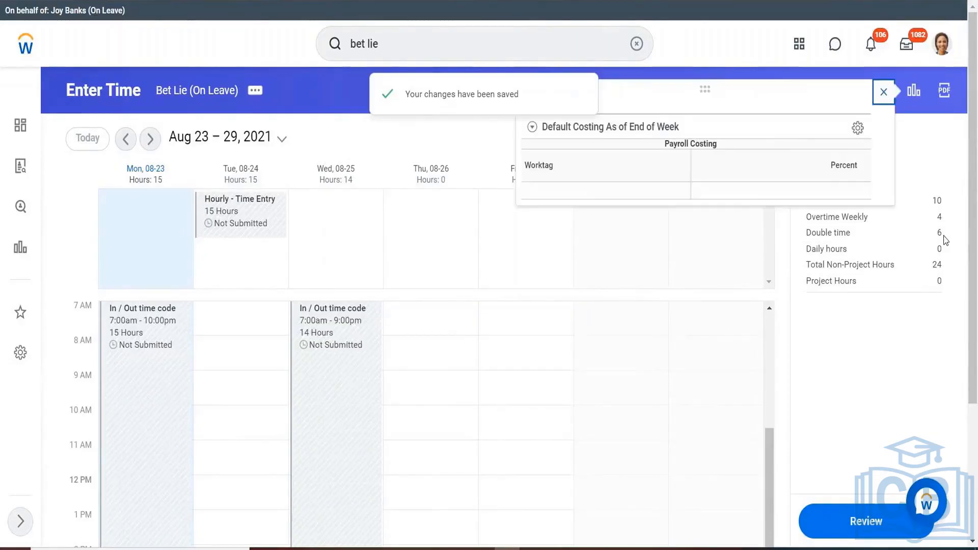
click(884, 92)
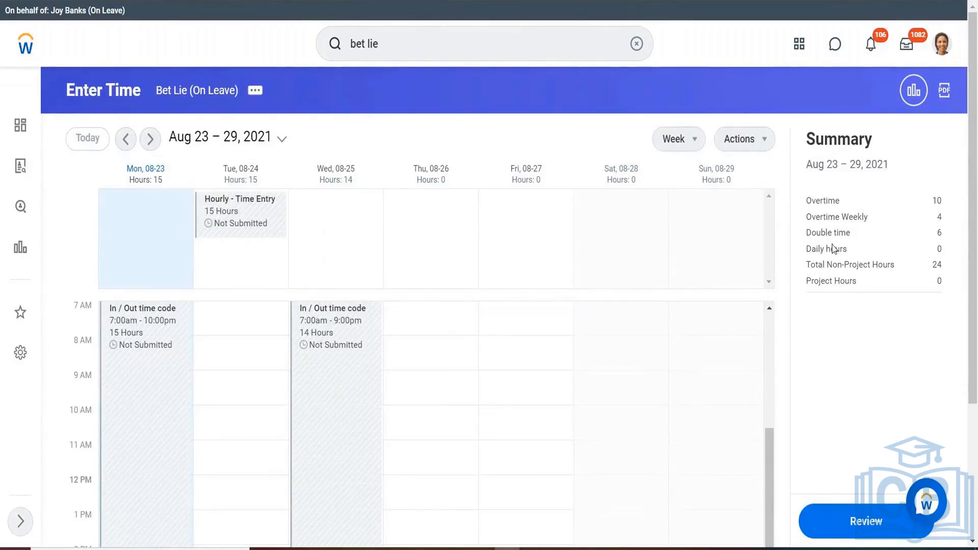
Delete the Monday 2021-08-23 In / Out time code block, giving "test" as the required comment.
click(155, 333)
right_click(155, 333)
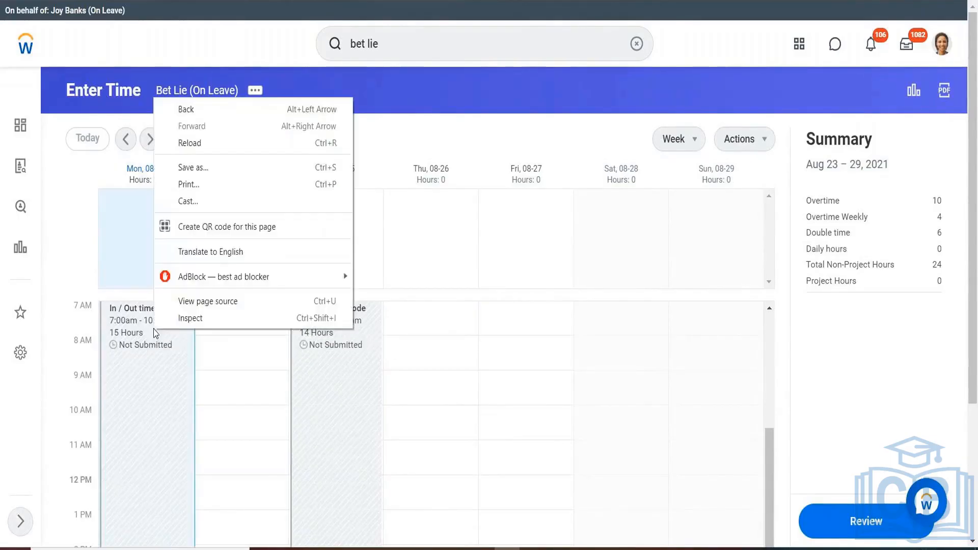
click(155, 359)
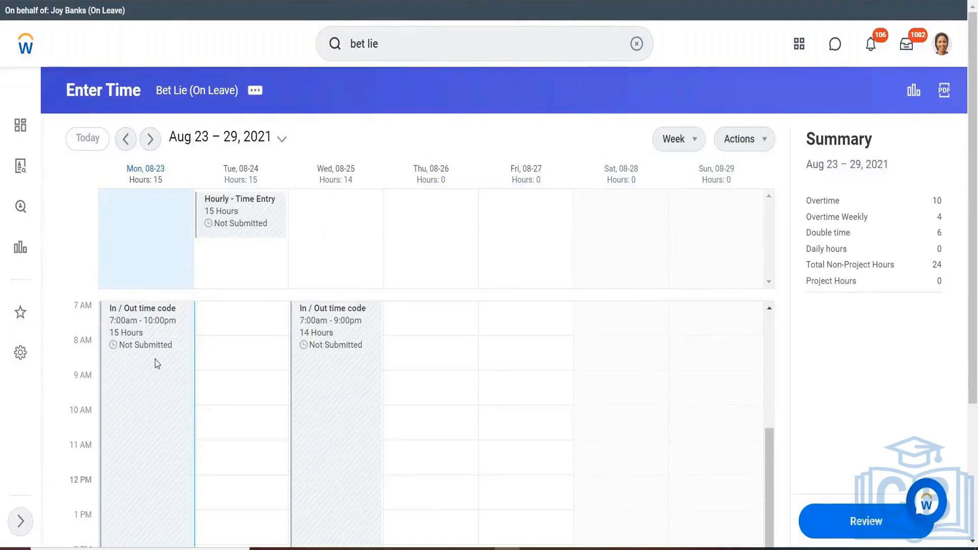
click(156, 359)
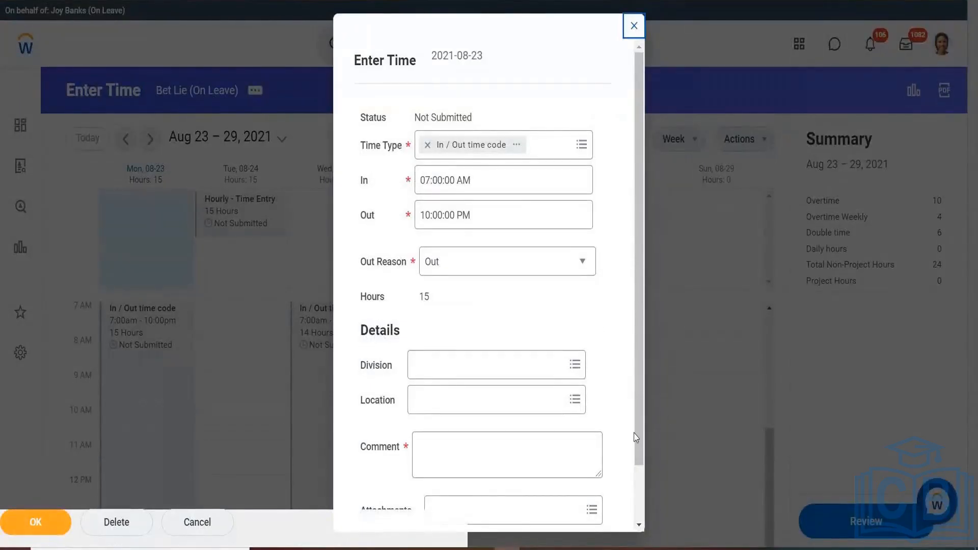
drag(639, 296, 636, 417)
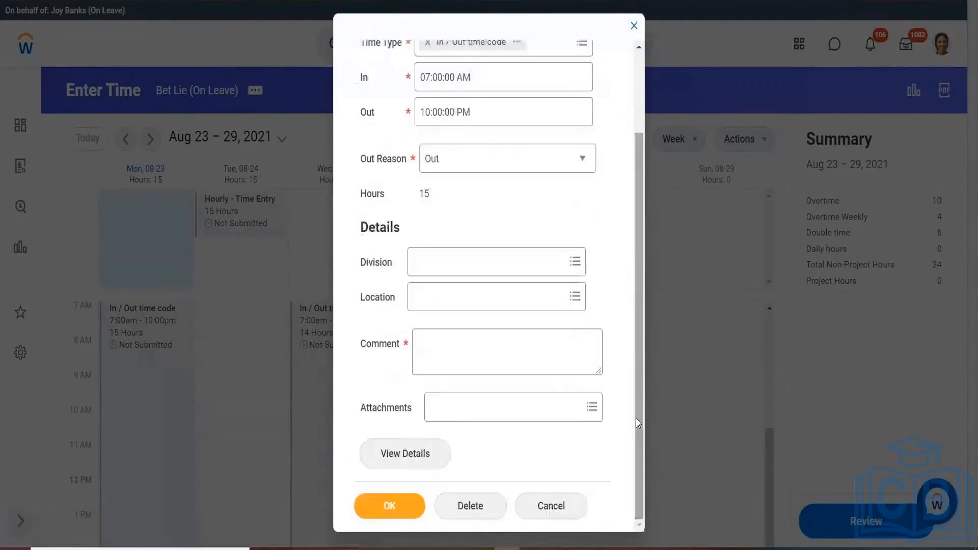
click(461, 508)
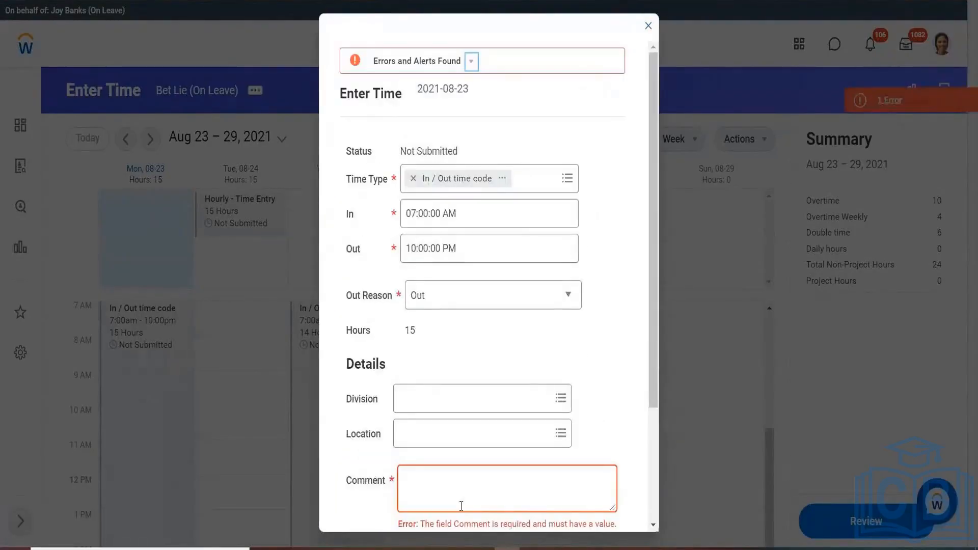
click(451, 487)
text(test)
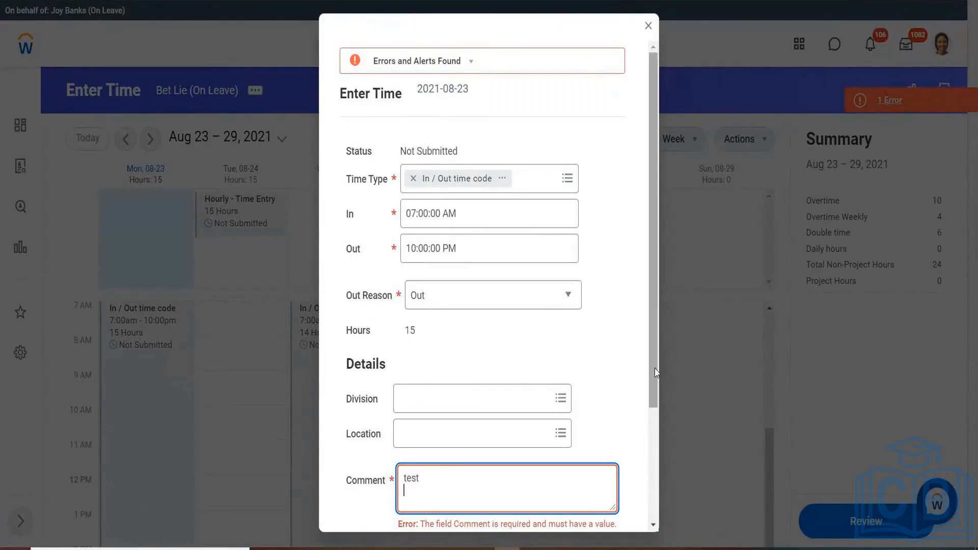
scroll(654, 369, down, 3)
click(447, 505)
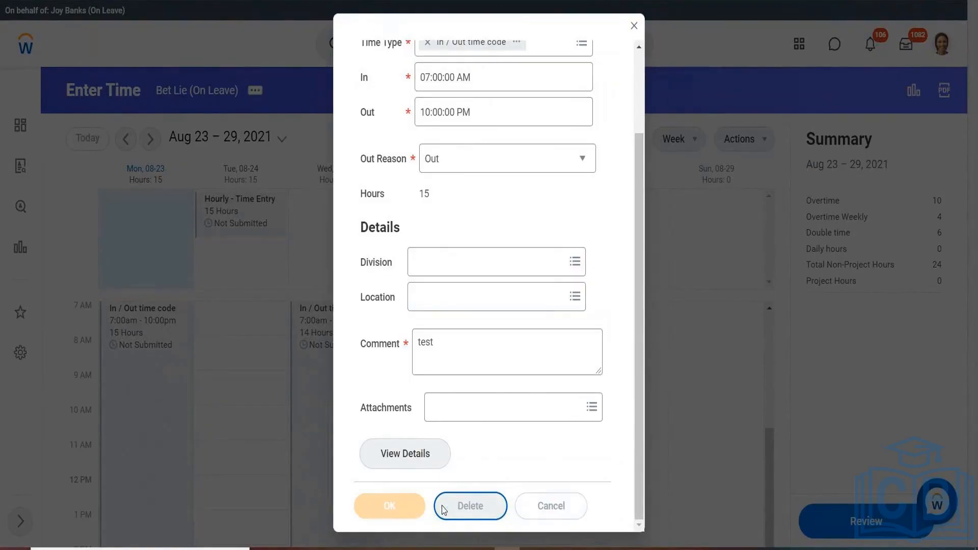
click(449, 506)
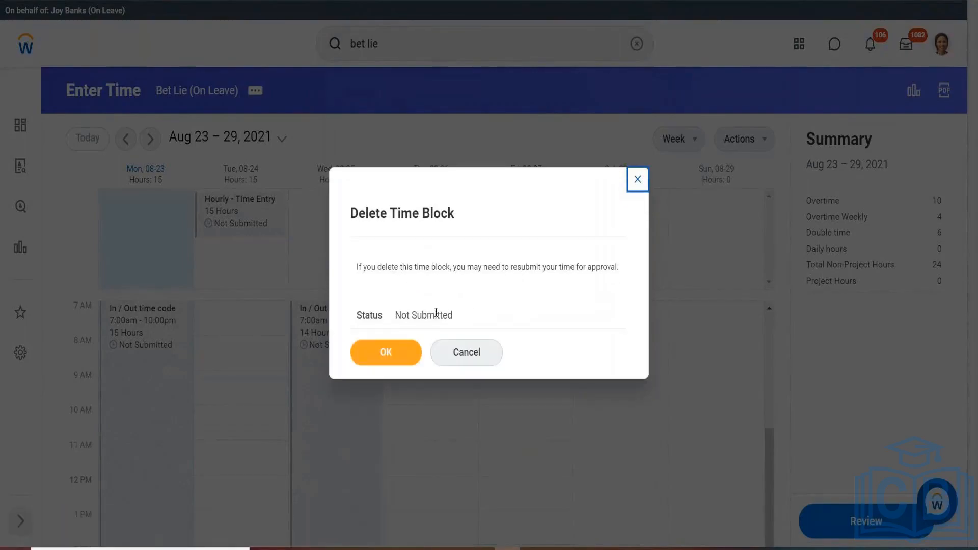
click(401, 355)
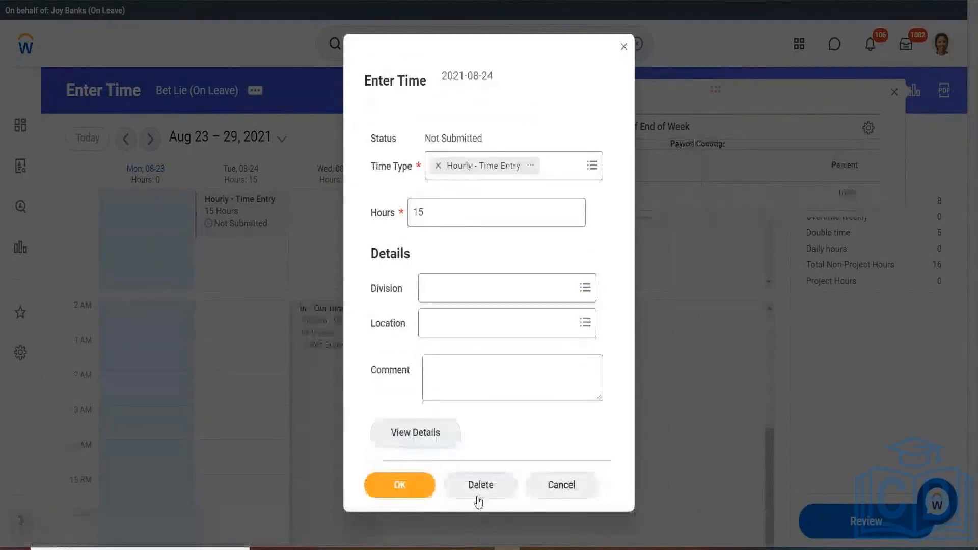
Delete the Tuesday 2021-08-24 Hourly - Time Entry block and close the payroll costing pop-up.
click(480, 490)
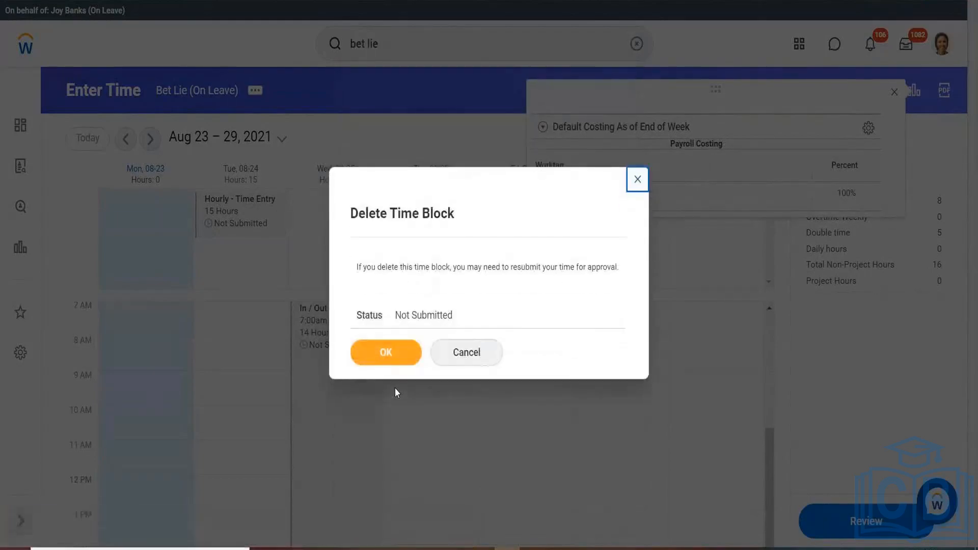
click(391, 352)
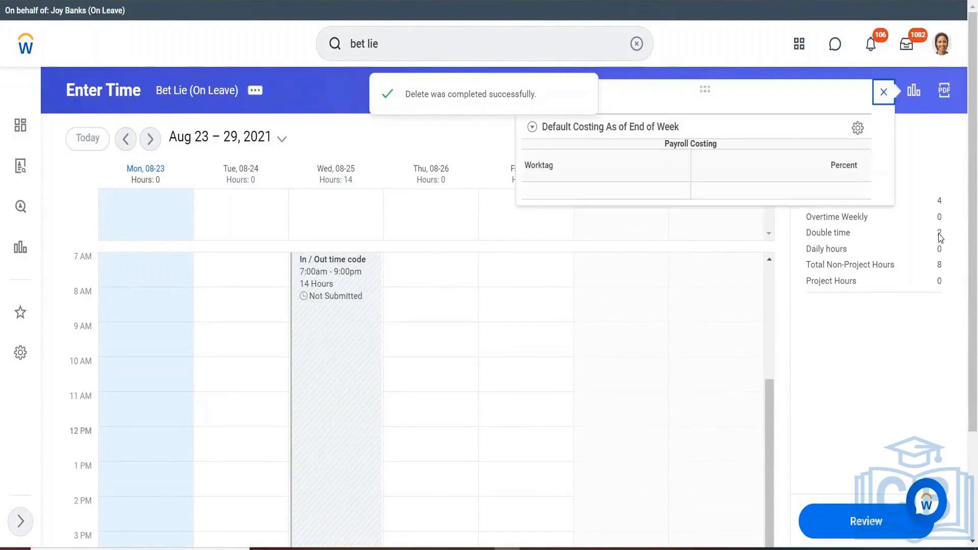
click(883, 93)
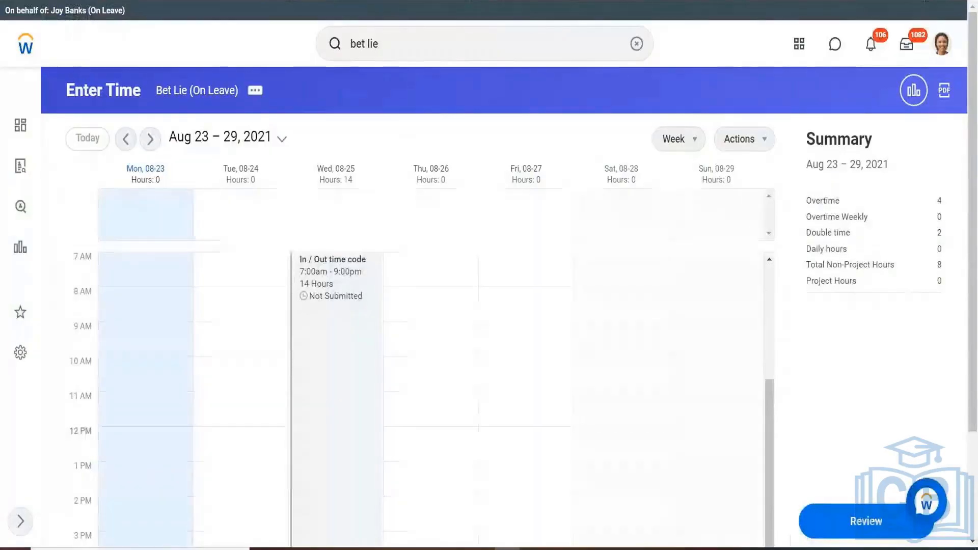
Duplicate the browser tab that holds the Double time > 12 hrs overtime calculation.
right_click(234, 1)
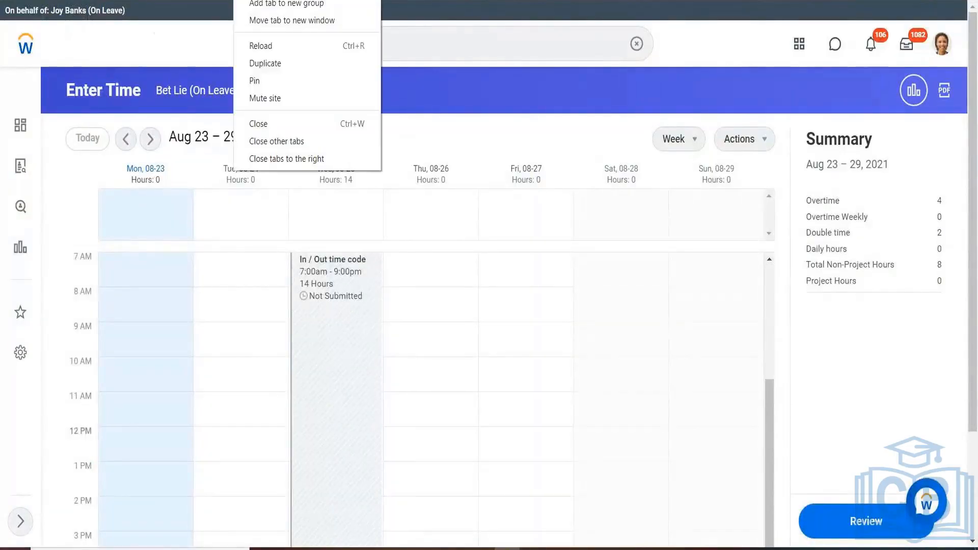
click(266, 64)
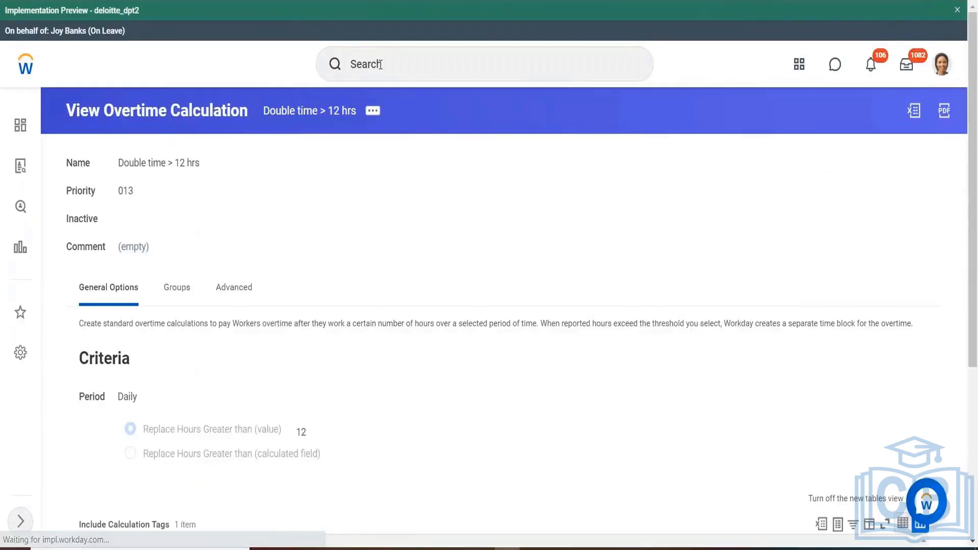
scroll(380, 64, down, 1)
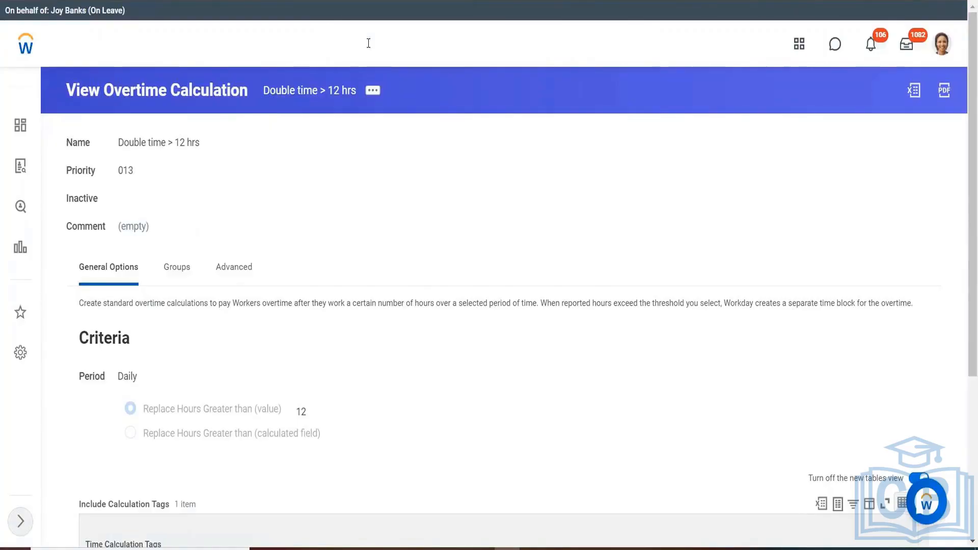
Search for "view time entry template" and open the View Time Entry Template report.
click(369, 43)
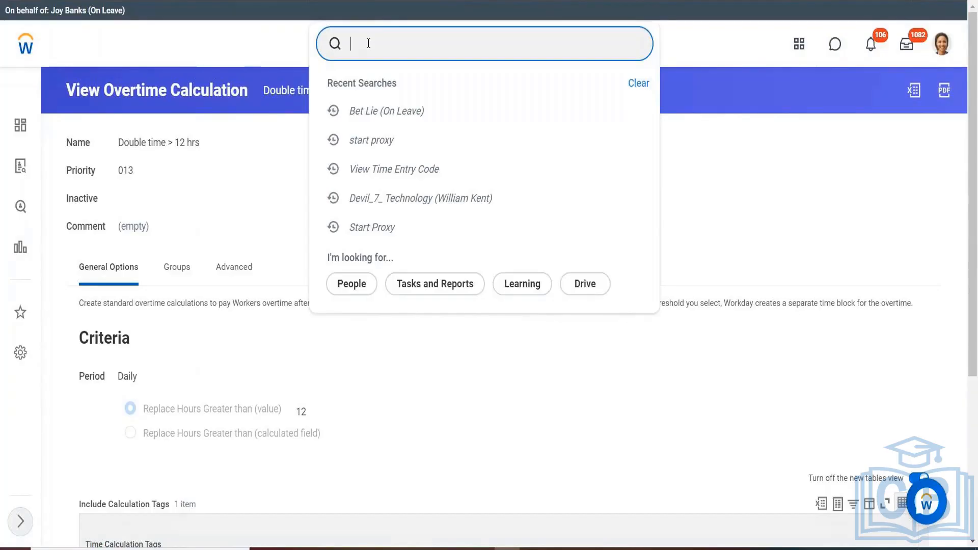
text(view t)
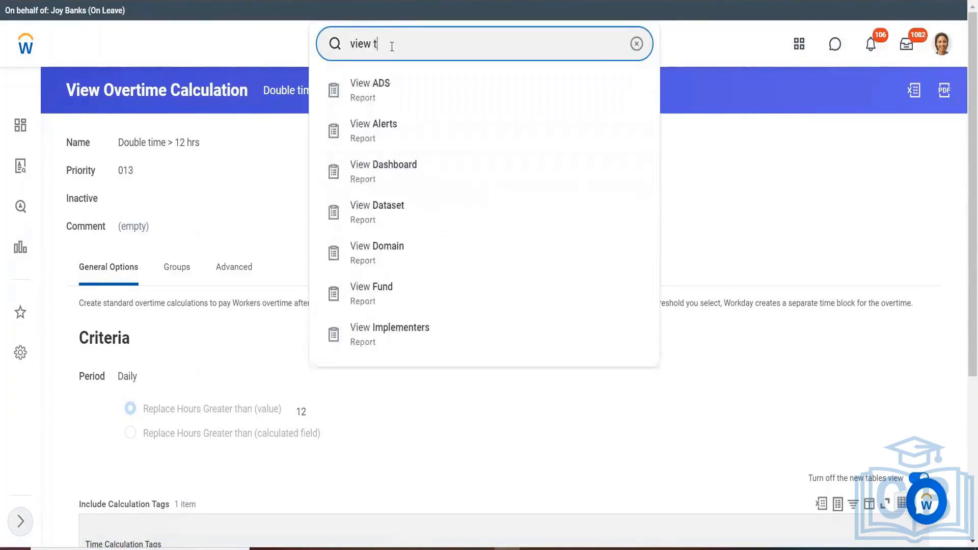
text(ime entry tem)
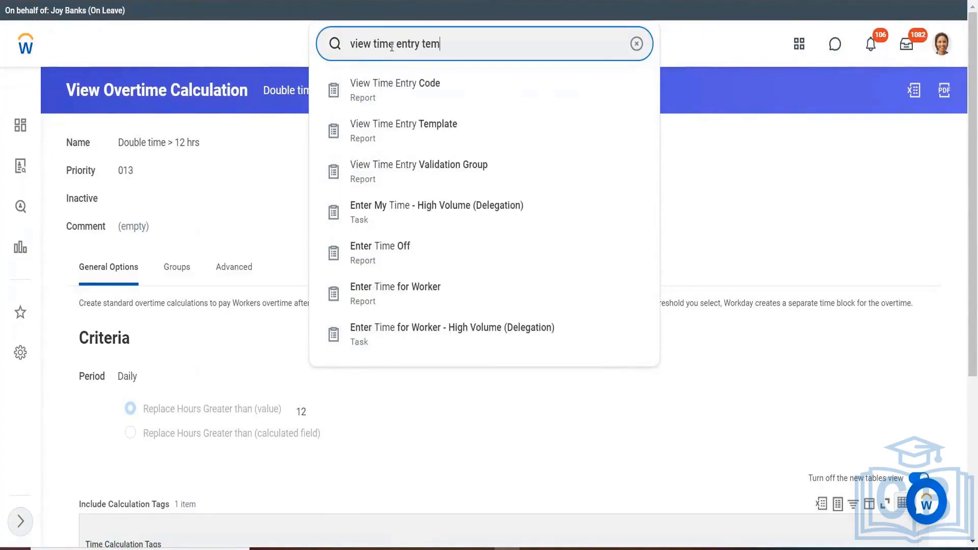
text(plate)
key(Return)
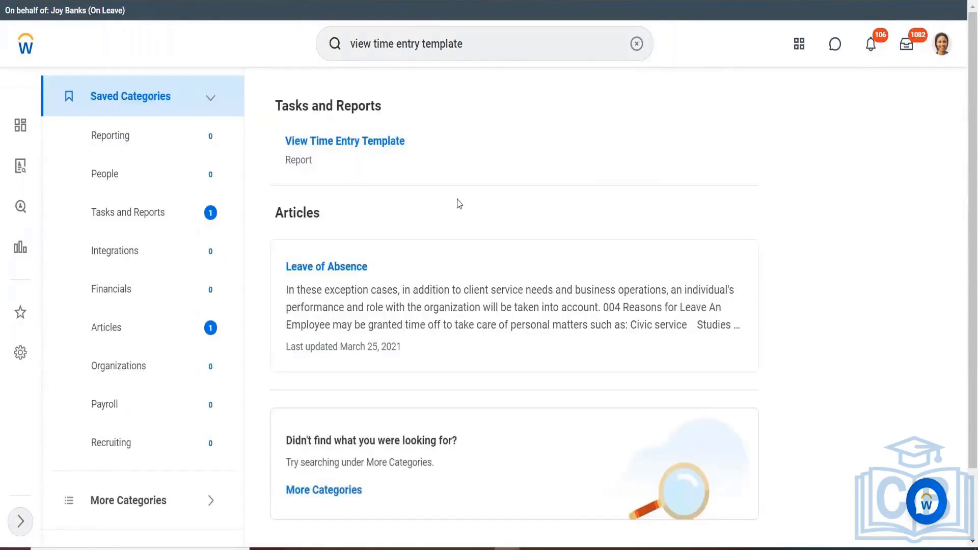
click(387, 141)
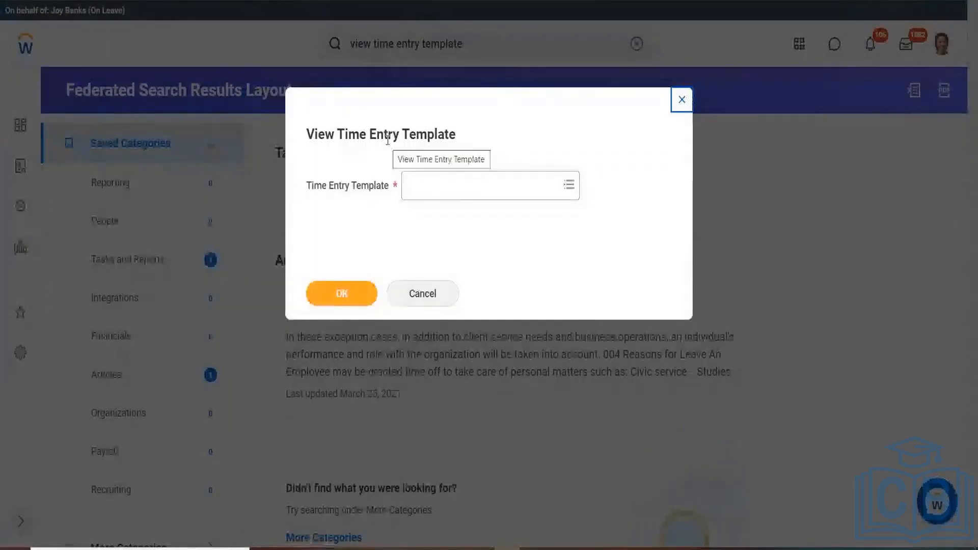
Look through the full list of time entry templates and close the report prompt without choosing one.
click(439, 186)
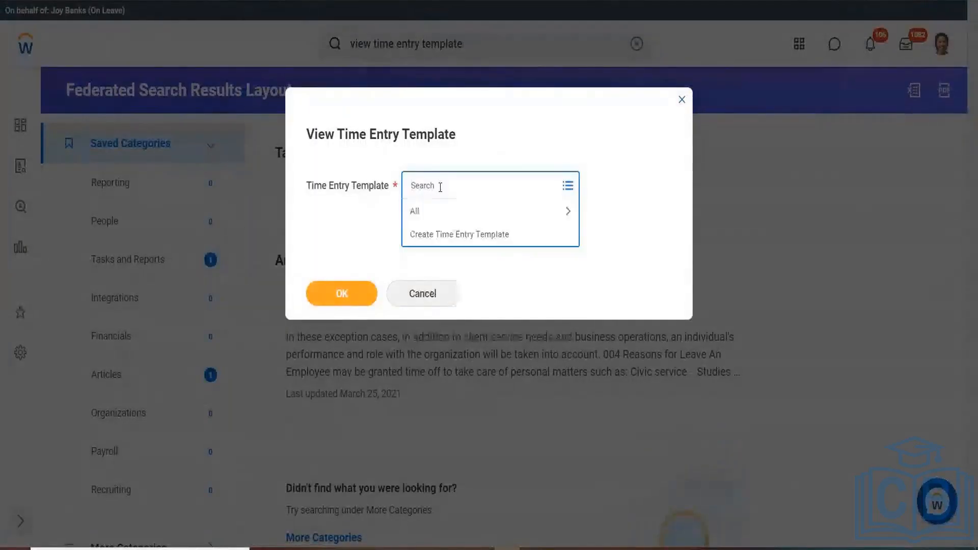
click(435, 218)
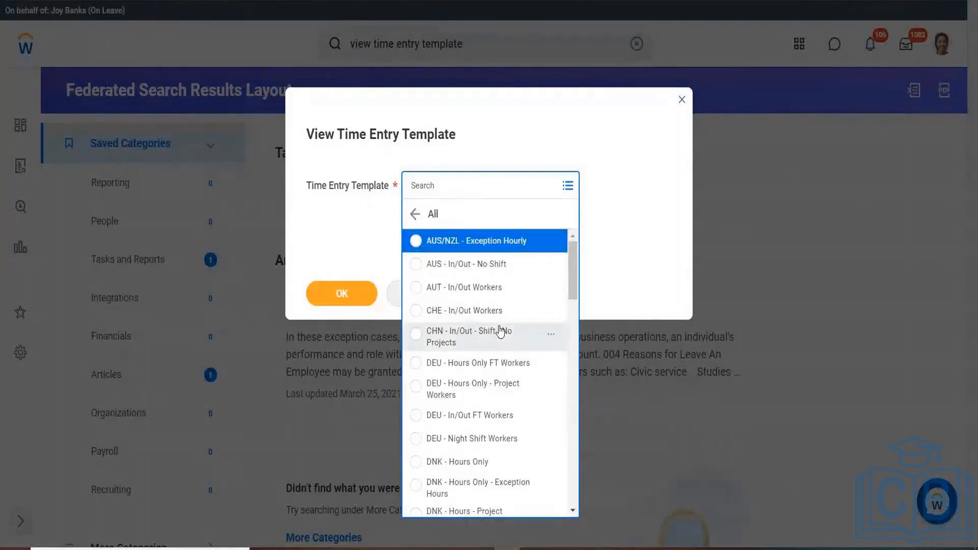
drag(577, 279, 568, 536)
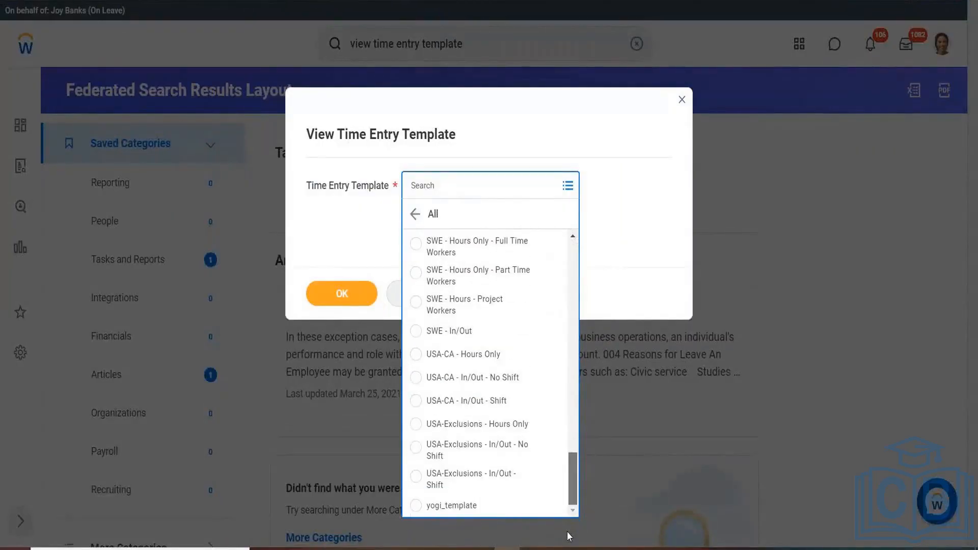
click(681, 99)
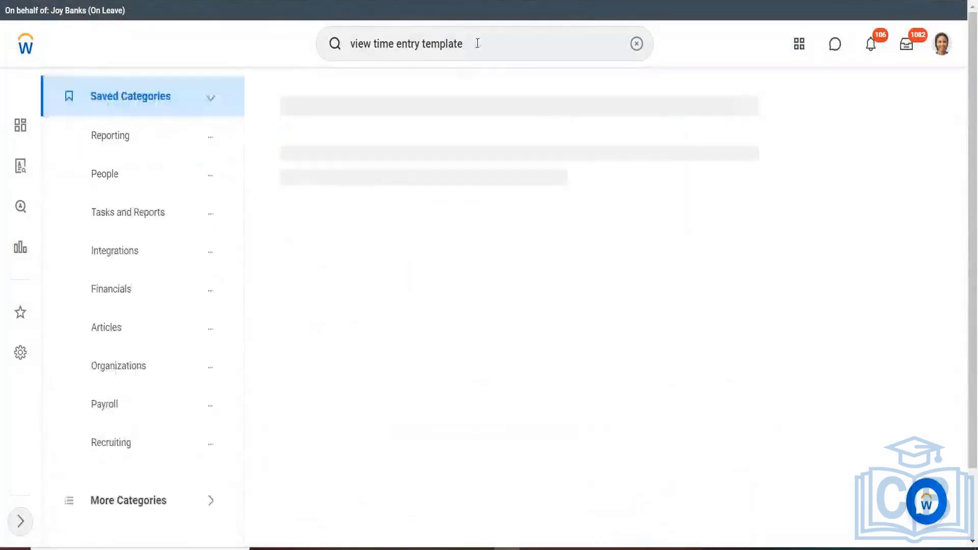
click(477, 42)
key(BackSpace)
key(BackSpace)
key(BackSpace)
key(BackSpace)
key(BackSpace)
key(BackSpace)
key(BackSpace)
key(BackSpace)
key(BackSpace)
key(BackSpace)
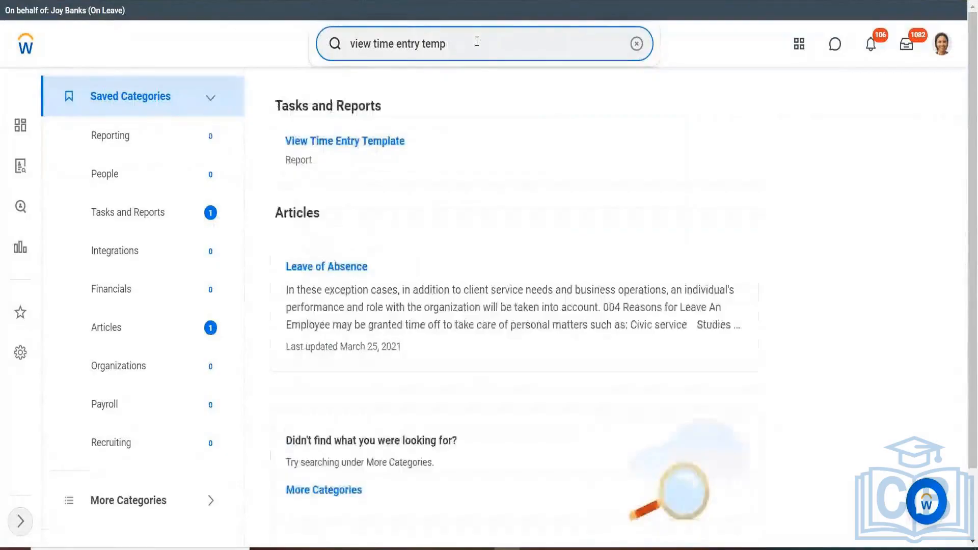
key(BackSpace)
key(BackSpace)
key(BackSpace)
key(BackSpace)
key(BackSpace)
key(BackSpace)
key(BackSpace)
key(BackSpace)
key(BackSpace)
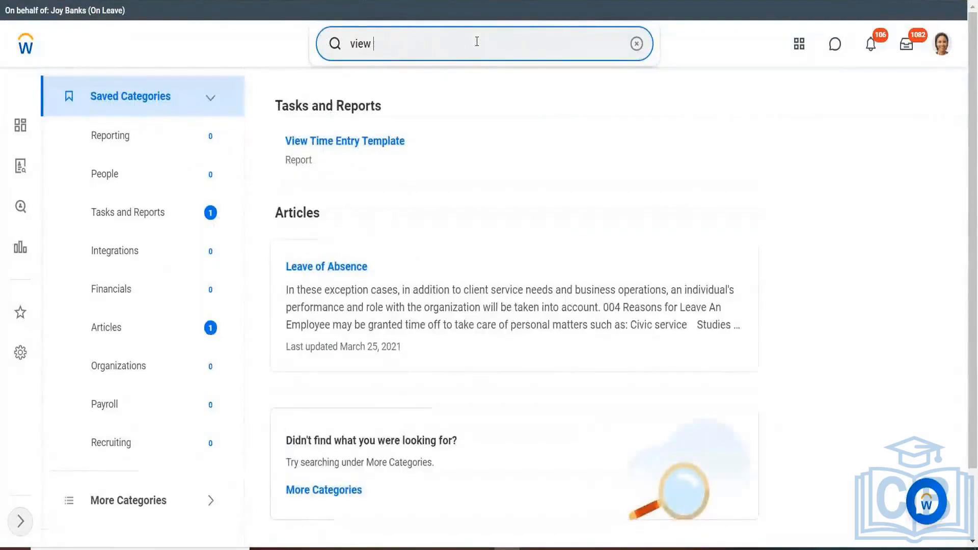
text(worker )
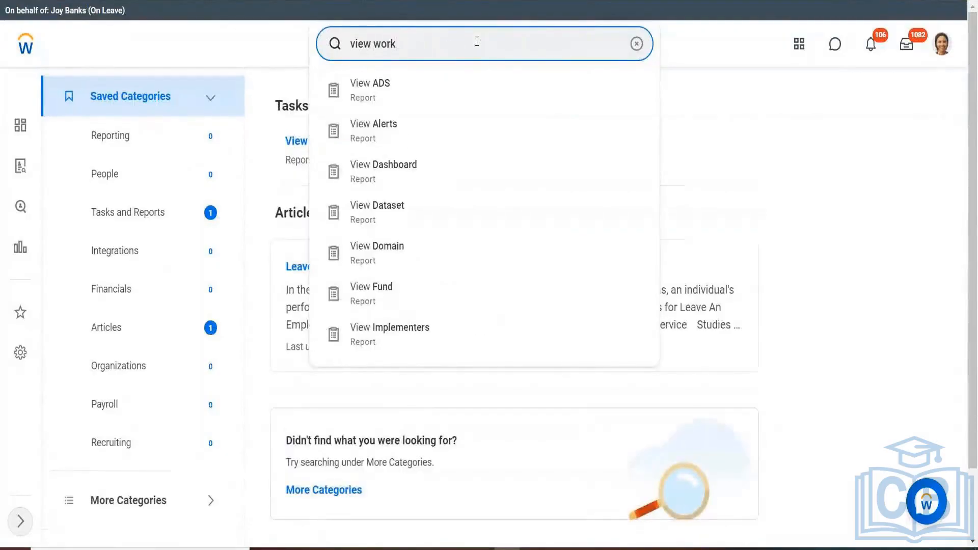
Search for "view time calc" from the overtime calculation's browser tab and open the View Time Calculation report.
text(time calc)
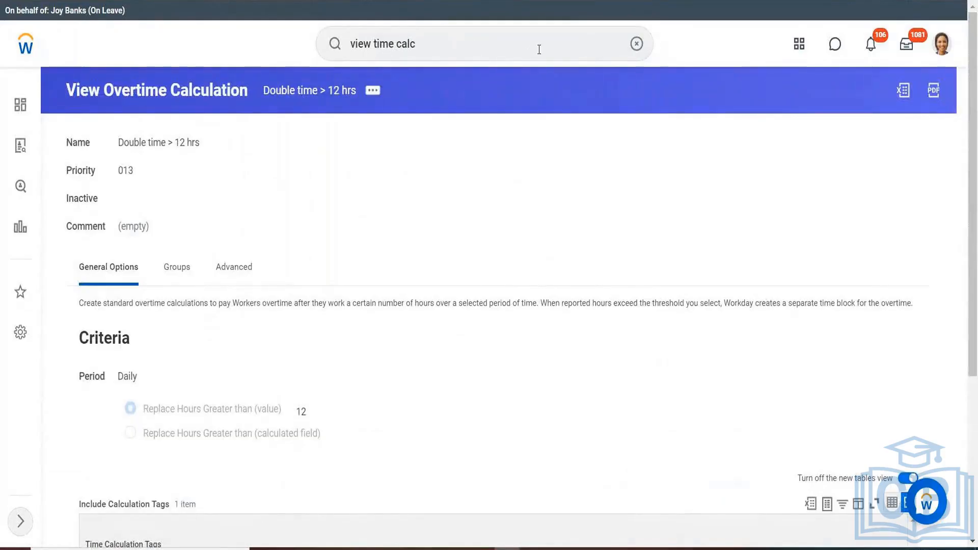
click(443, 39)
key(Return)
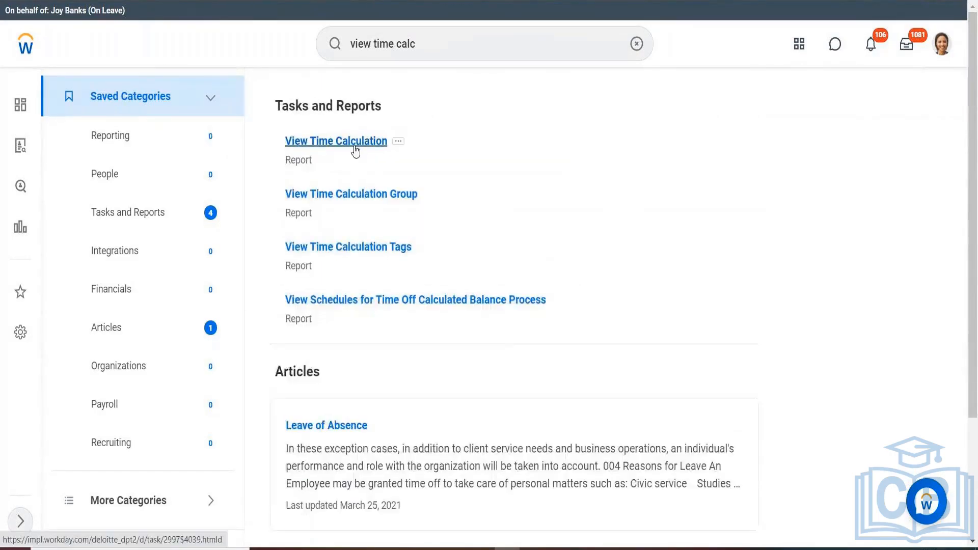
click(356, 145)
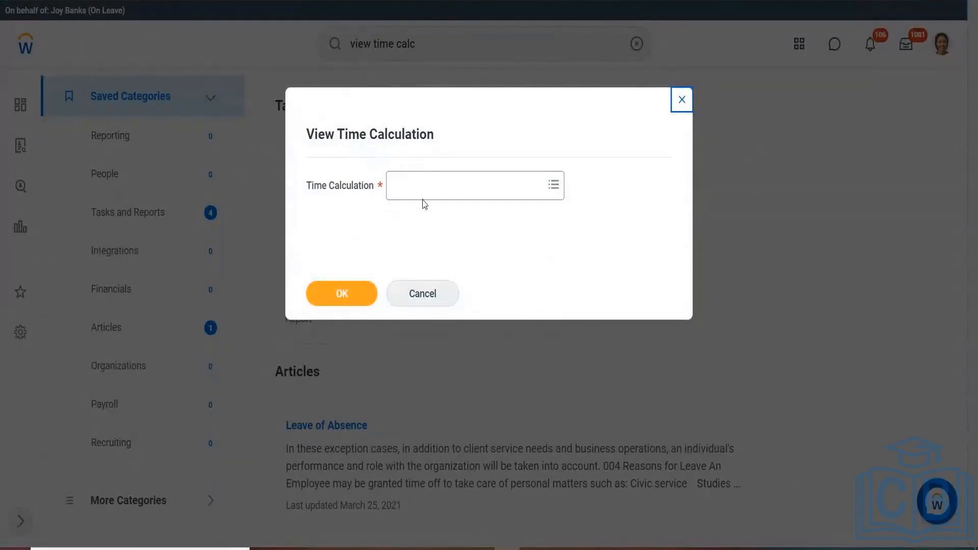
Look up "weekly" time calculations, select Weekly Overtime > 40 Hrs and open it for viewing.
click(424, 186)
text(weekl)
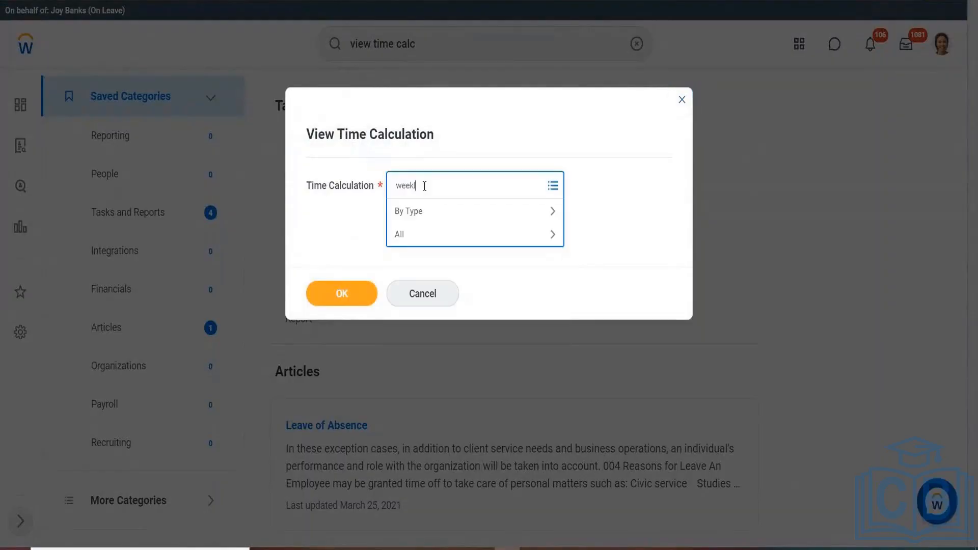
text(y)
key(Return)
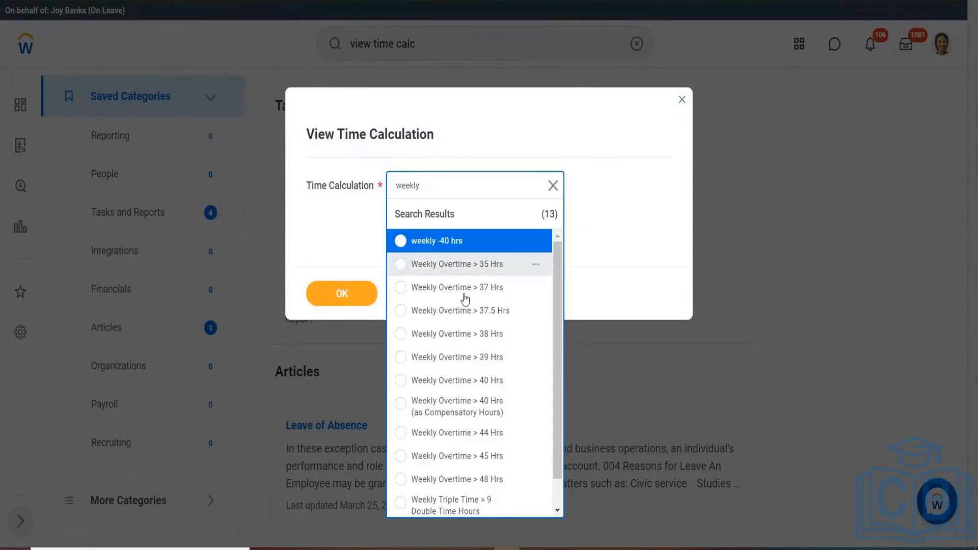
click(486, 382)
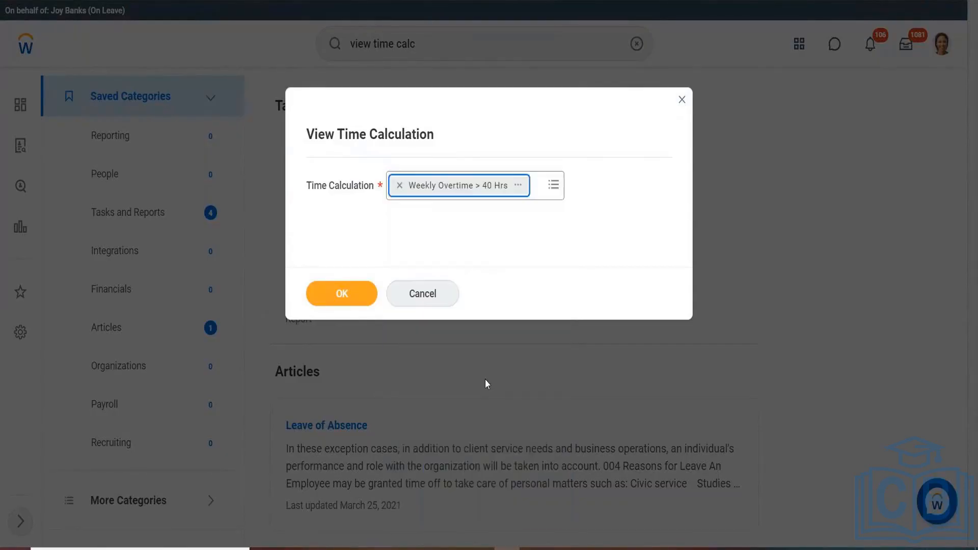
click(339, 295)
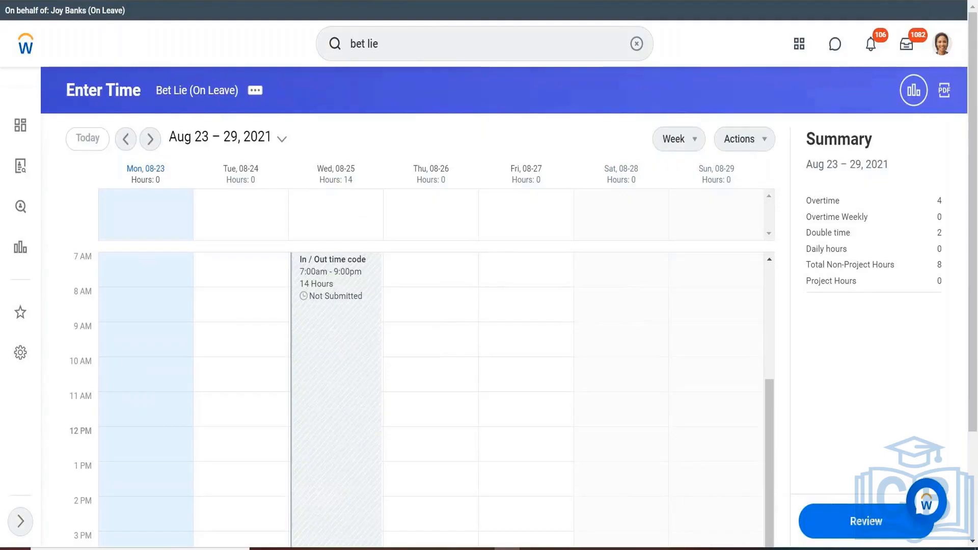
Dismiss the payroll costing pop-up in the worker's time calendar and start a Thursday 2021-08-26 entry with In / Out time code.
click(489, 298)
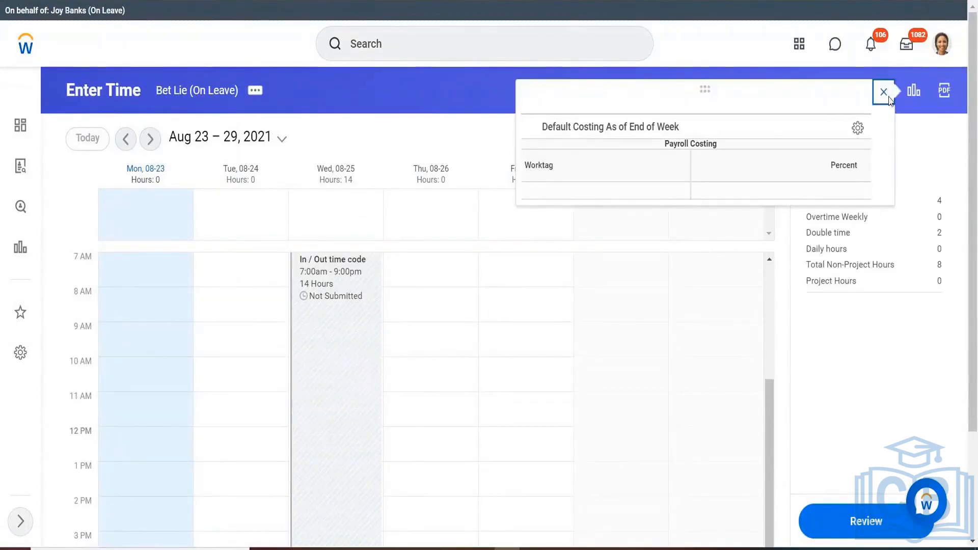
click(883, 92)
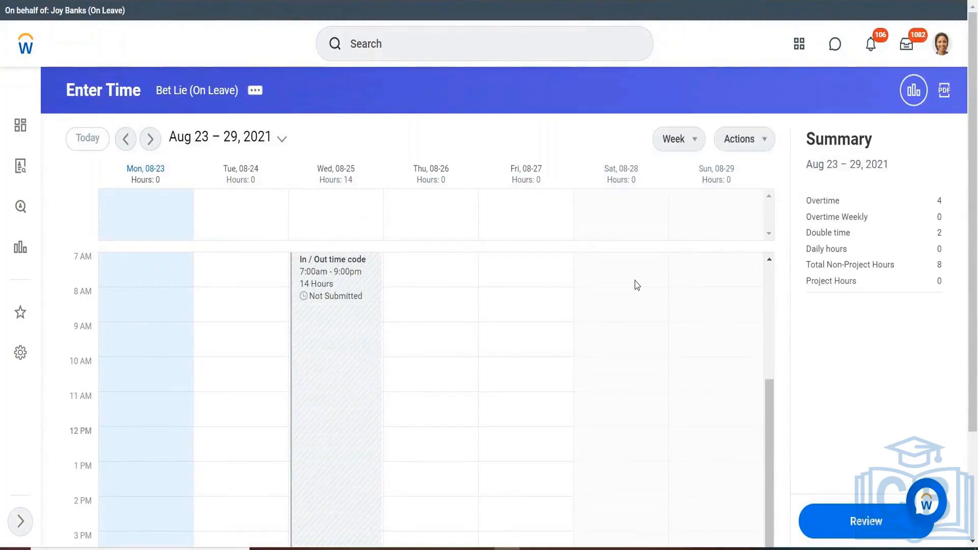
click(421, 338)
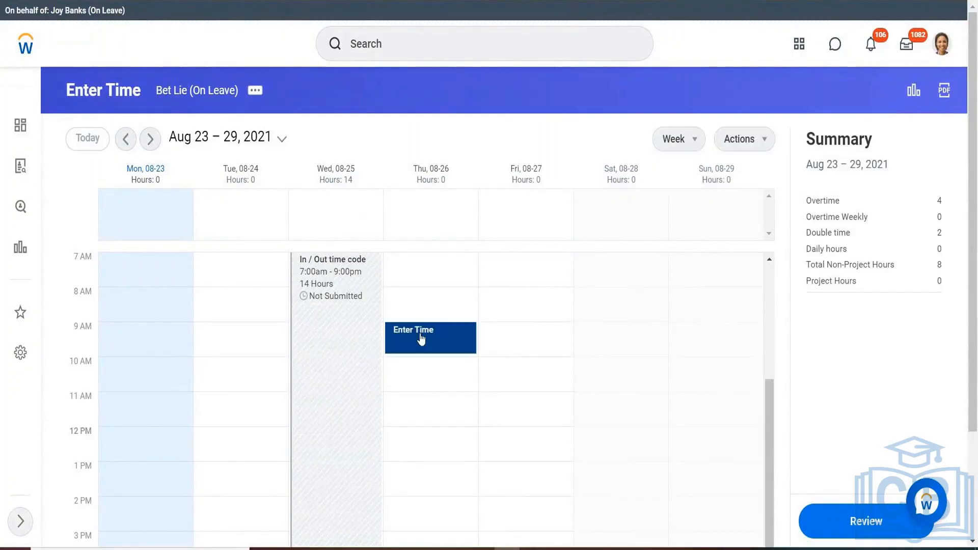
click(421, 338)
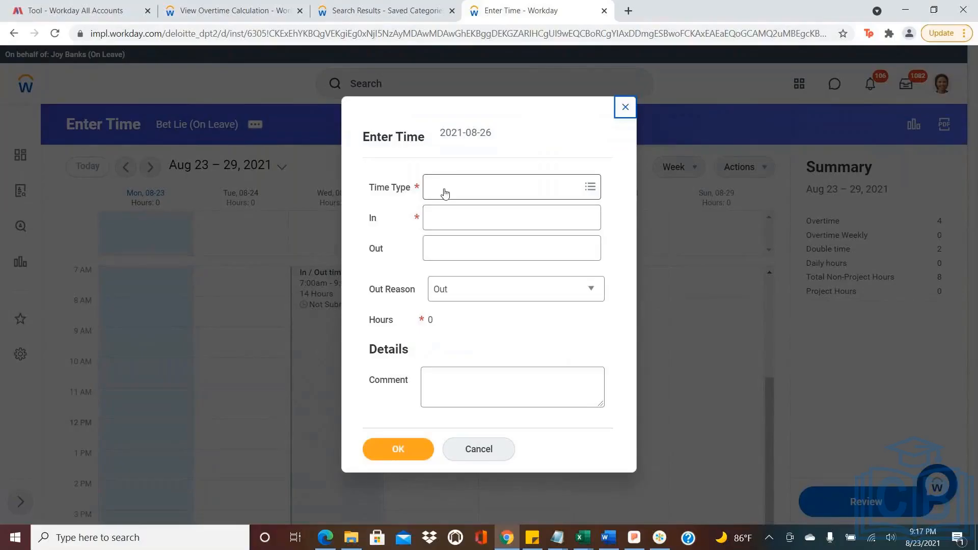
click(444, 193)
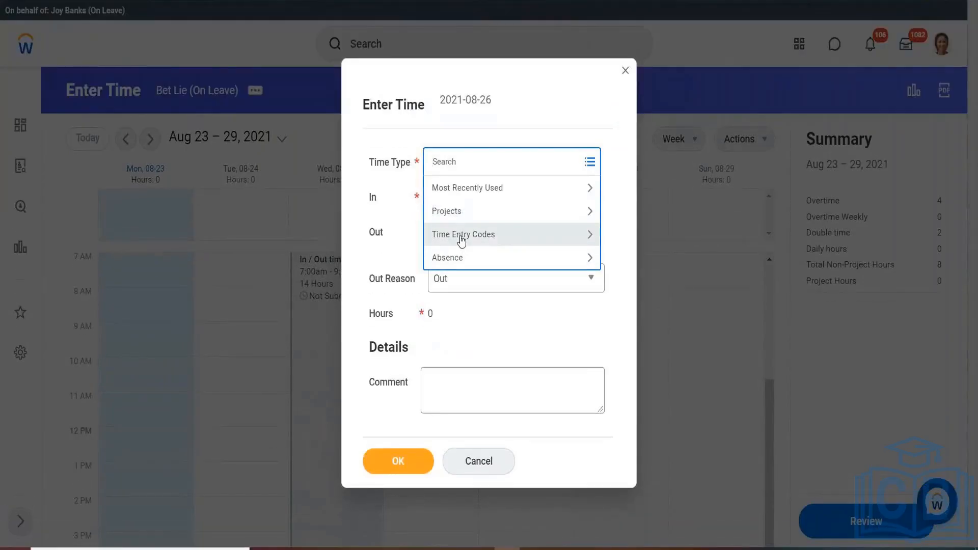
click(461, 238)
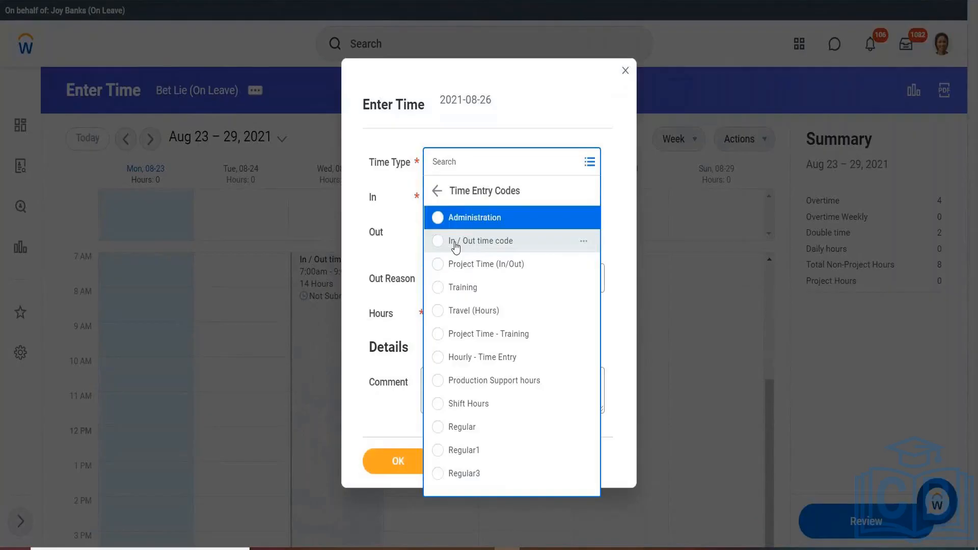
click(456, 244)
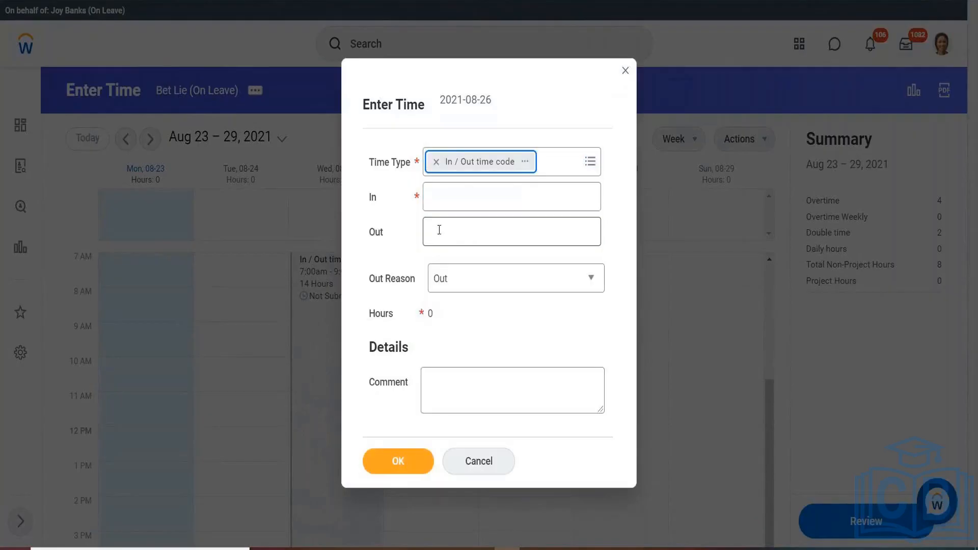
Set the 2021-08-26 entry's In time to 09:00 AM and Out time to 08:00 PM, and save it.
click(430, 151)
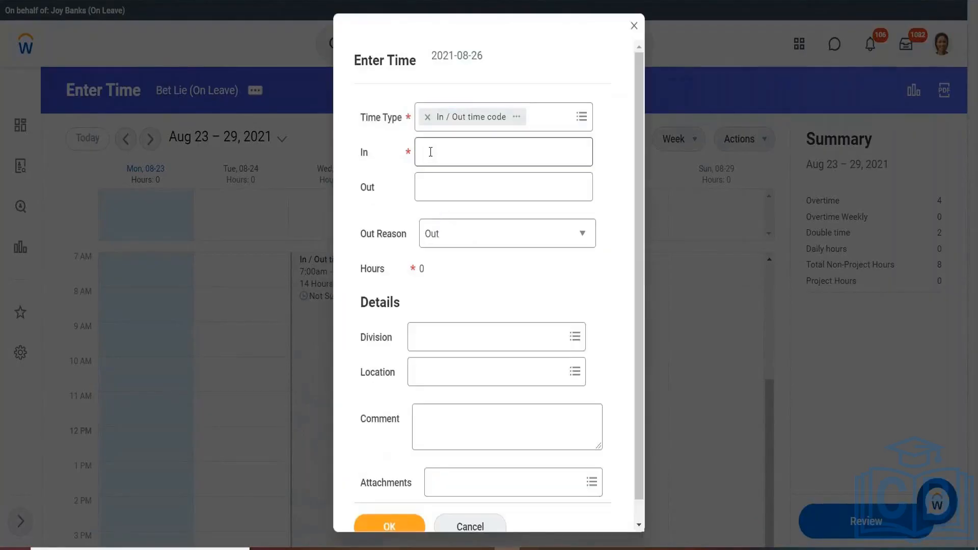
text(9)
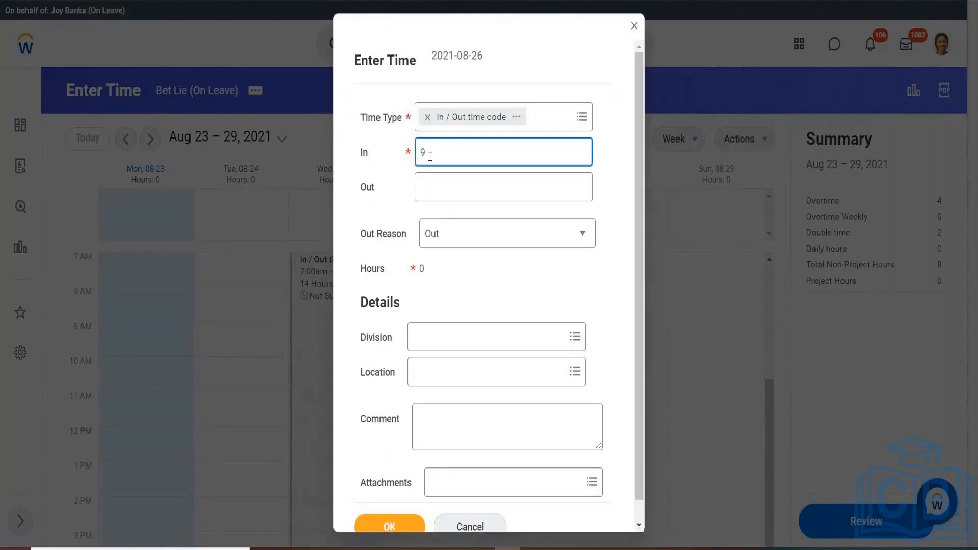
click(428, 197)
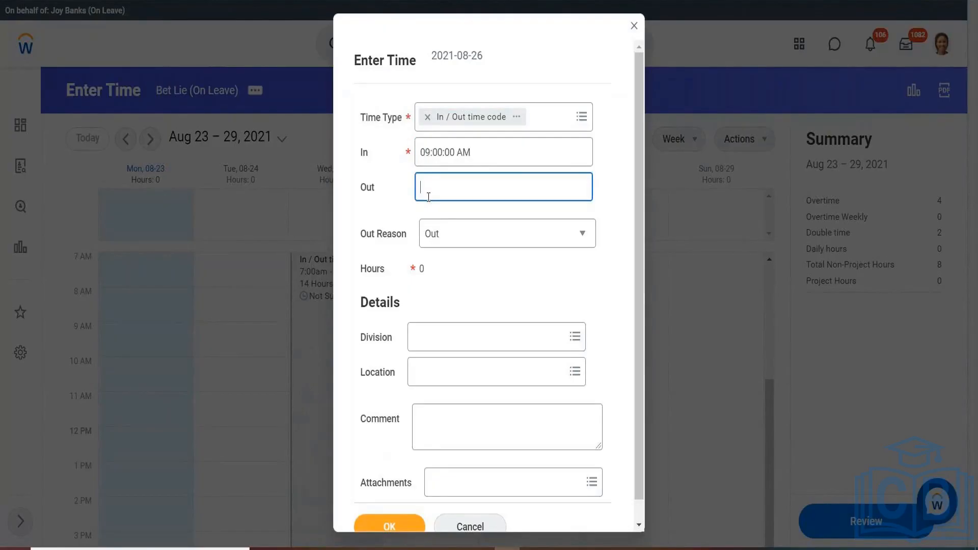
text(8:00 pm)
click(468, 283)
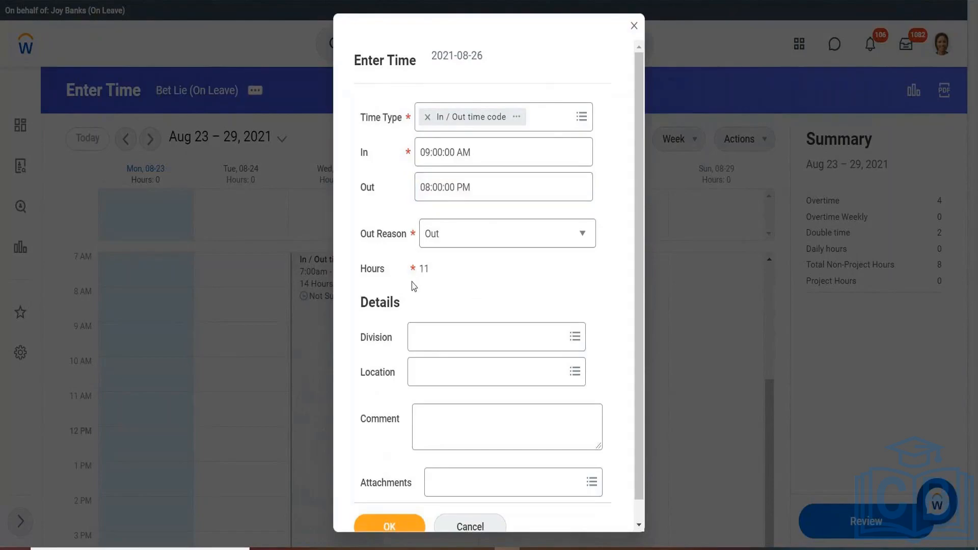
click(391, 526)
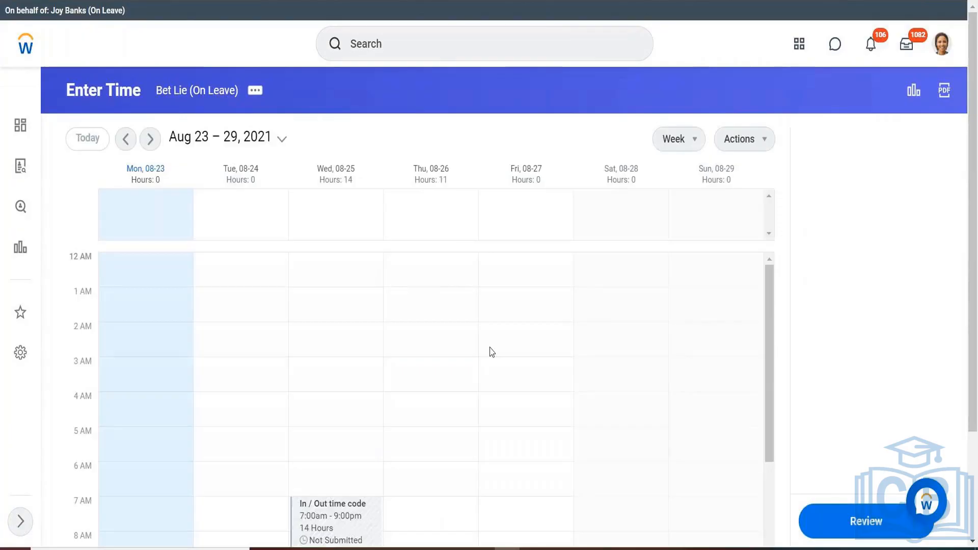
Start a time entry for Friday 2021-08-27 and choose In / Out time code as its time type.
click(536, 381)
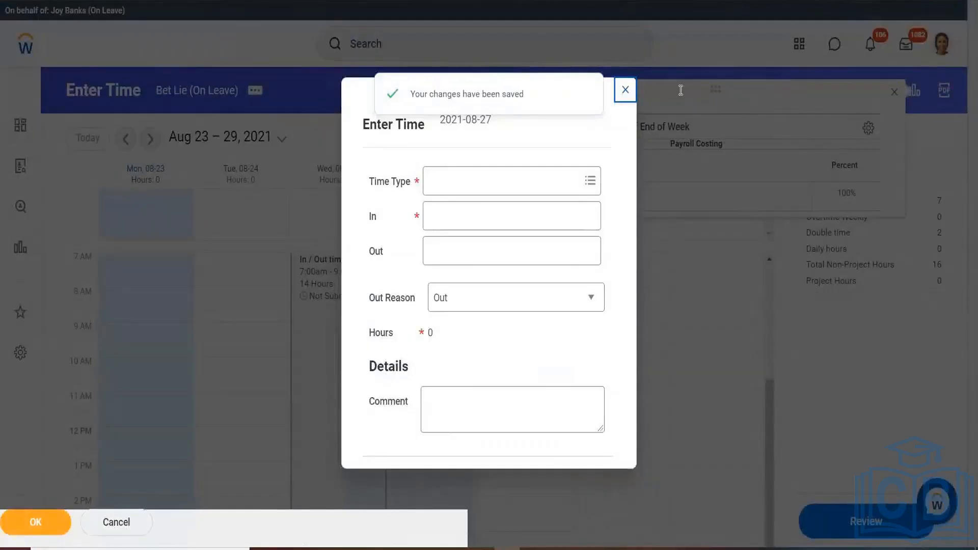
click(589, 164)
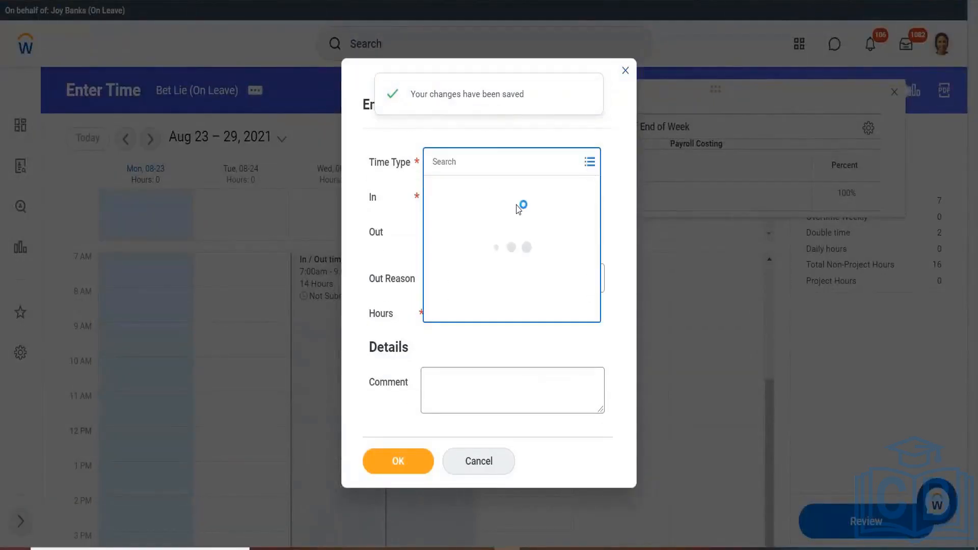
click(475, 238)
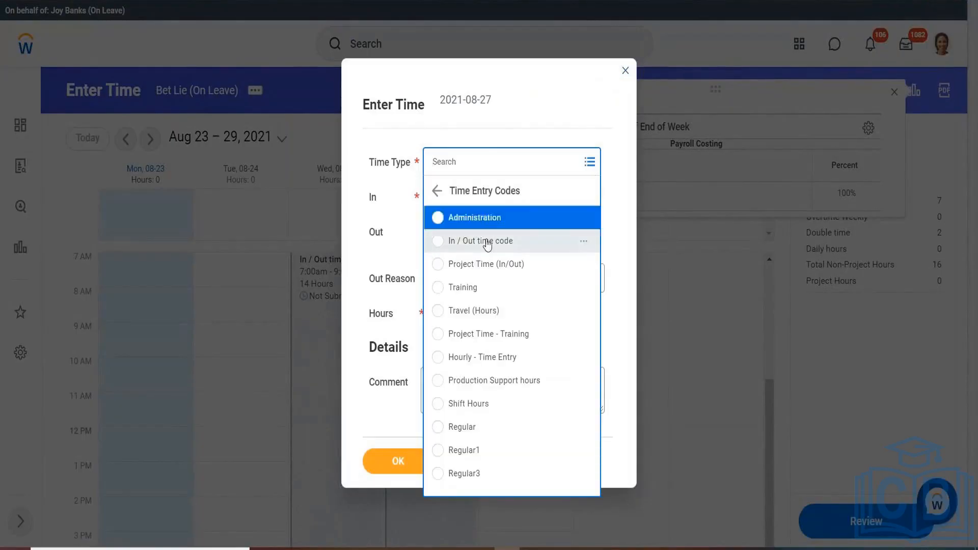
click(487, 239)
Set the 2021-08-27 entry's In time to 07:00 AM and Out time to 08:00 PM, and save it.
click(467, 199)
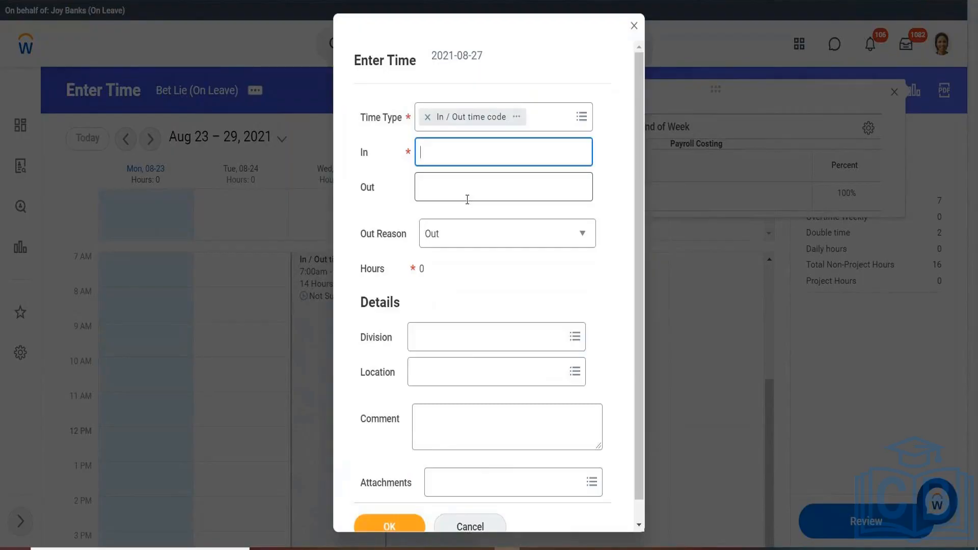
text(7:00 am)
click(438, 188)
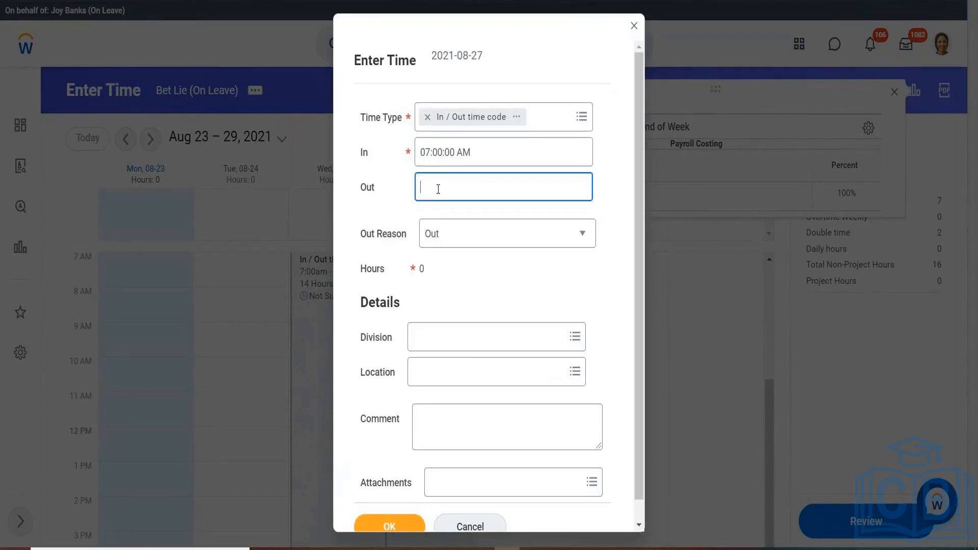
text(8:00 pm)
click(464, 297)
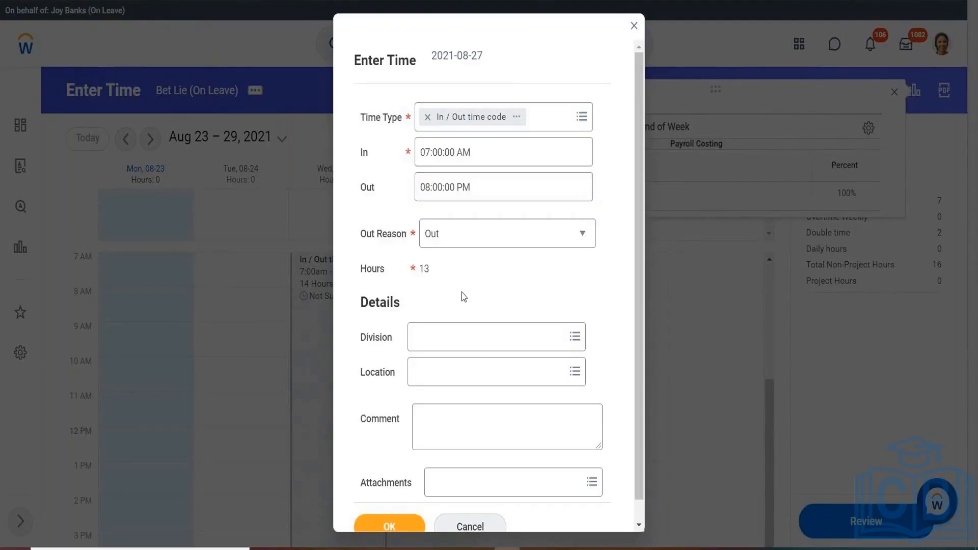
click(390, 526)
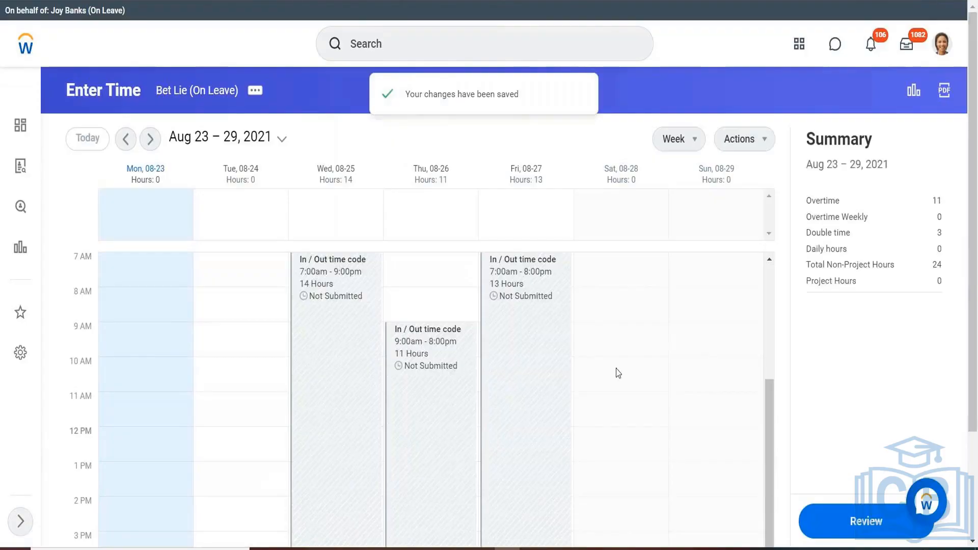
click(150, 144)
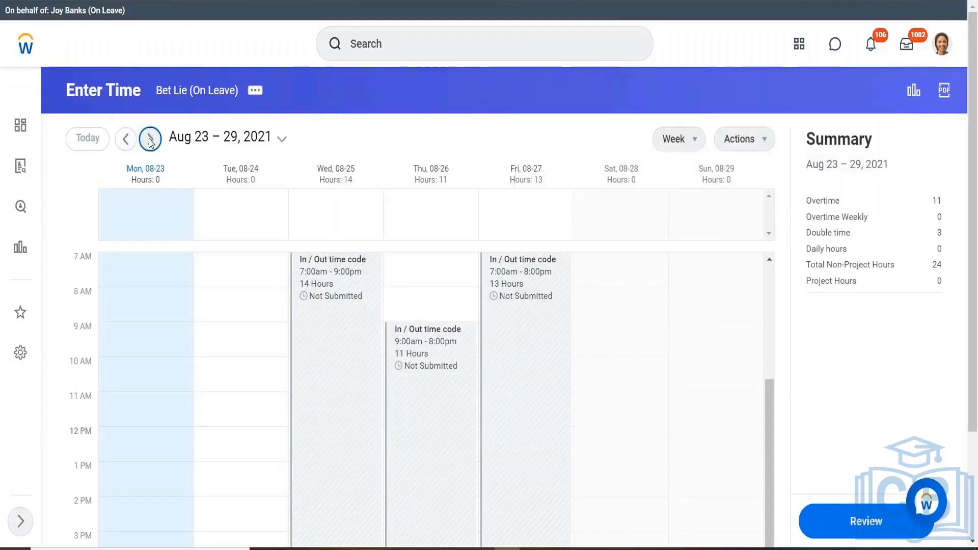
click(151, 142)
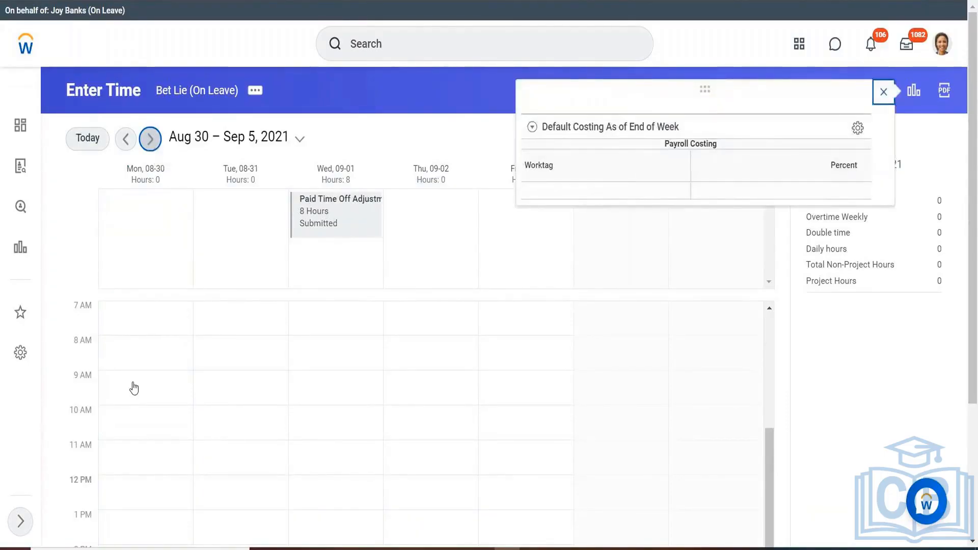
click(132, 174)
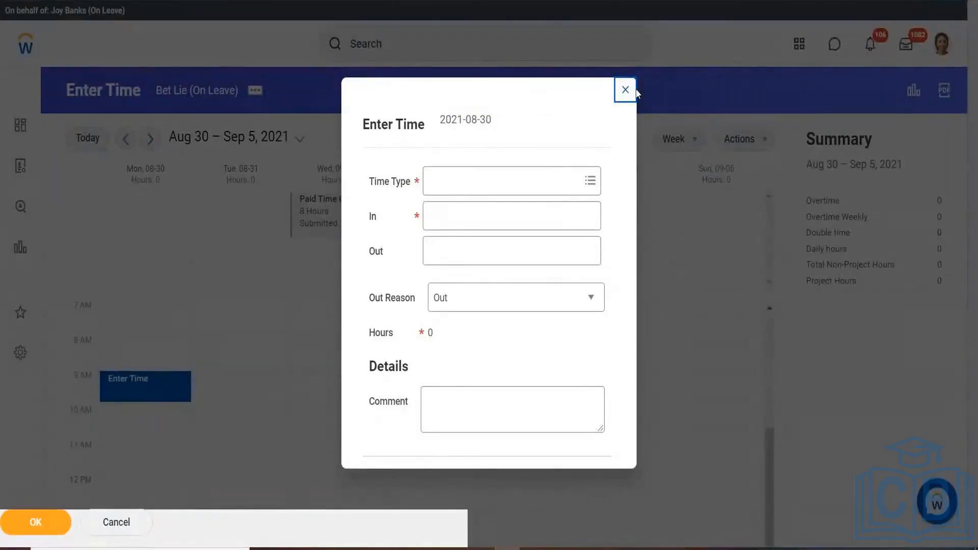
click(626, 74)
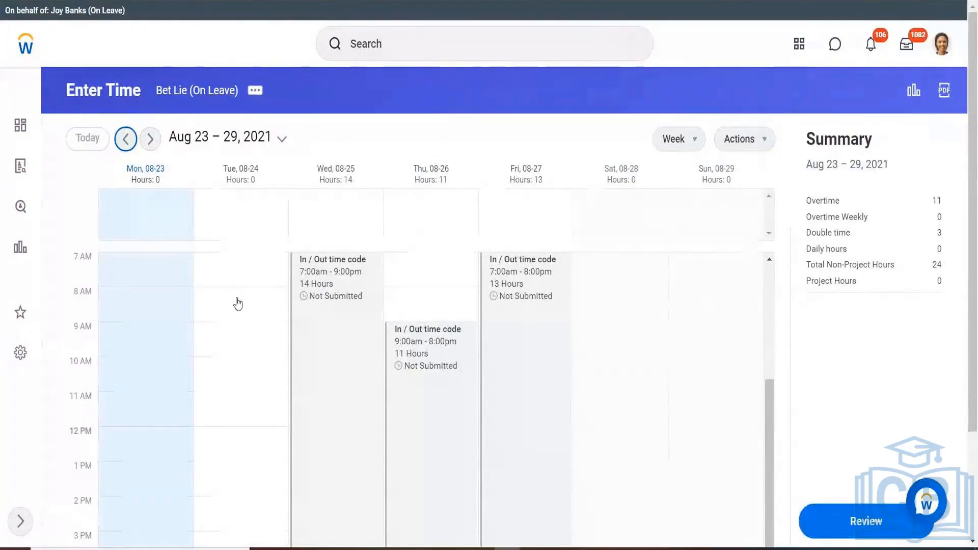
Start a time entry for Tuesday 2021-08-24 and choose In / Out time code as its time type.
click(238, 304)
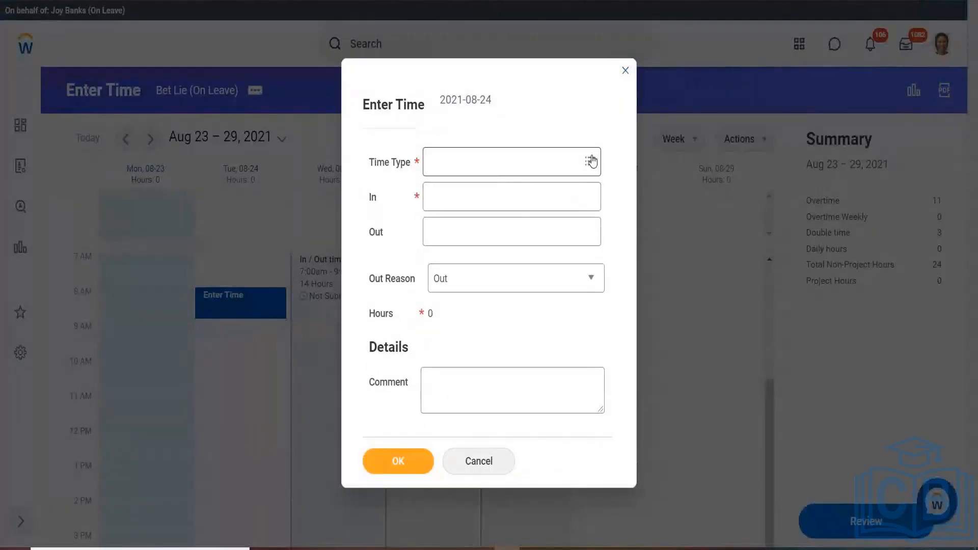
click(588, 161)
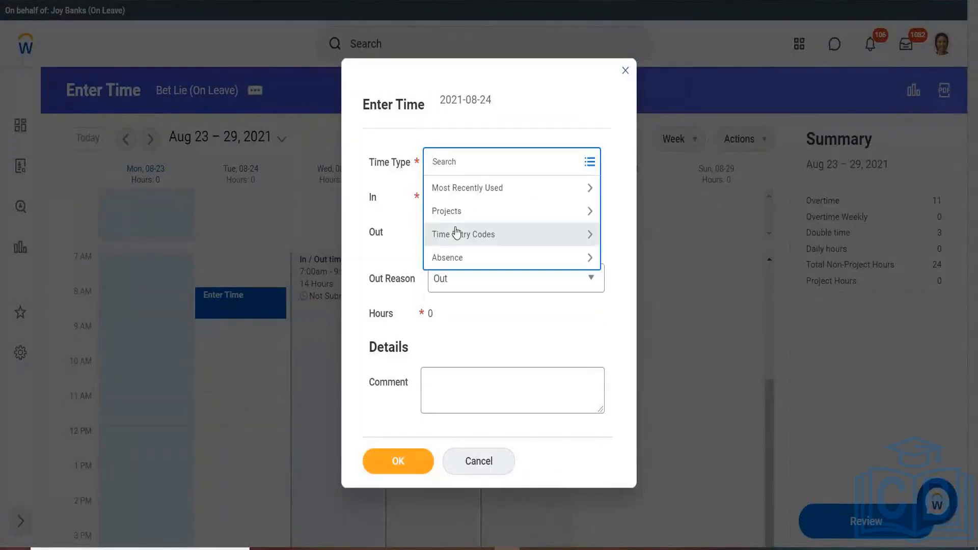
click(457, 233)
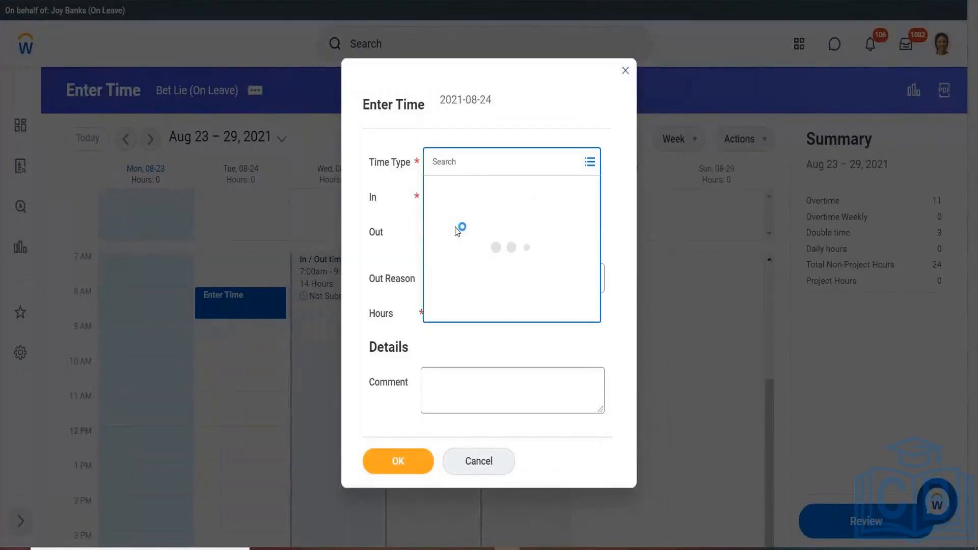
click(474, 237)
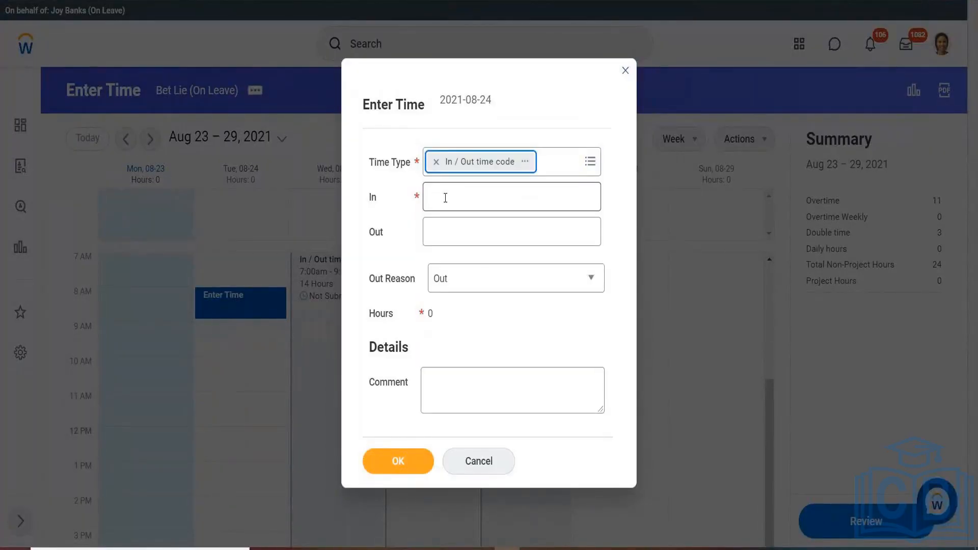
Set the 2021-08-24 entry's In time to 09:00 AM and Out time to 06:00 PM, and save it.
click(445, 197)
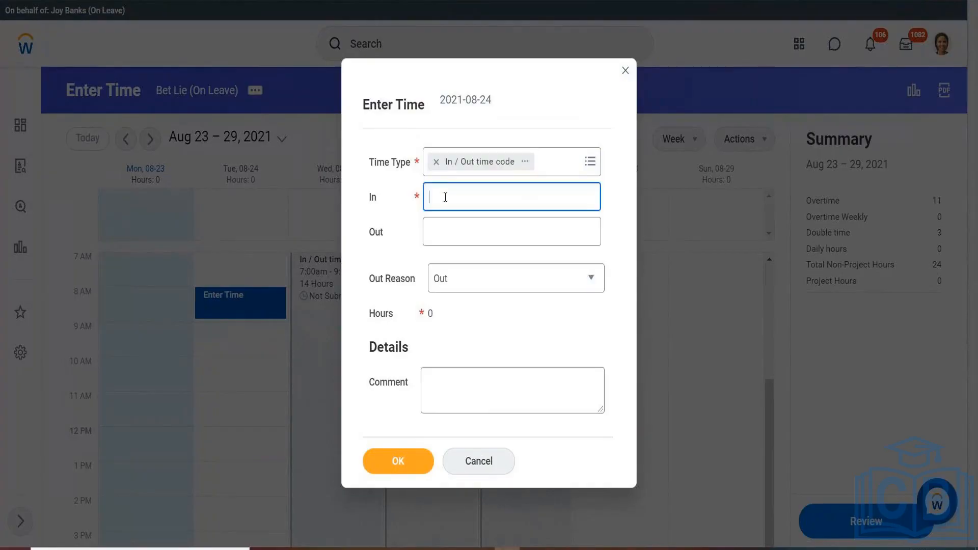
text(9)
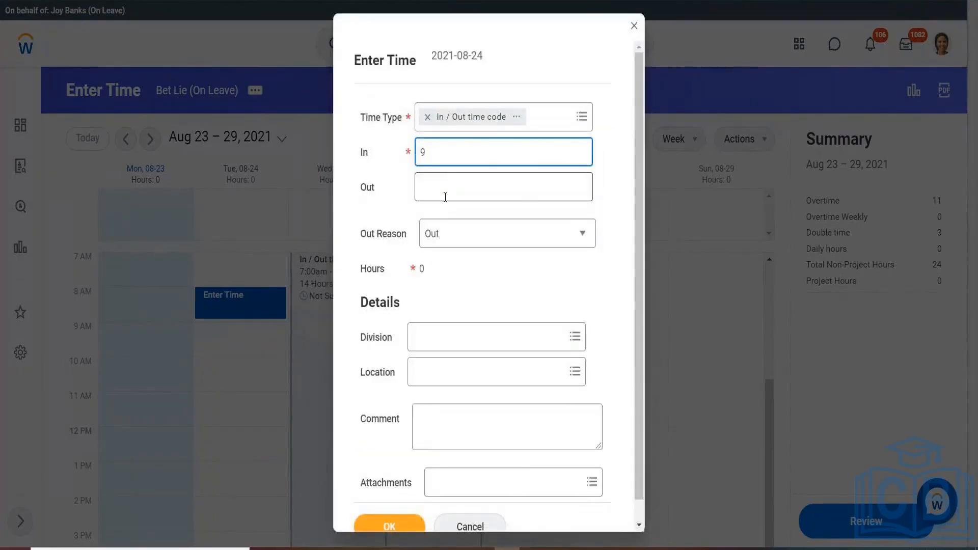
click(438, 180)
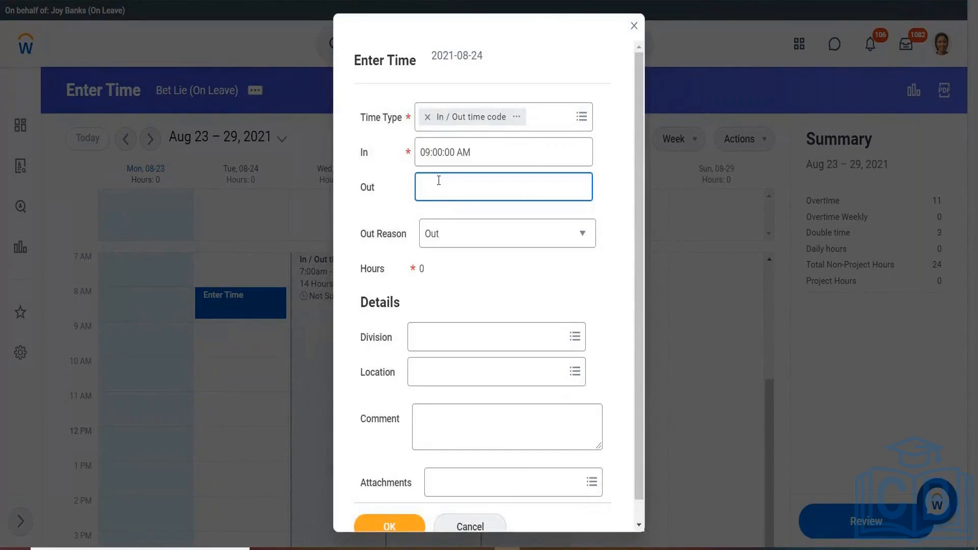
text(6)
click(462, 272)
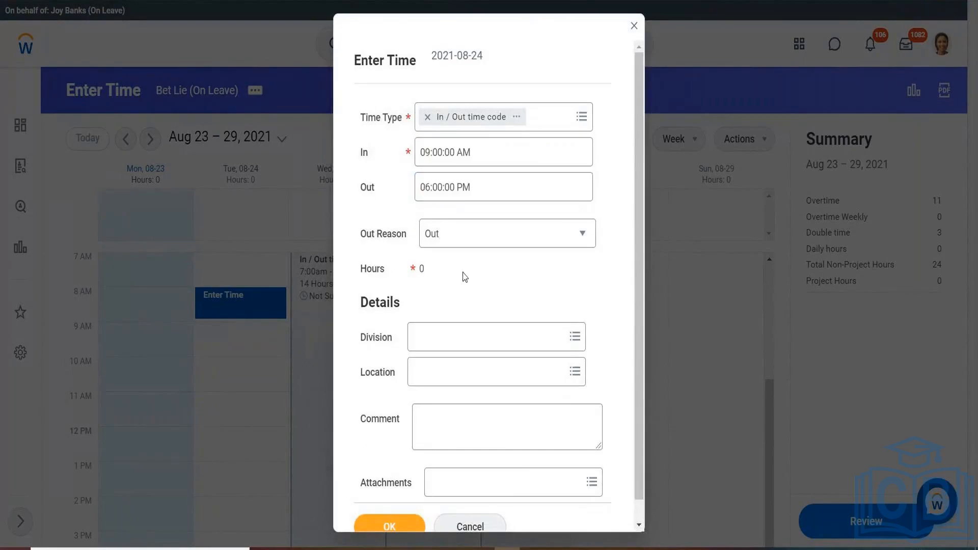
click(396, 515)
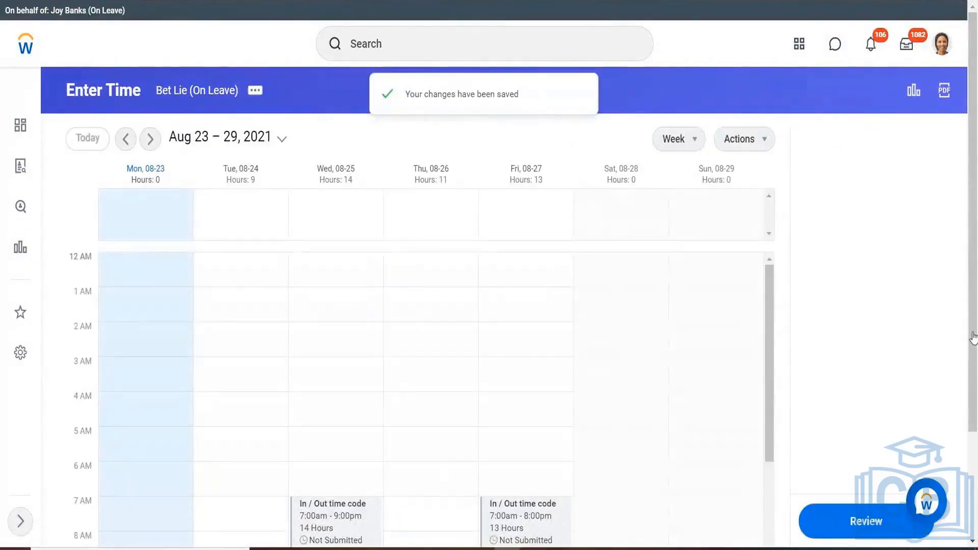
Start a time entry for Monday 2021-08-23 and choose In / Out time code as its time type.
drag(975, 306, 975, 410)
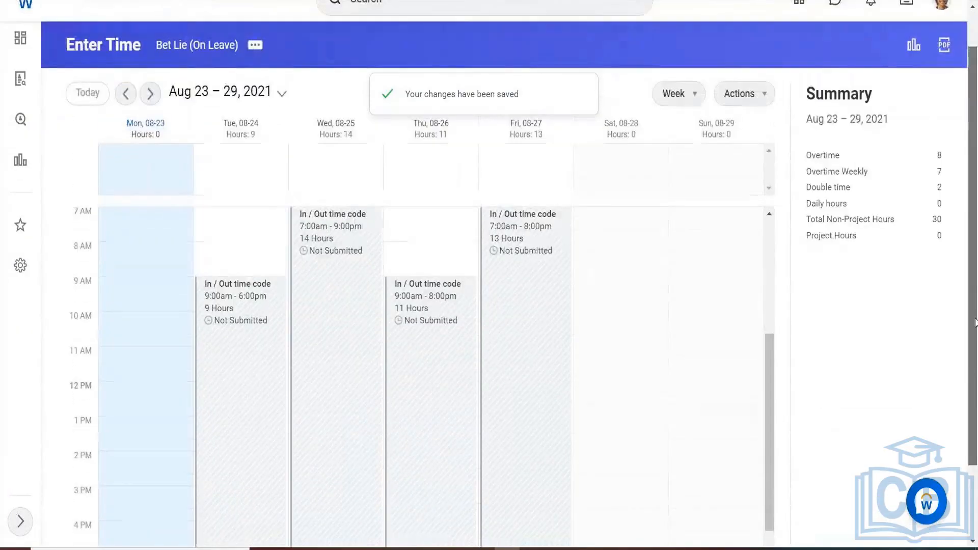
click(170, 304)
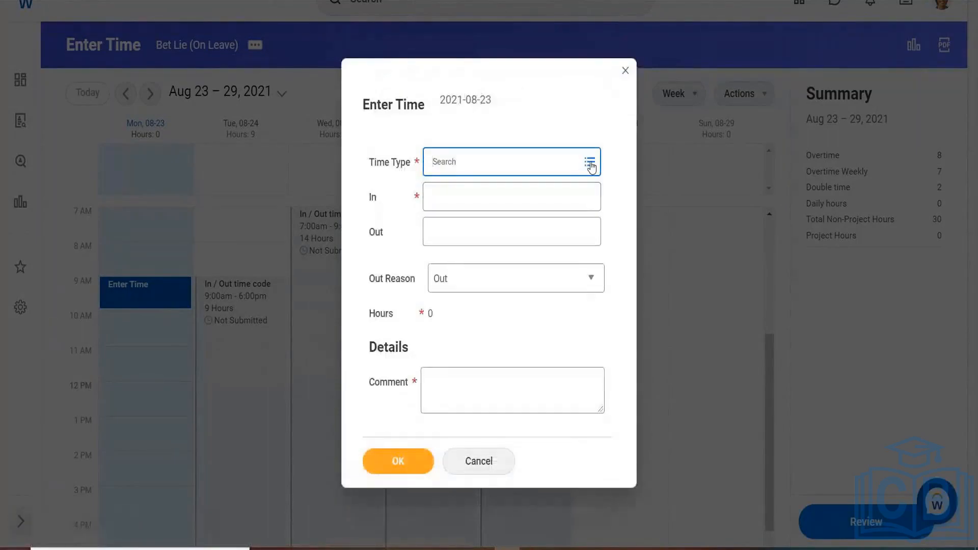
click(590, 163)
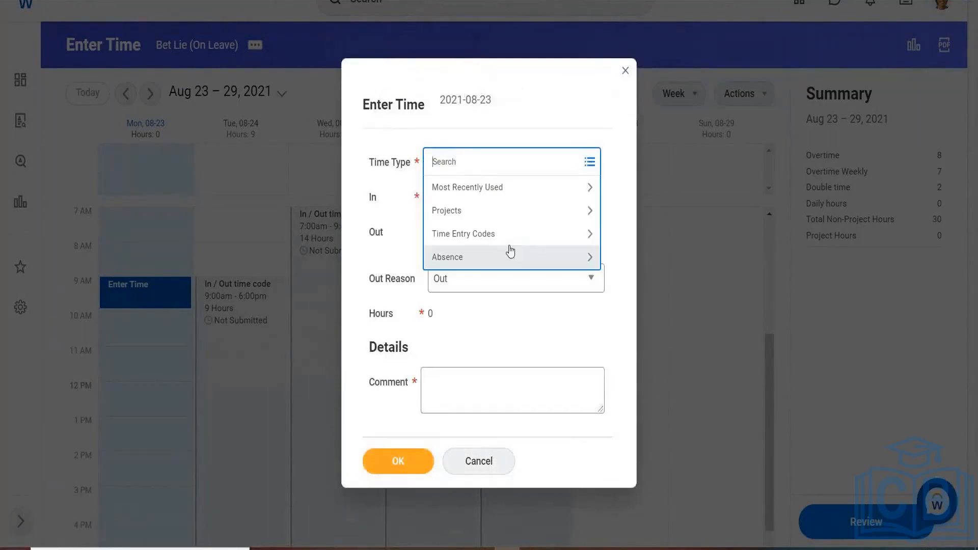
click(487, 235)
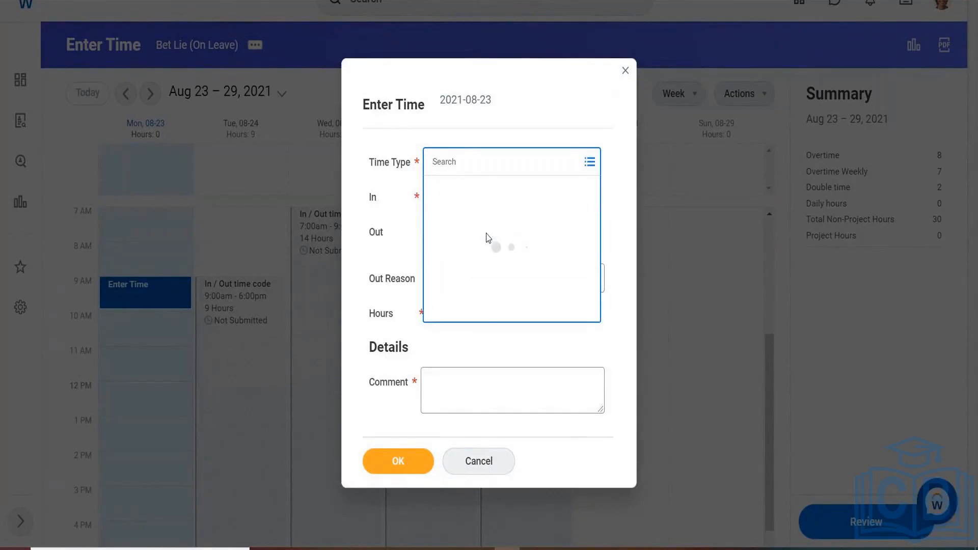
click(474, 238)
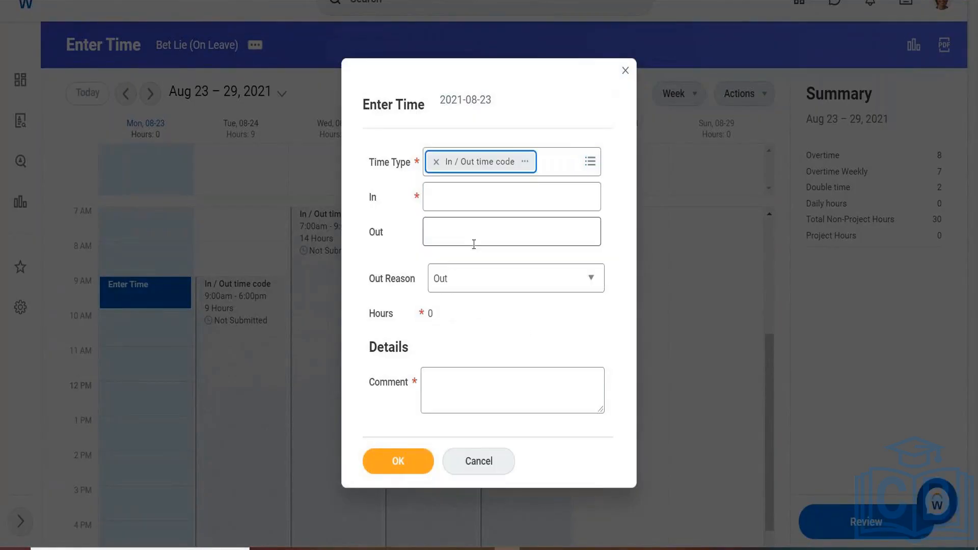
Set the 2021-08-23 entry's In time to 08:00 AM and its Out time to 10:00 PM.
click(453, 206)
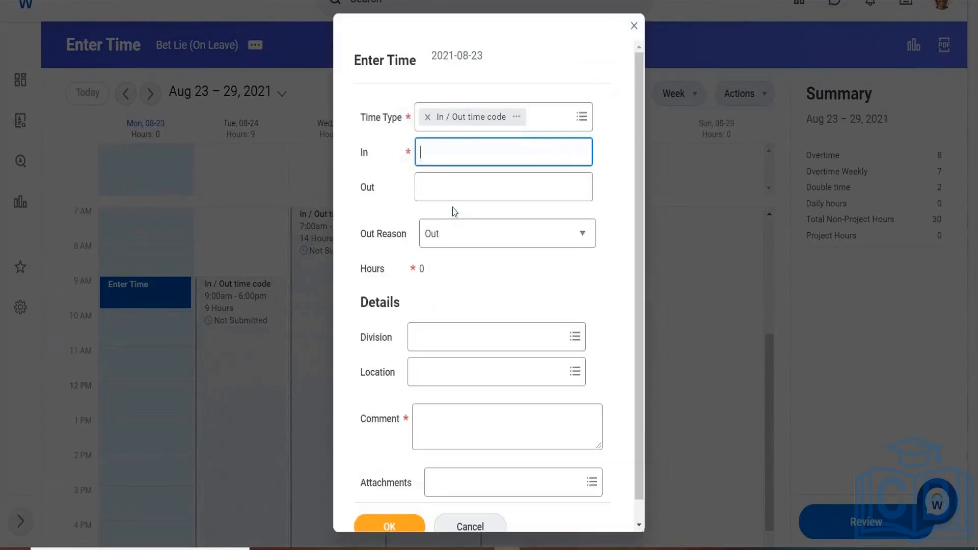
text(8)
click(434, 189)
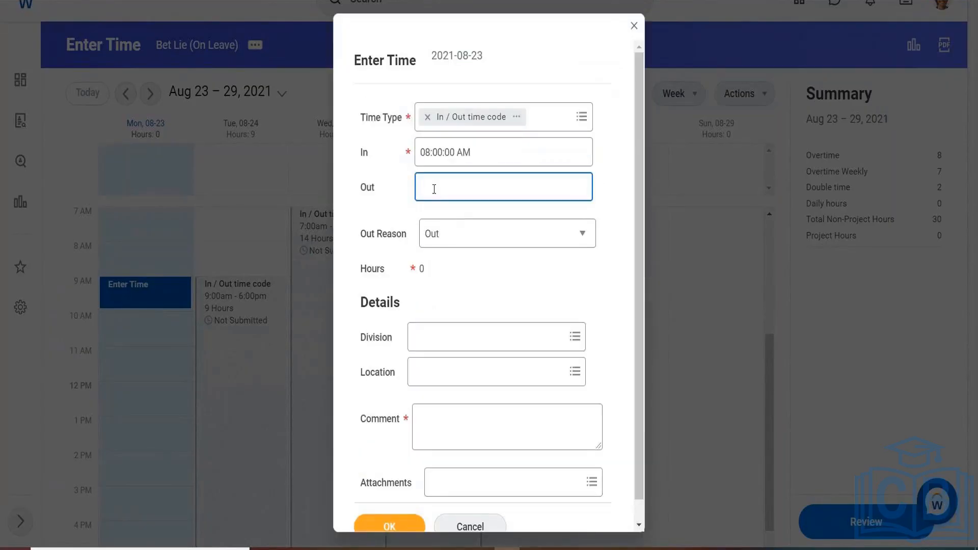
text(10)
click(456, 277)
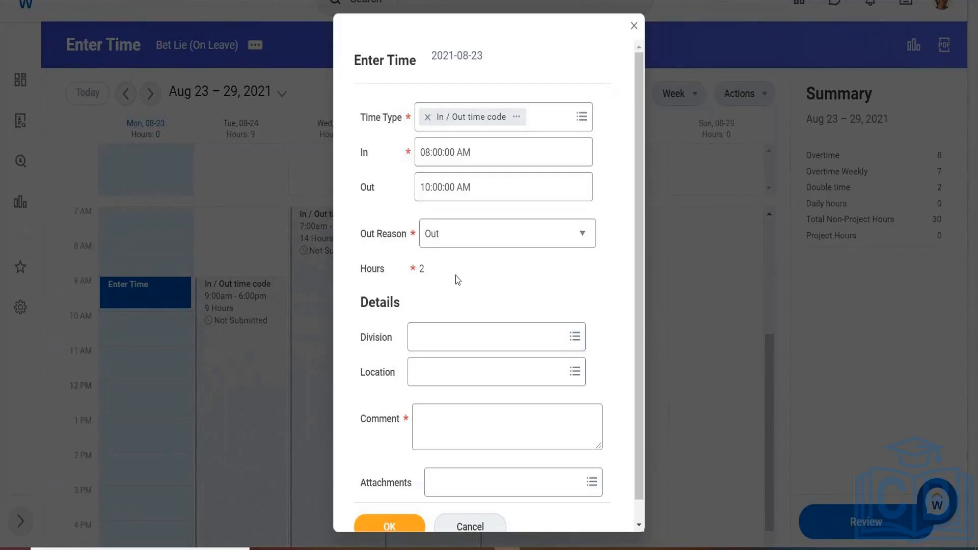
click(462, 186)
key(BackSpace)
text(p)
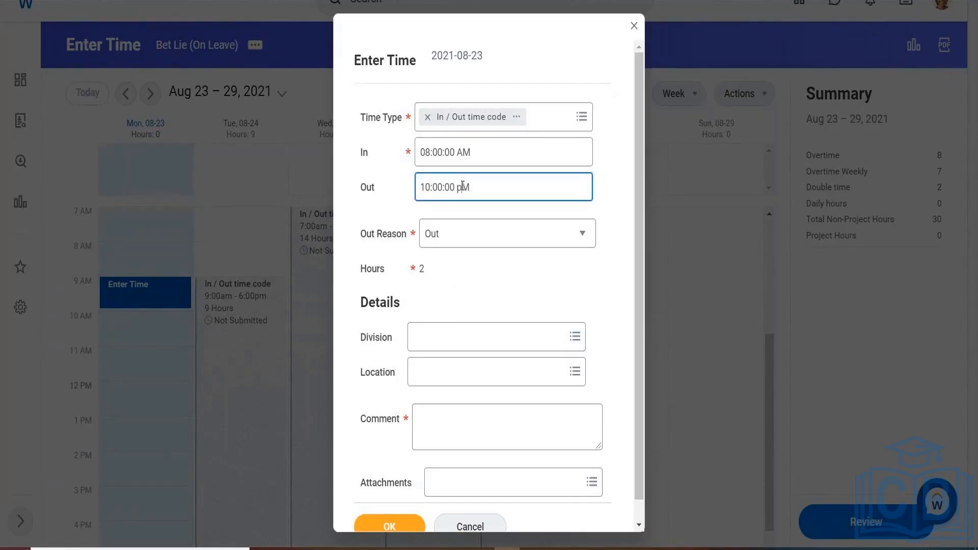
click(458, 289)
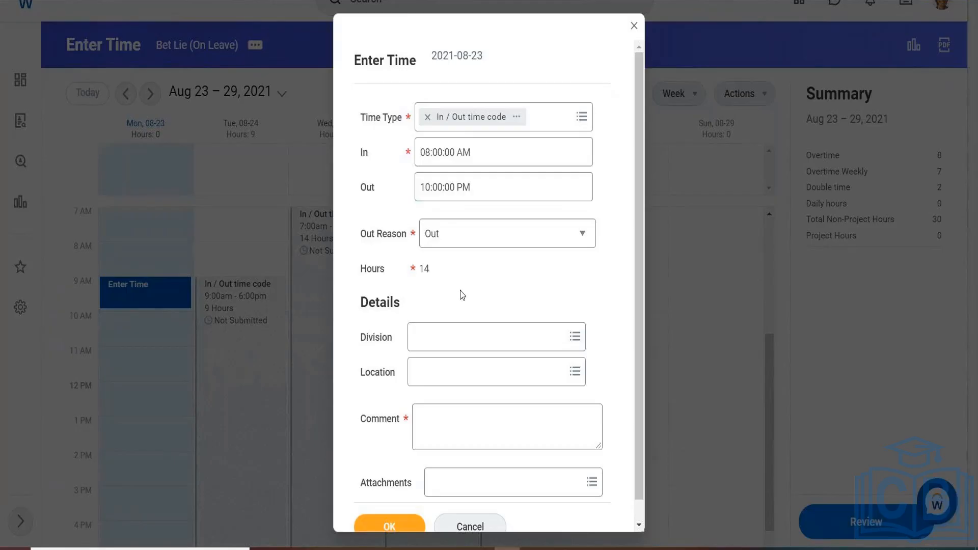
Set the 2021-08-23 entry's Out time to 07:00 PM.
click(429, 186)
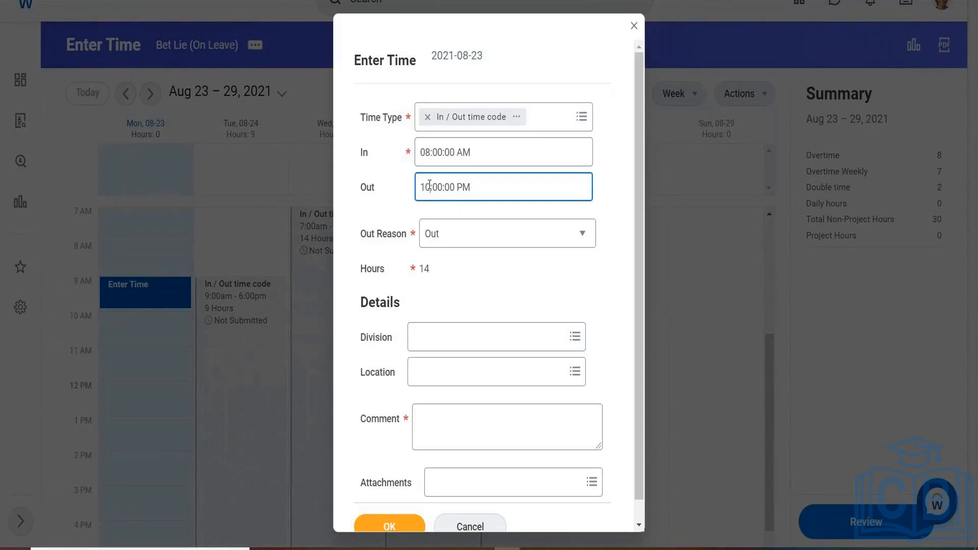
key(BackSpace)
key(BackSpace)
text(7)
click(469, 282)
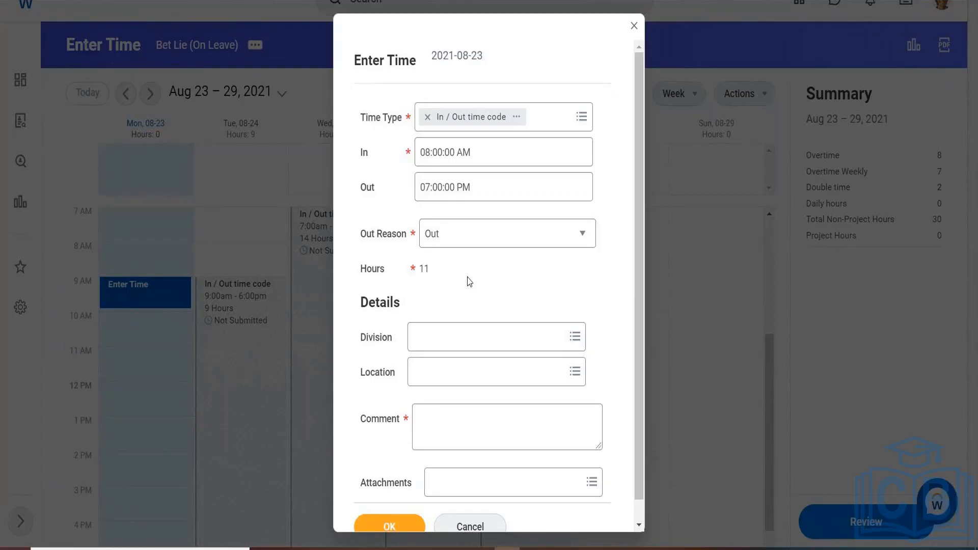
Set the 2021-08-23 entry's Out time to 08:00 PM and try to save the entry.
click(431, 185)
key(BackSpace)
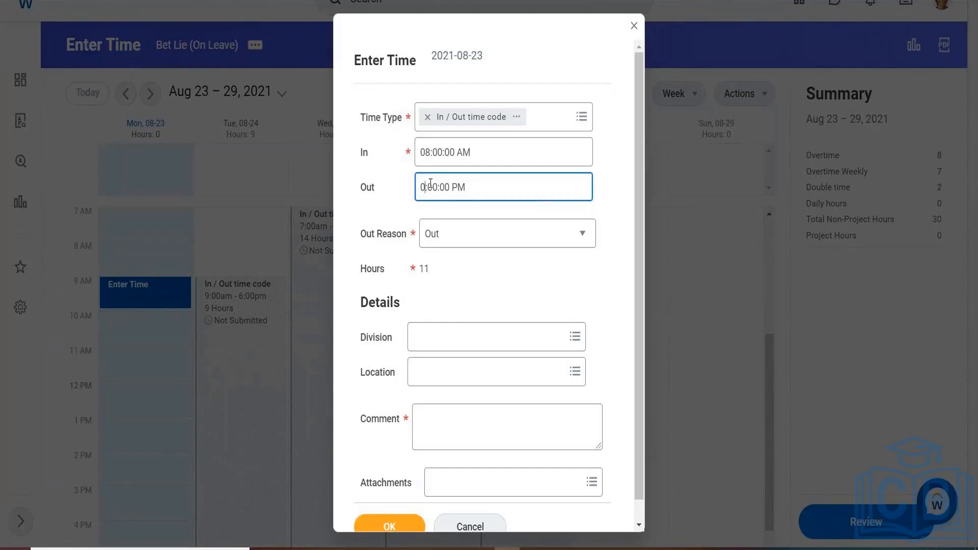
text(8)
click(489, 289)
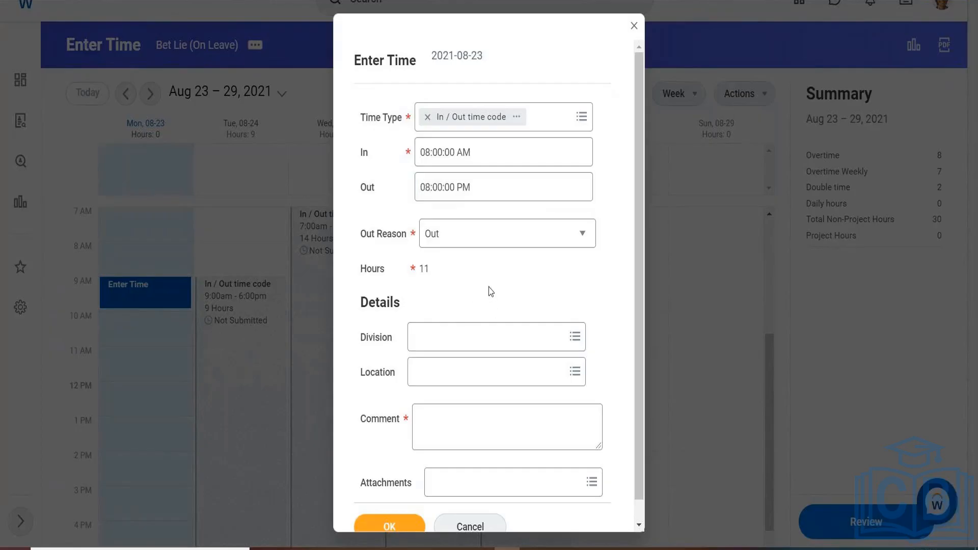
click(390, 527)
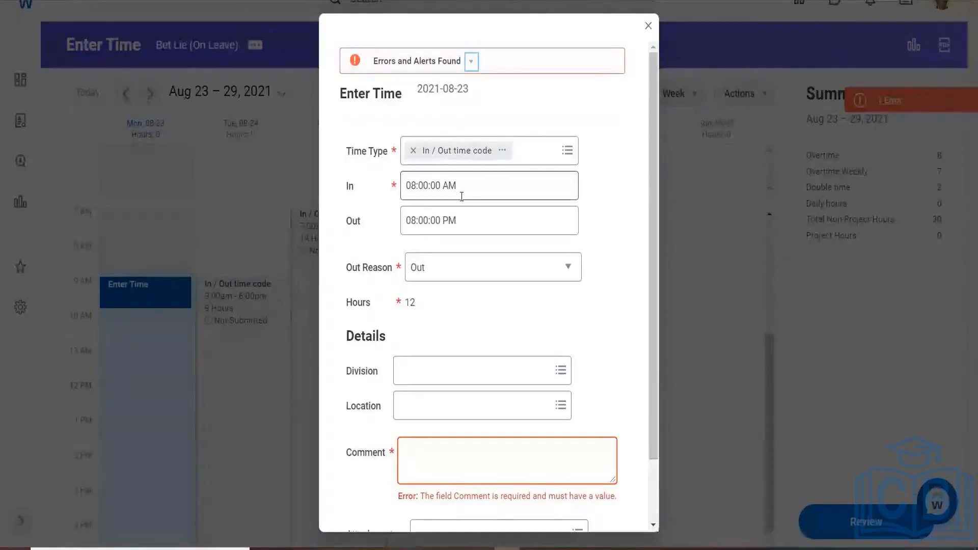
Add the required comment "test" to the 2021-08-23 entry and save it.
click(457, 442)
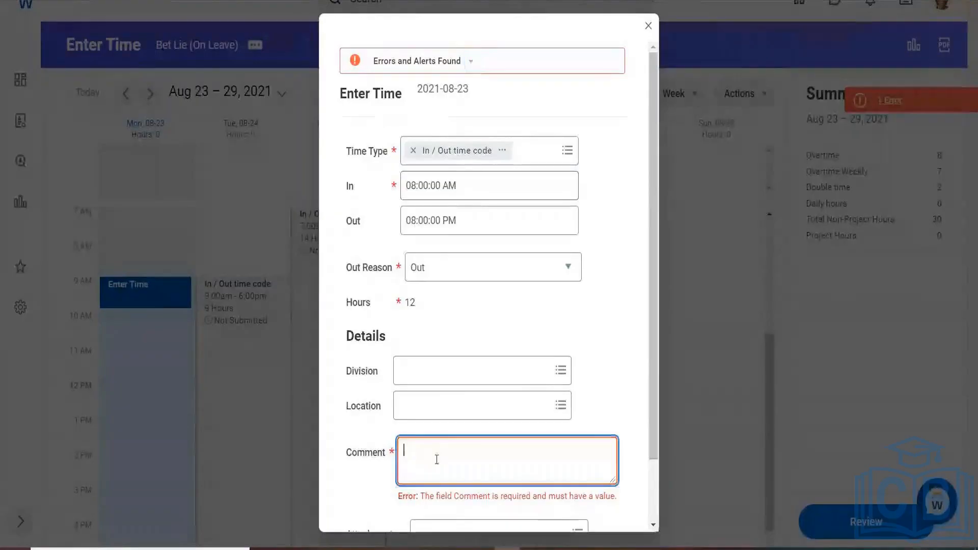
text(test)
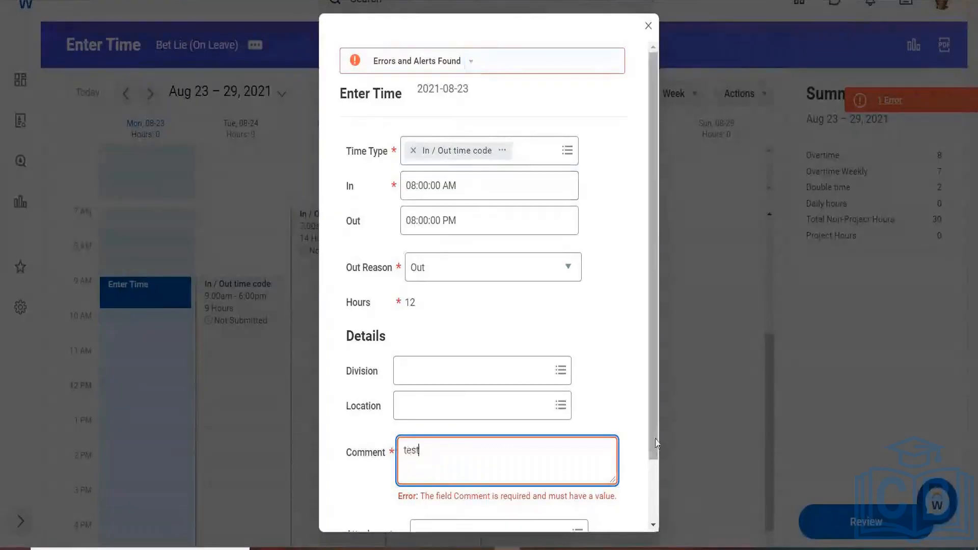
scroll(649, 490, down, 2)
click(362, 508)
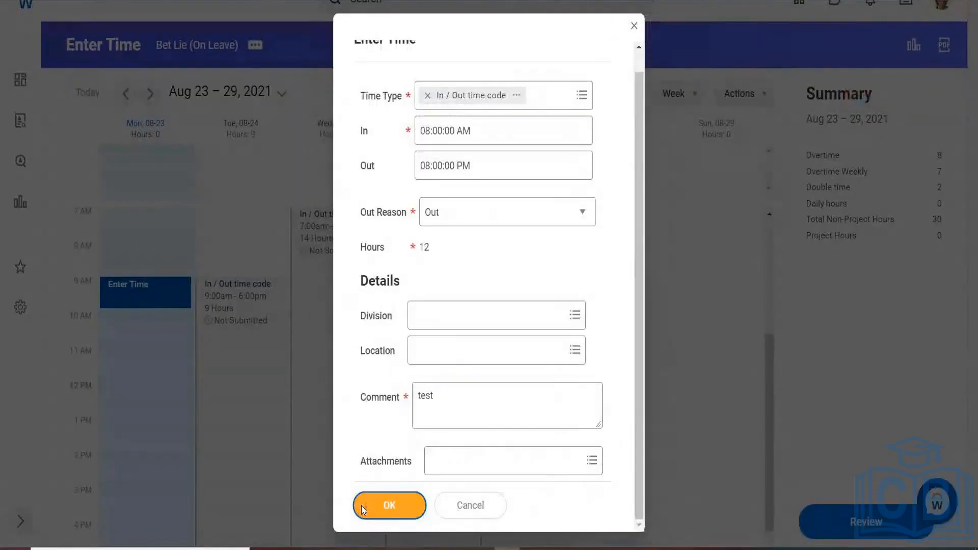
click(361, 506)
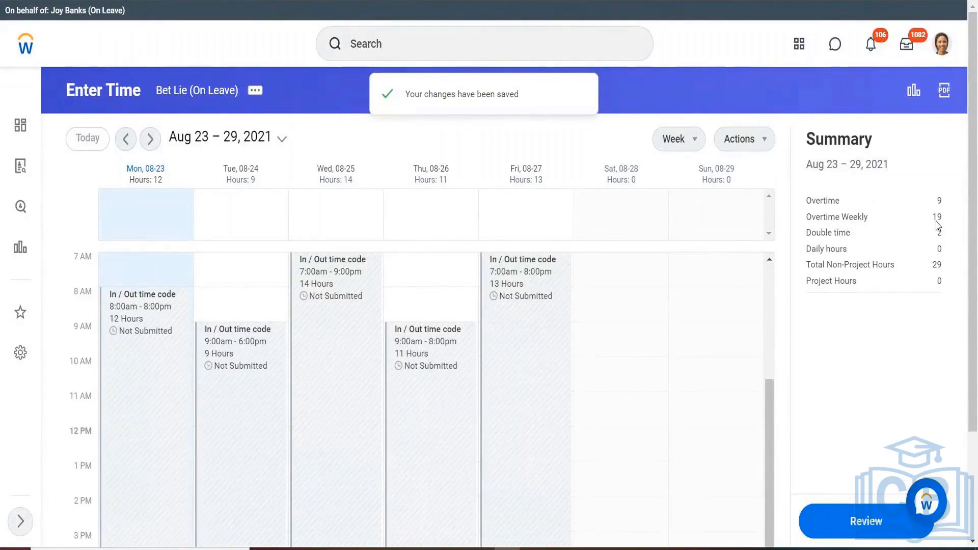
Dismiss the payroll costing pop-up and review the week's overtime, weekly overtime and double time summary.
click(913, 90)
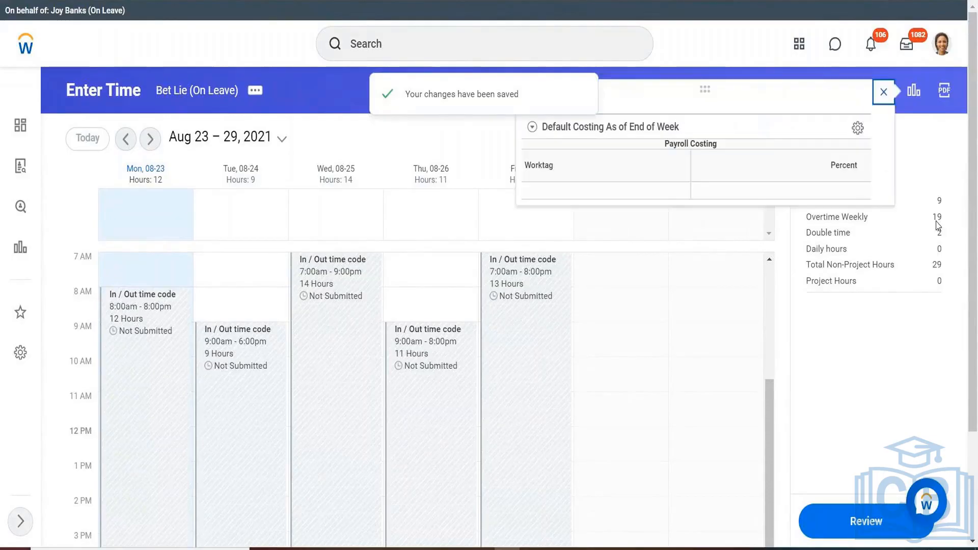
click(886, 93)
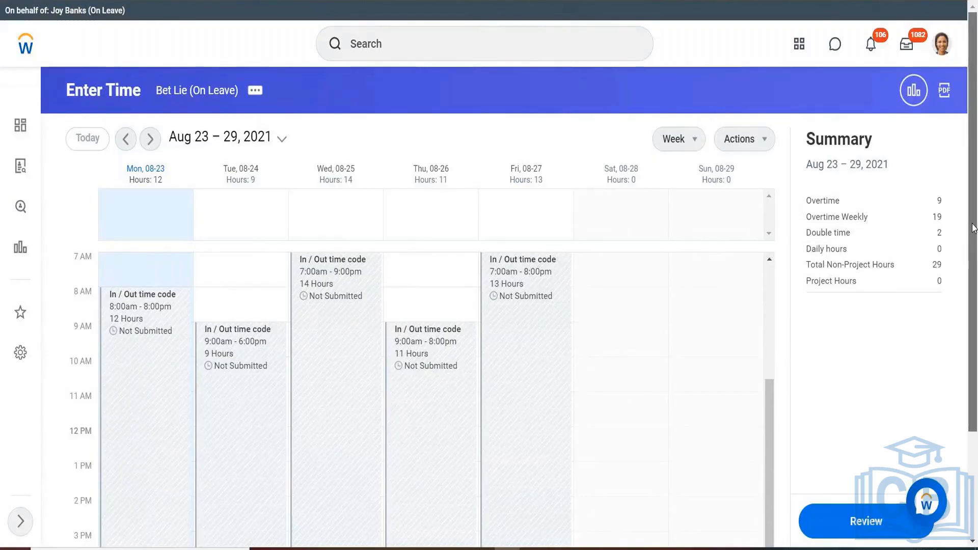
drag(972, 228, 972, 363)
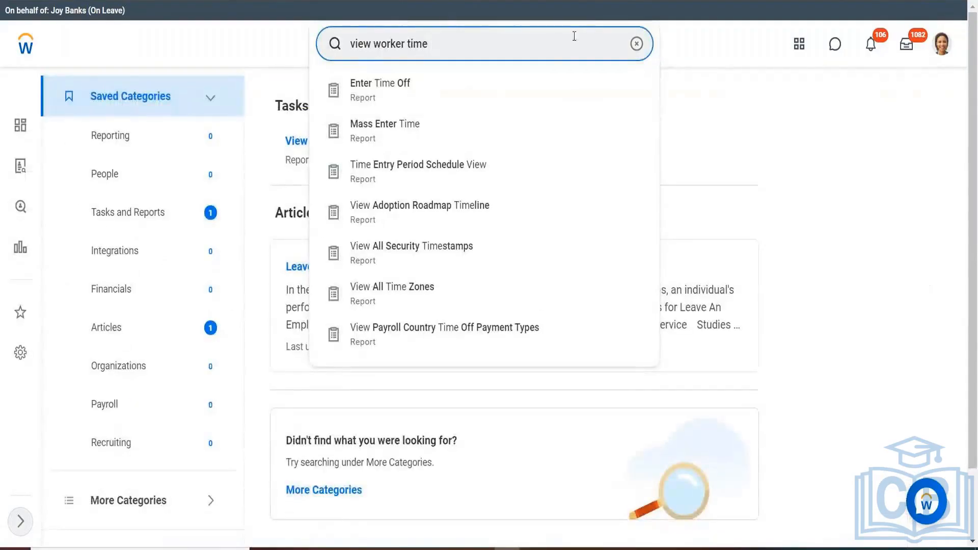
Search for "create time calc" and open the Create Time Calculation task.
click(637, 44)
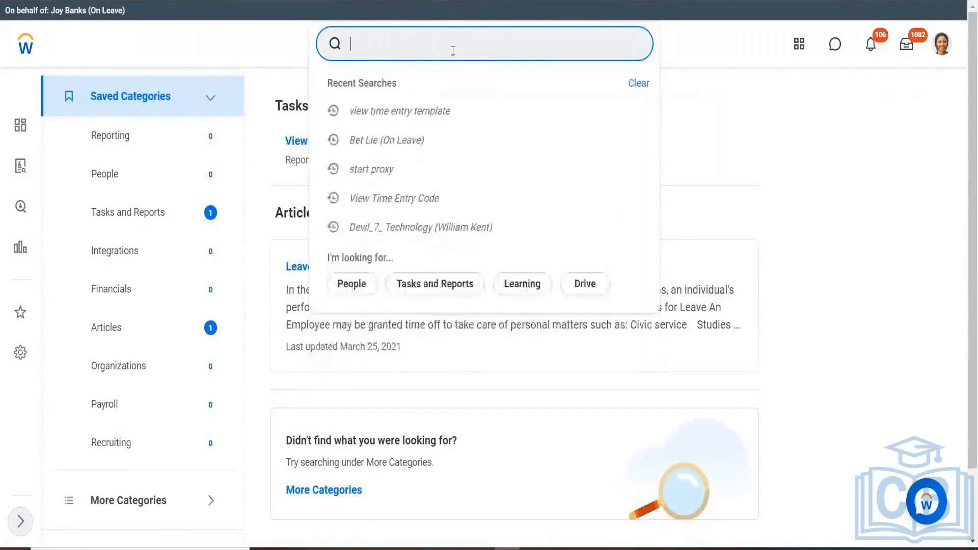
text(crea)
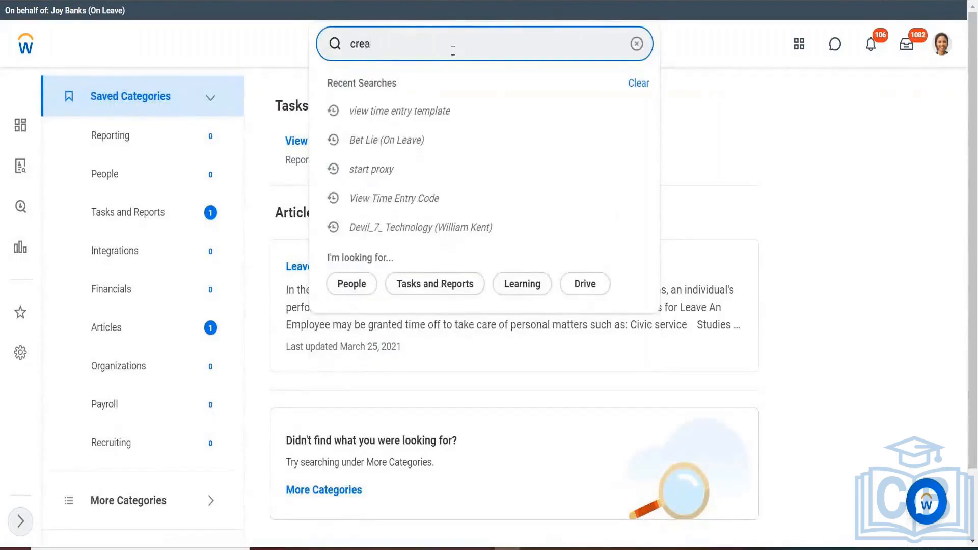
text(te time calc)
key(Return)
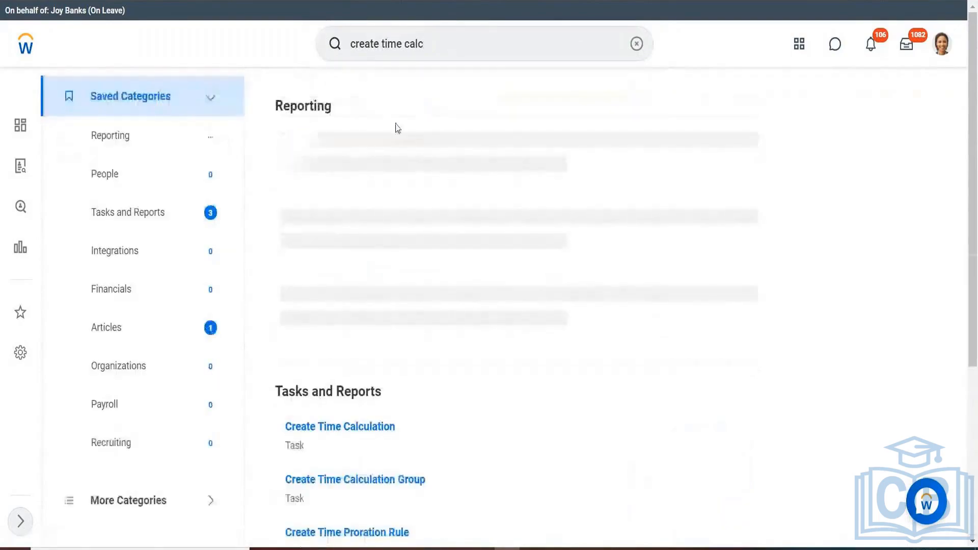
click(392, 138)
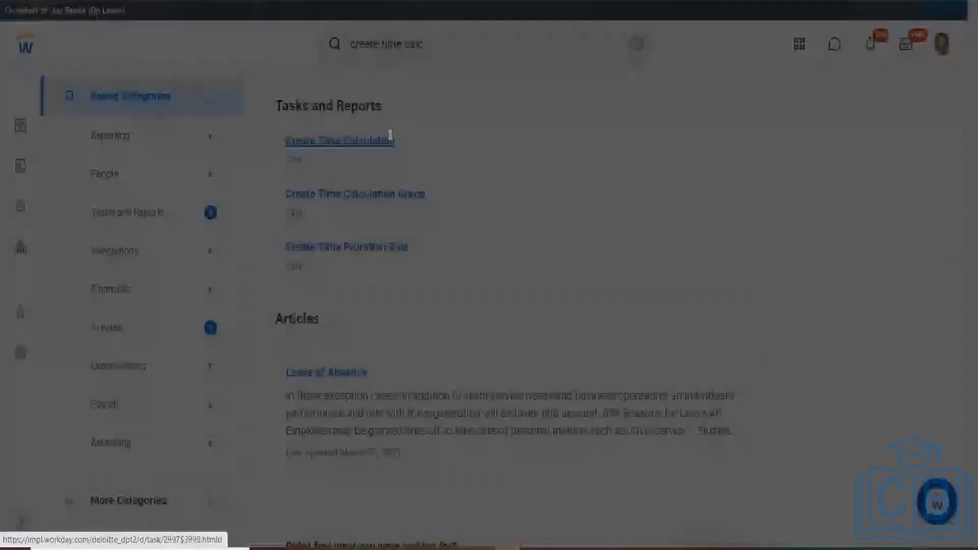
Name the new time calculation "7 consecutive days", correcting the misspelled word.
click(425, 183)
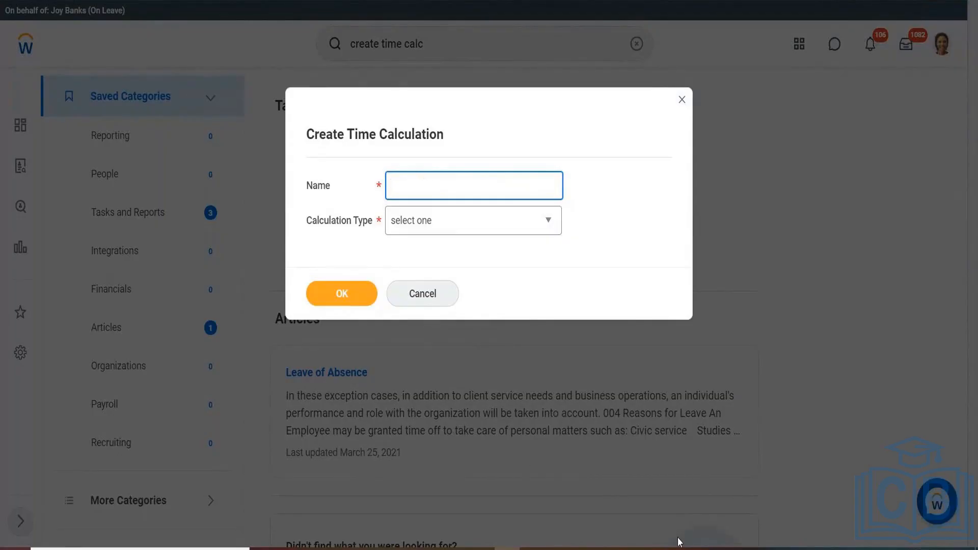
mouse_move(634, 548)
click(548, 220)
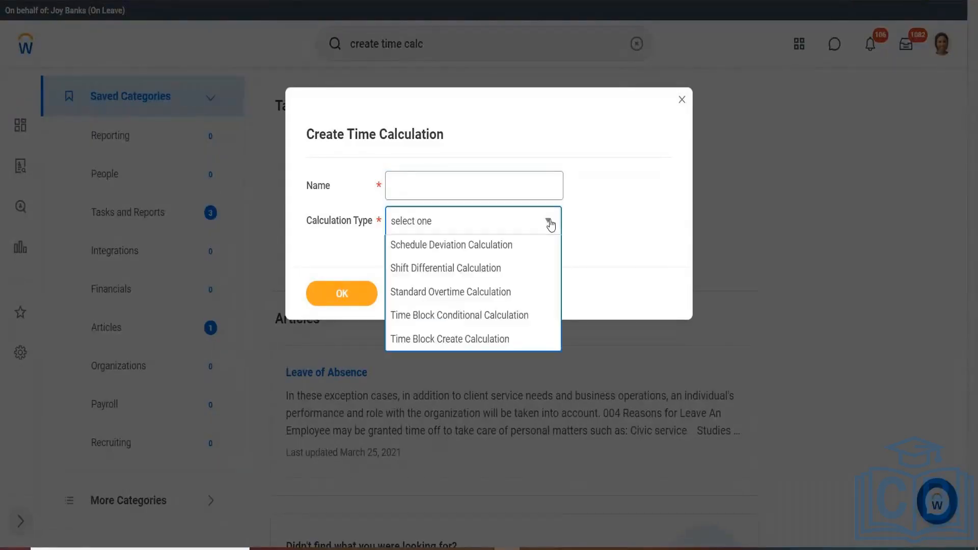
click(405, 180)
text(7)
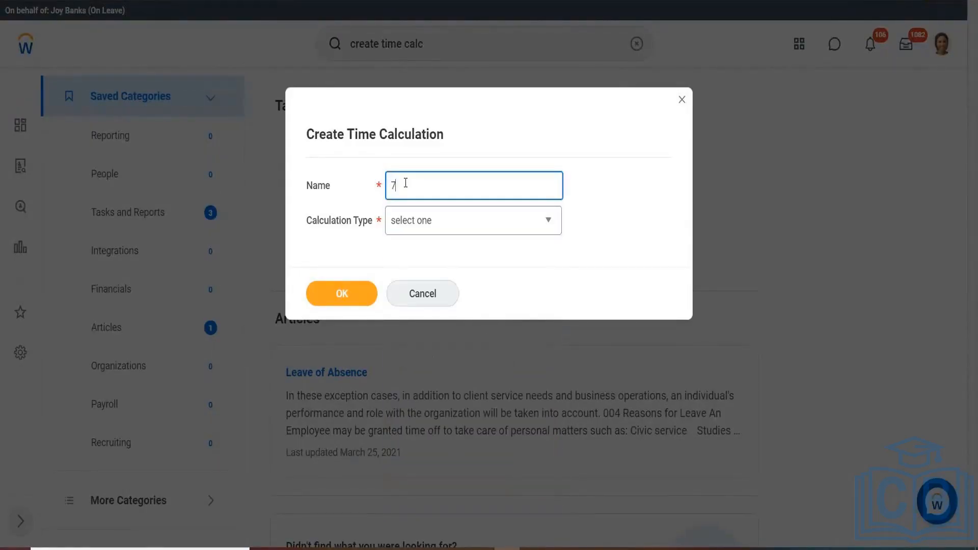
text( consequitive)
right_click(423, 188)
click(458, 202)
text(days)
Choose Consecutive Day Calculation as the calculation type and continue to its setup form.
click(450, 221)
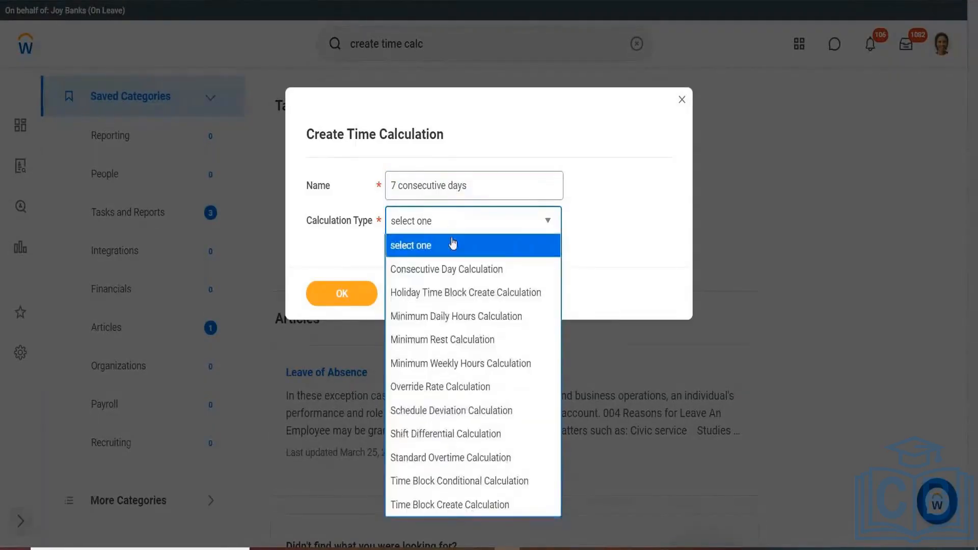
click(453, 270)
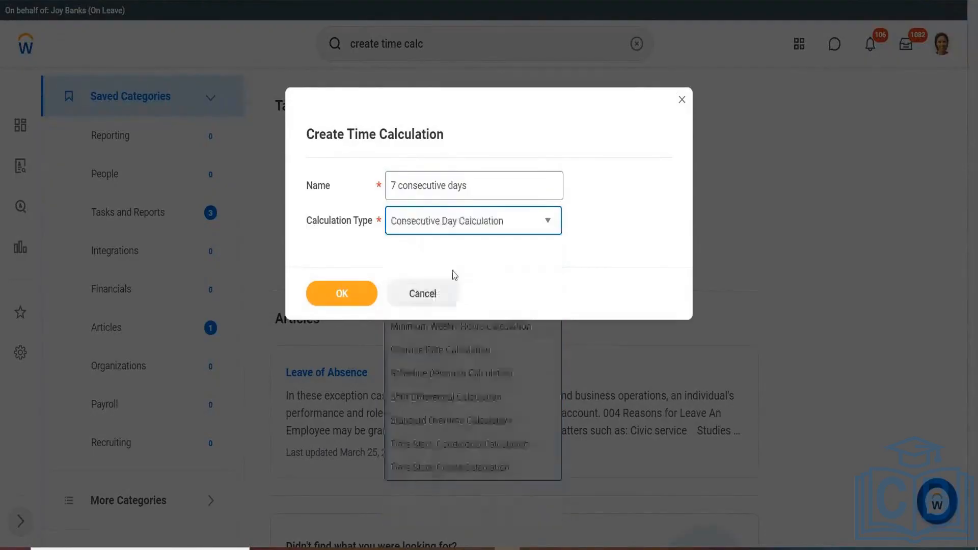
click(343, 297)
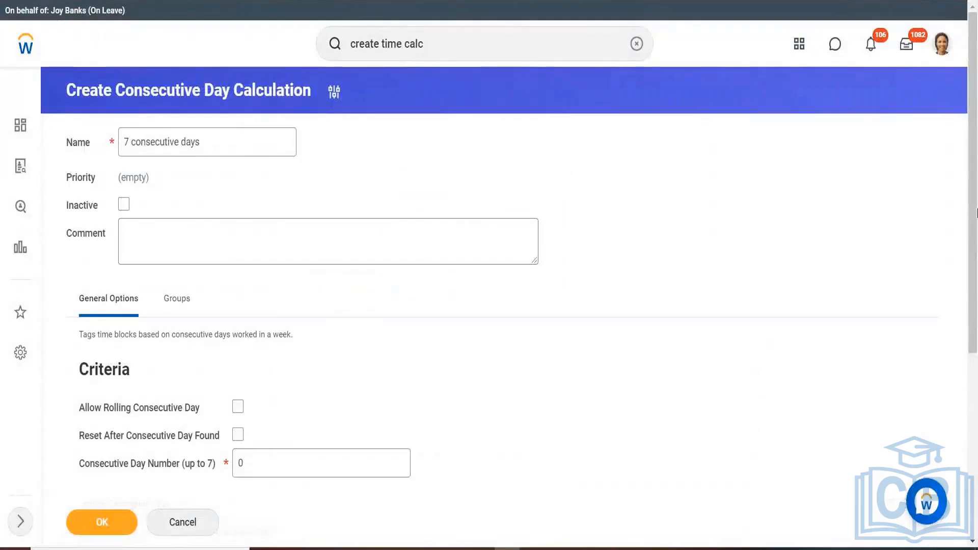
Enable Reset After Consecutive Day Found and set the Consecutive Day Number to 7.
scroll(976, 227, down, 1)
scroll(975, 226, down, 2)
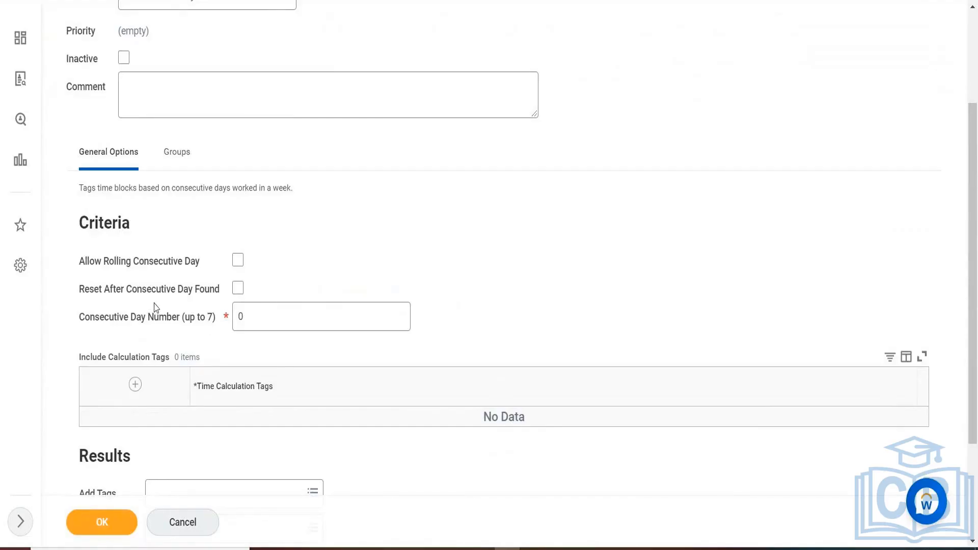
mouse_move(213, 298)
click(238, 289)
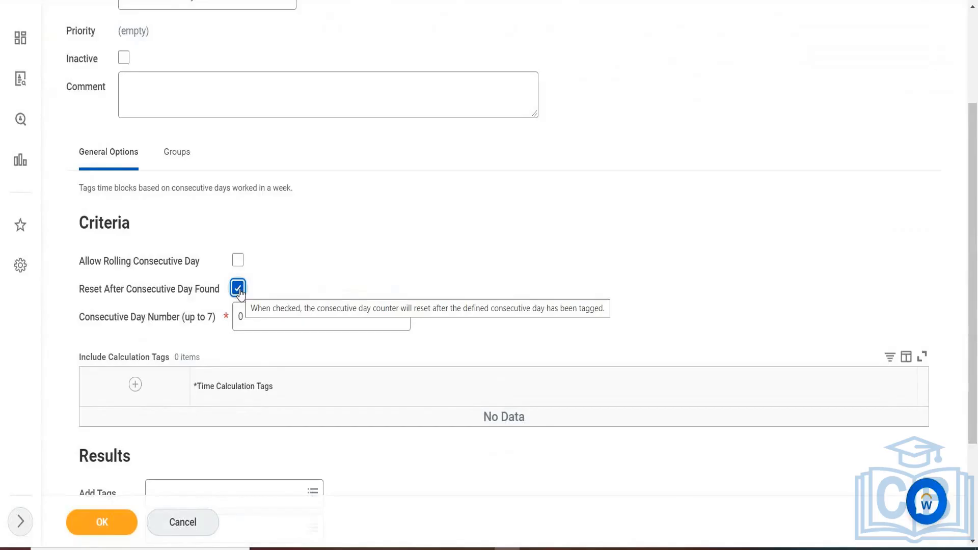
click(249, 322)
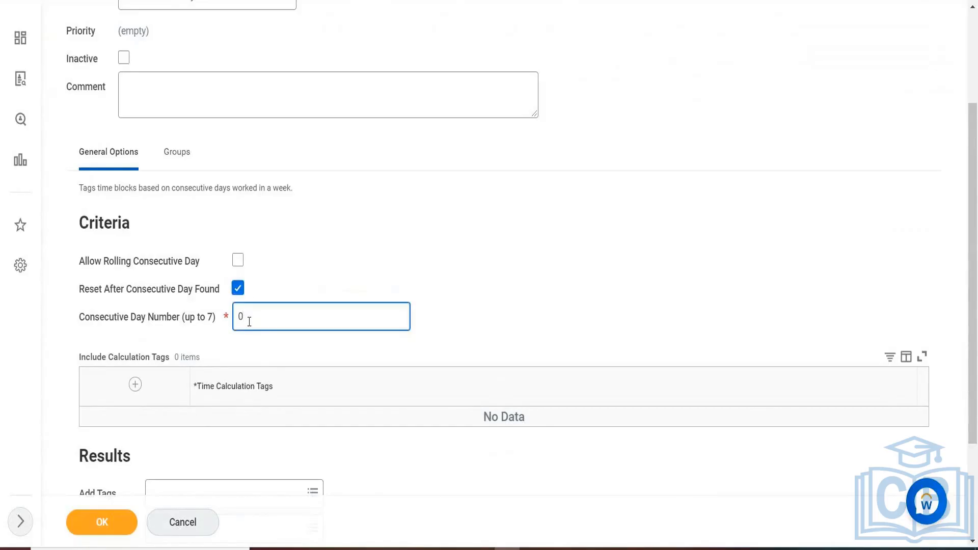
key(BackSpace)
text(7)
click(458, 330)
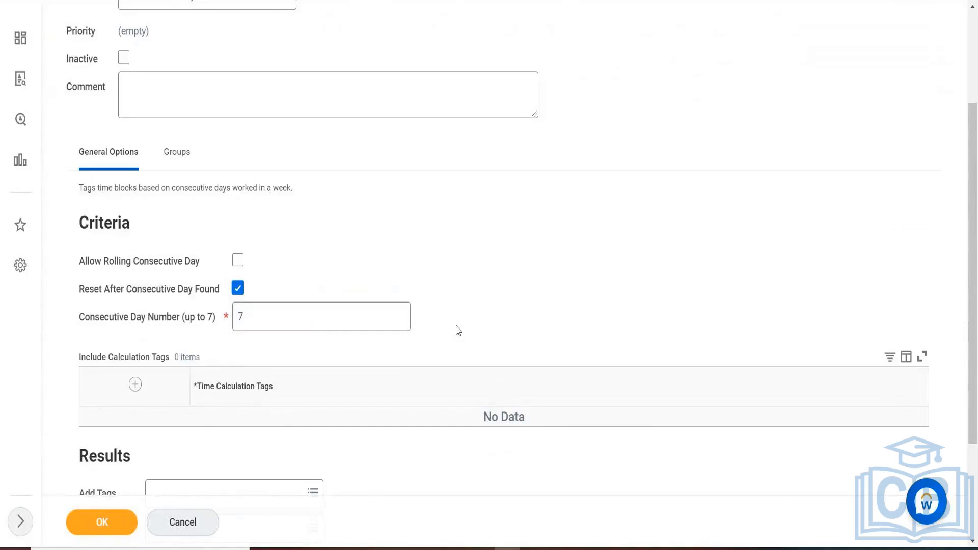
Add a row to Include Calculation Tags and assign it the Regular tag.
click(135, 384)
click(262, 434)
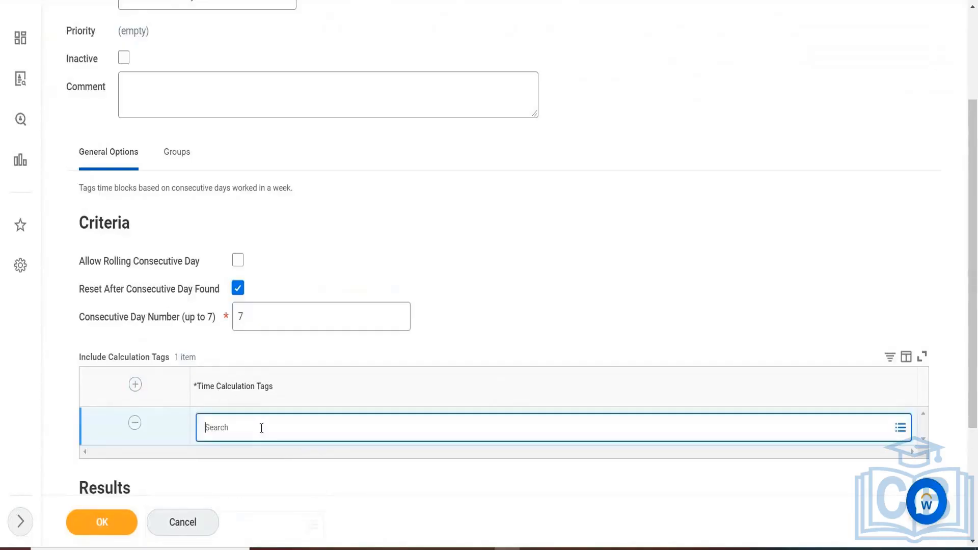
text(regular)
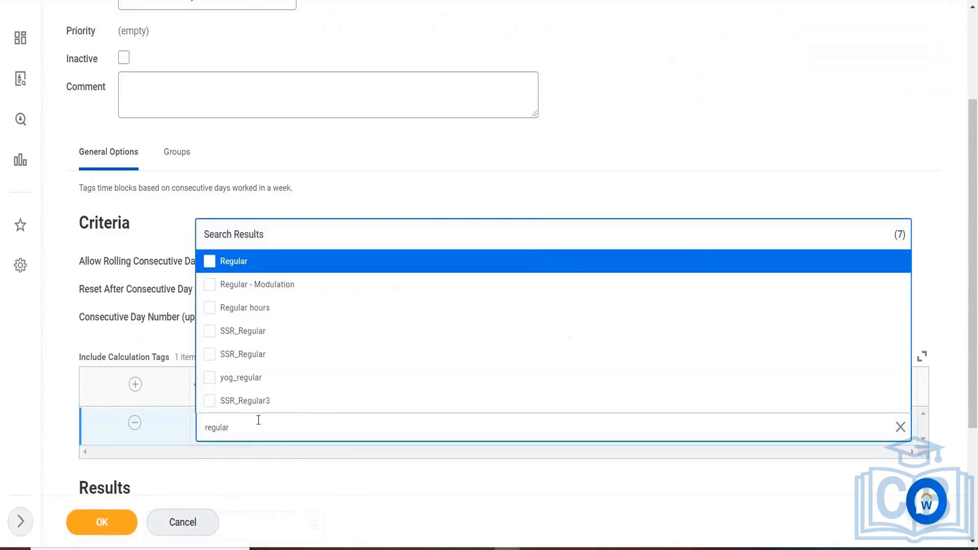
click(232, 265)
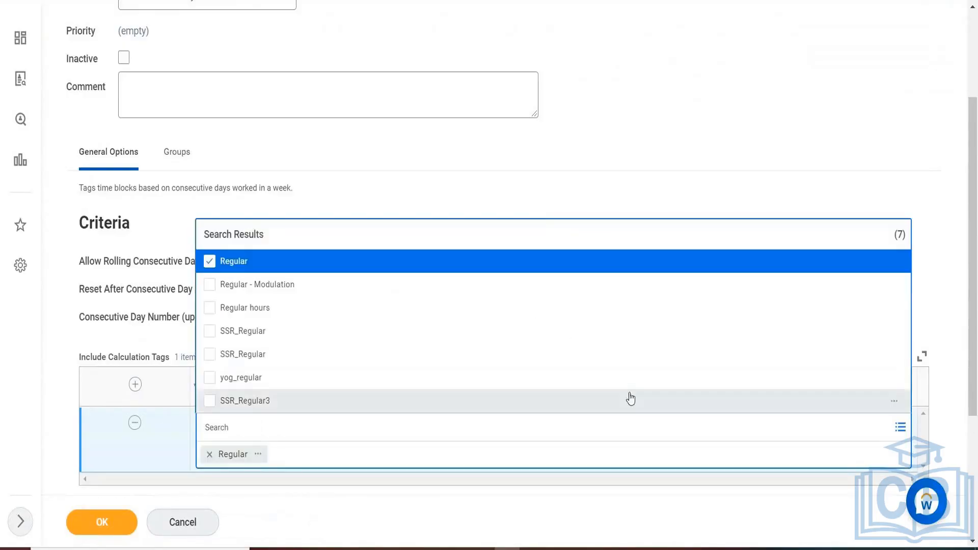
scroll(533, 377, down, 4)
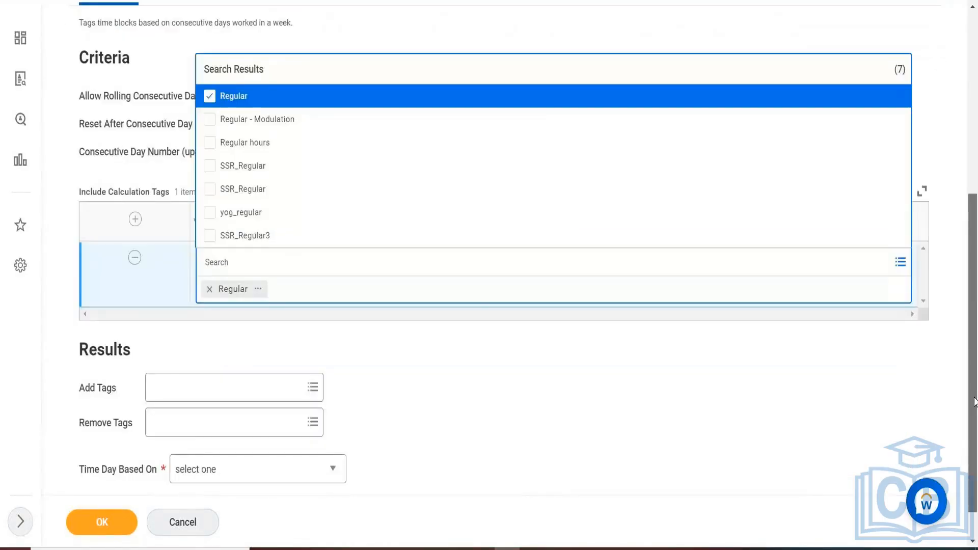
click(533, 376)
Set Regular as the tag to remove in the calculation's results.
click(216, 387)
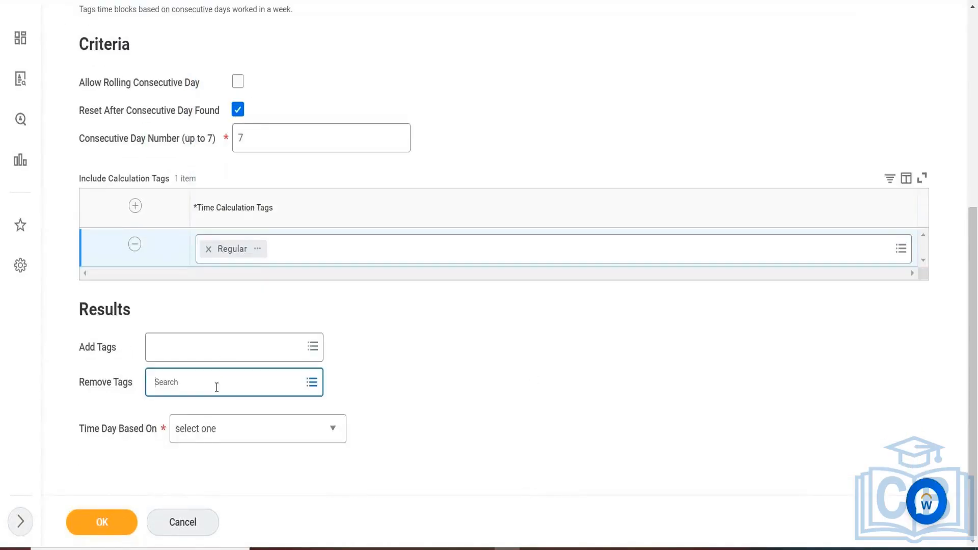
text(Regular)
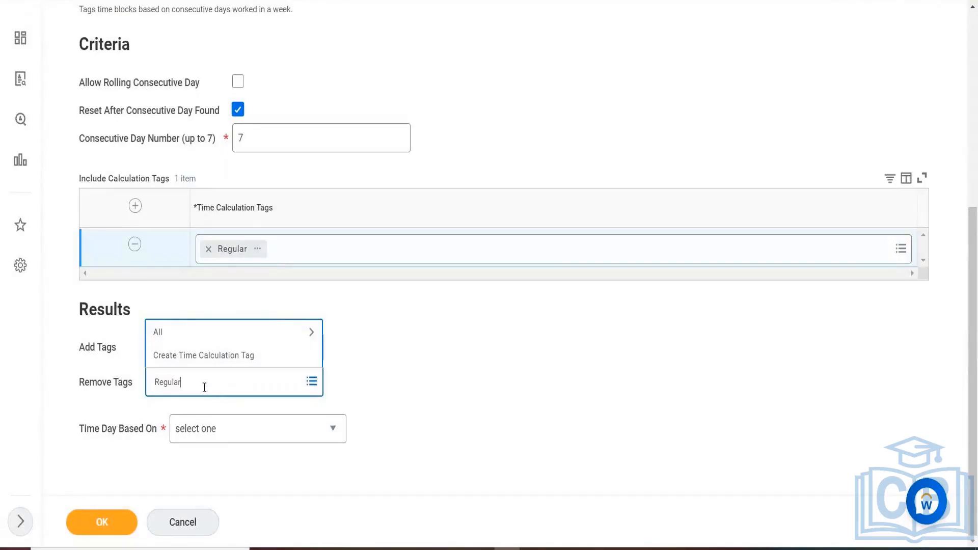
key(Return)
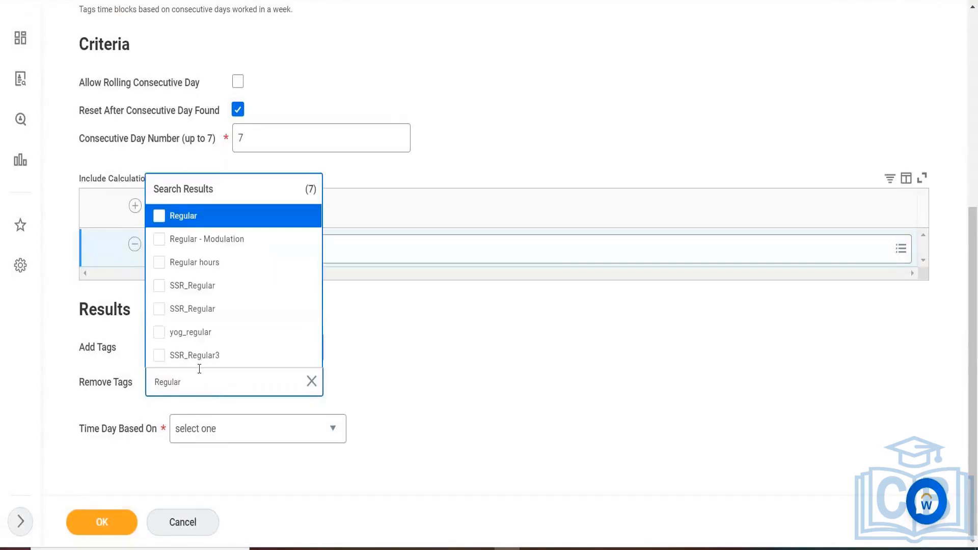
click(185, 217)
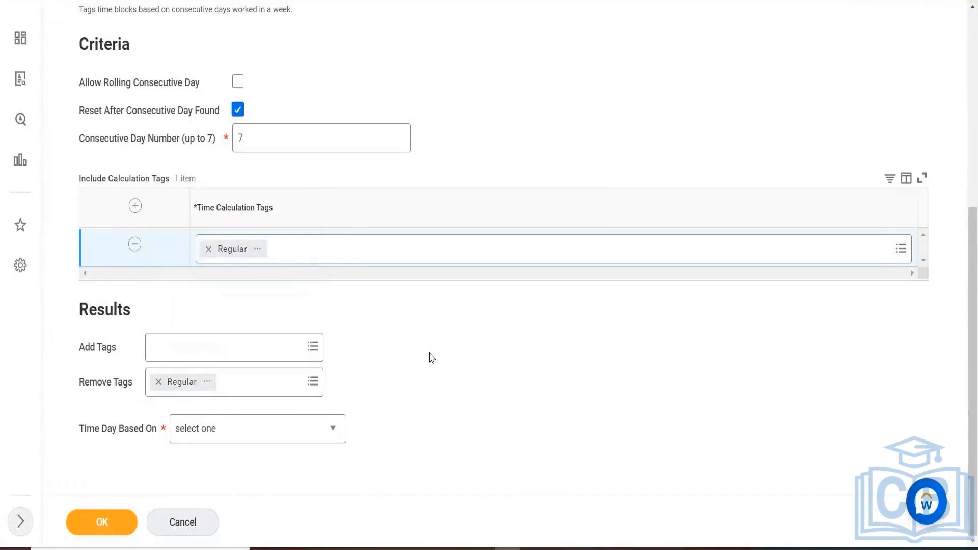
Start creating a new time calculation tag for the Add Tags result.
click(225, 353)
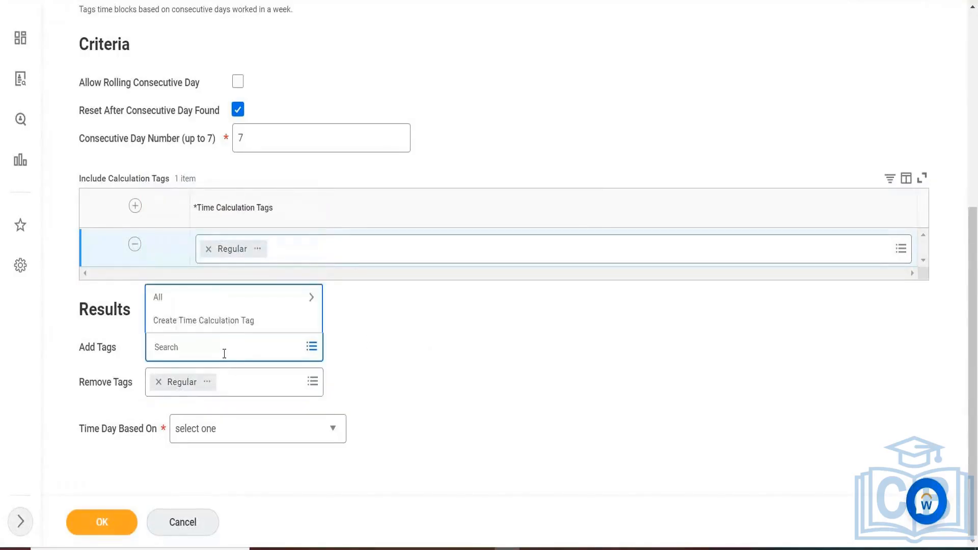
text(co)
key(BackSpace)
key(BackSpace)
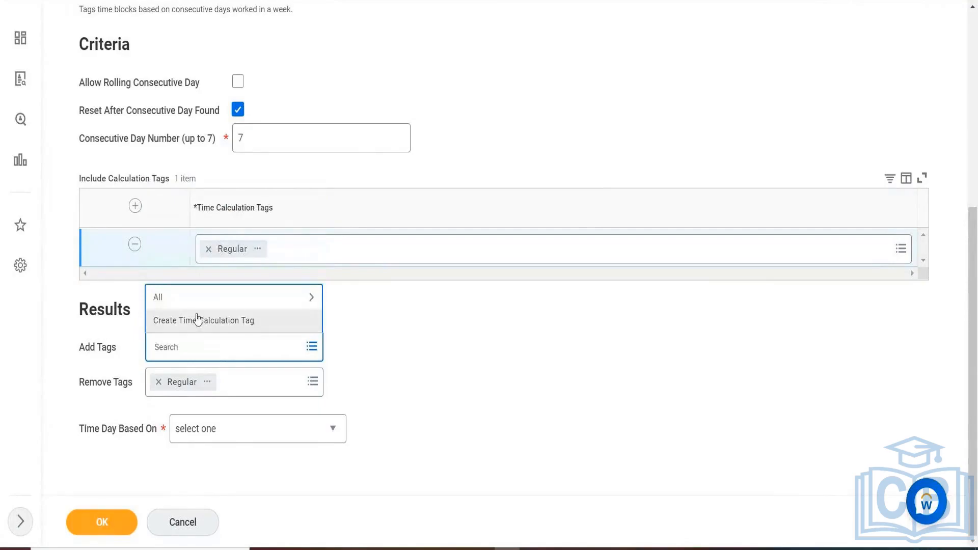
click(197, 320)
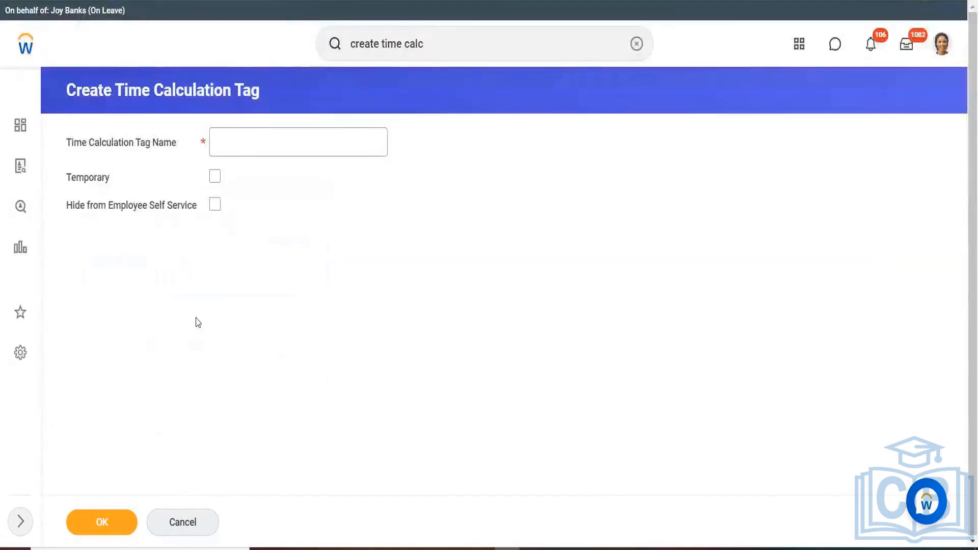
Name the time calculation tag "7th Consecutive day" and save it, leaving Temporary and Hide from Employee Self Service off.
click(231, 140)
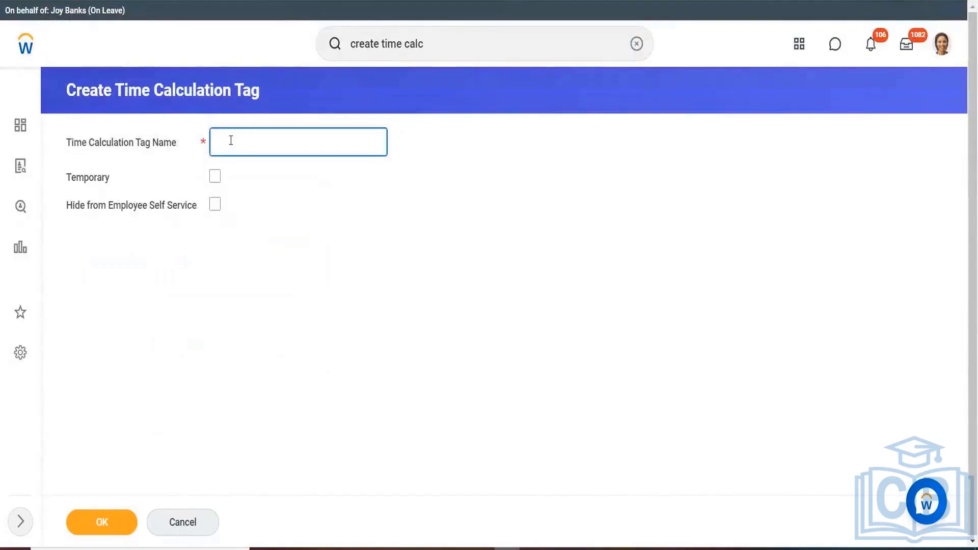
text(7 th Consecutive day)
click(272, 256)
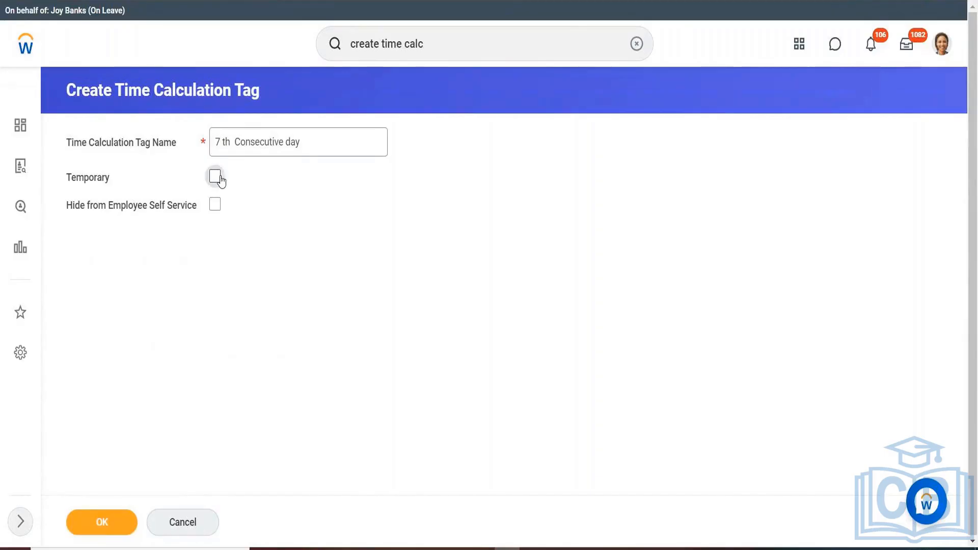
click(222, 141)
key(BackSpace)
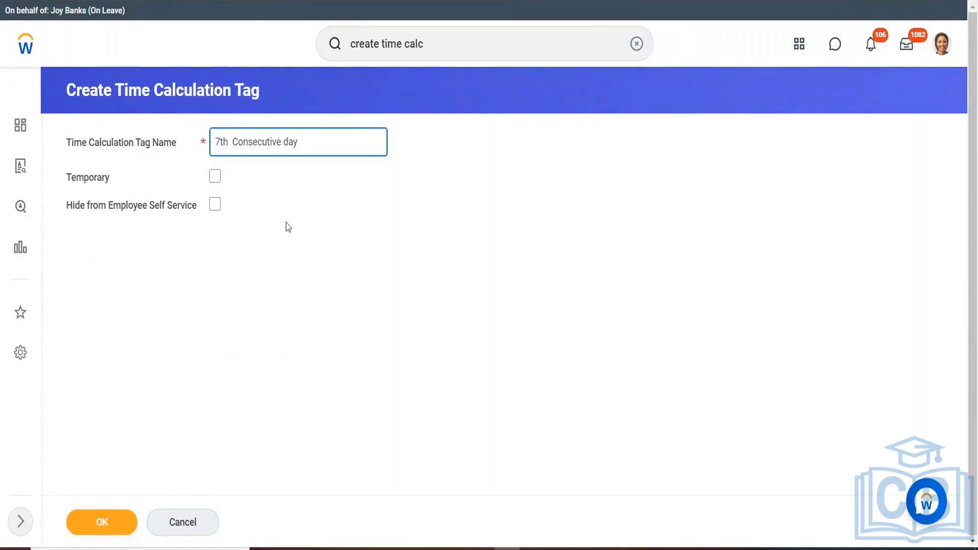
click(287, 226)
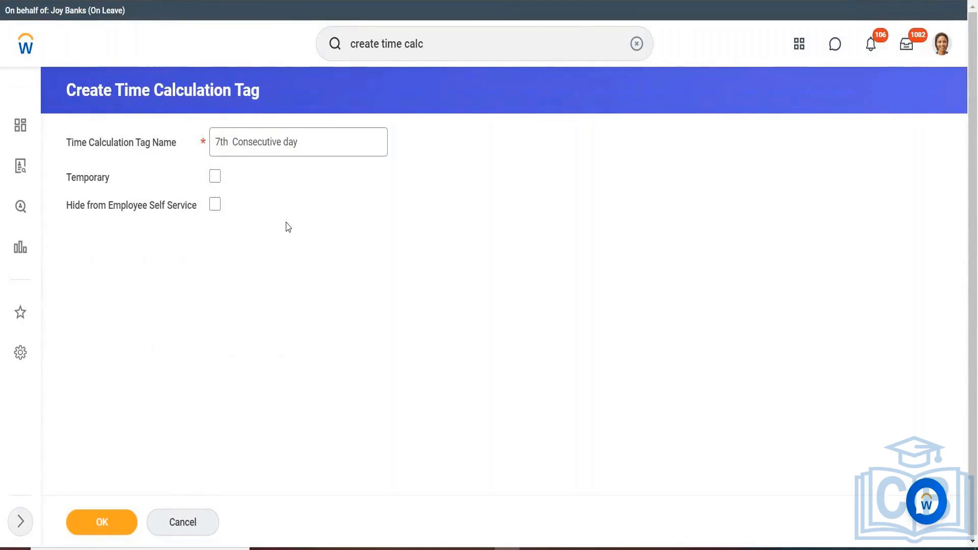
click(120, 528)
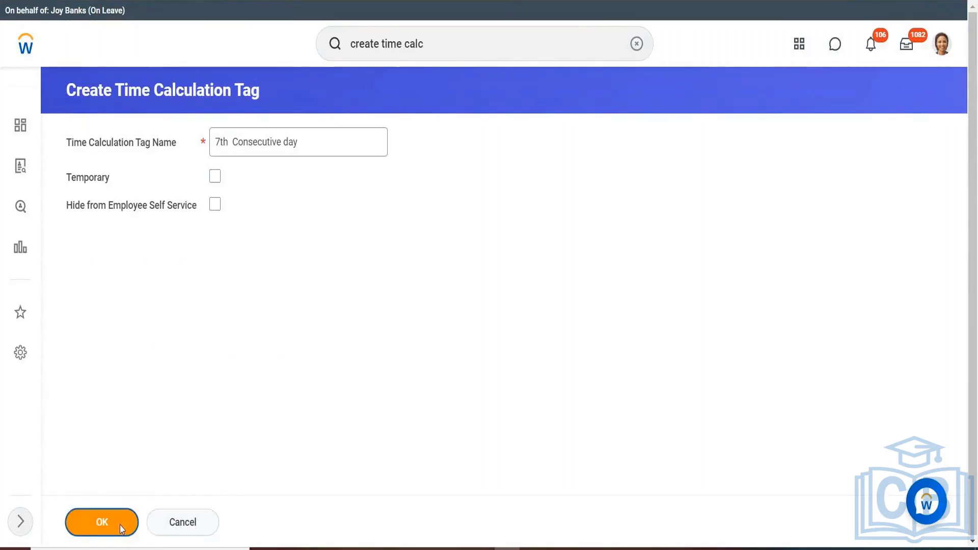
click(120, 524)
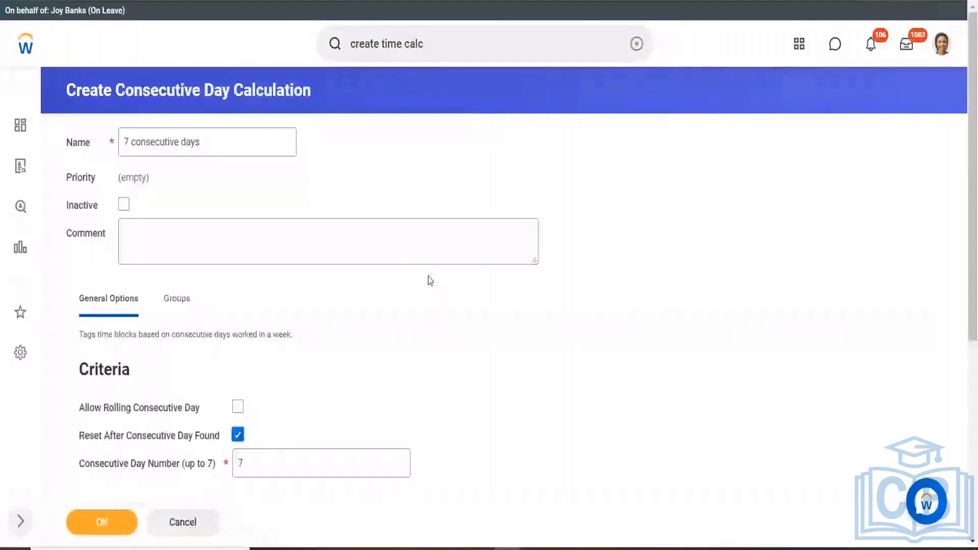
Assign the consecutive day calculation to the USA In /Out time calculation group and save the calculation.
scroll(971, 432, down, 3)
scroll(972, 433, down, 4)
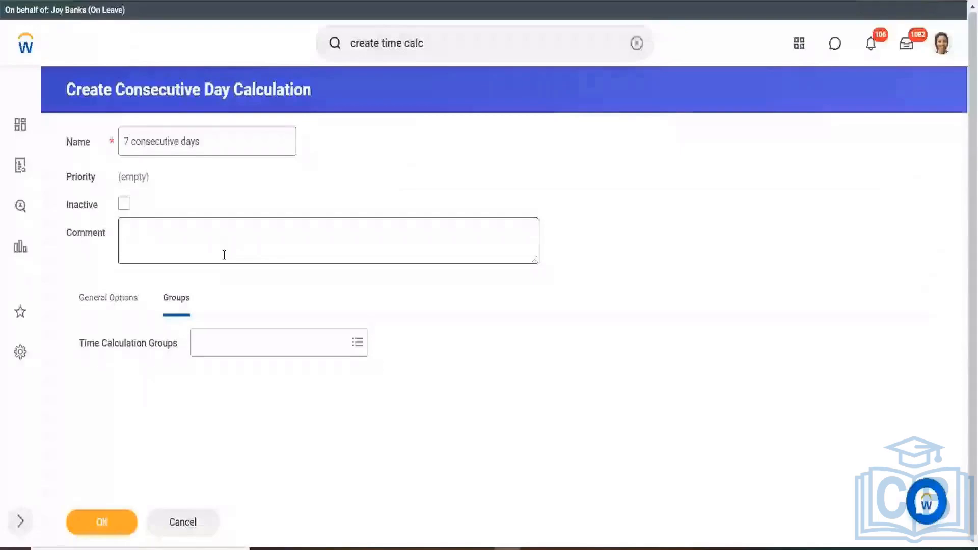
click(356, 343)
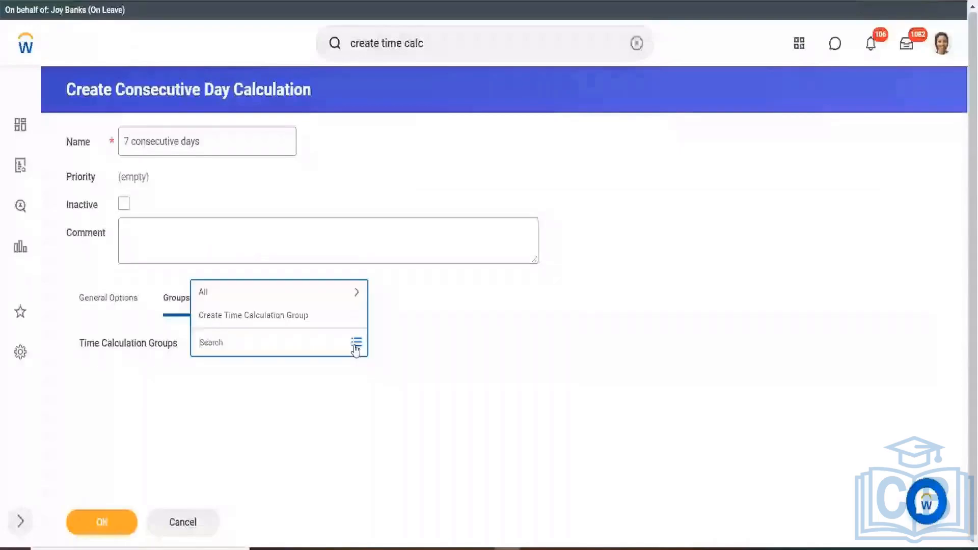
click(355, 349)
click(325, 340)
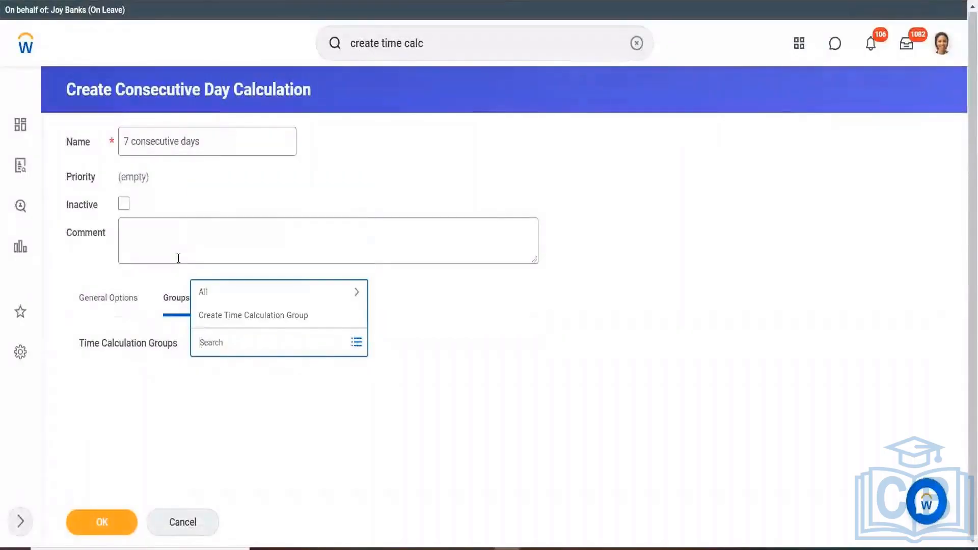
click(197, 292)
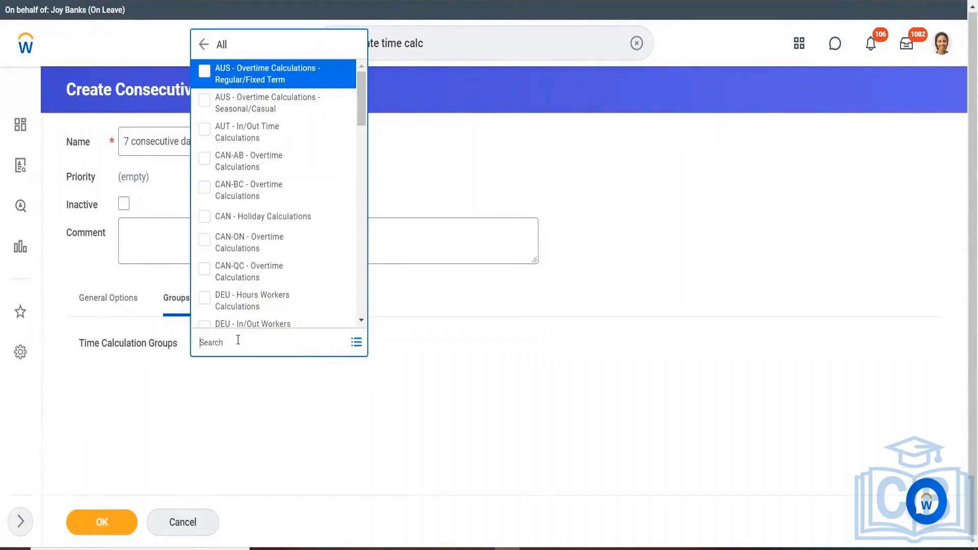
text(USA)
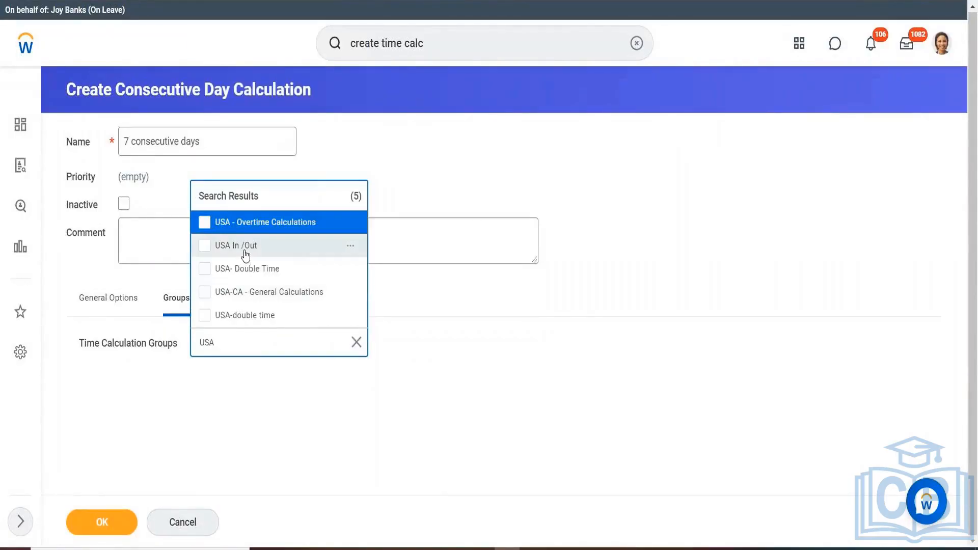
click(244, 249)
click(484, 400)
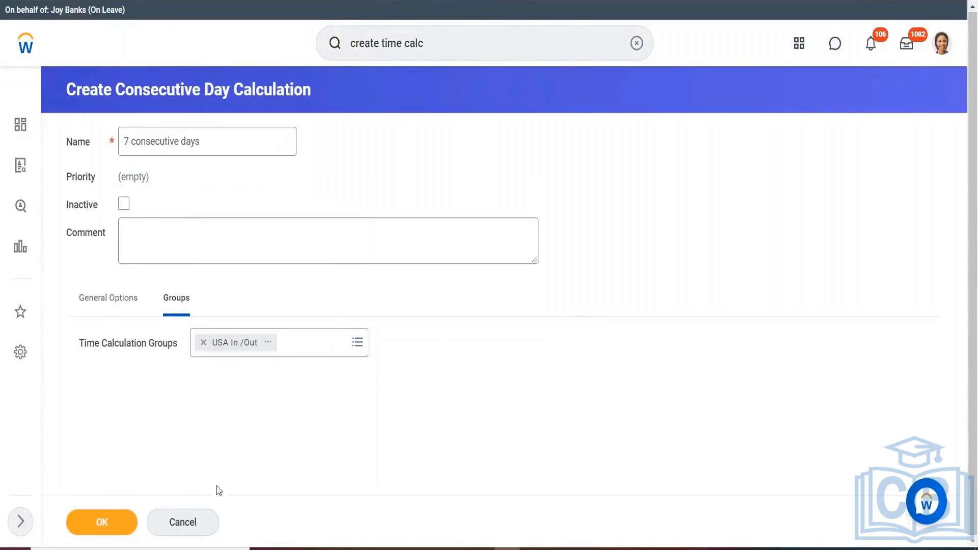
click(86, 525)
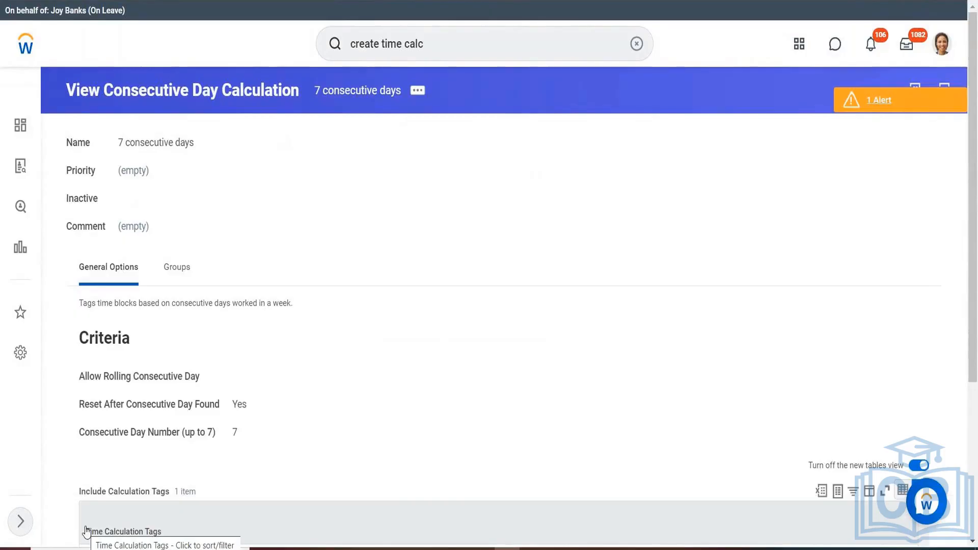
Set the priority of the 7 consecutive days calculation to 004 in the time calculation priorities and save the change.
click(419, 90)
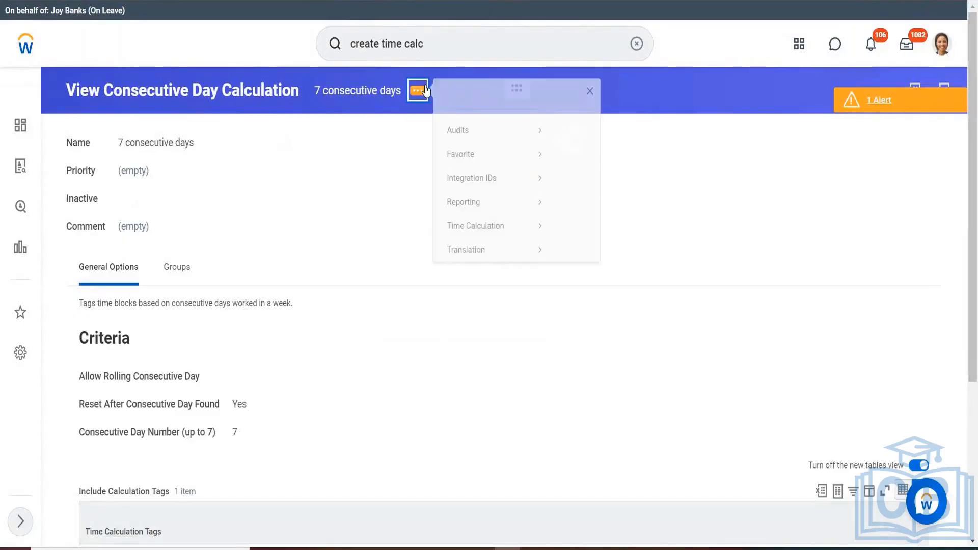
mouse_move(540, 240)
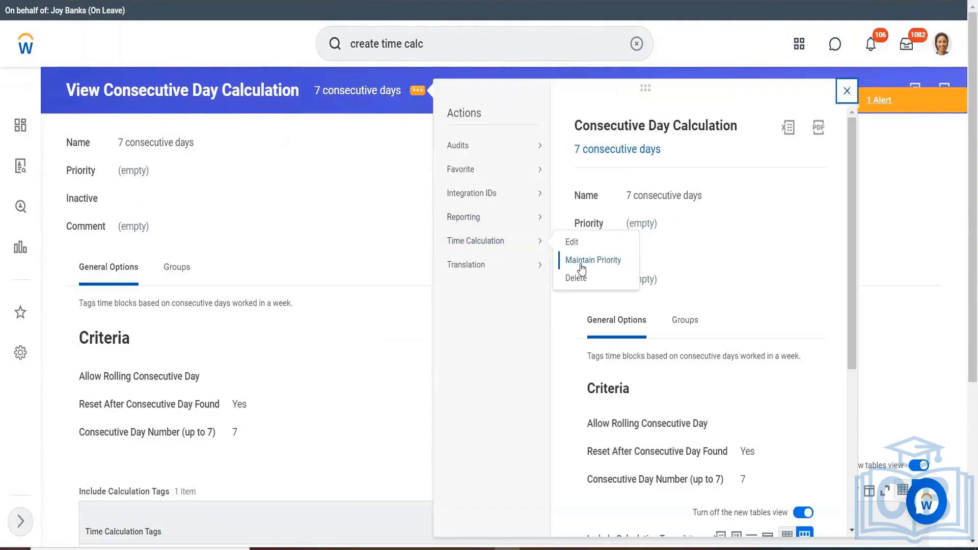
click(581, 261)
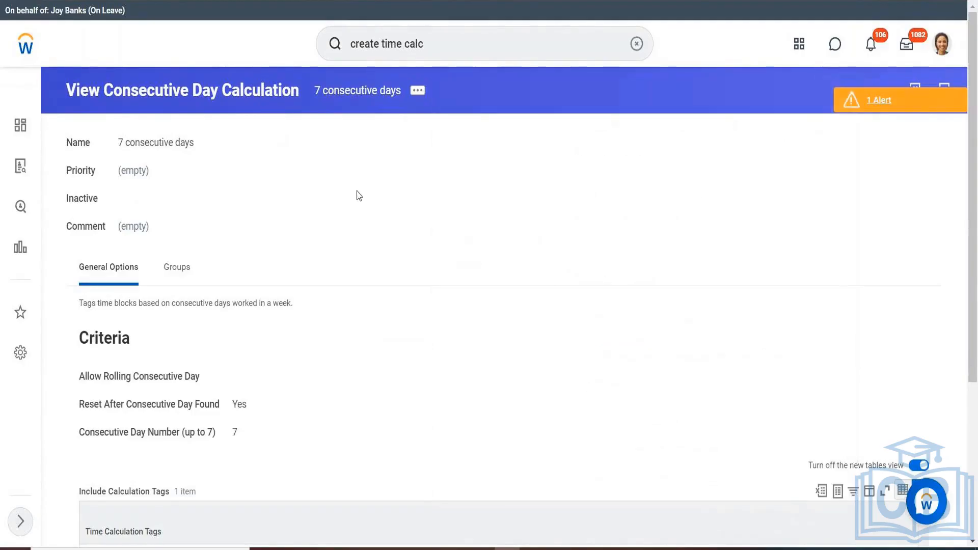
click(490, 201)
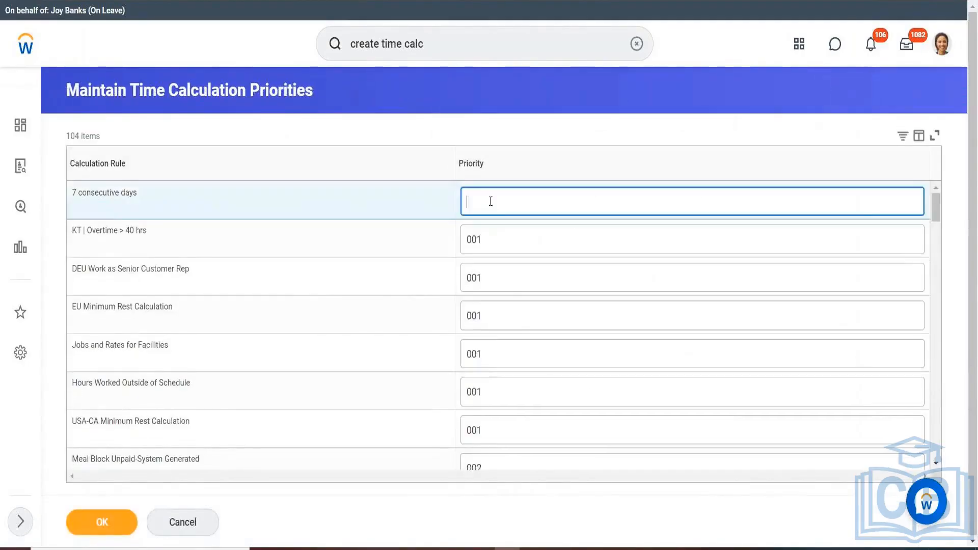
text(014)
key(BackSpace)
text(0)
scroll(937, 227, down, 1)
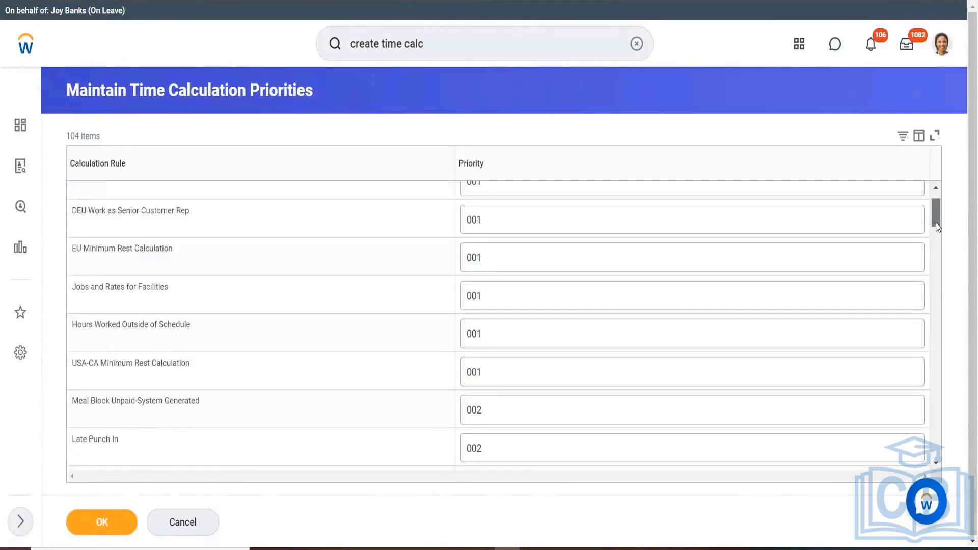
mouse_move(936, 223)
mouse_down()
mouse_move(935, 309)
mouse_move(931, 204)
mouse_up()
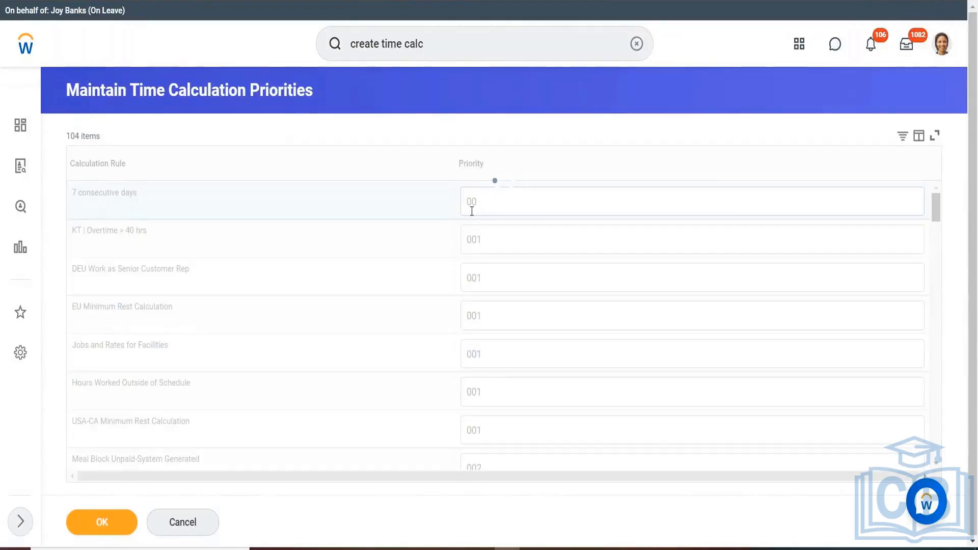
click(471, 210)
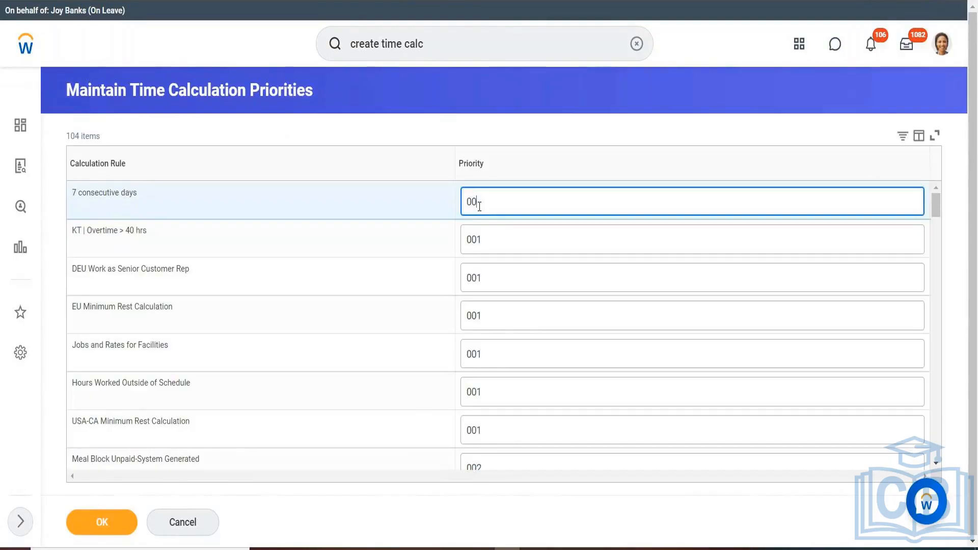
text(4)
click(102, 529)
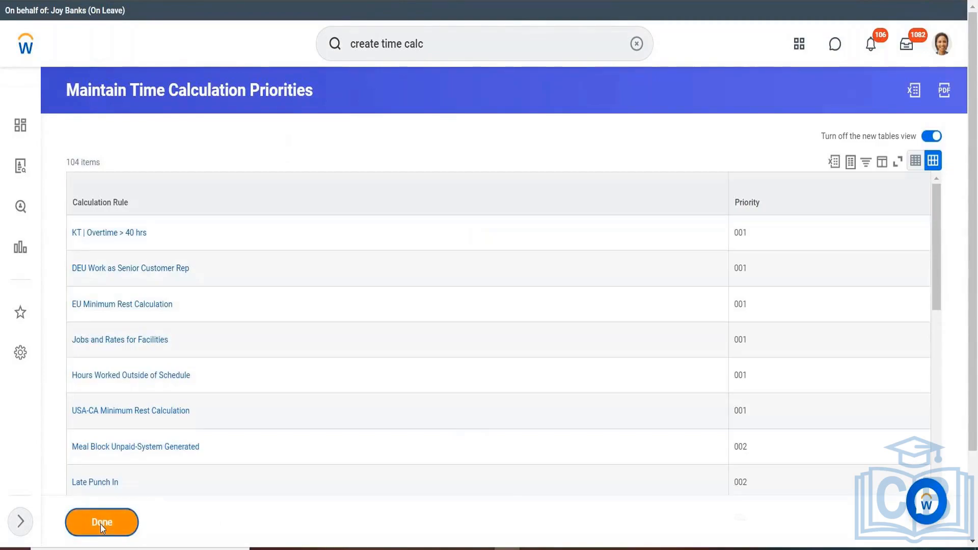
click(100, 524)
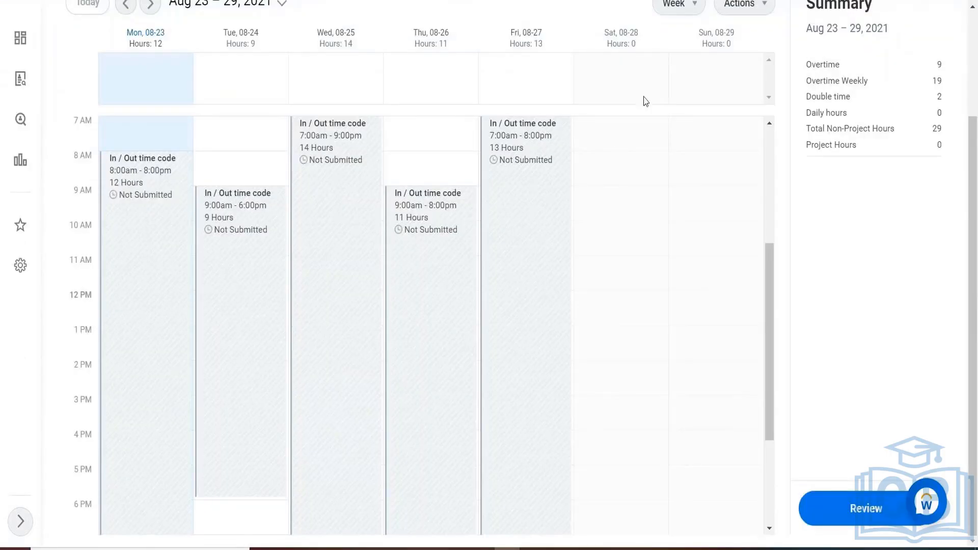
Go to the Aug 30 – Sep 5, 2021 week in the time entry calendar and start a time entry for Monday, 2021-08-30.
click(151, 8)
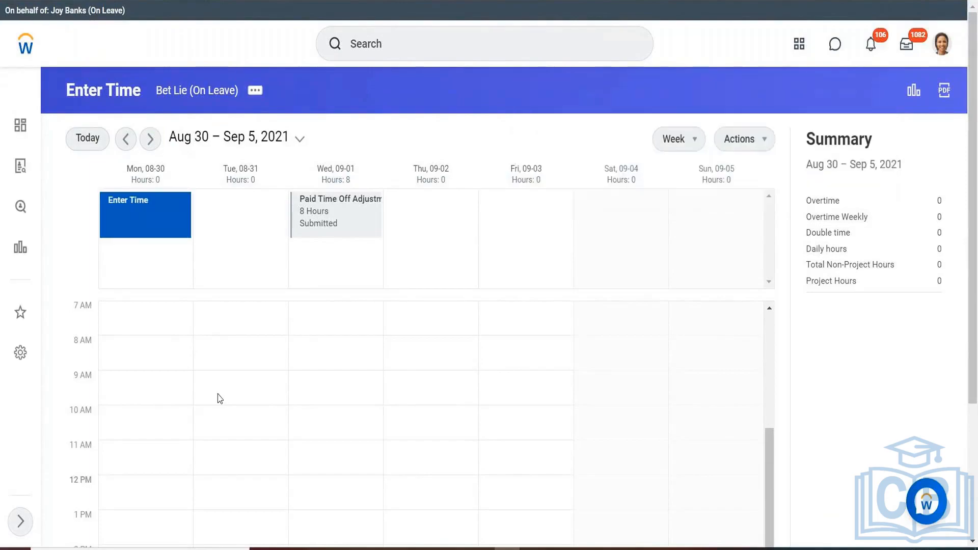
click(152, 236)
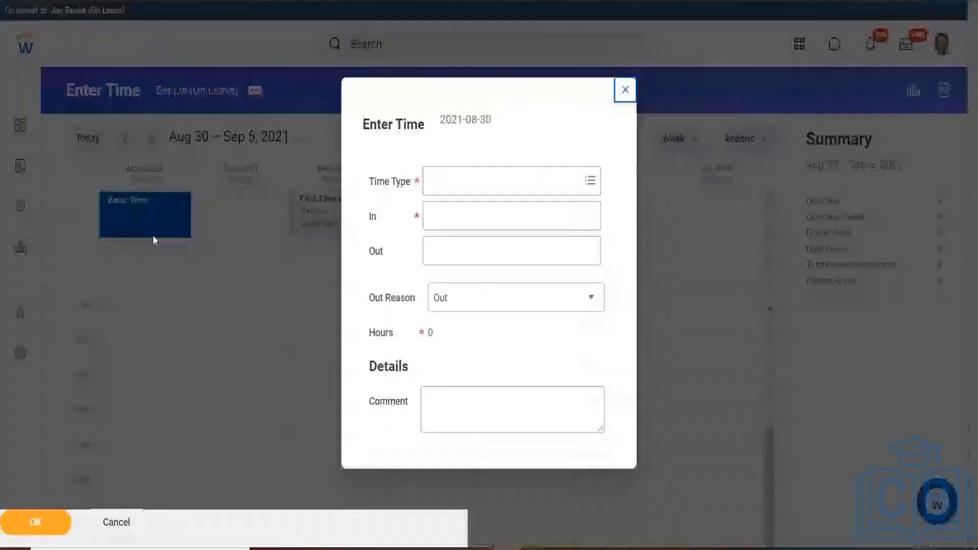
Enter Monday, August 30 time with the In / Out time code, in at 9:00 AM and out at 11:00 AM, and save it.
click(465, 184)
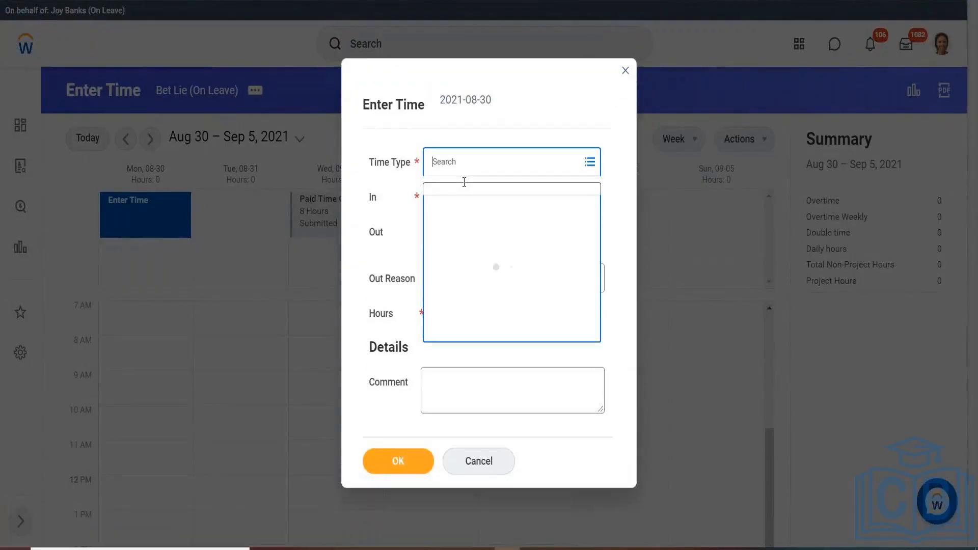
click(467, 244)
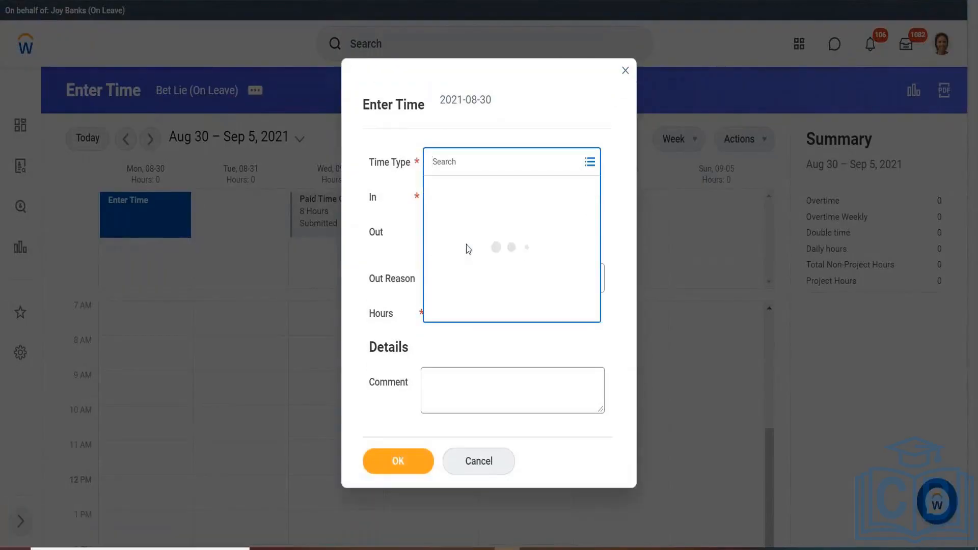
click(457, 242)
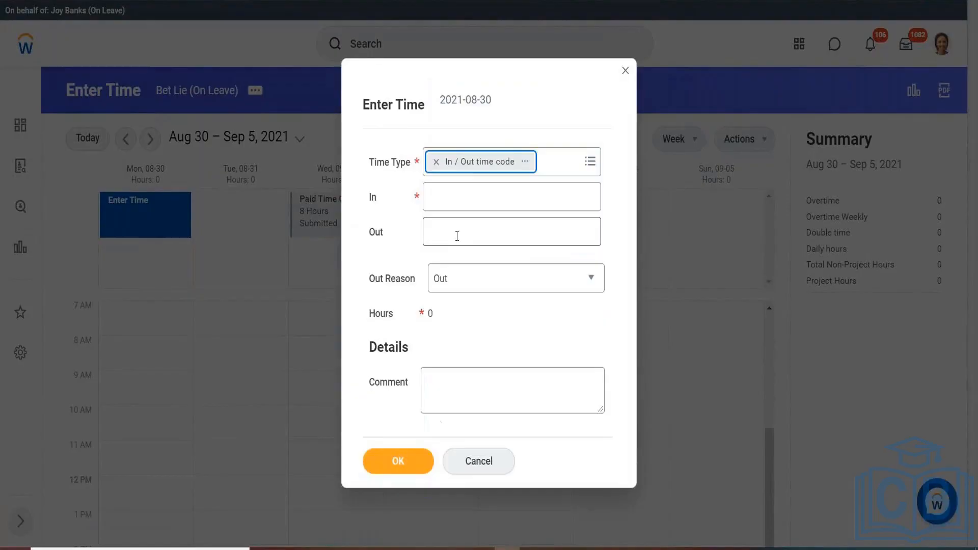
click(438, 196)
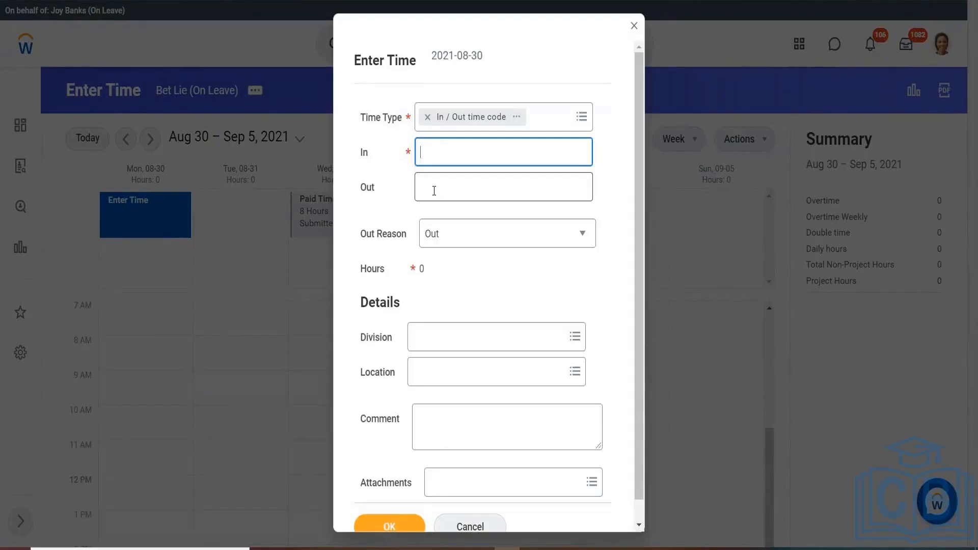
text(9)
key(Tab)
text(11)
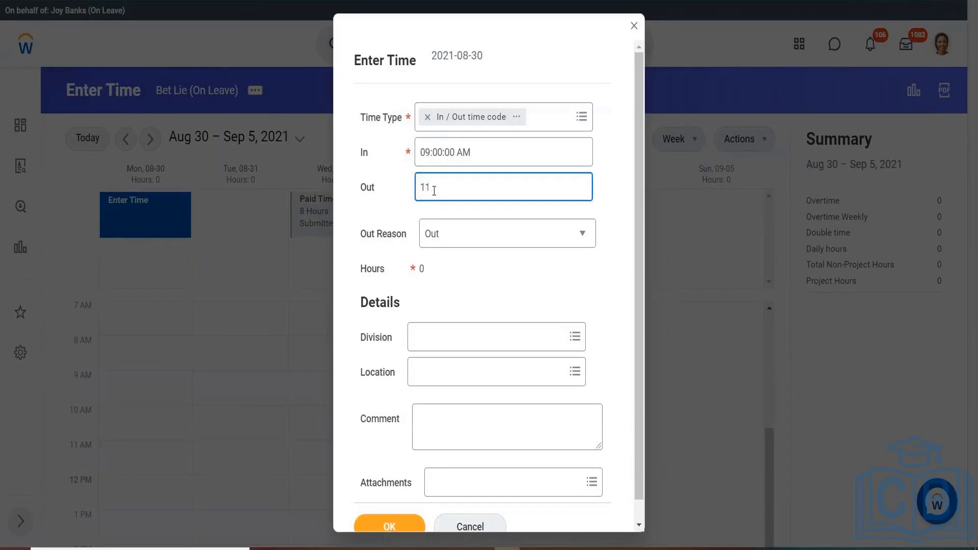
click(463, 285)
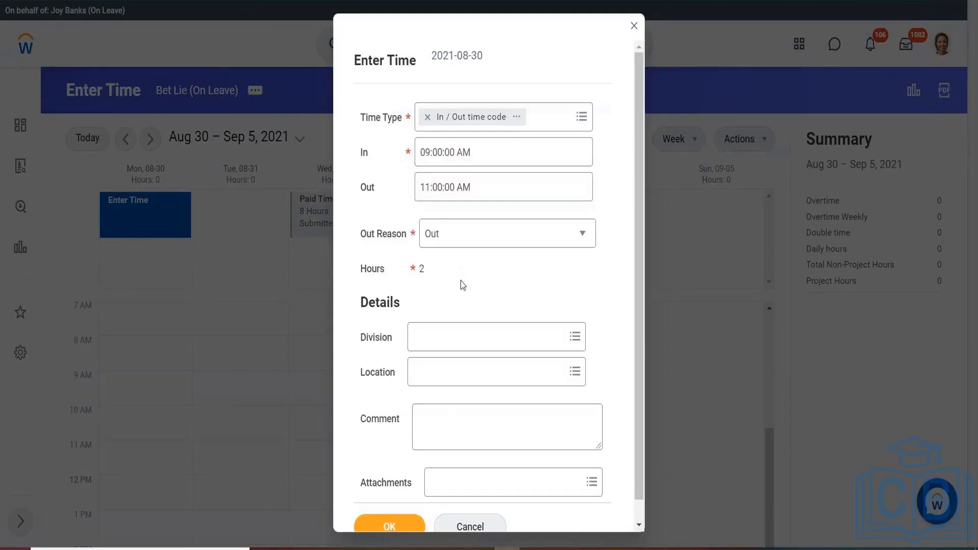
click(390, 526)
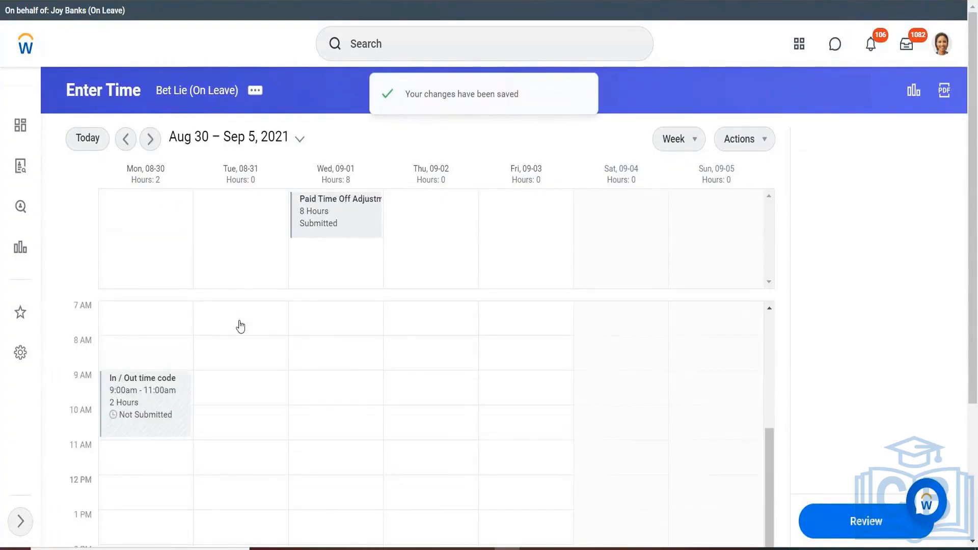
Add a Tuesday, August 31 time entry with the In / Out time code, from 10:00 AM to 12:00 PM, and save it.
click(241, 326)
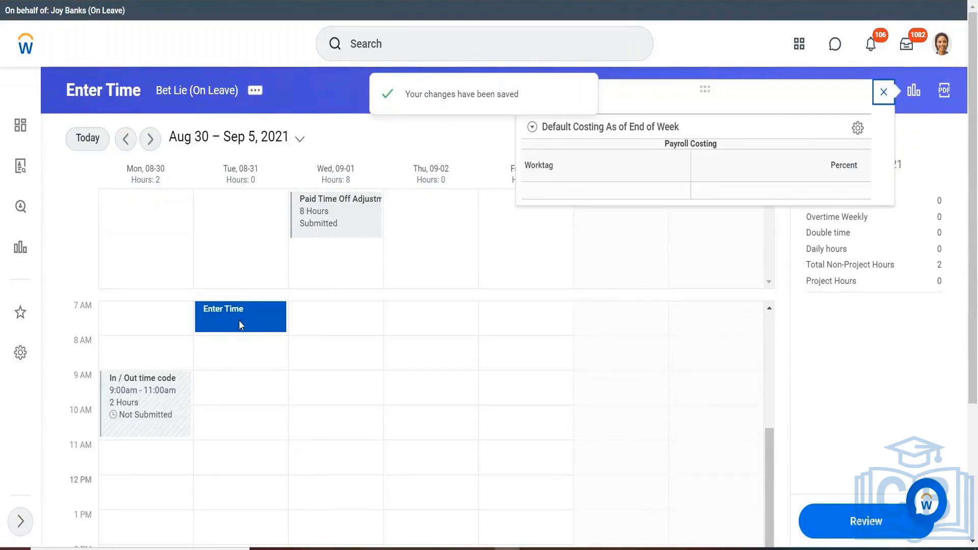
click(240, 320)
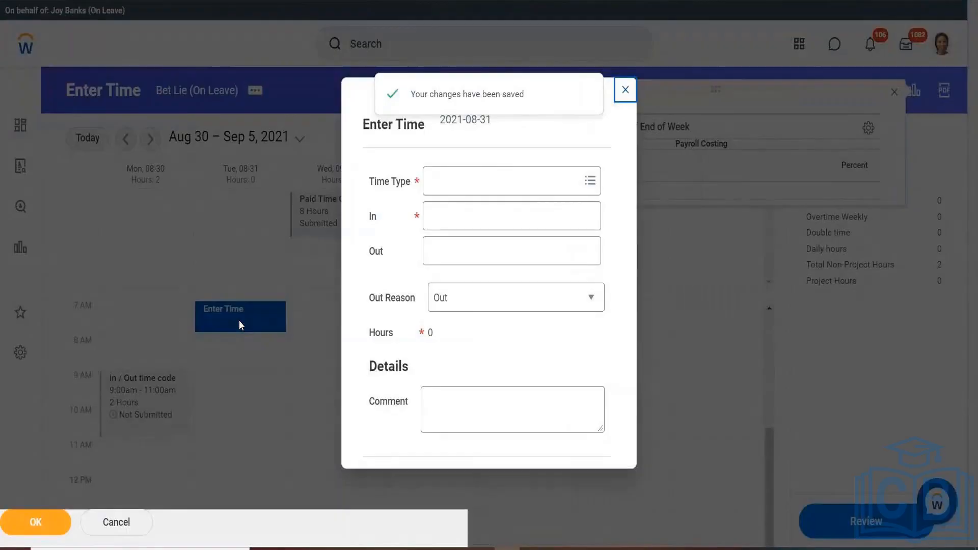
click(591, 182)
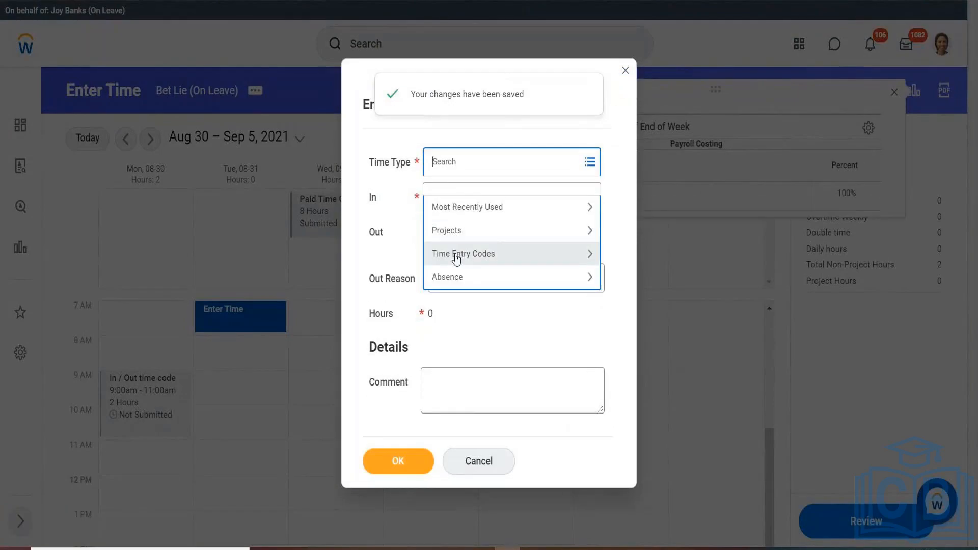
click(459, 260)
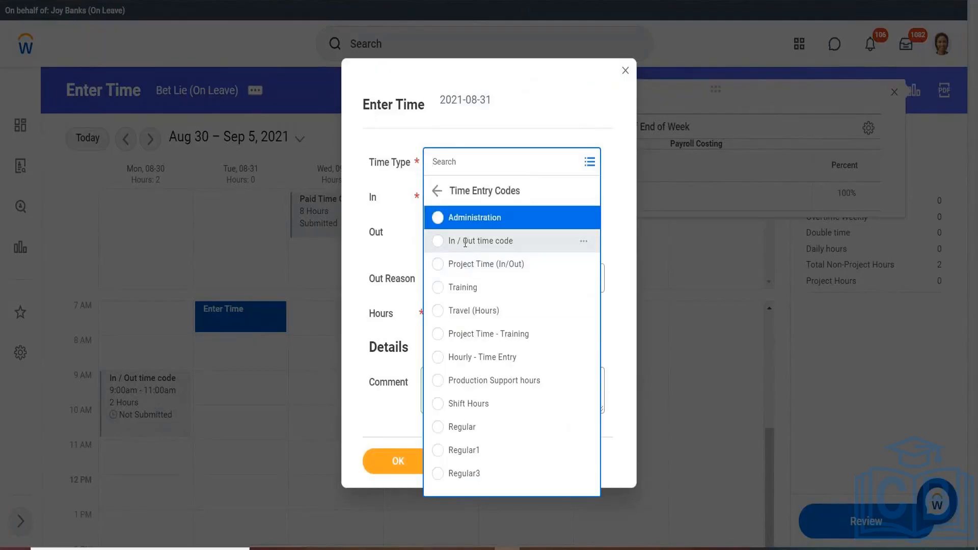
click(465, 242)
click(446, 197)
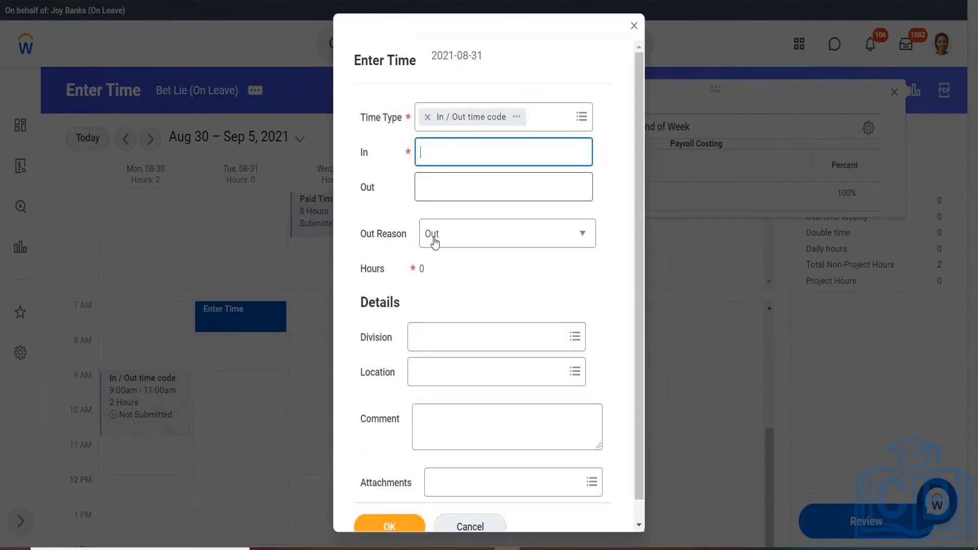
text(10)
click(429, 183)
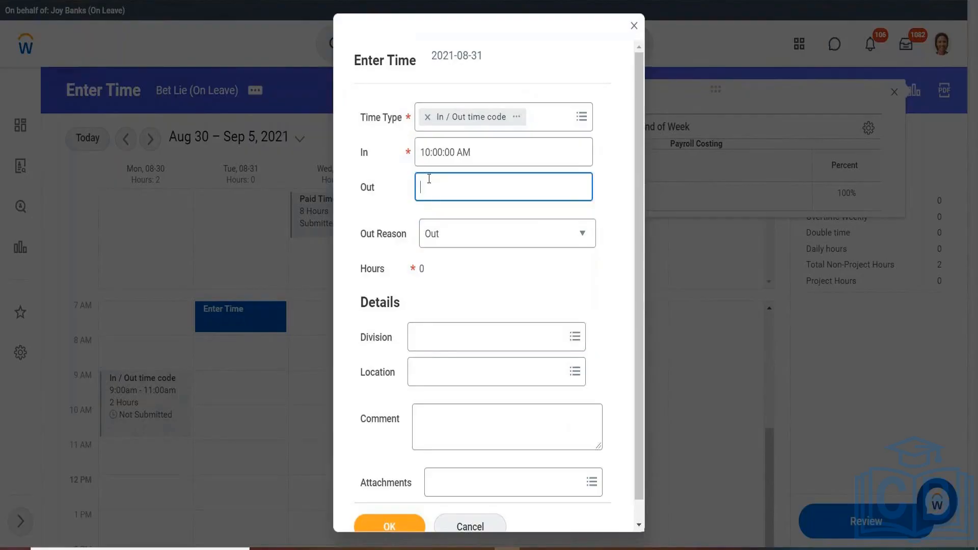
text(12)
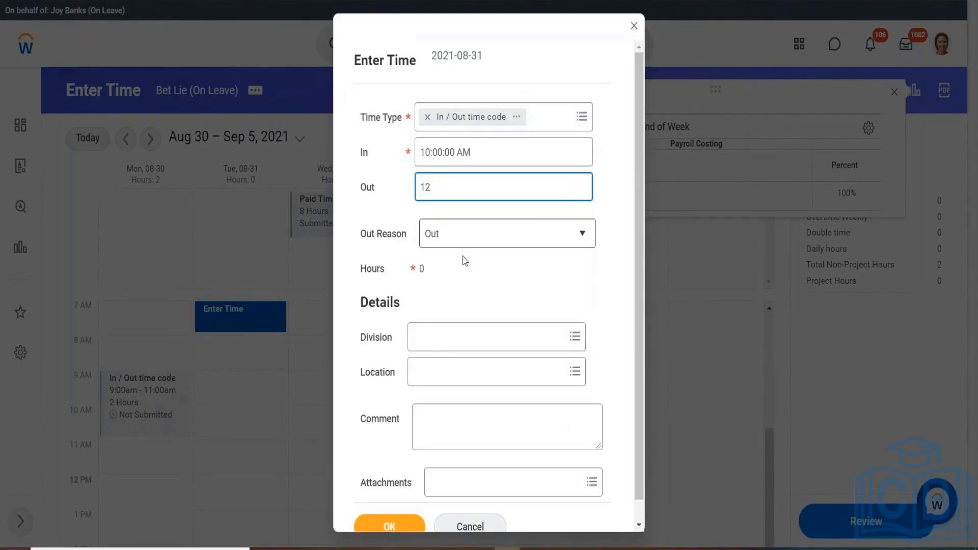
click(455, 281)
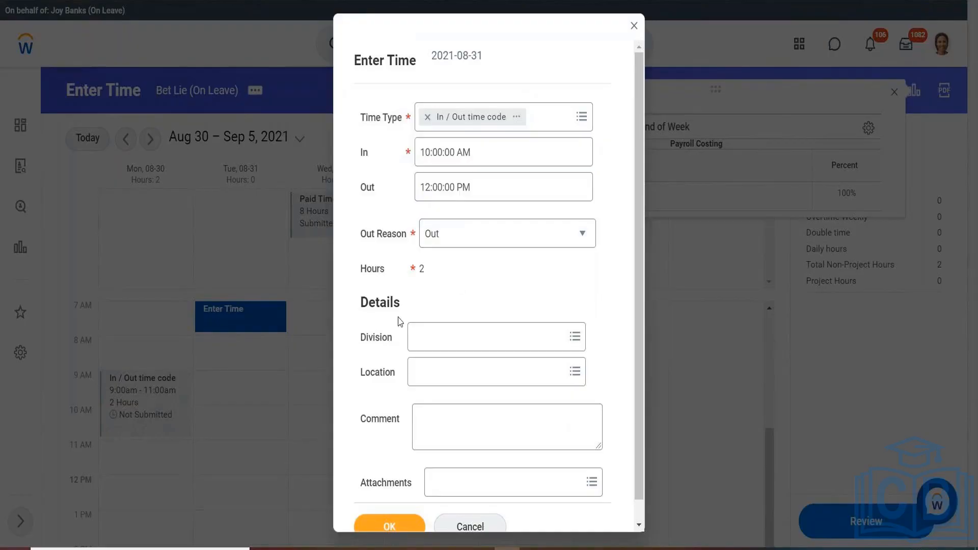
click(378, 520)
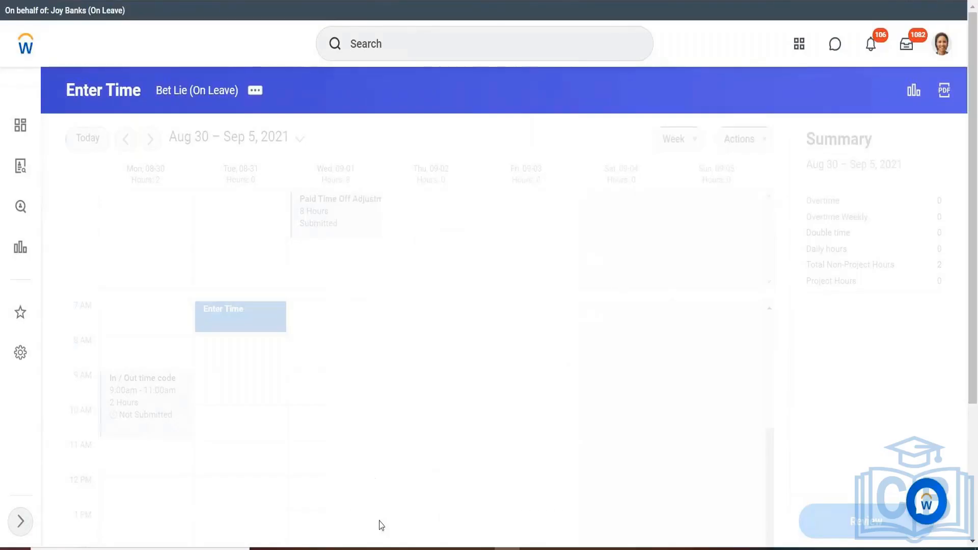
Open the submitted Paid Time Off Adjustment on Wednesday, September 1 and start cancelling the request.
click(319, 217)
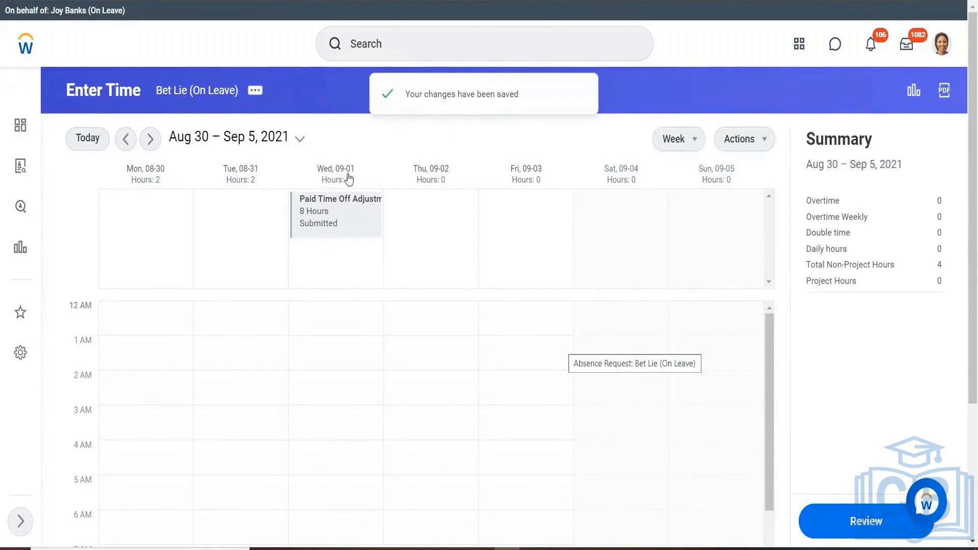
click(402, 240)
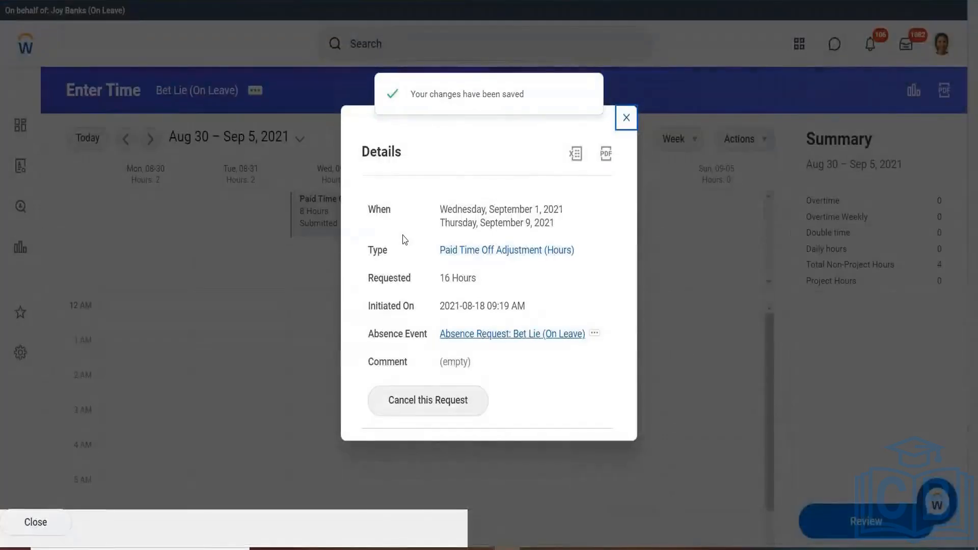
click(451, 402)
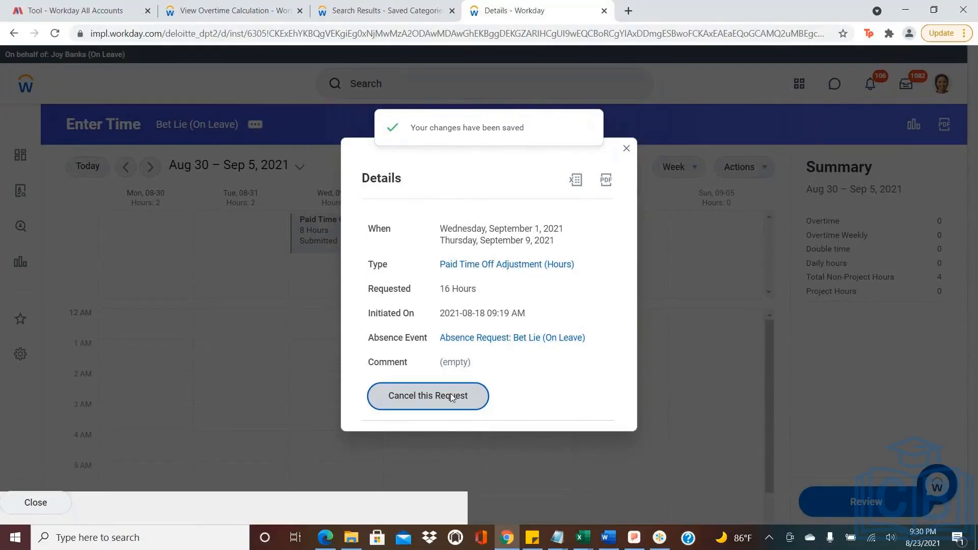
click(450, 395)
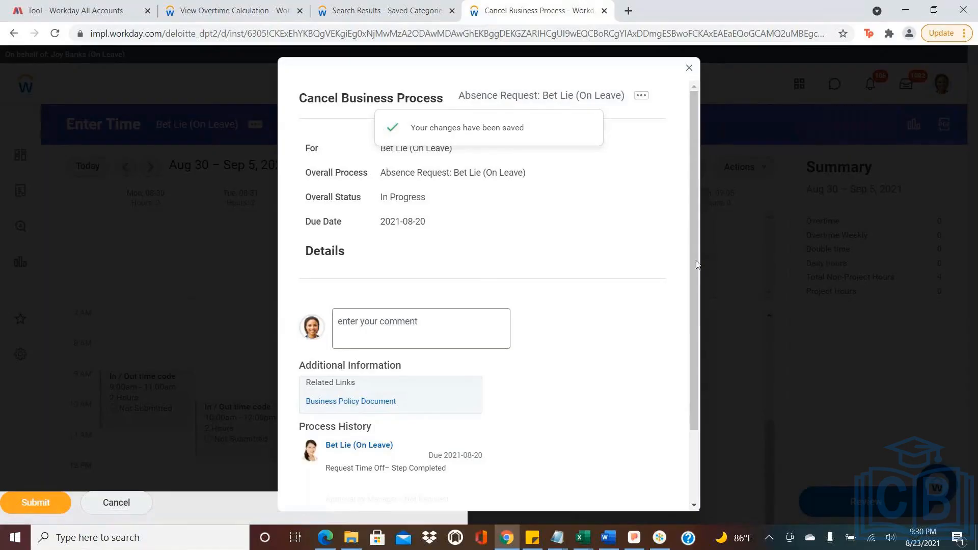
Examine the absence request's details and process history, including the requesting worker's contact and job information.
drag(698, 261, 698, 283)
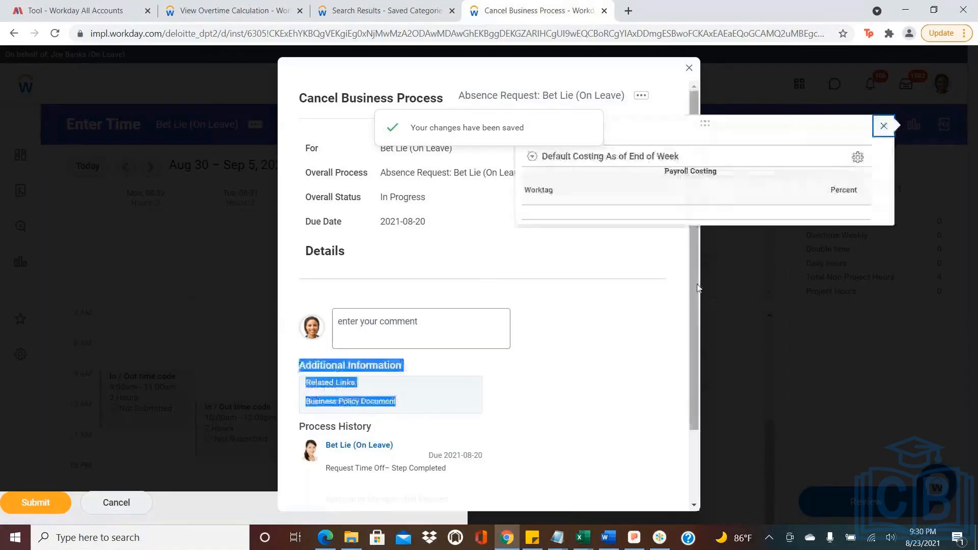
click(884, 126)
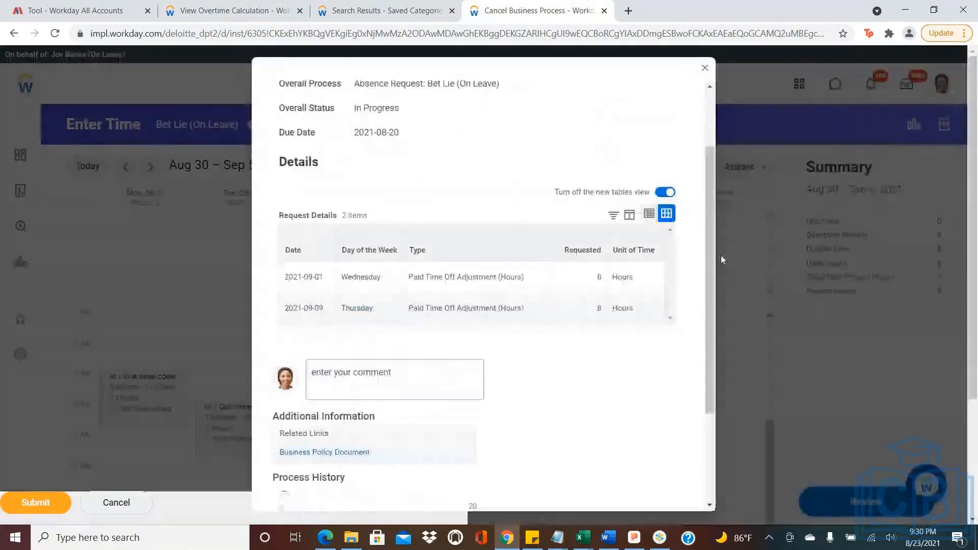
drag(720, 255, 698, 429)
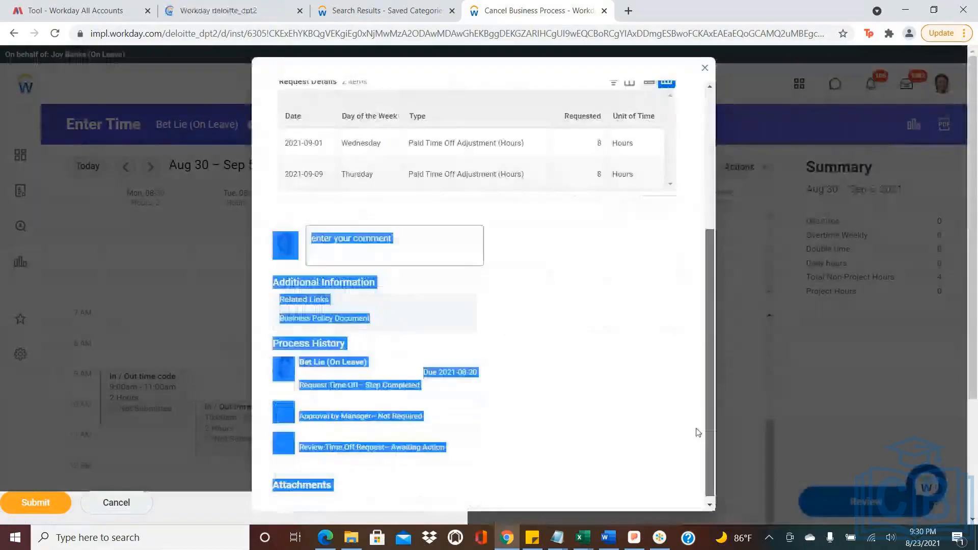
click(597, 287)
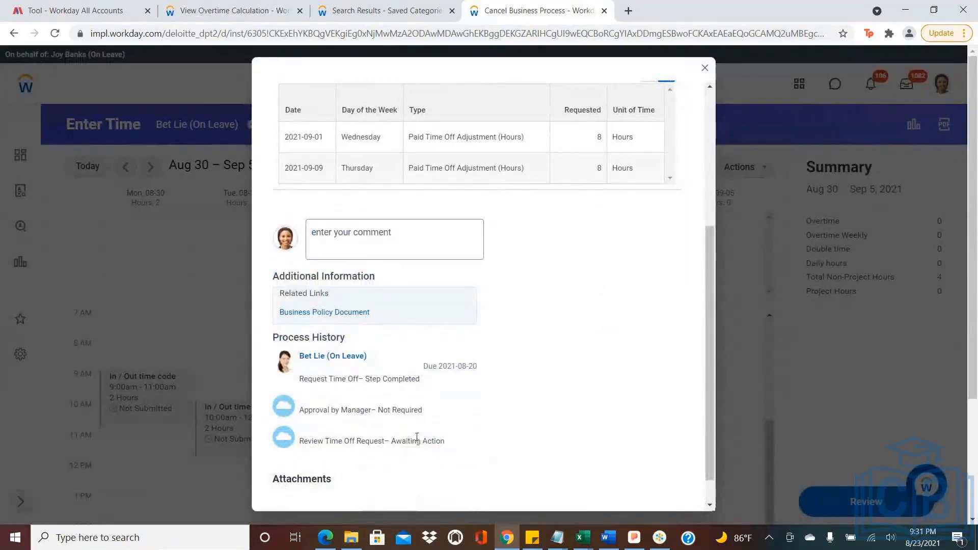
click(363, 357)
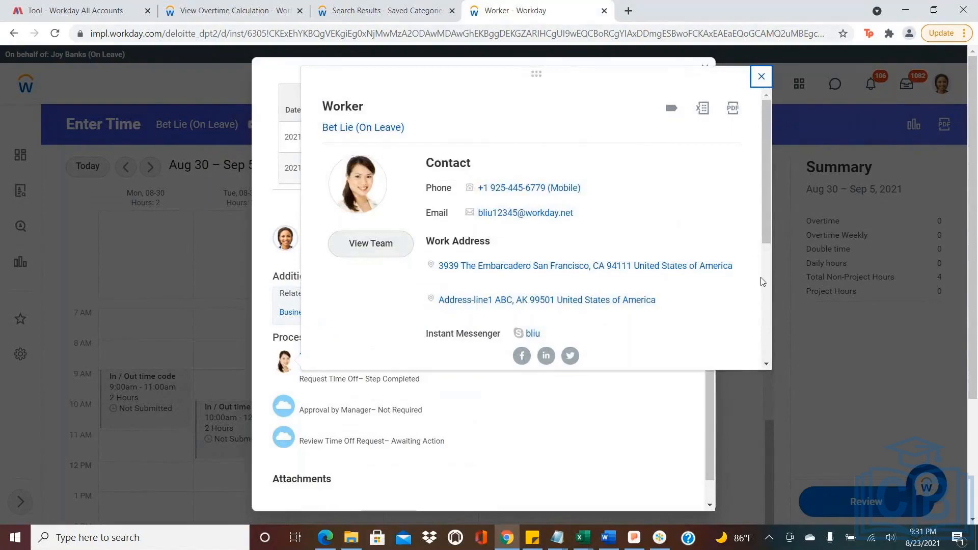
scroll(762, 281, down, 2)
scroll(760, 284, down, 2)
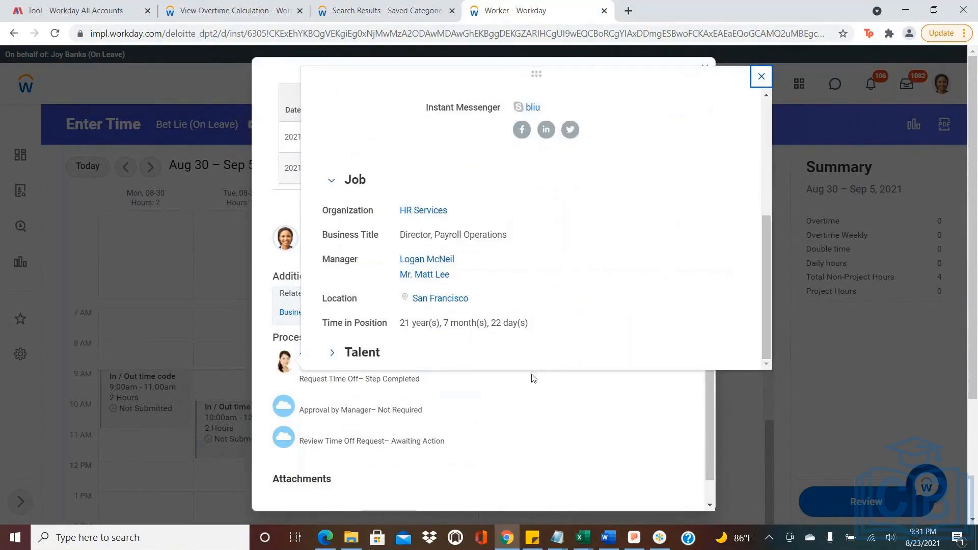
click(532, 418)
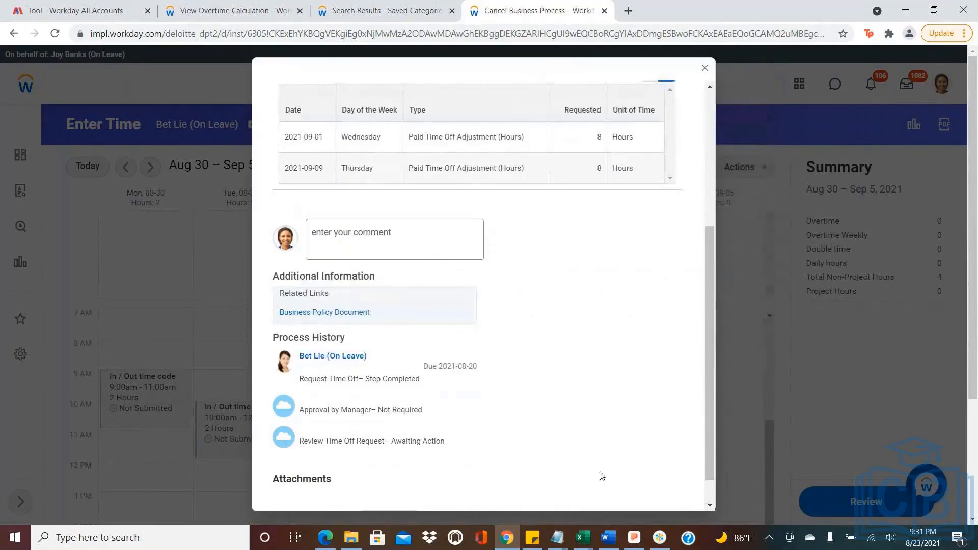
Submit the cancellation of the absence request with the comment "test".
click(708, 504)
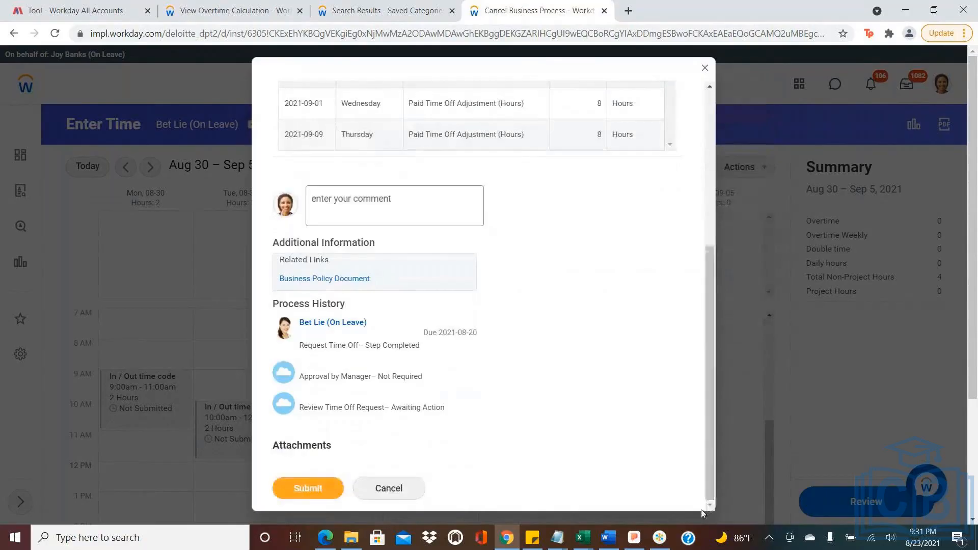
click(310, 490)
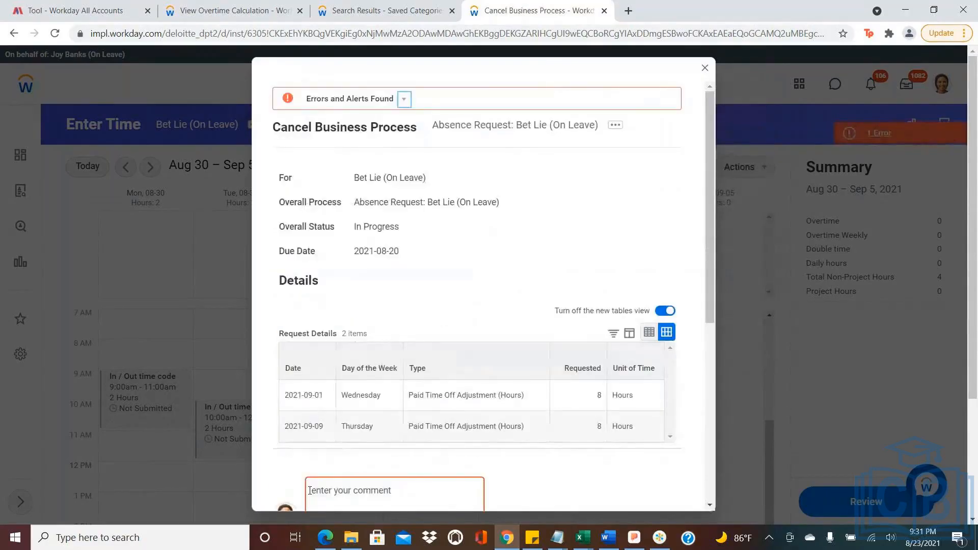
click(375, 485)
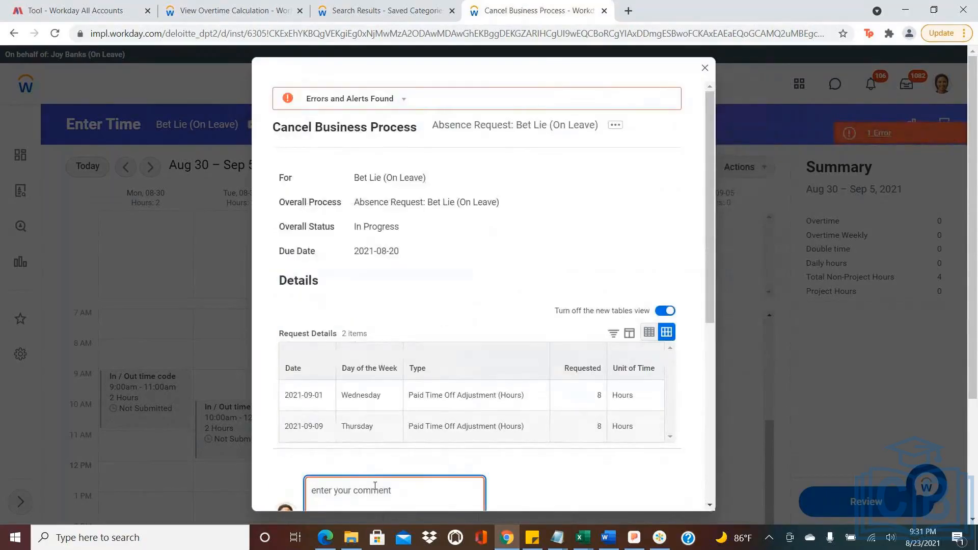
text(test)
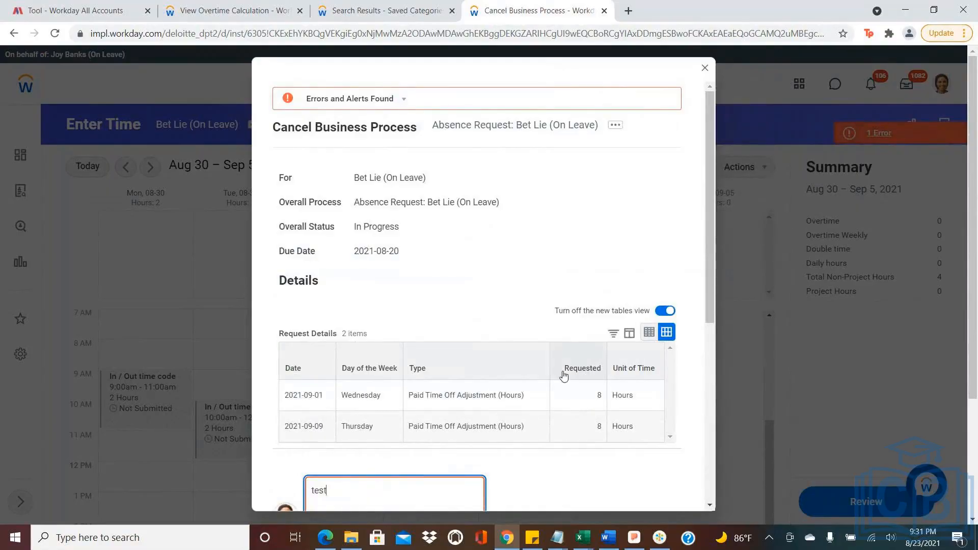
drag(711, 301, 703, 491)
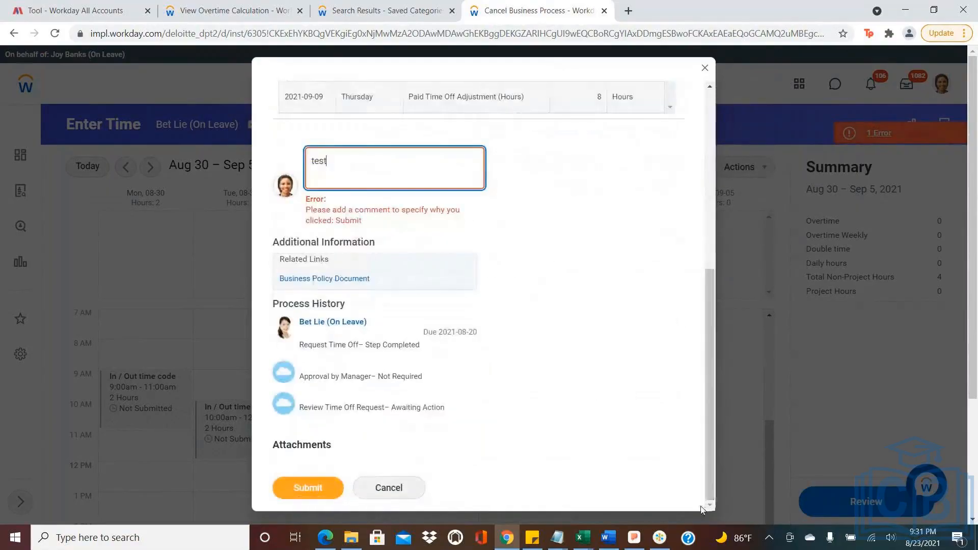
click(307, 487)
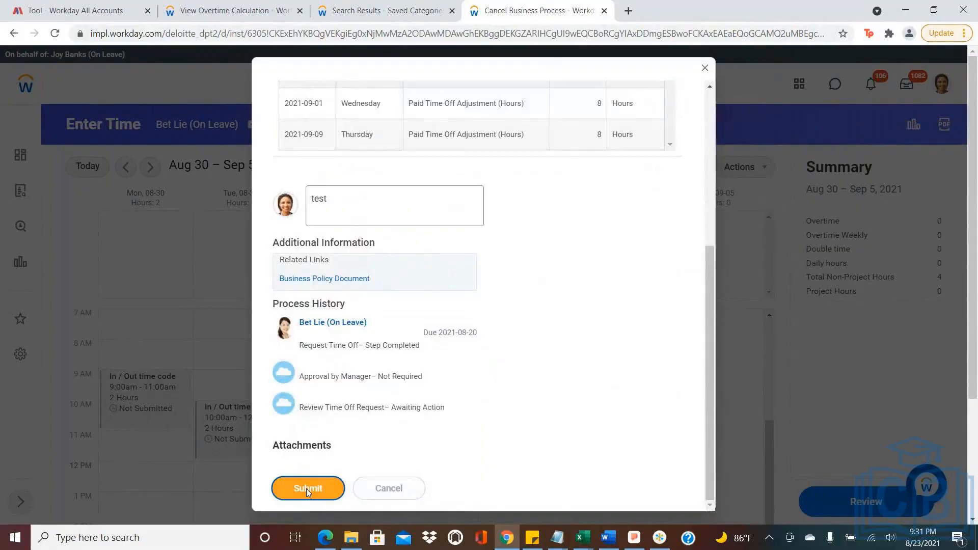
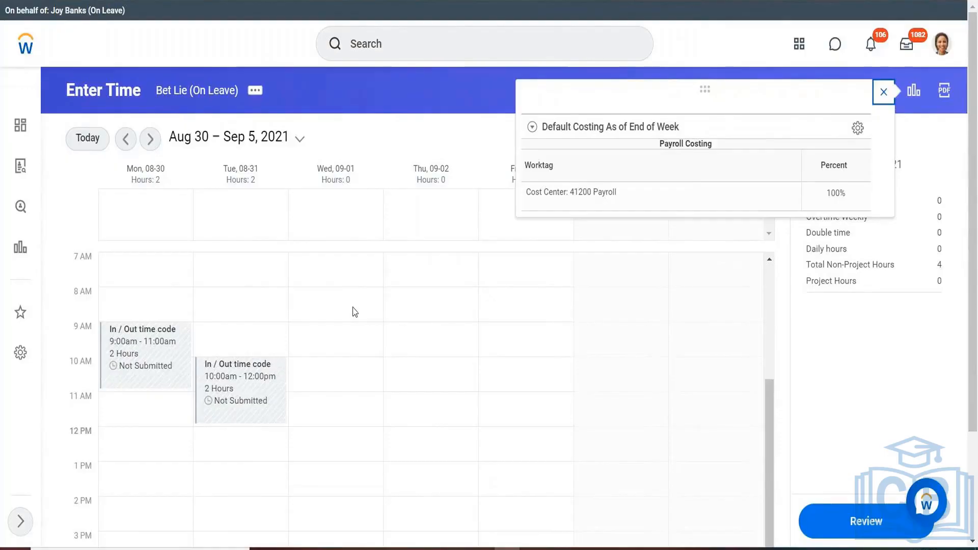
Start a time entry for Wednesday, September 1 with the In / Out time code as its time type.
click(353, 307)
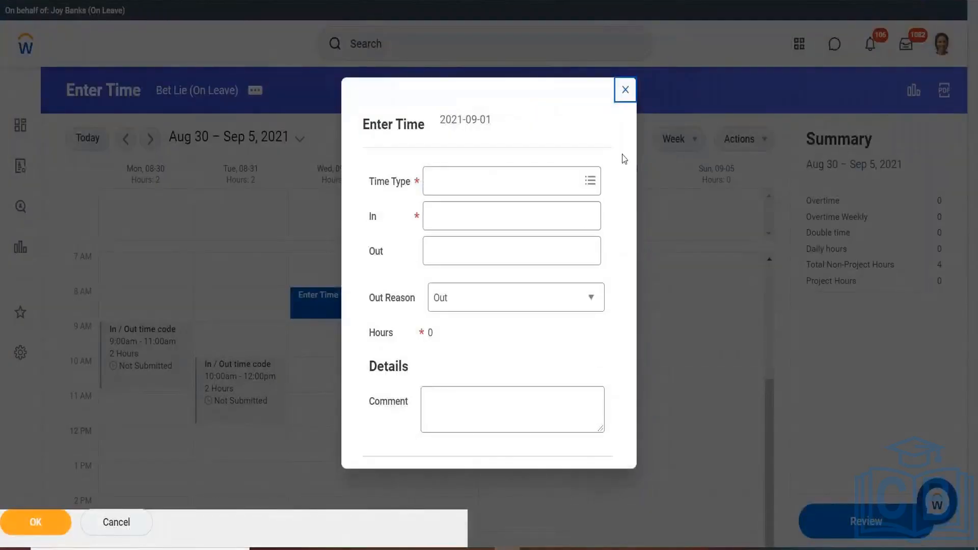
click(624, 90)
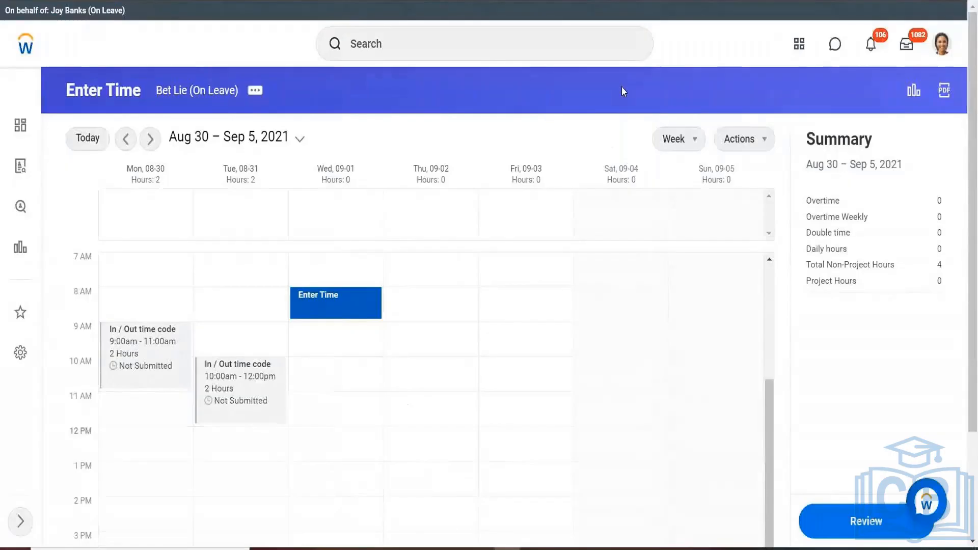
click(346, 311)
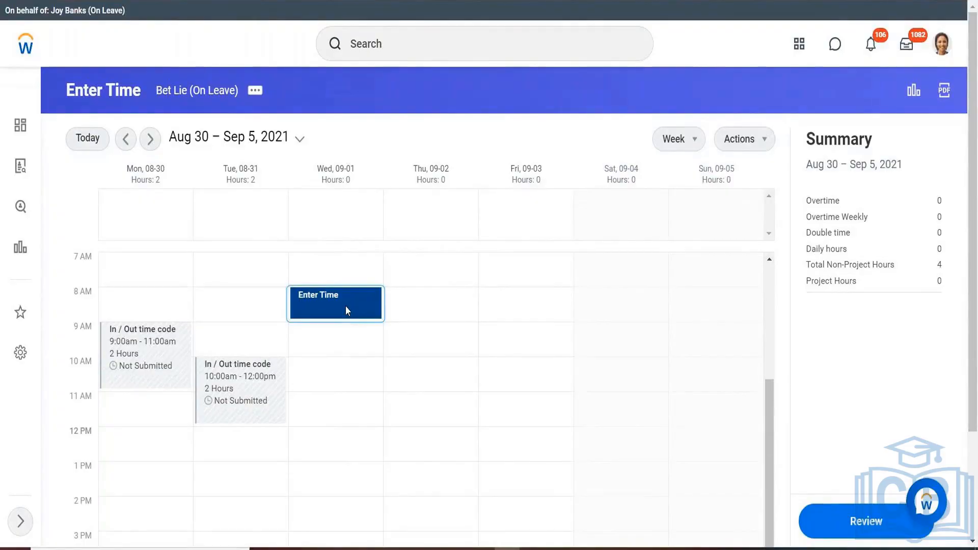
click(345, 307)
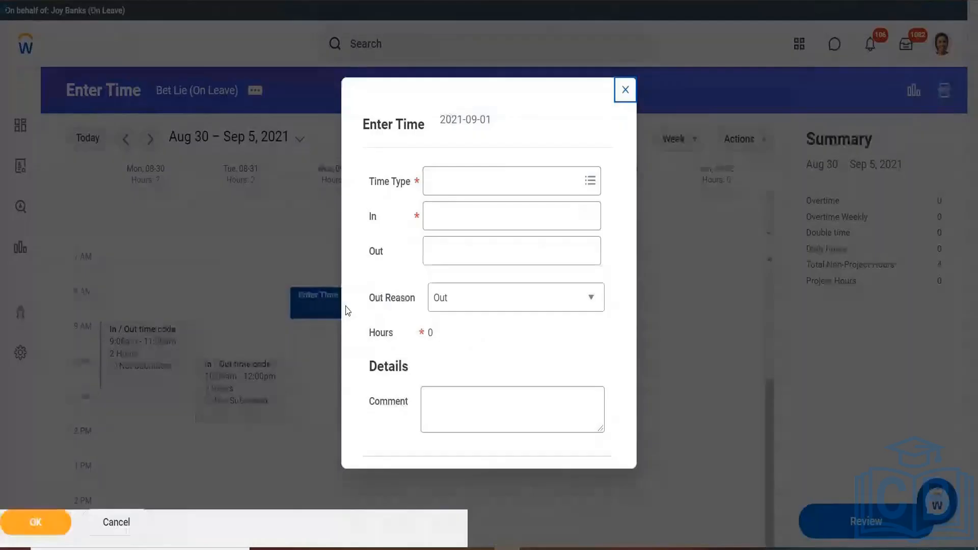
click(589, 166)
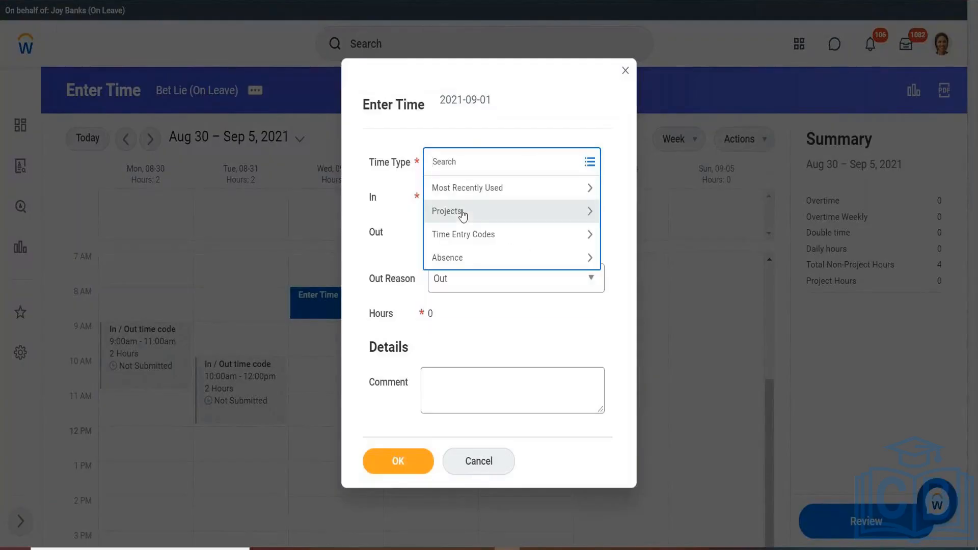
click(460, 237)
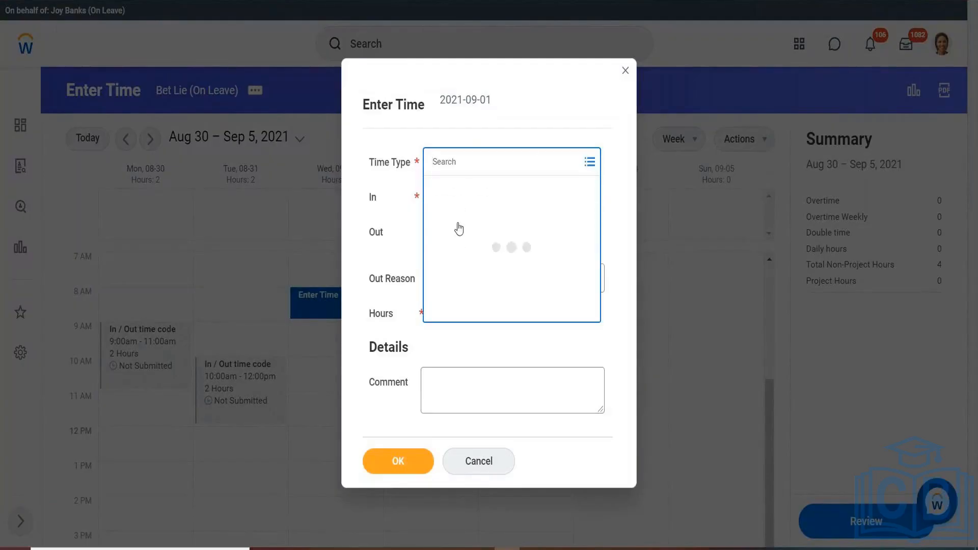
click(455, 241)
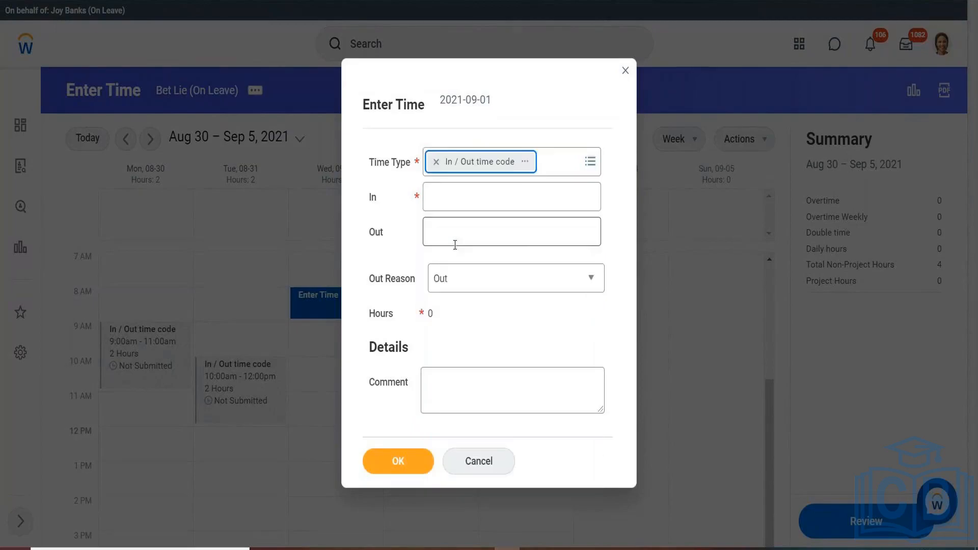
Set the Wednesday entry's in time to 9:00 AM and out time to 11:00 AM, and save it.
click(470, 198)
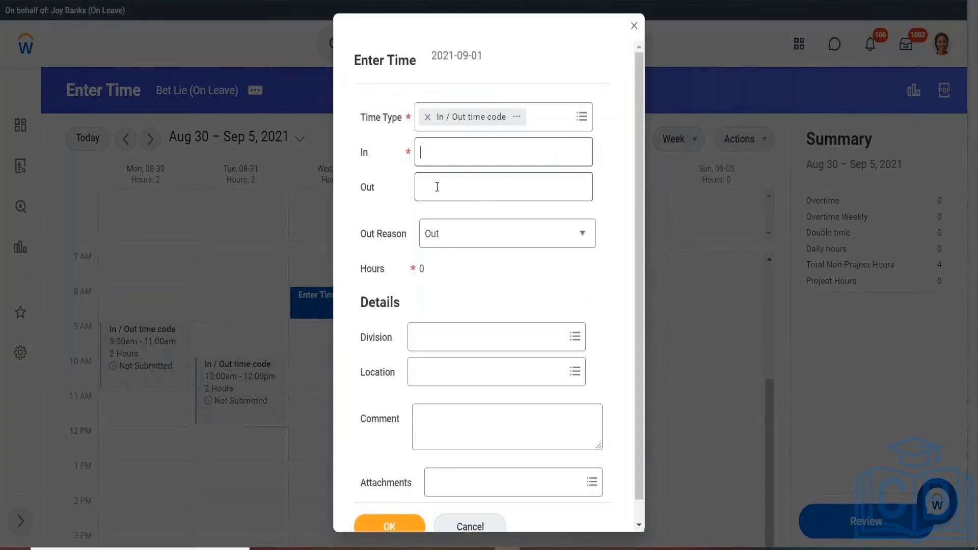
text(9)
click(437, 186)
text(11)
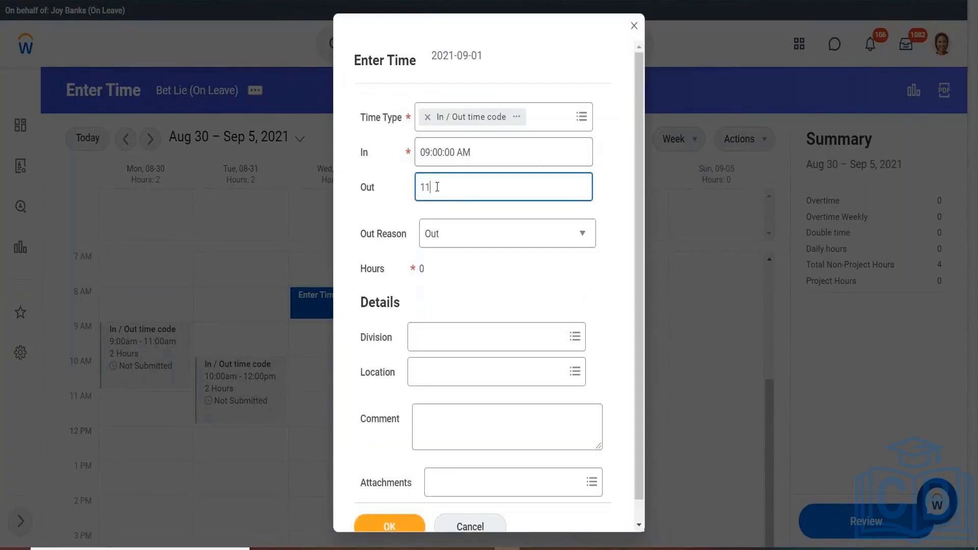
click(461, 319)
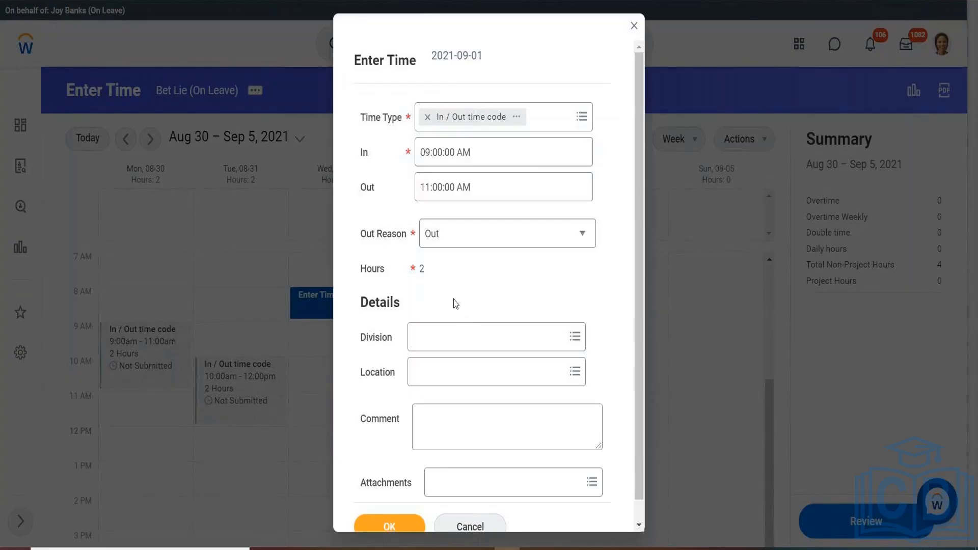
click(391, 526)
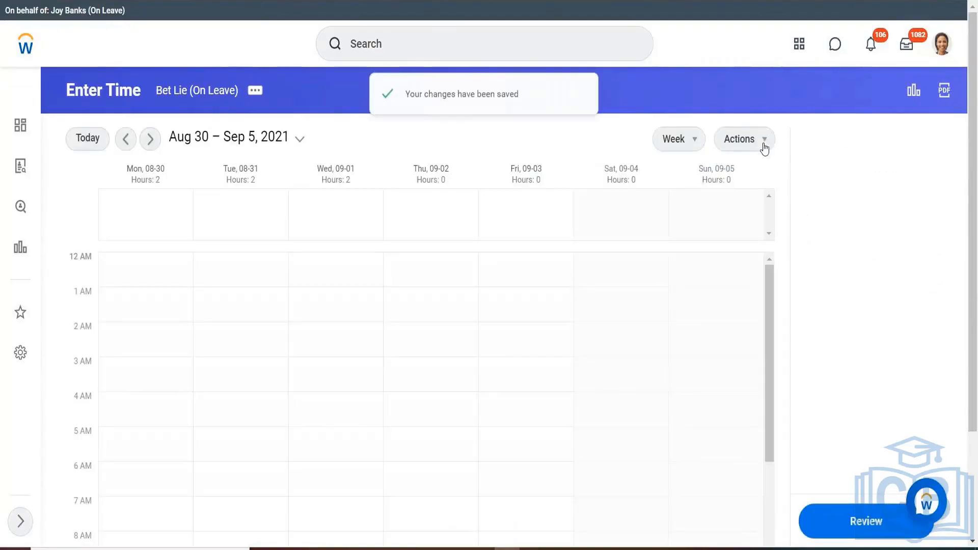
Open Enter Time by Type for the week, look through its available time entry codes, and return to the calendar.
click(764, 148)
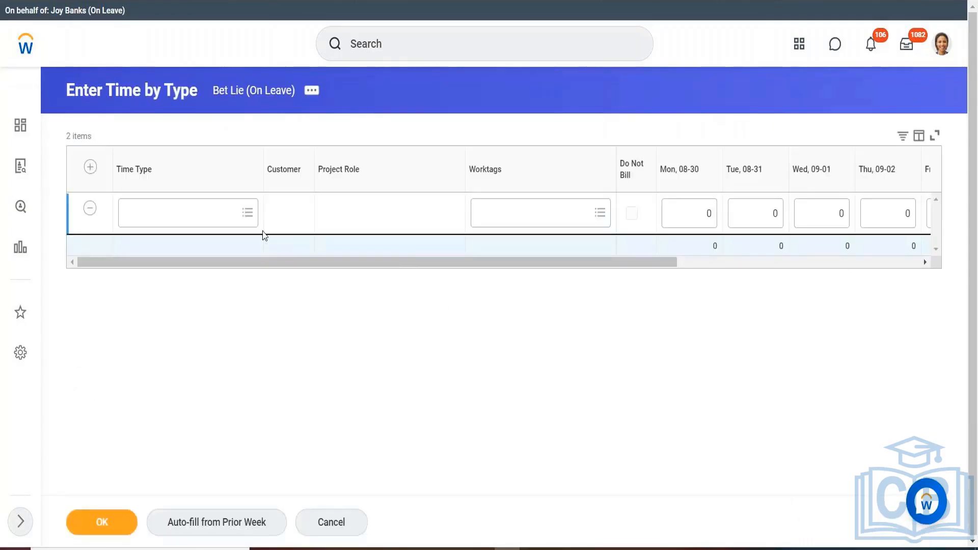
drag(351, 262, 199, 275)
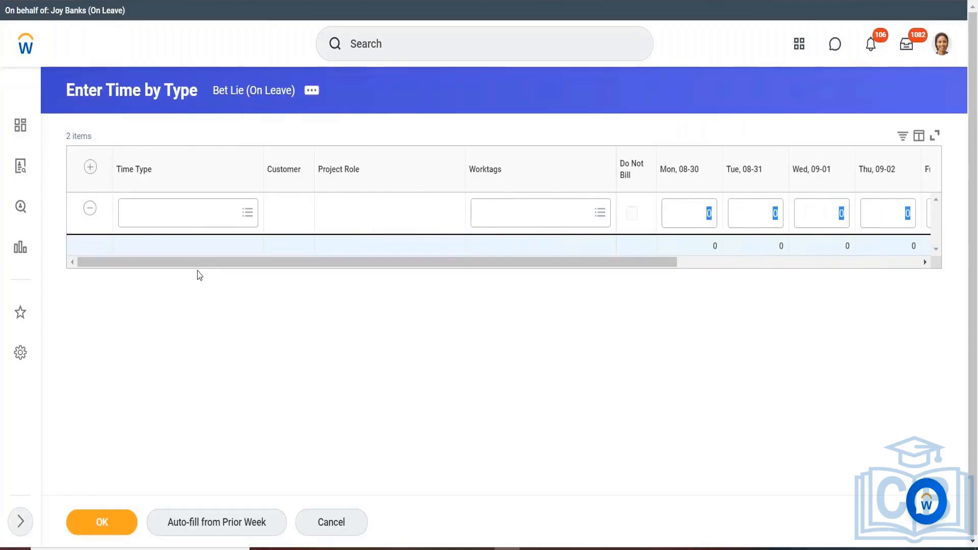
click(160, 219)
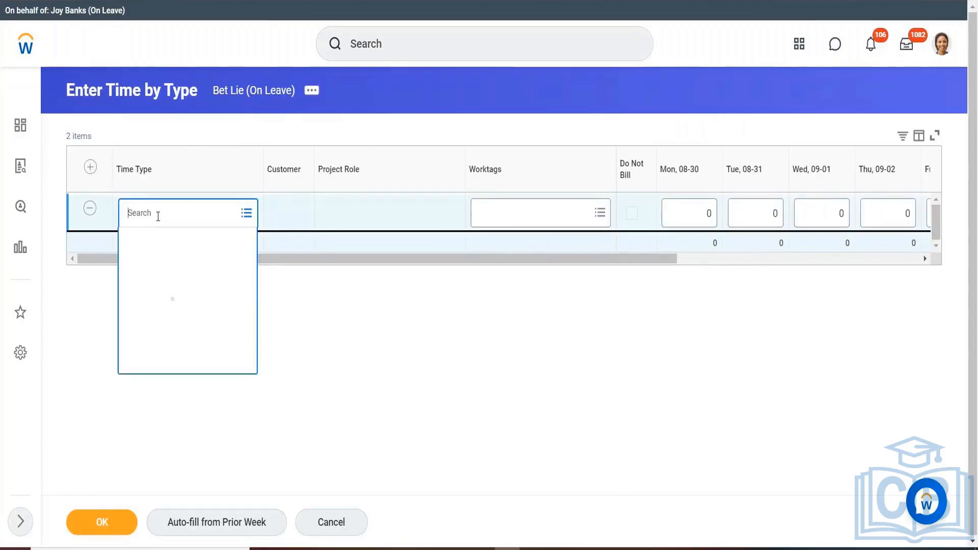
click(149, 243)
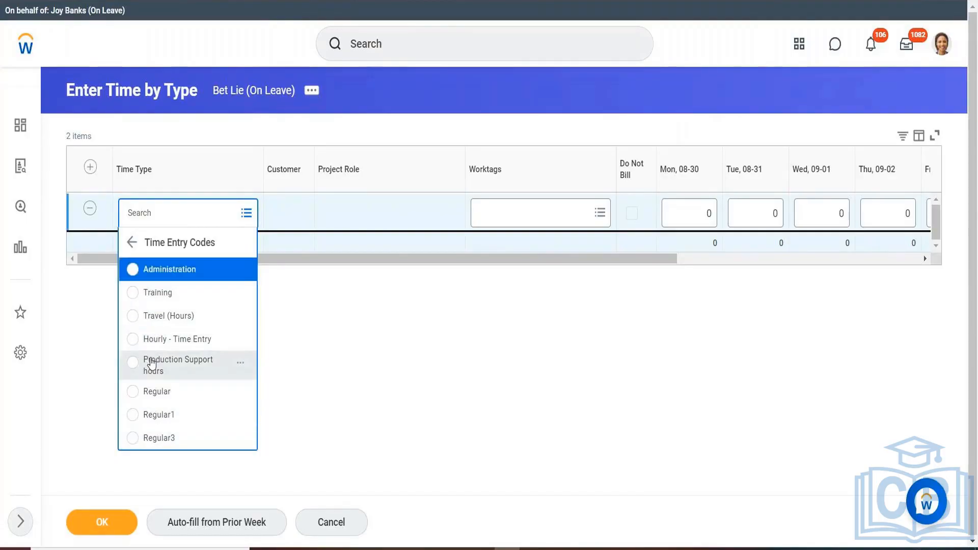
click(323, 429)
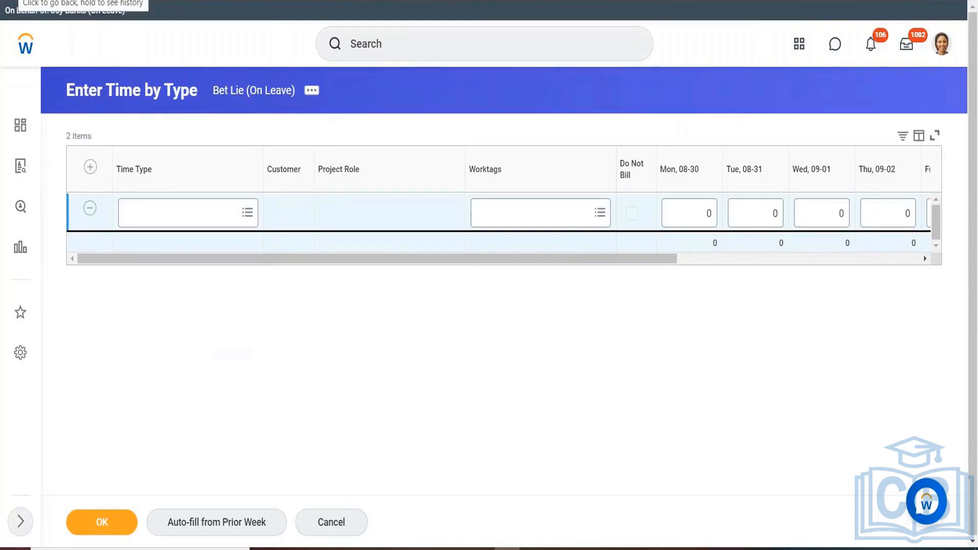
key(alt+Left)
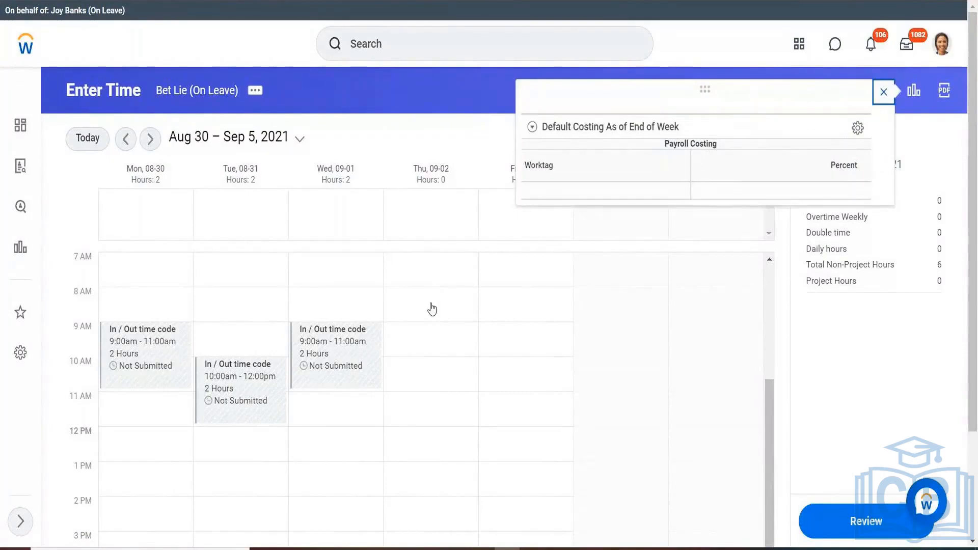
Add a Thursday, September 2 time entry with the In / Out time code, from 9:00 AM to 11:00 AM, and save it.
click(432, 309)
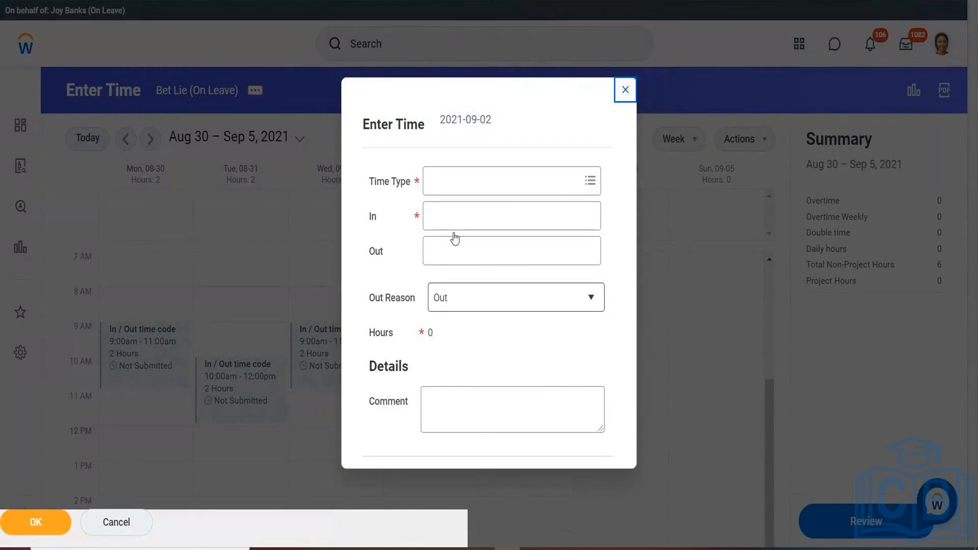
key(Tab)
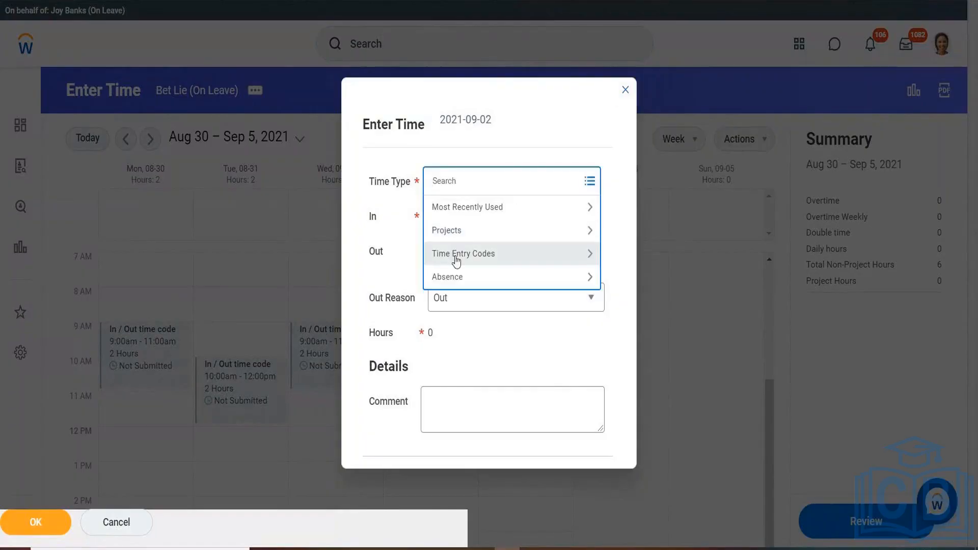
click(454, 257)
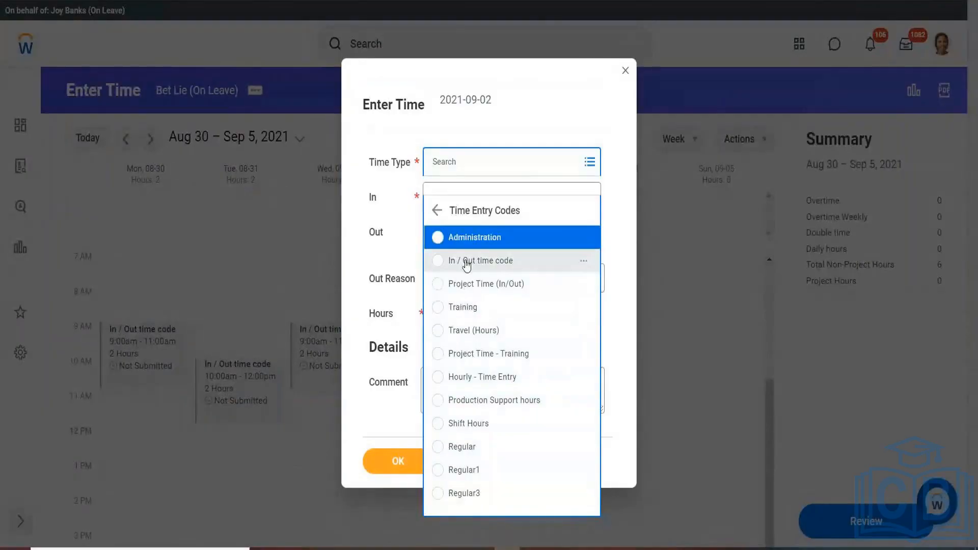
click(467, 263)
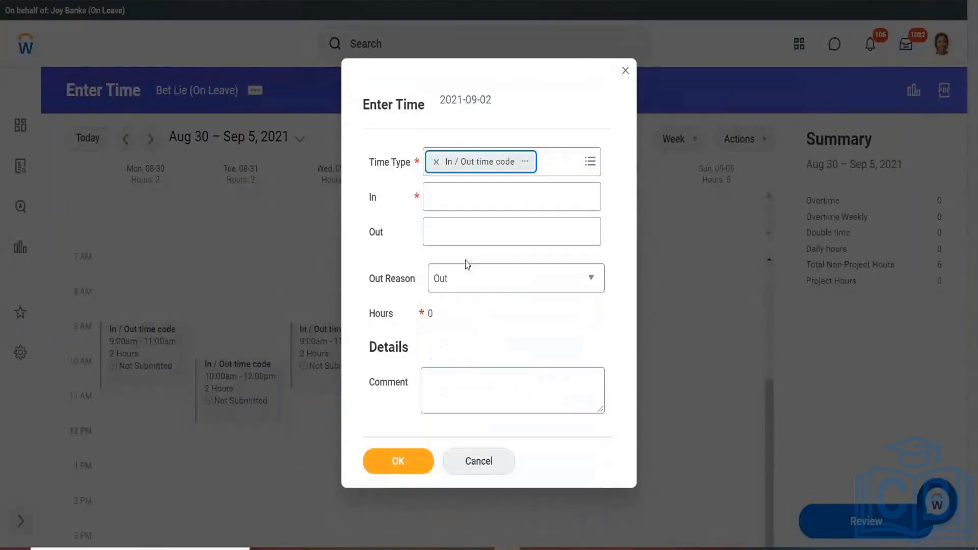
click(446, 205)
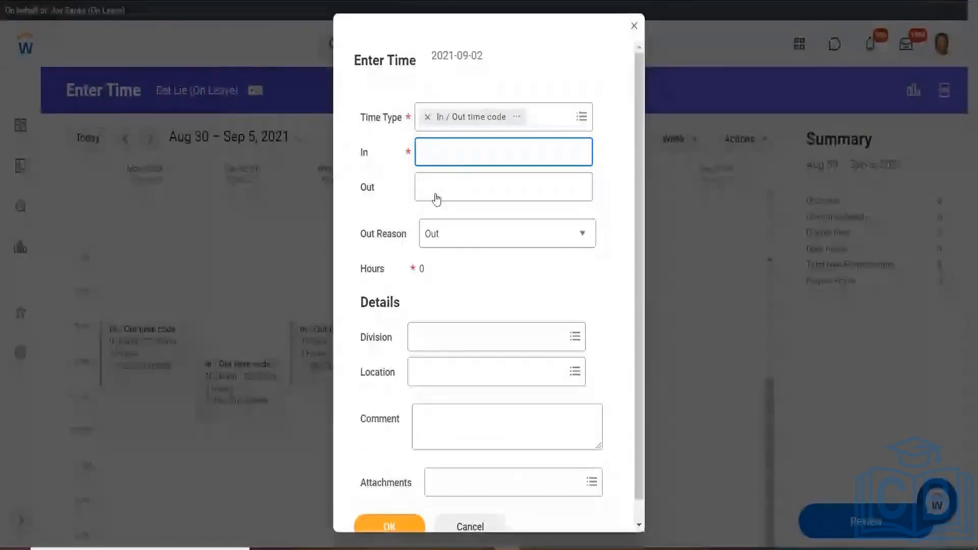
click(434, 188)
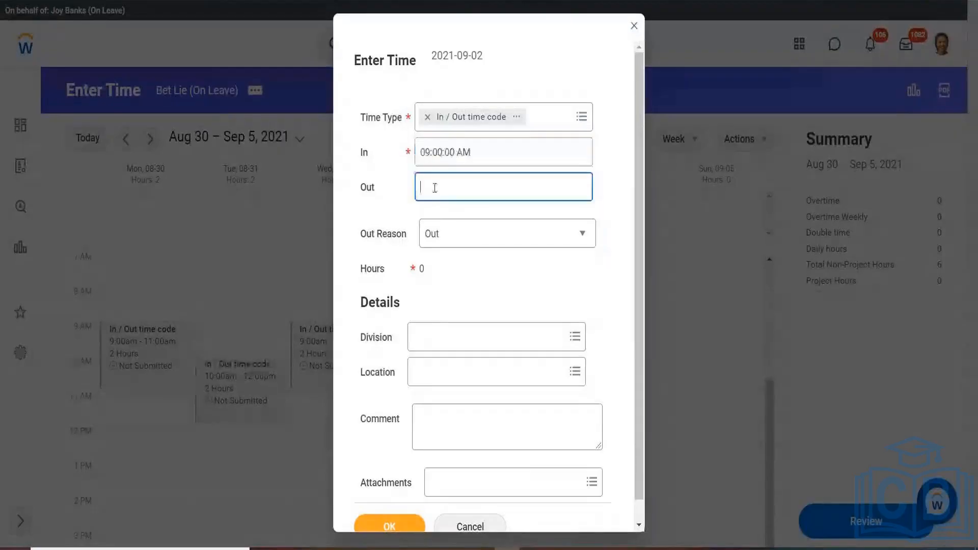
text(11)
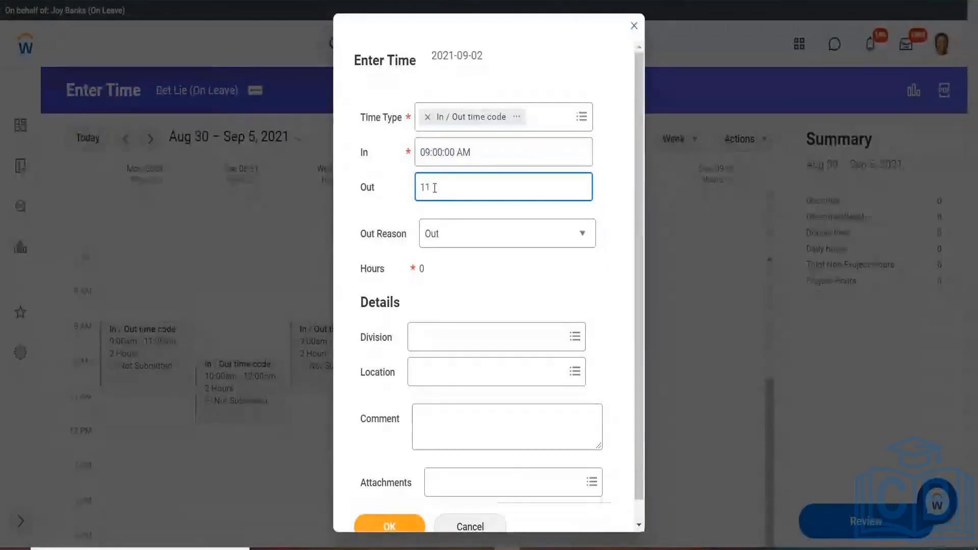
click(453, 289)
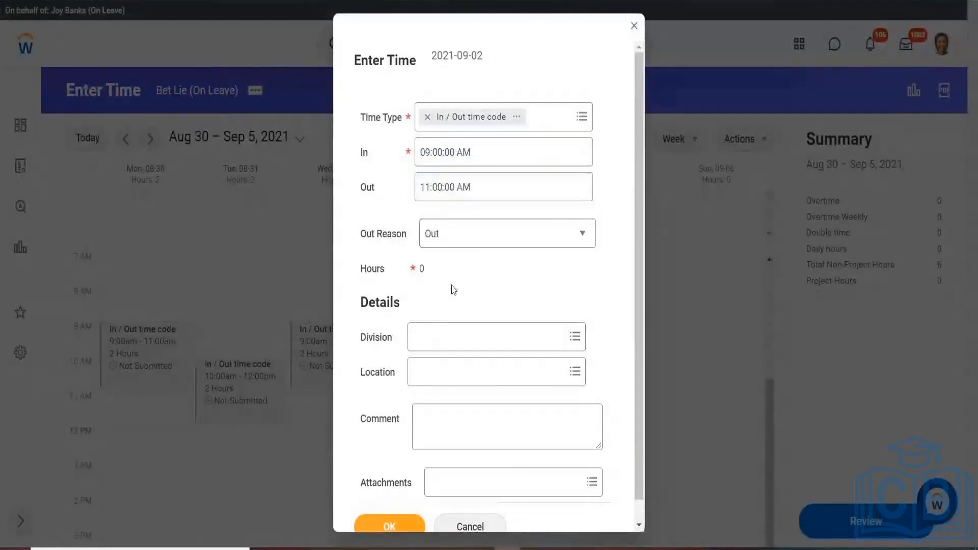
click(387, 526)
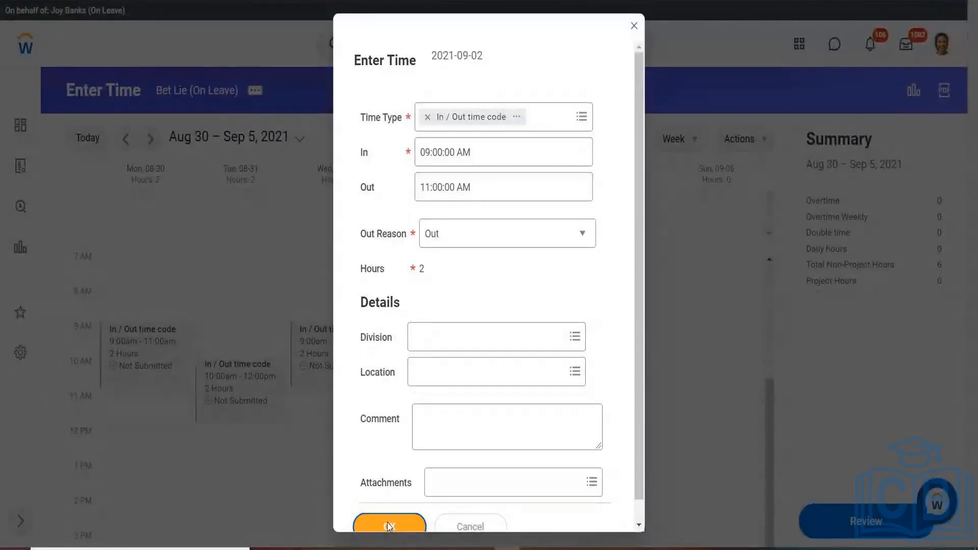
click(388, 526)
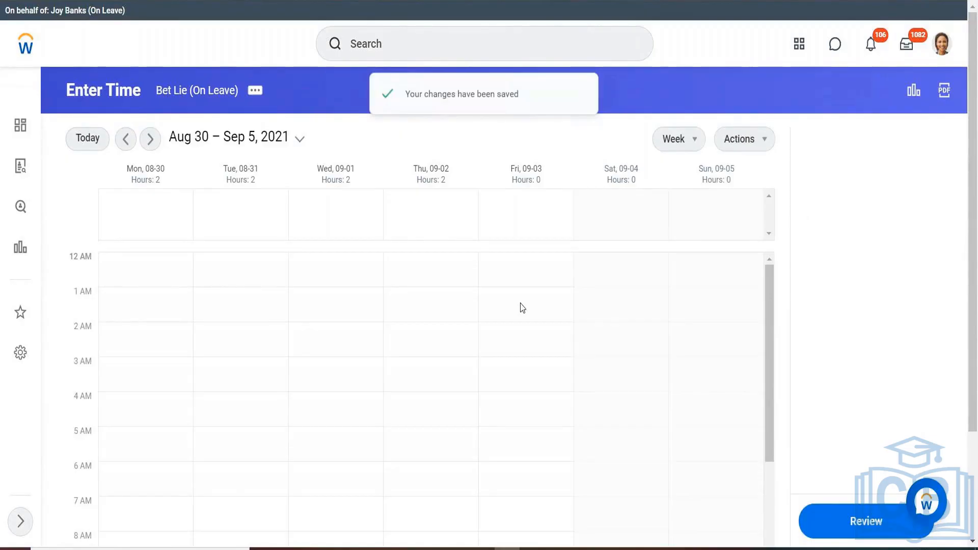
Start a time entry for Friday, September 3 with the In / Out time code as its time type.
click(521, 307)
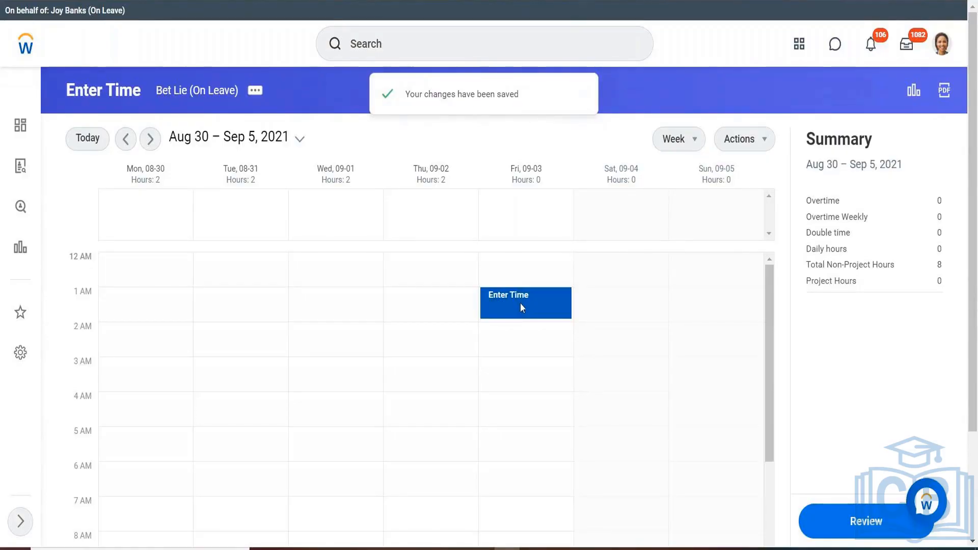
click(520, 304)
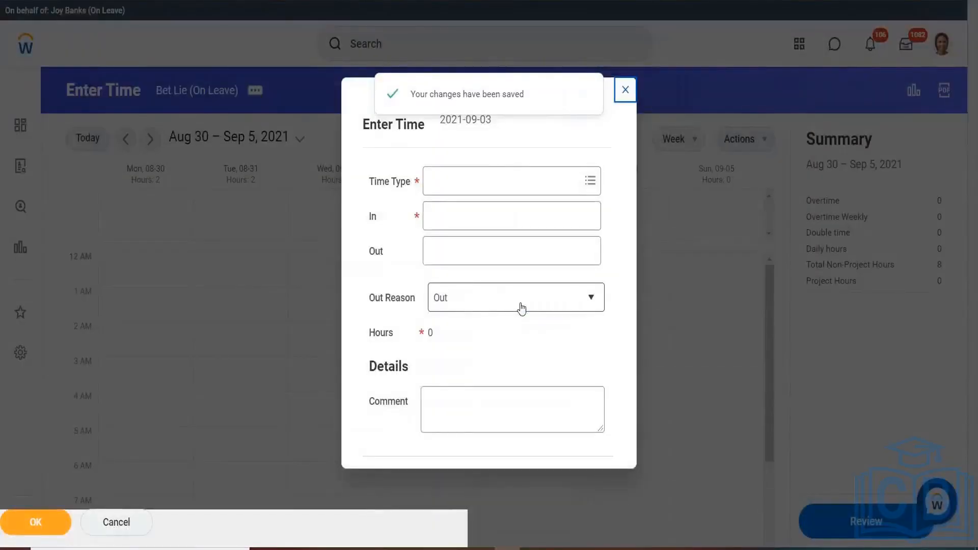
click(590, 181)
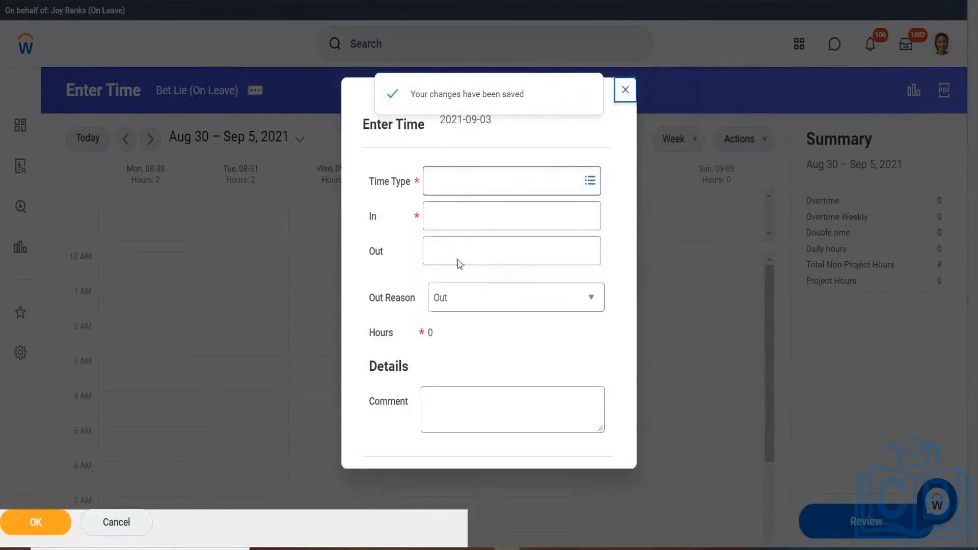
click(590, 181)
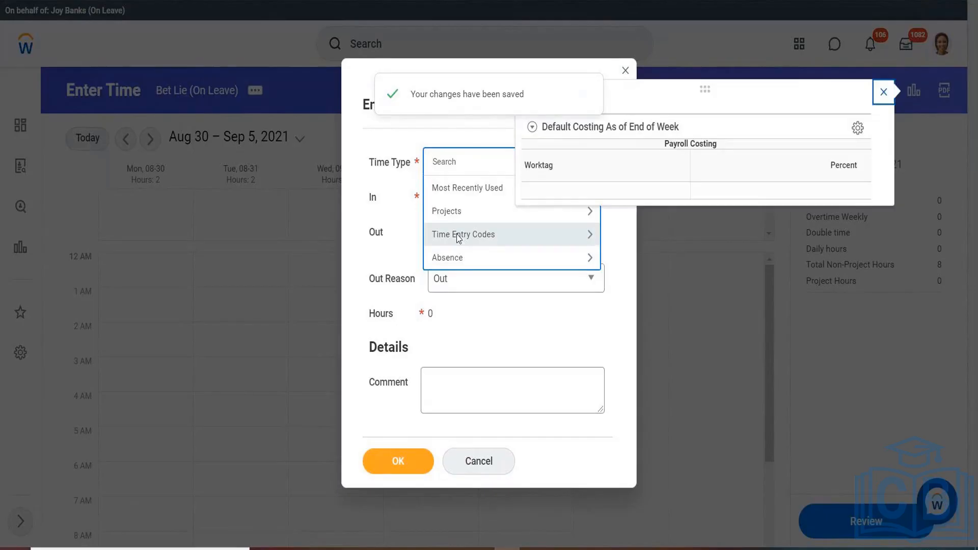
click(459, 235)
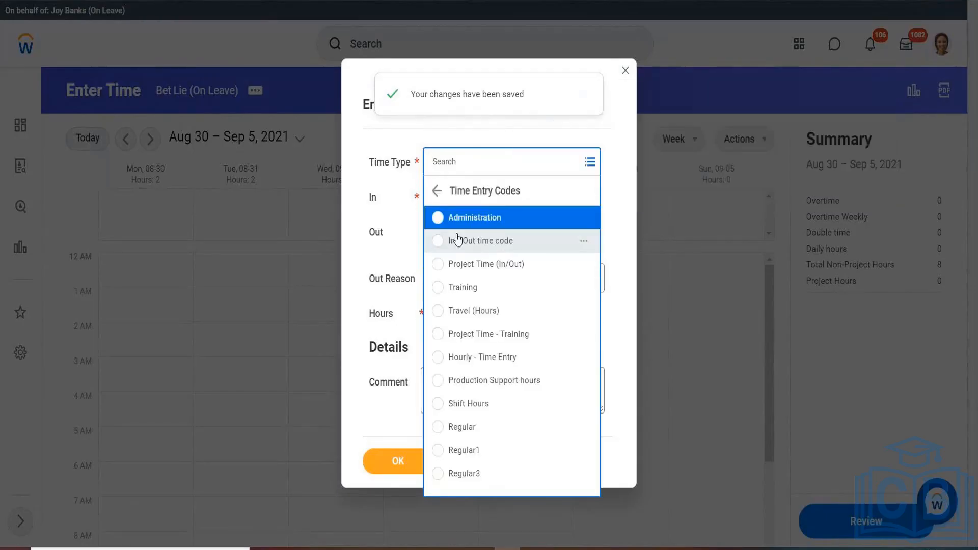
click(458, 240)
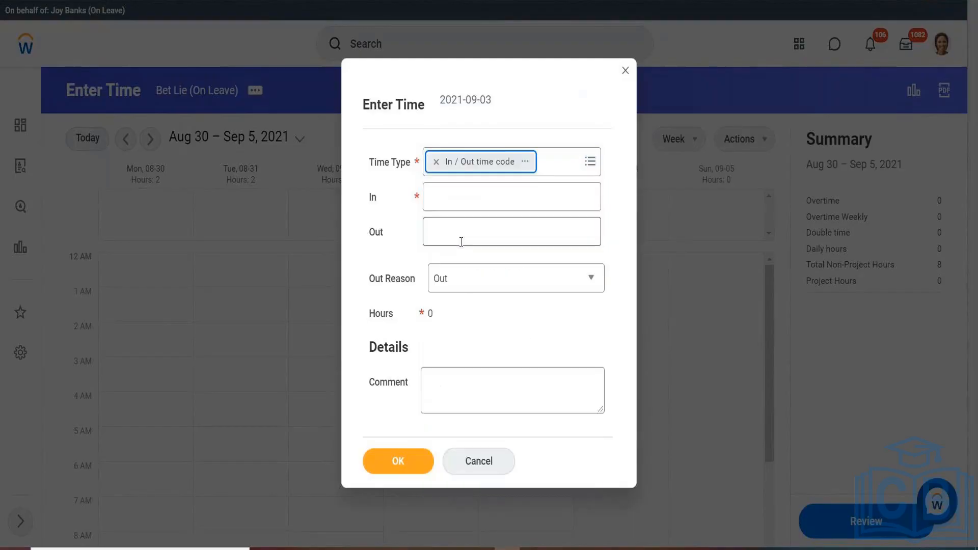
Set the Friday entry's in time to 10:00 AM and out time to 12:00 PM, and save it.
click(438, 198)
text(10)
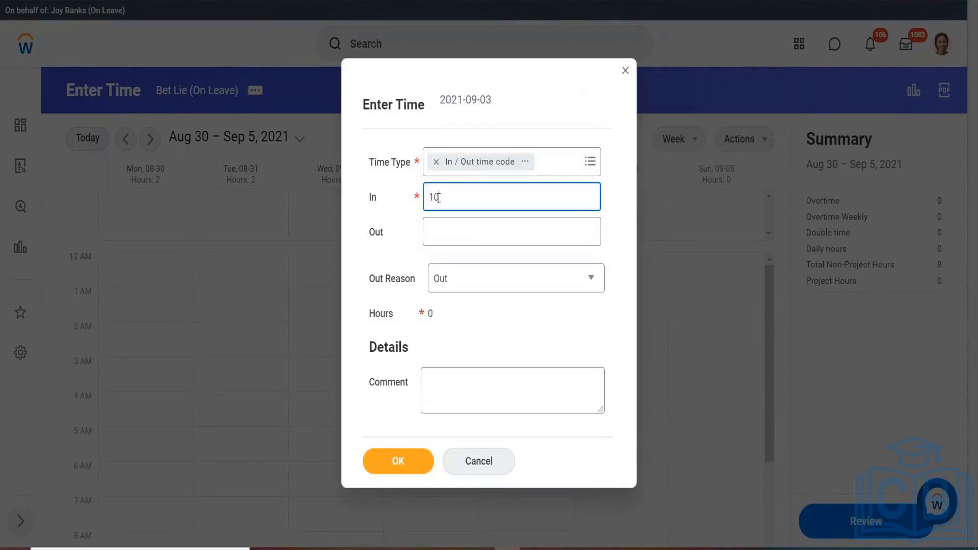
click(437, 231)
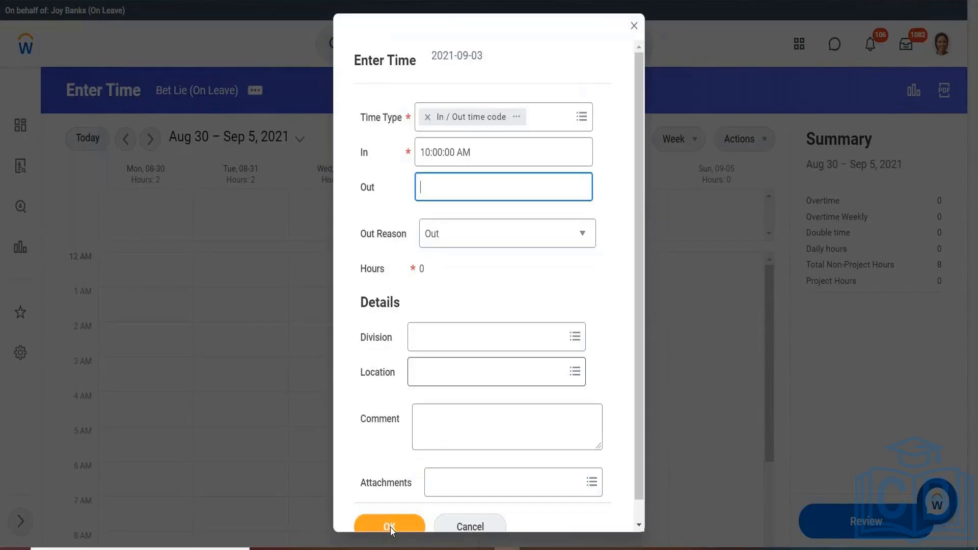
text(12)
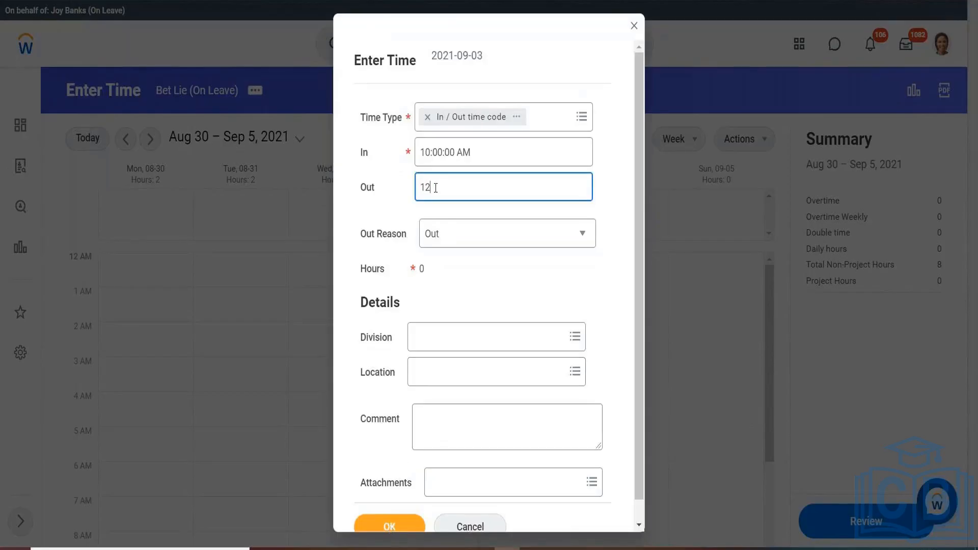
click(397, 520)
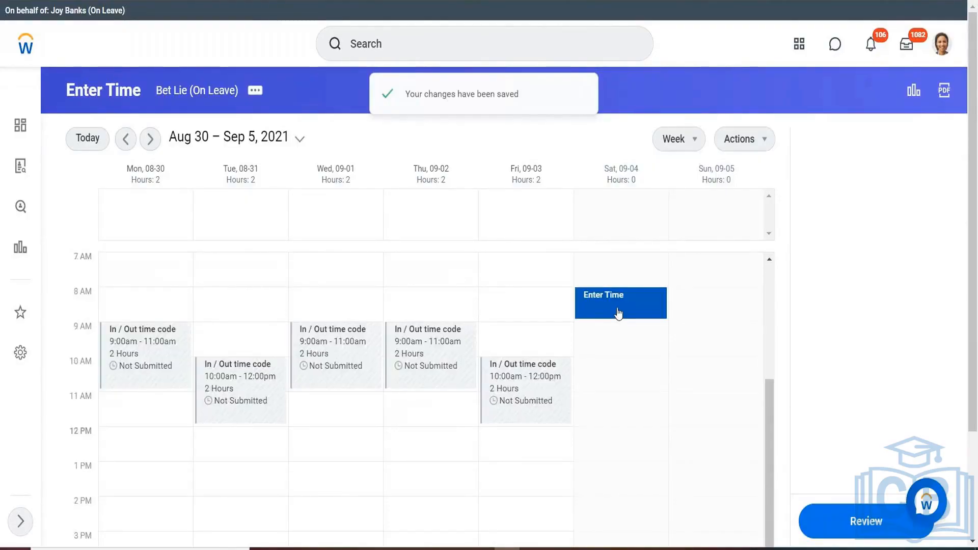
Start a time entry for Saturday, September 4 with the In / Out time code as its time type.
click(619, 313)
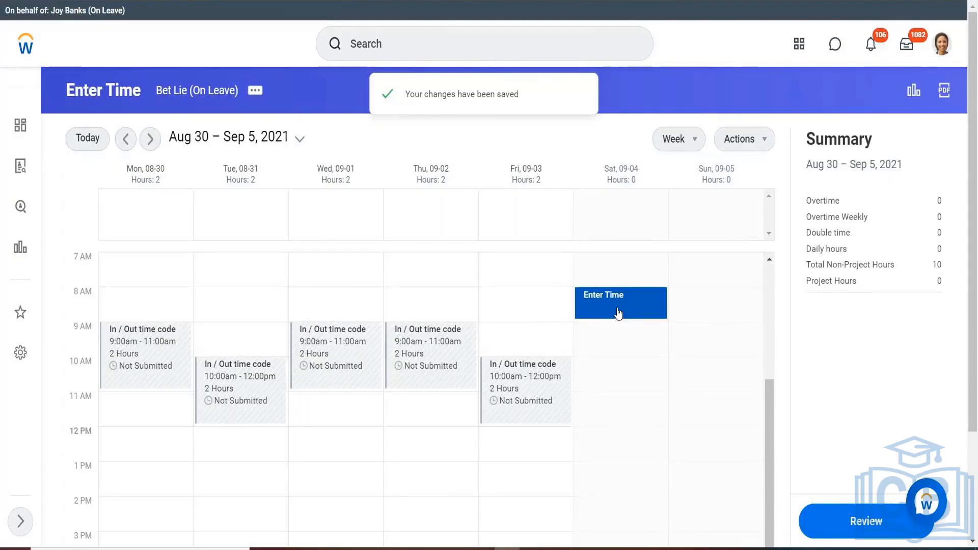
click(618, 313)
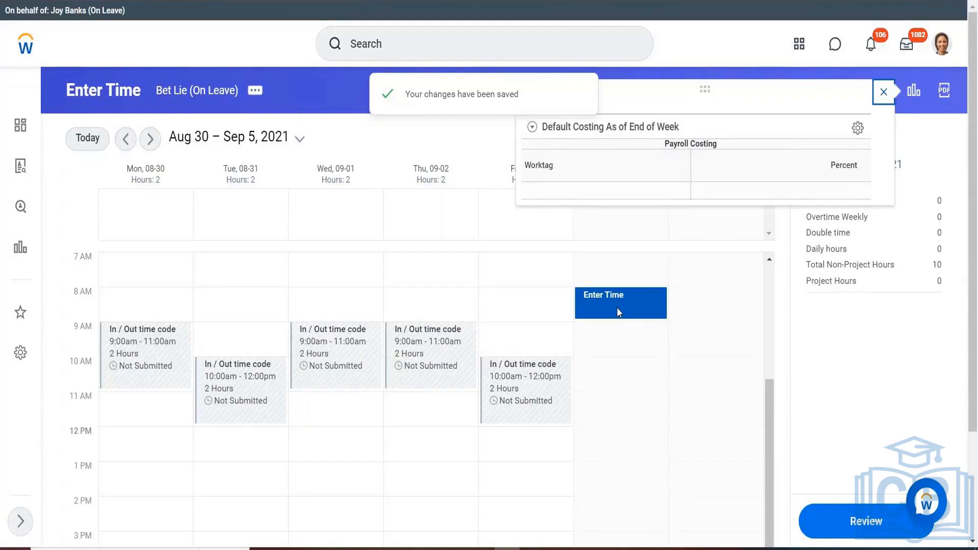
click(619, 312)
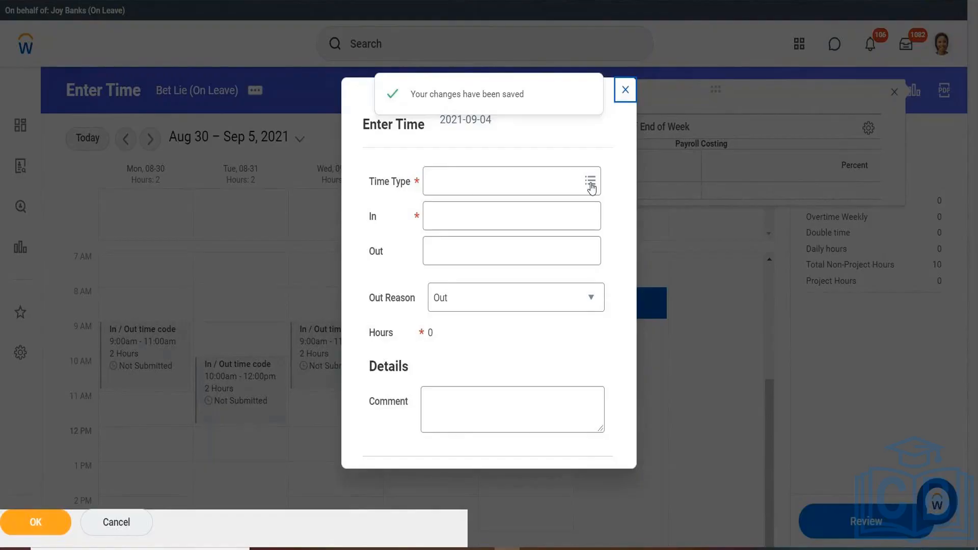
click(590, 182)
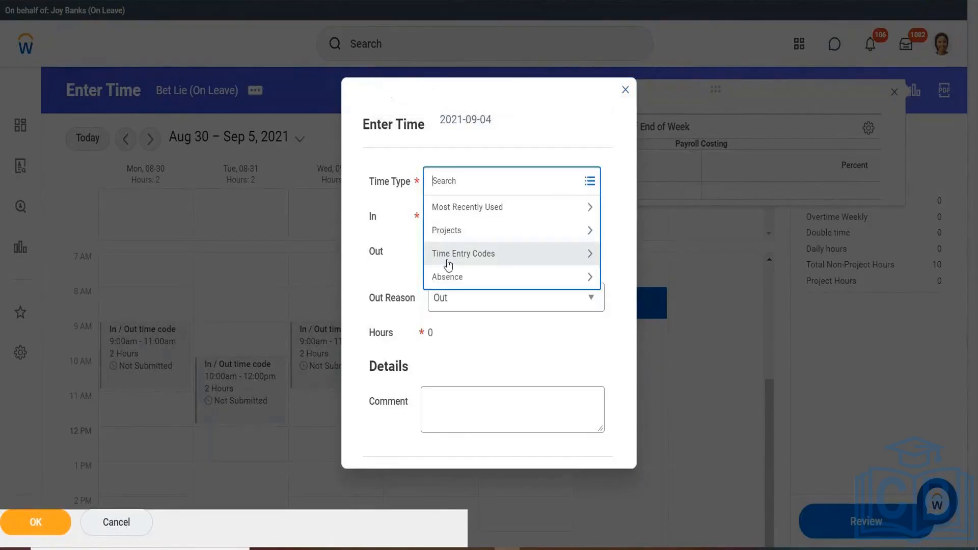
click(448, 265)
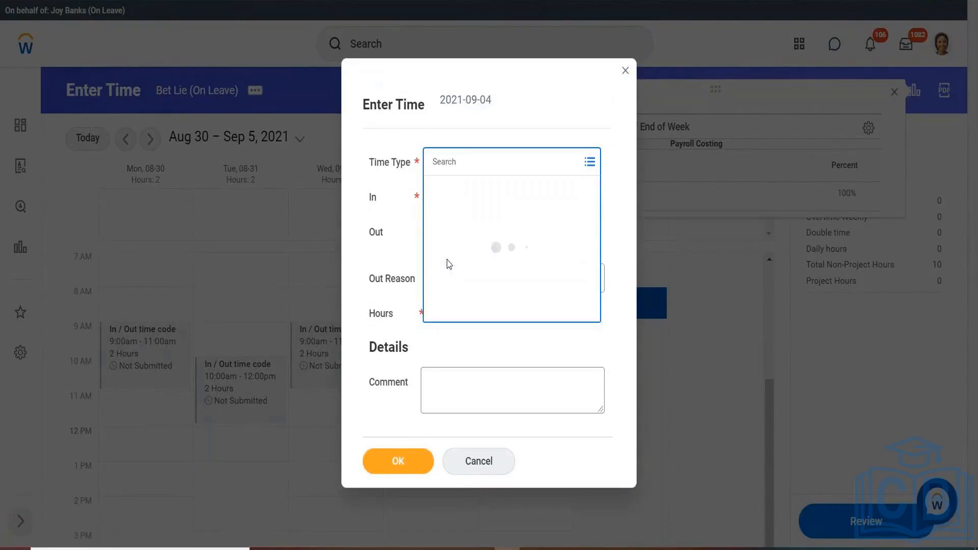
click(461, 247)
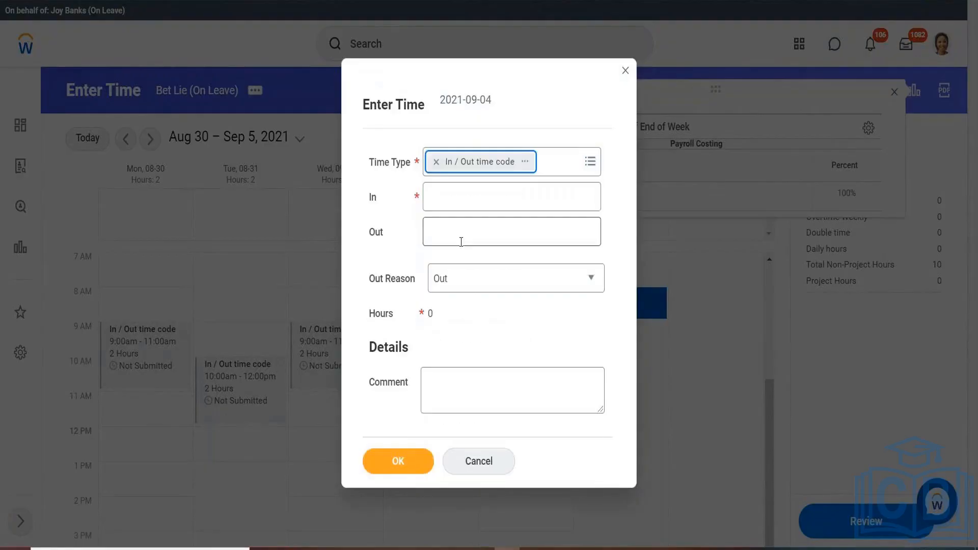
Set the Saturday entry's in time to 12:00 PM and out time to 2:00 PM, and save it.
click(452, 201)
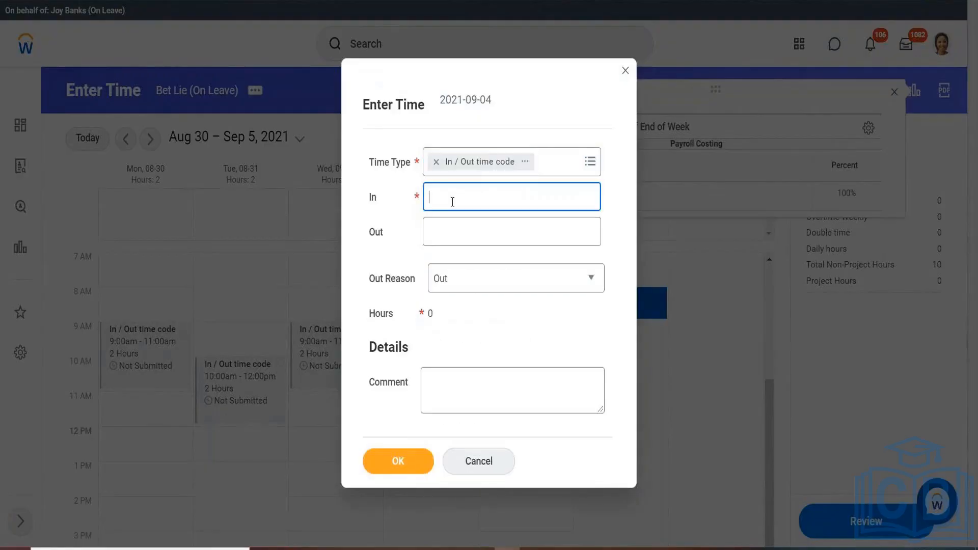
text(12)
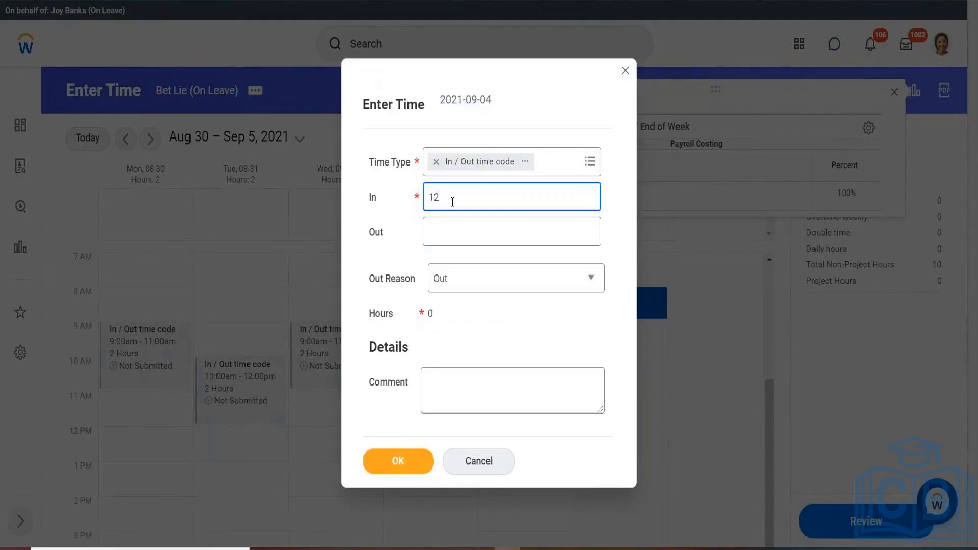
click(454, 235)
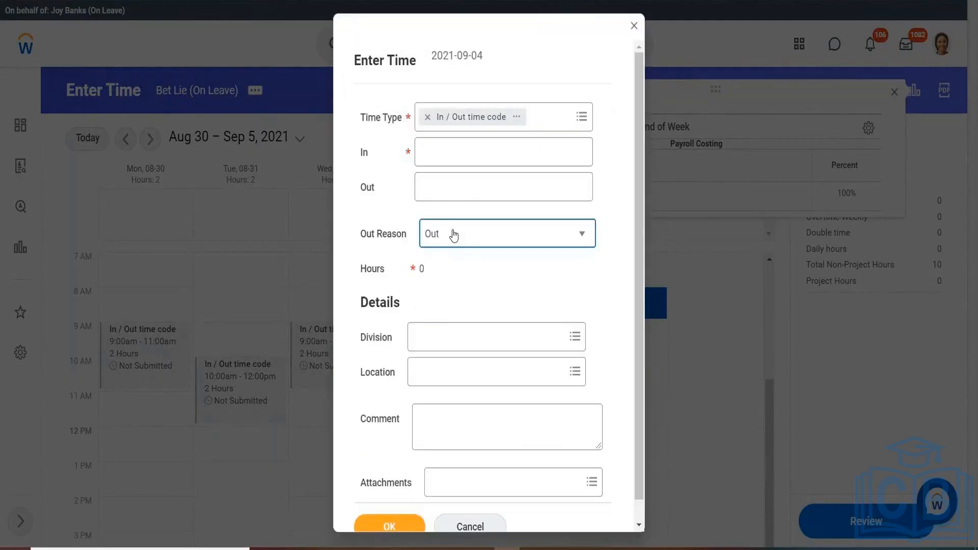
click(436, 152)
text(12)
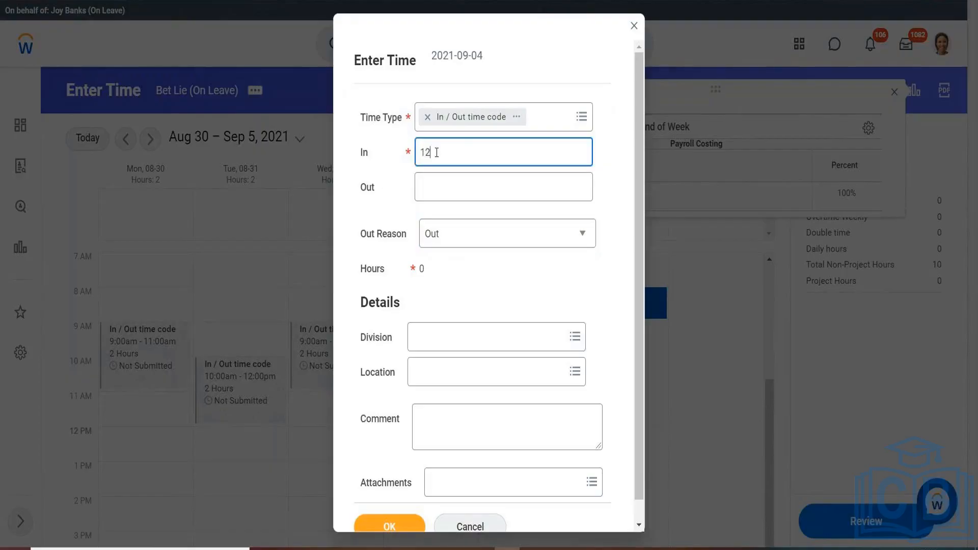
click(424, 176)
text(2:00:00 PM)
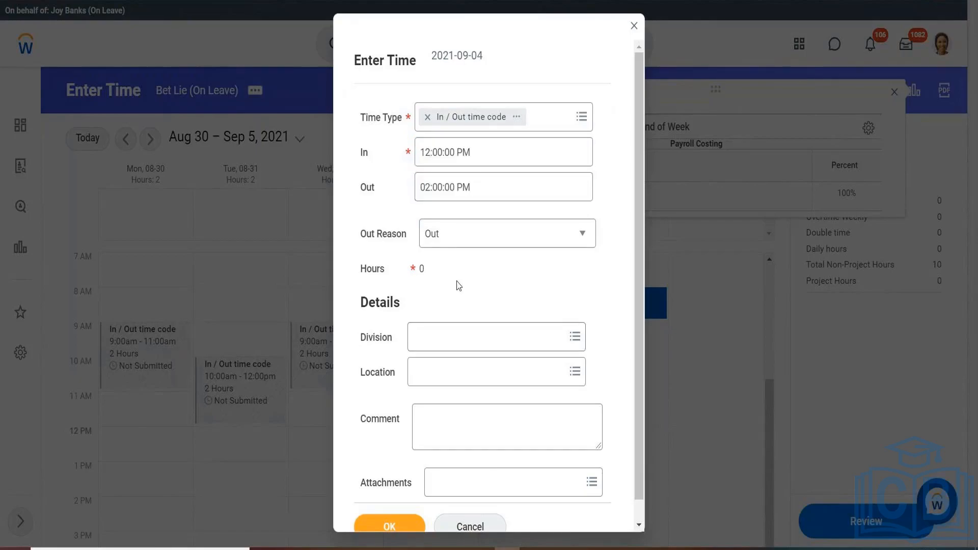
click(459, 285)
click(390, 521)
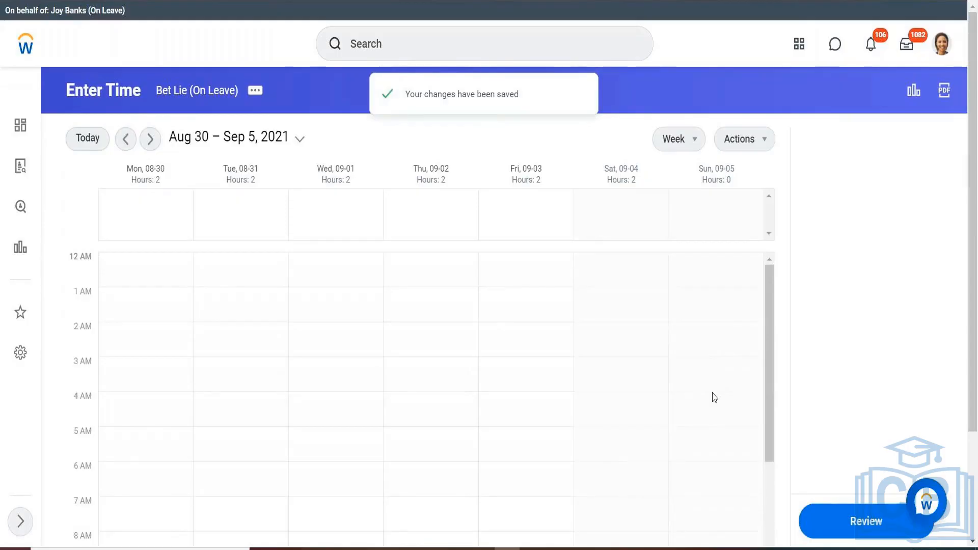
Start a time entry for Sunday, September 5 with the In / Out time code as its time type.
click(713, 397)
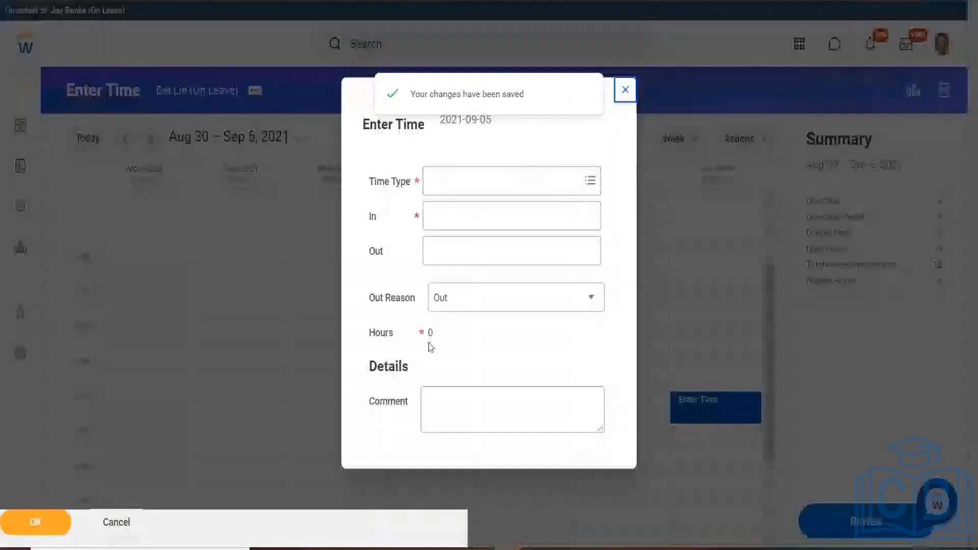
click(590, 182)
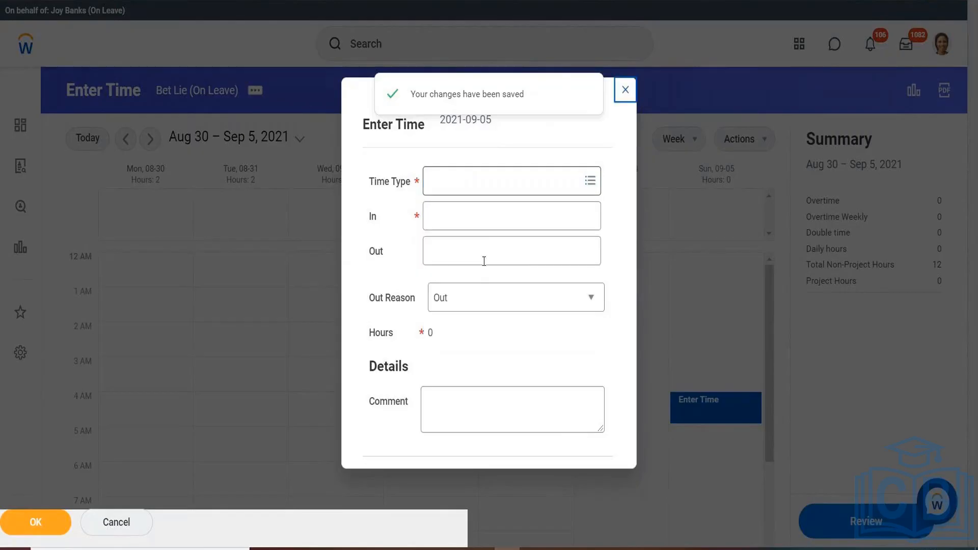
click(589, 182)
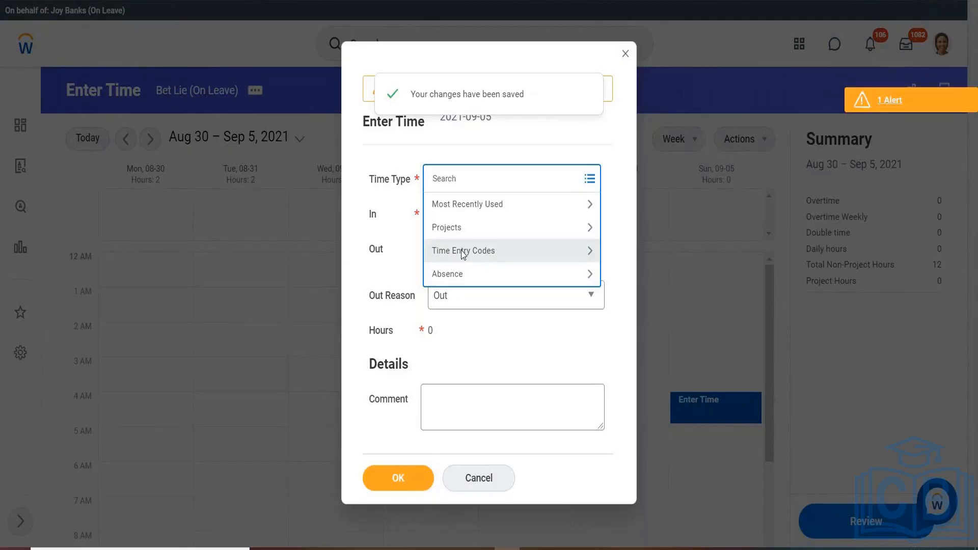
click(464, 252)
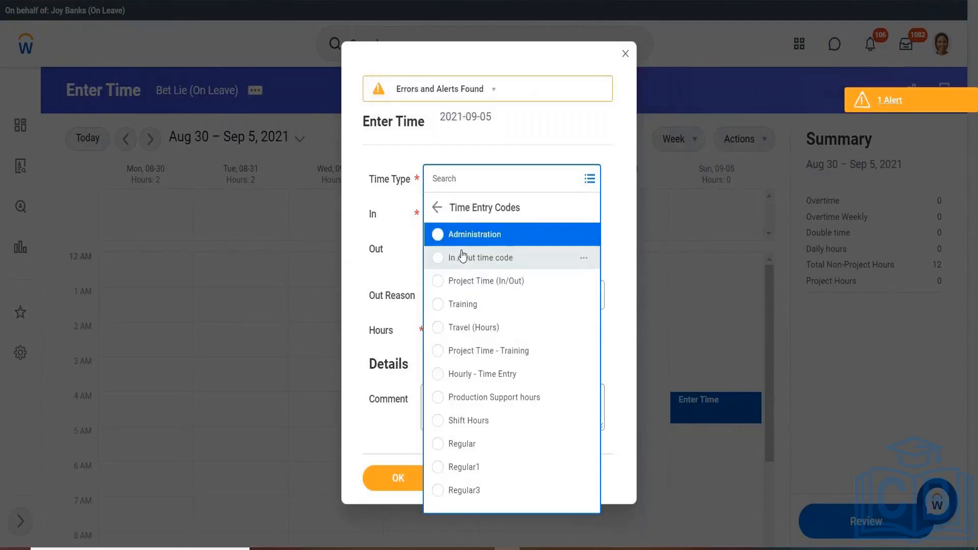
click(462, 259)
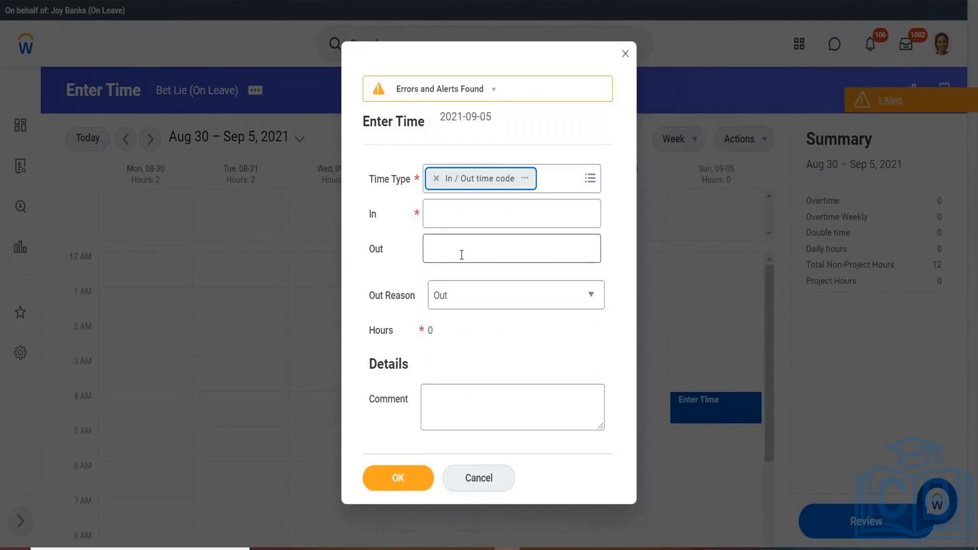
Set the Sunday entry's in time to 10:00 AM and out time to 12:00 PM, and save it.
click(443, 216)
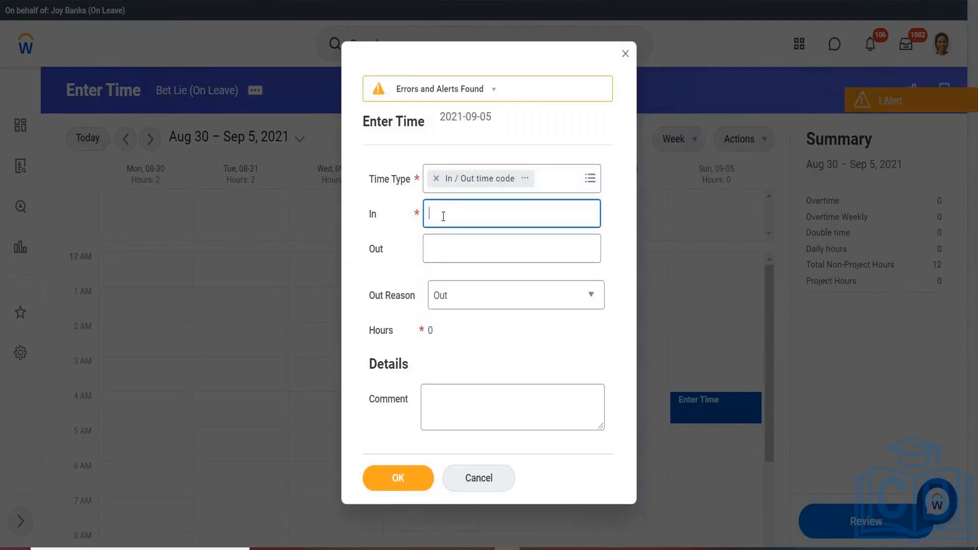
text(10)
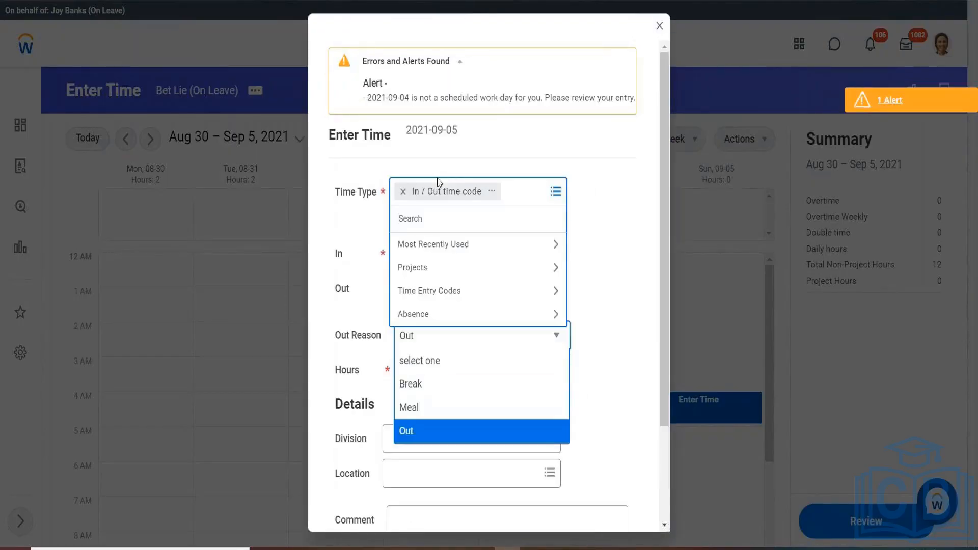
click(601, 261)
click(434, 225)
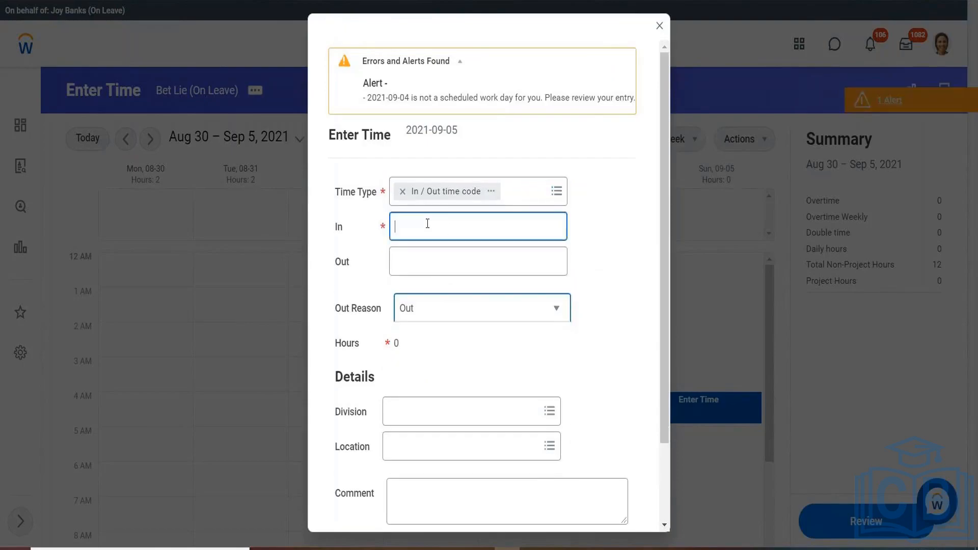
text(10)
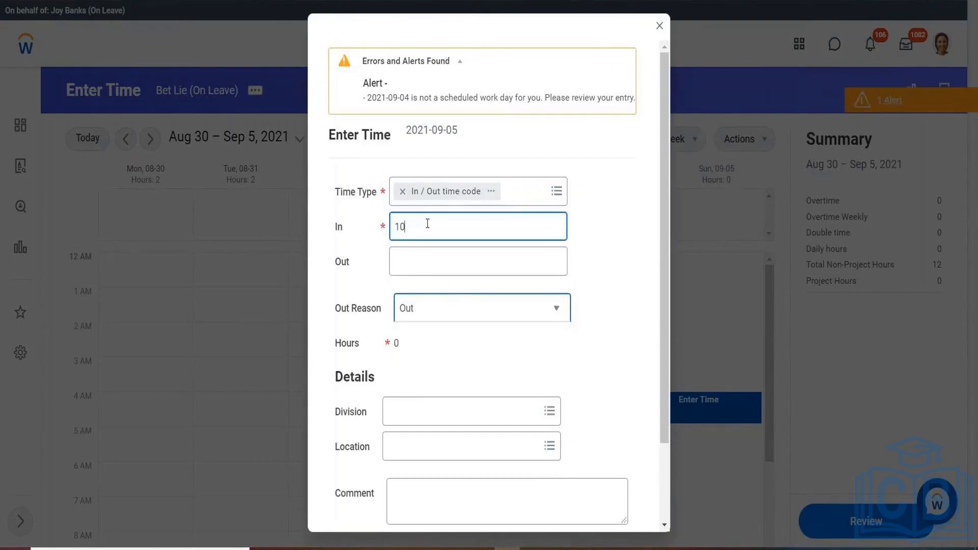
click(412, 262)
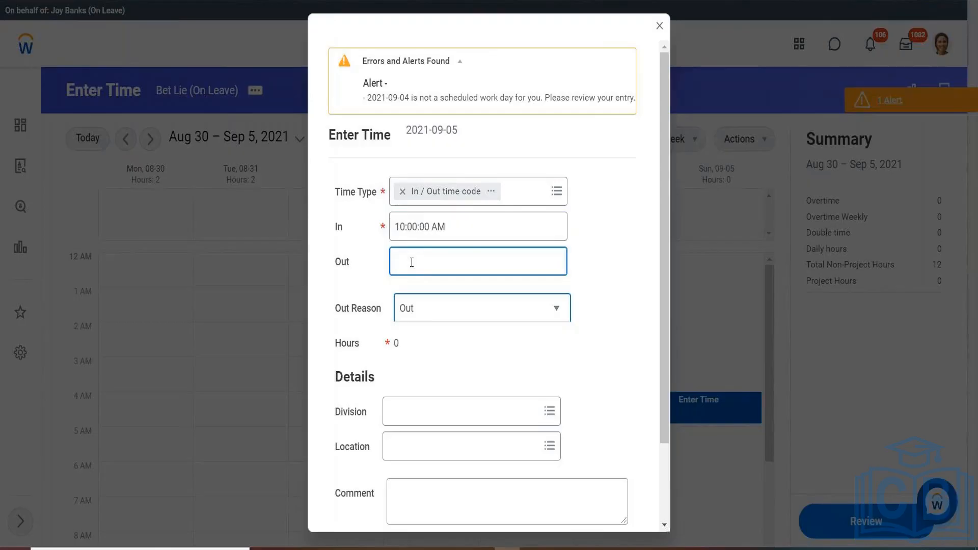
text(12)
click(433, 372)
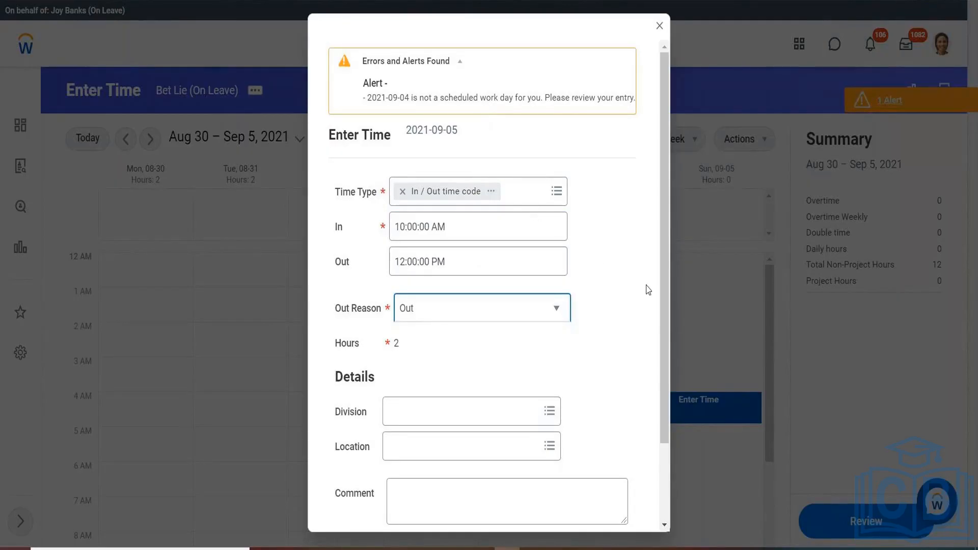
drag(666, 293, 663, 365)
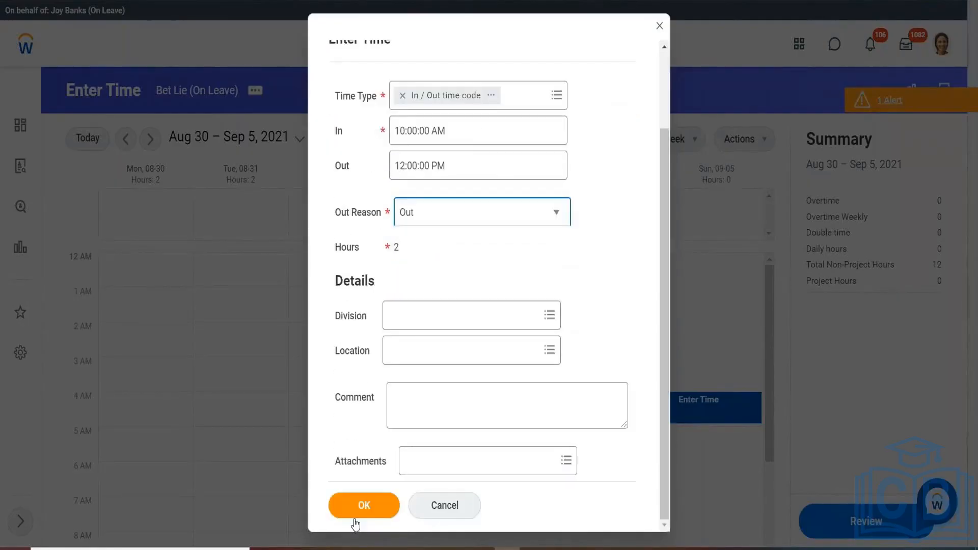
click(356, 509)
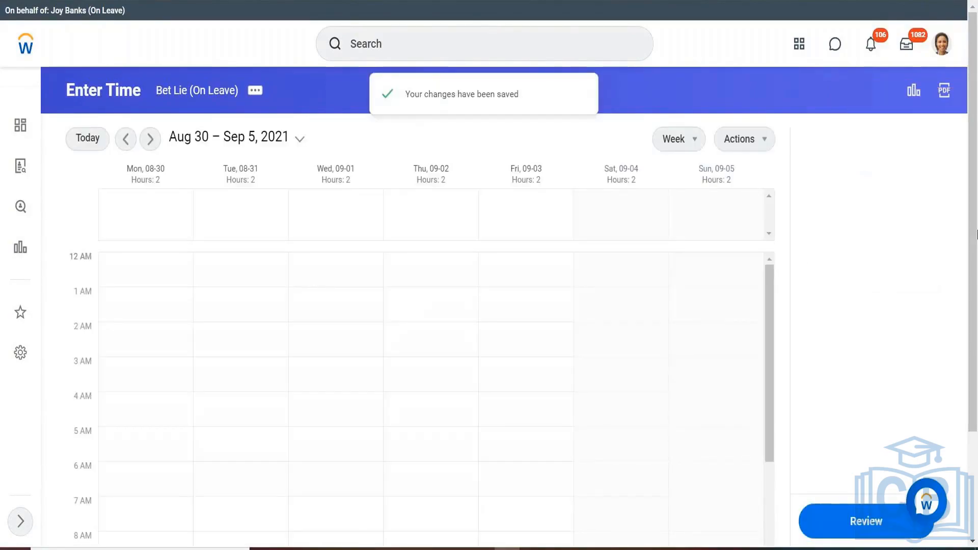
Open the Sunday, September 5 time entry and view its time block details.
drag(975, 187, 977, 231)
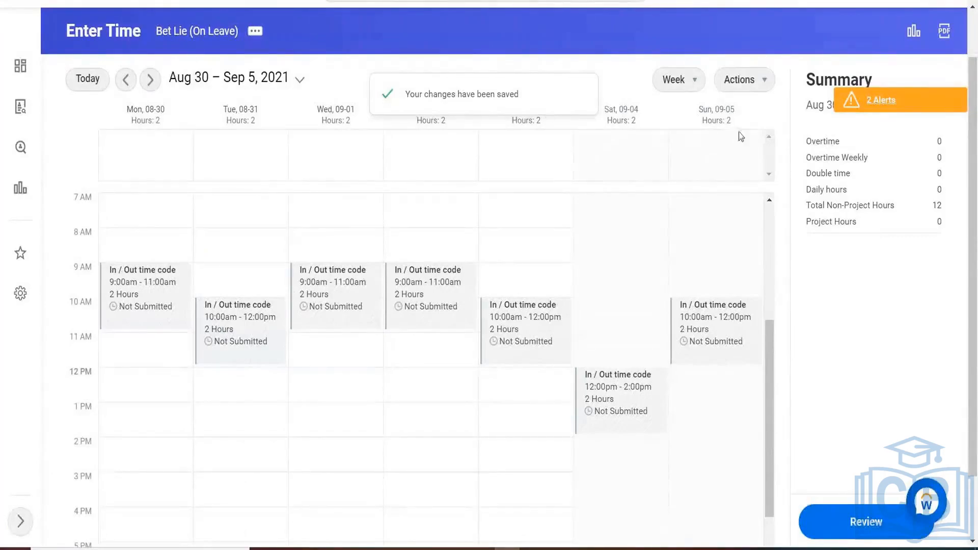
click(718, 336)
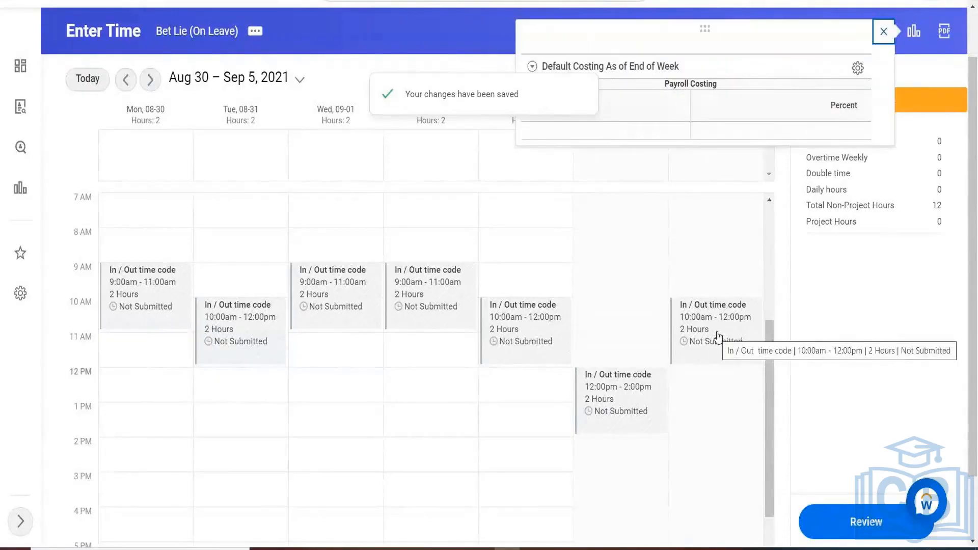
key(Escape)
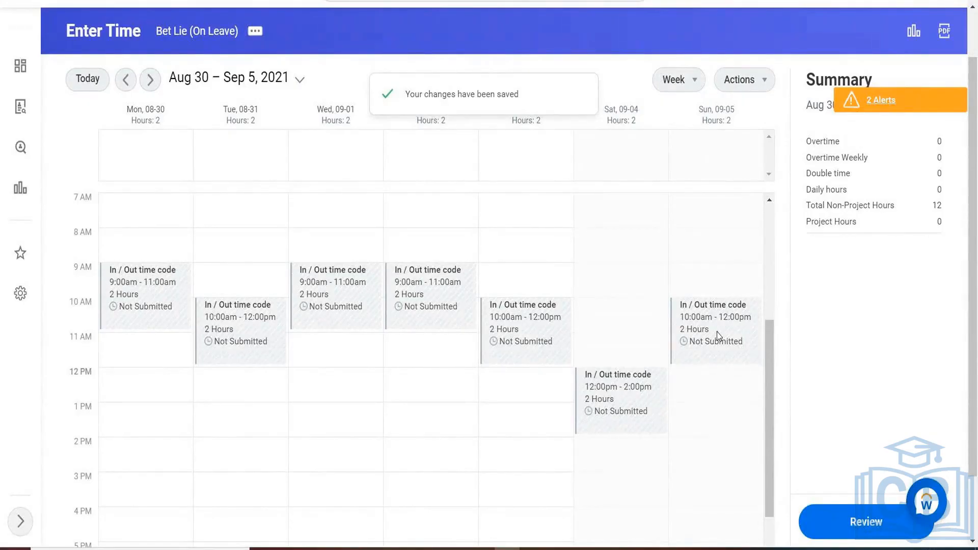
click(717, 333)
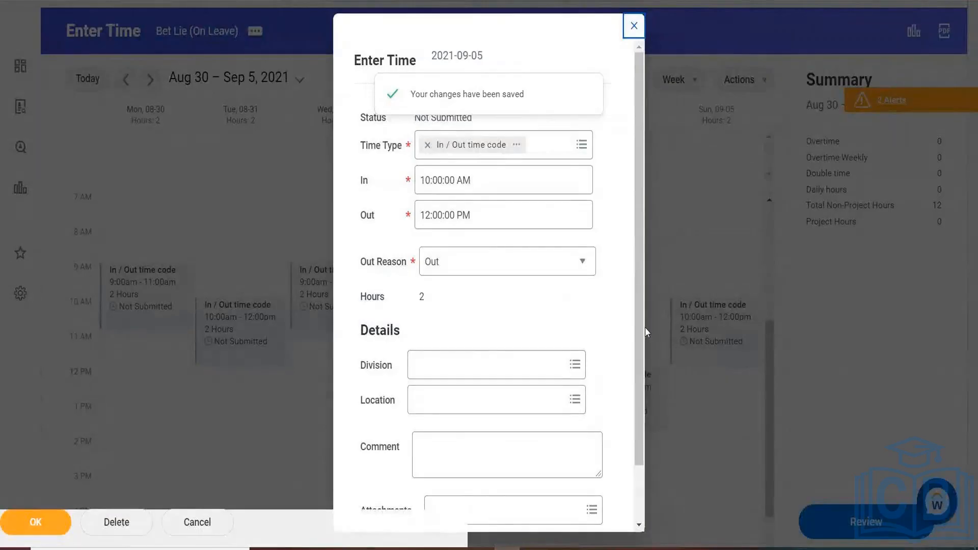
scroll(636, 390, down, 2)
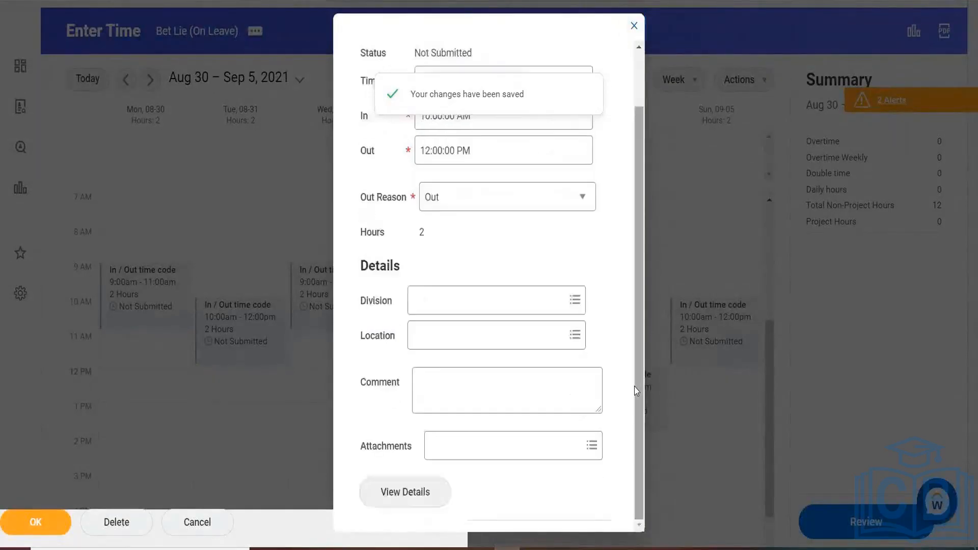
click(406, 492)
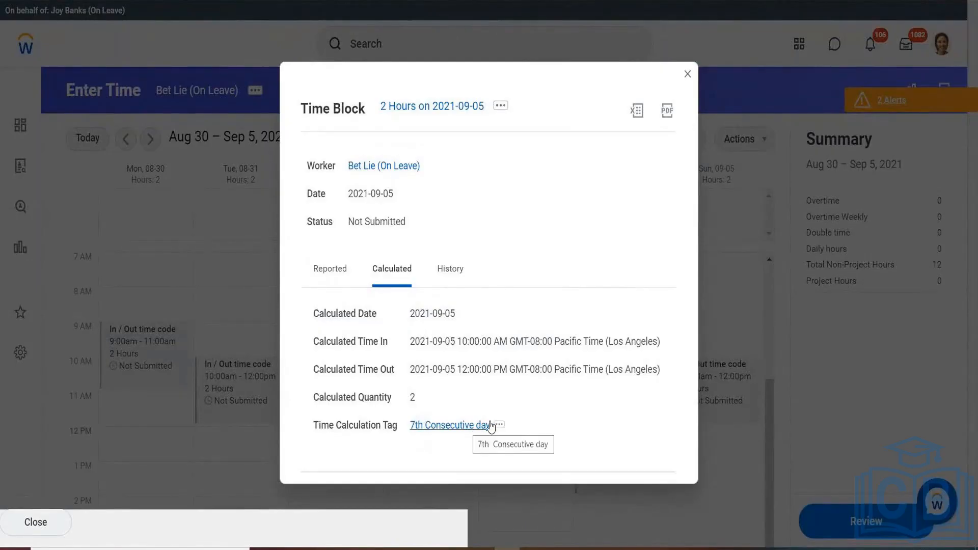
Preview the 7th Consecutive day time calculation tag on the Sunday time block, and close the preview and the details.
mouse_move(494, 426)
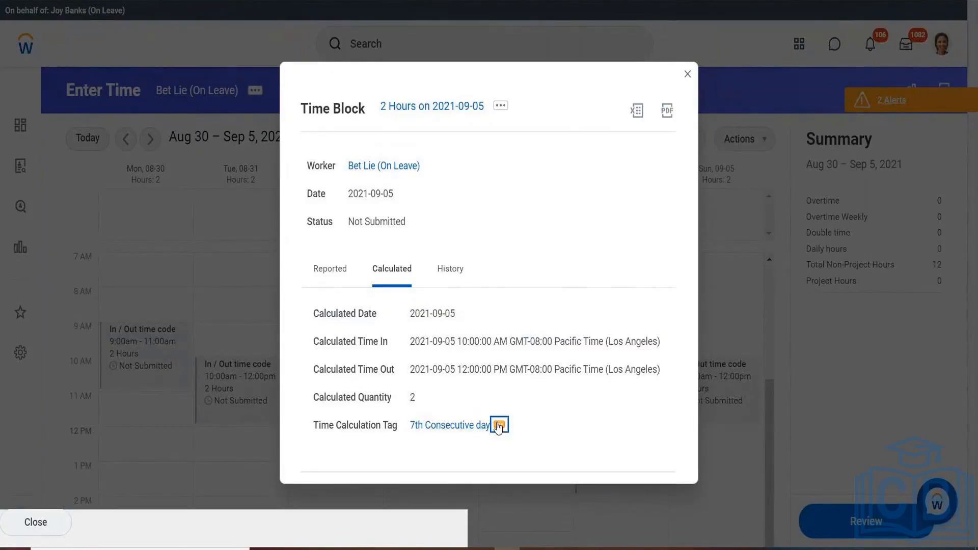
click(499, 425)
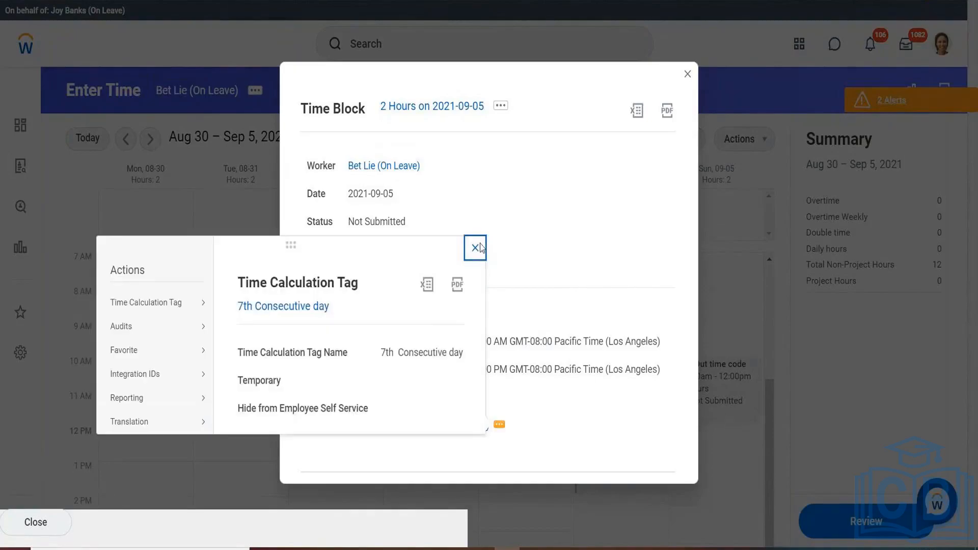
click(476, 248)
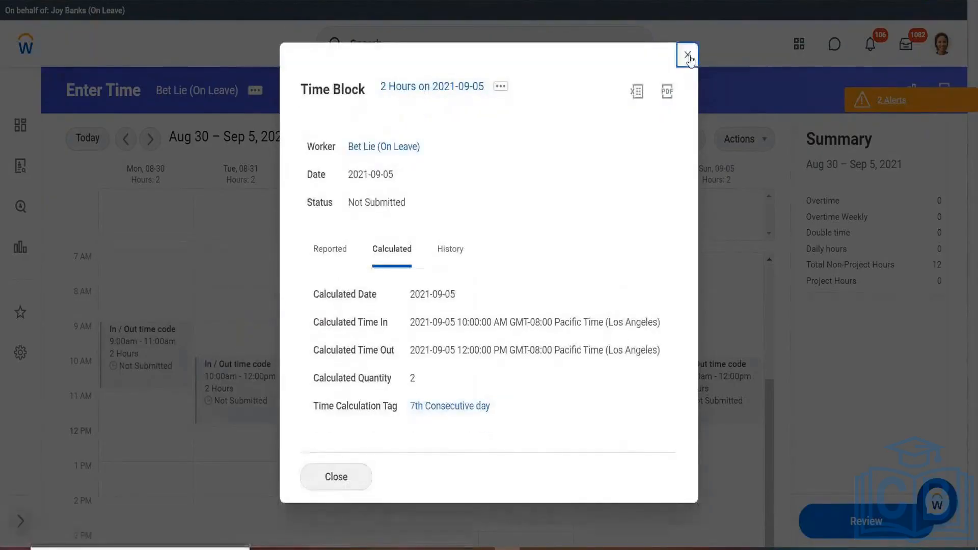
click(688, 55)
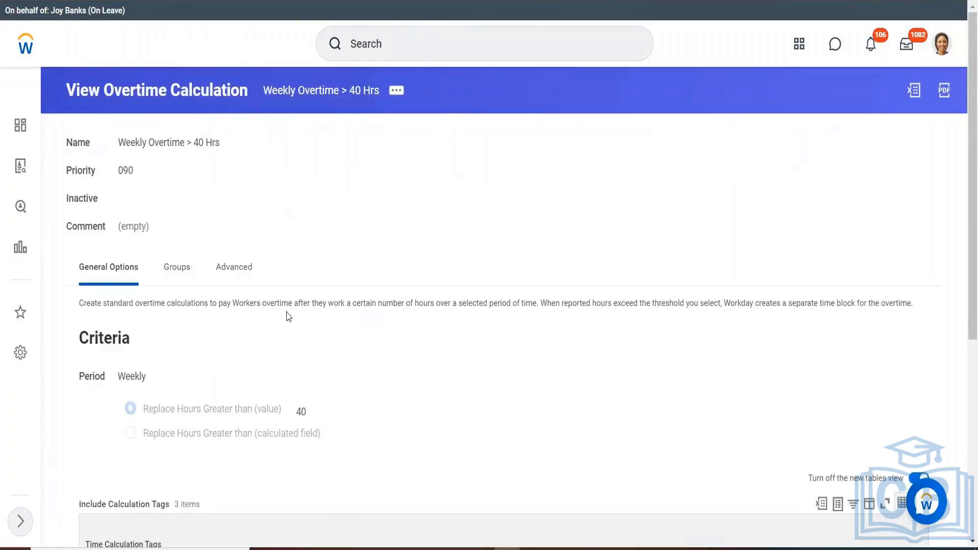
click(385, 38)
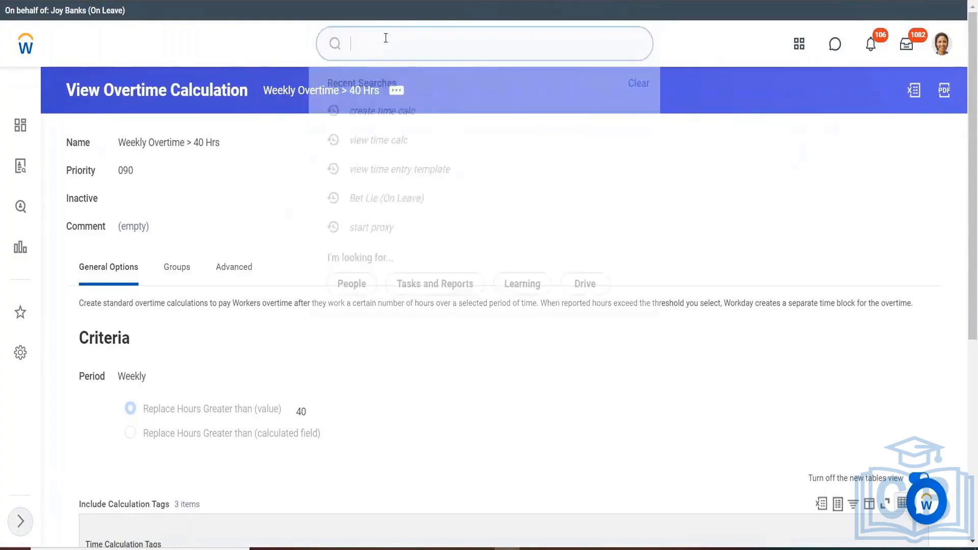
click(393, 169)
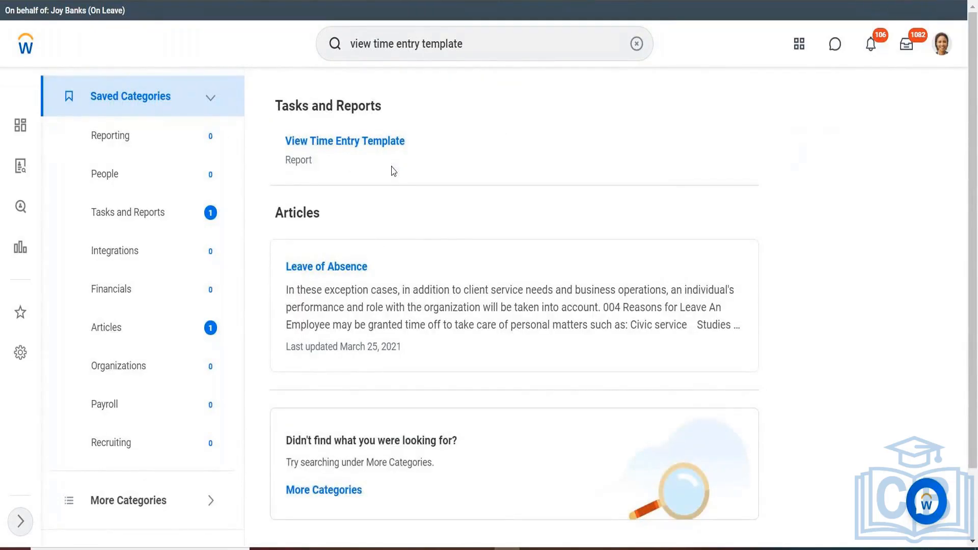
click(328, 144)
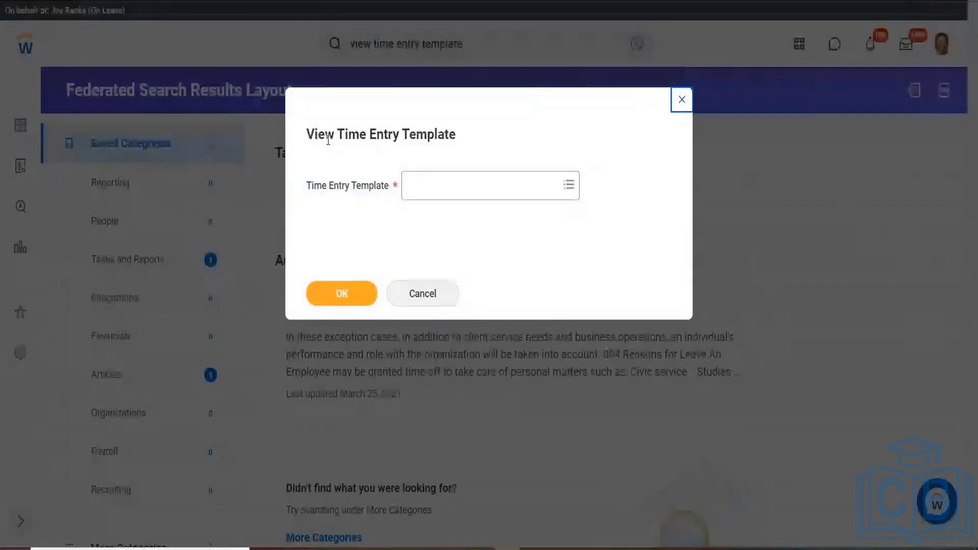
click(455, 182)
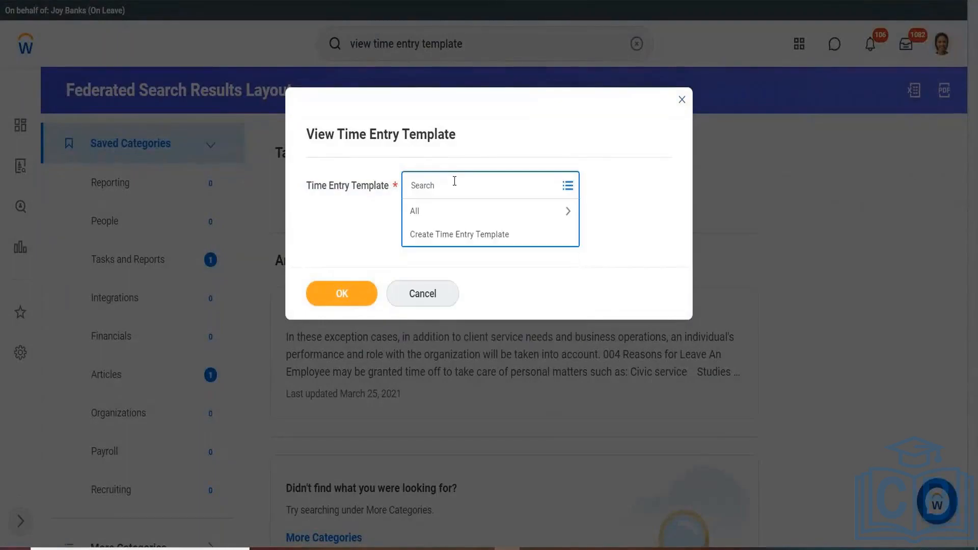
text(bet)
key(Return)
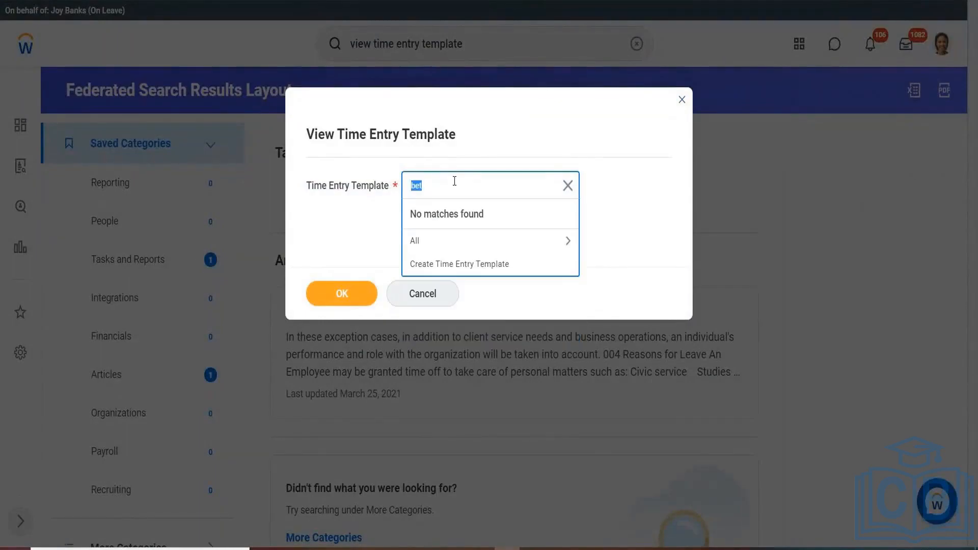
click(567, 185)
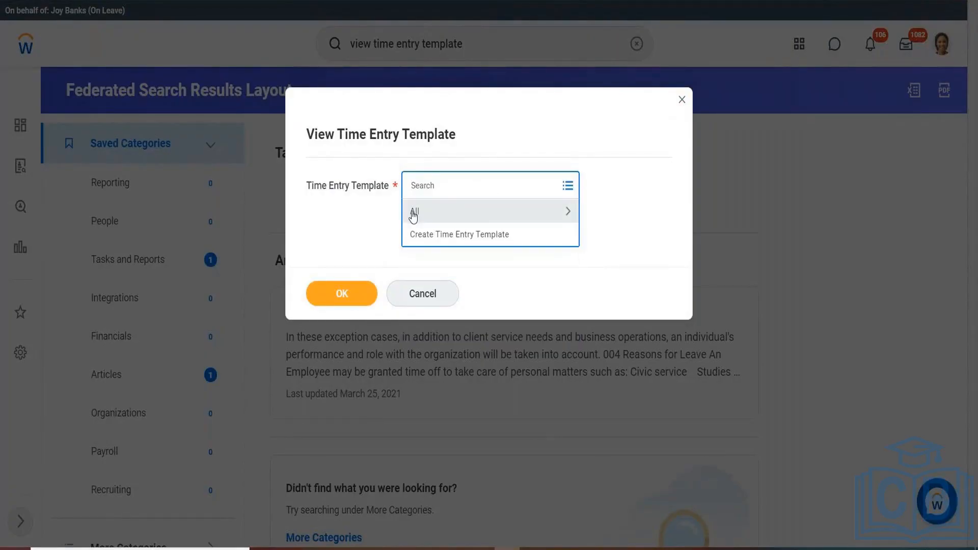
click(683, 100)
click(682, 100)
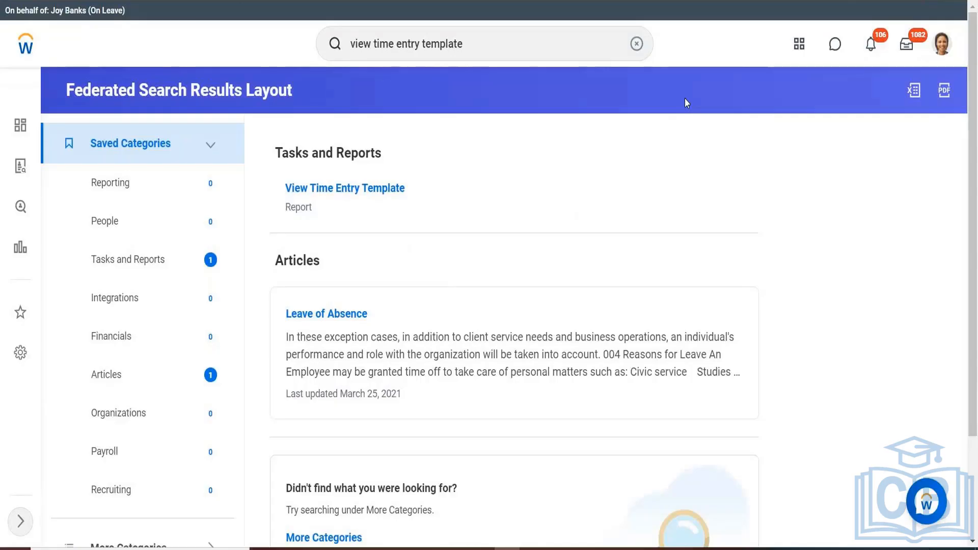
Change the search text to "view workers time" and search for matching tasks and reports.
click(372, 43)
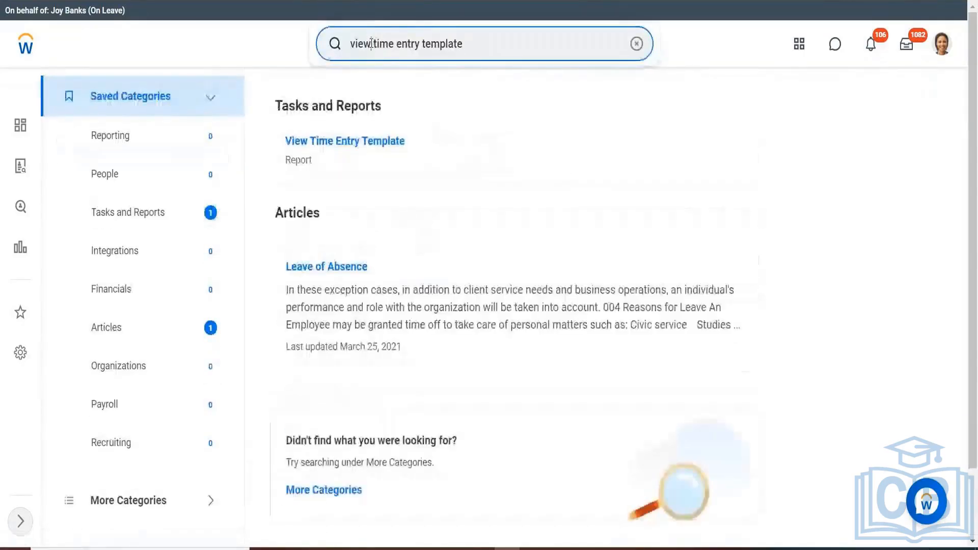
text(workers)
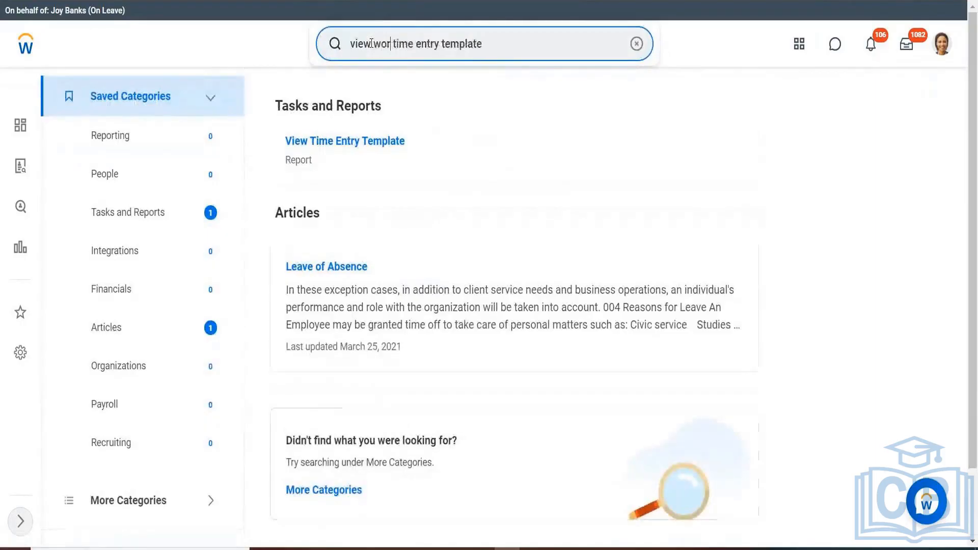
click(508, 44)
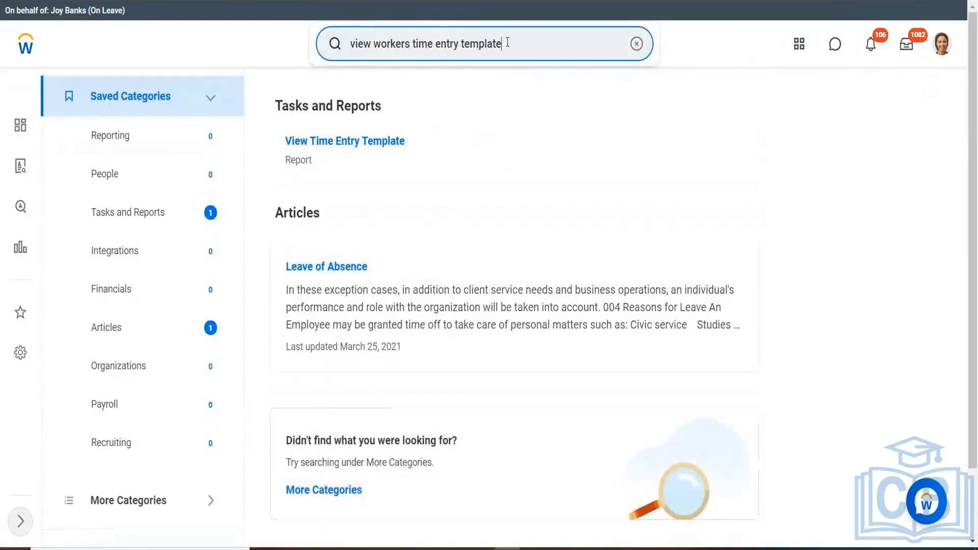
key(BackSpace)
key(BackSpace)
key(BackSpace)
key(BackSpace)
key(BackSpace)
key(BackSpace)
key(BackSpace)
key(BackSpace)
key(BackSpace)
key(BackSpace)
key(BackSpace)
key(BackSpace)
key(BackSpace)
key(BackSpace)
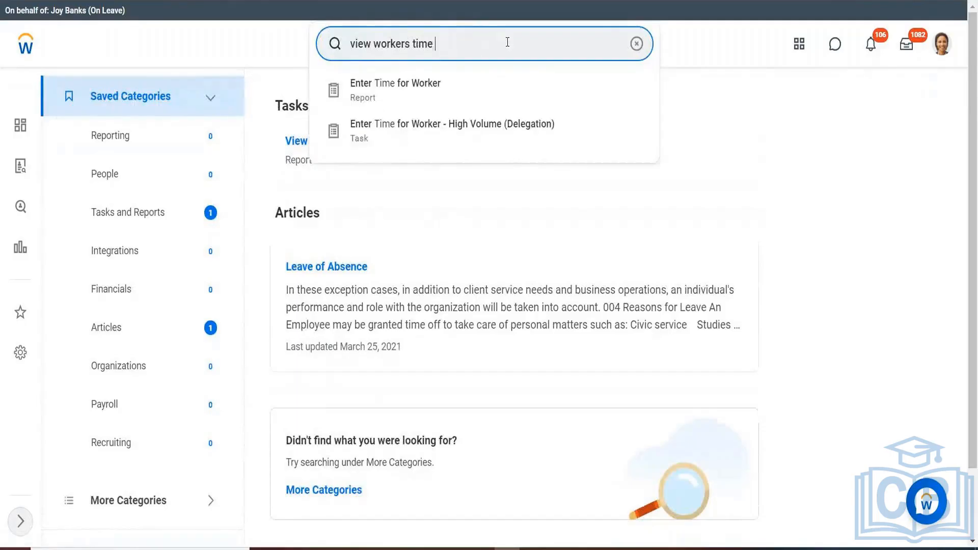
key(Return)
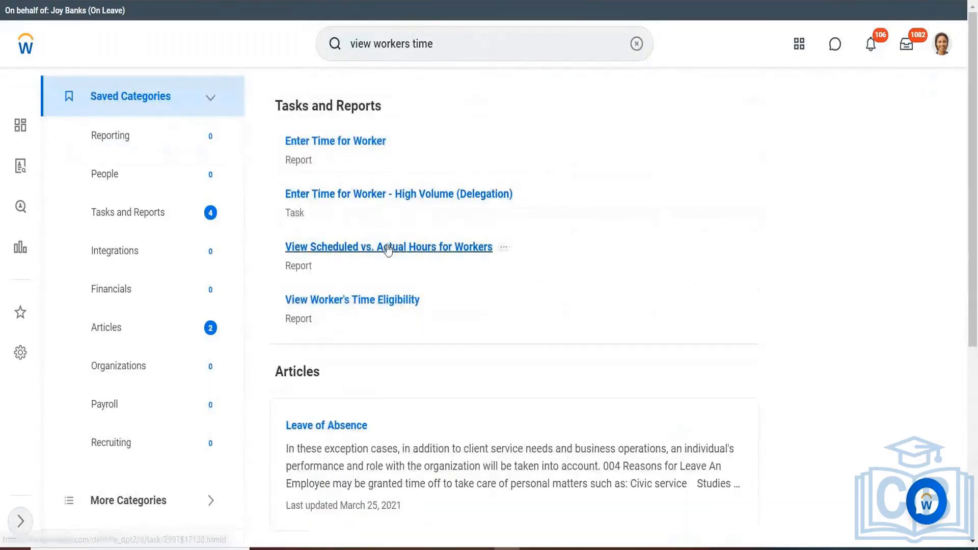
Run the View Worker's Time Eligibility report for the worker whose time was entered.
click(355, 301)
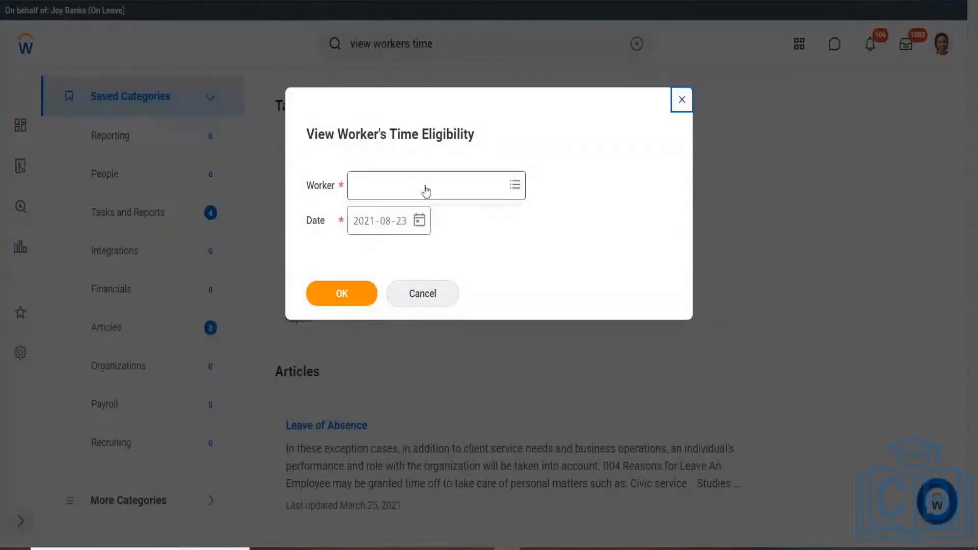
click(414, 184)
text(bet lie)
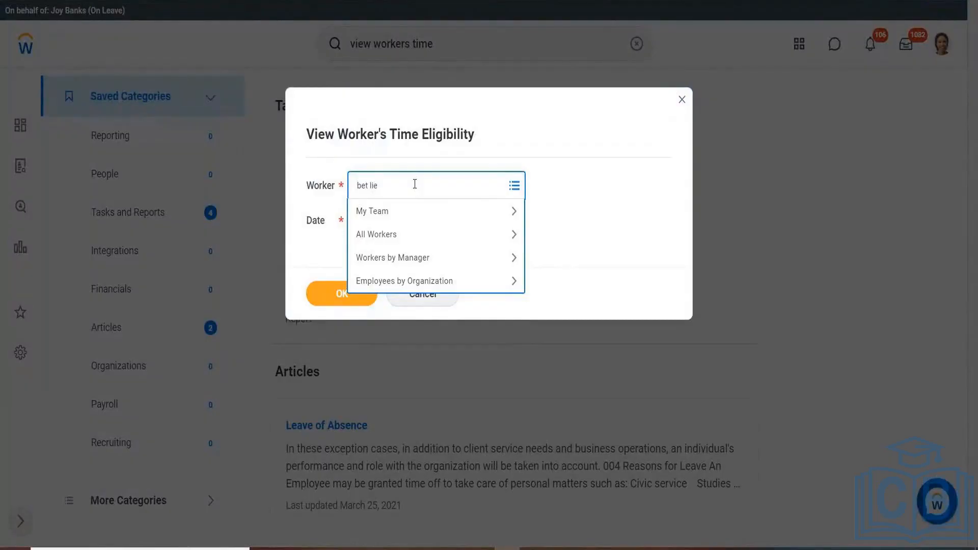
key(Return)
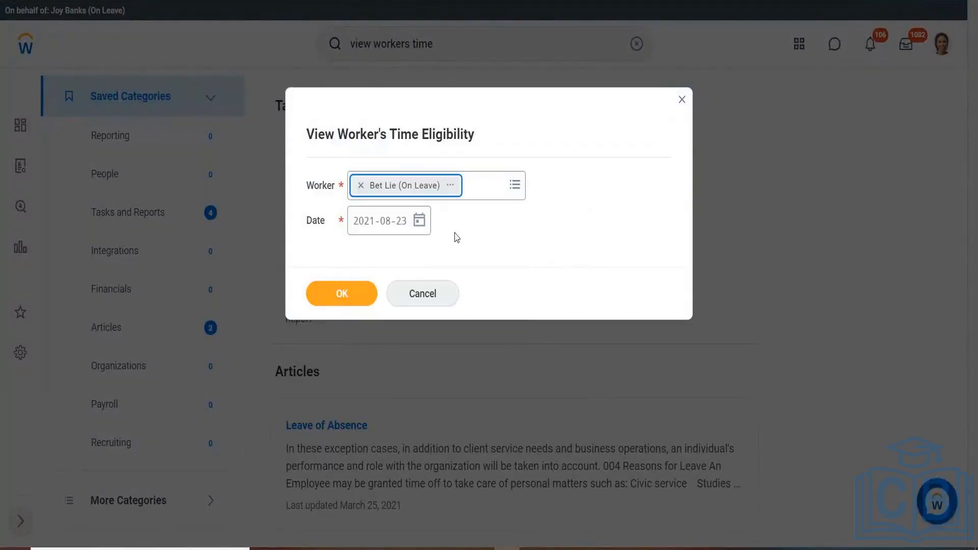
click(356, 299)
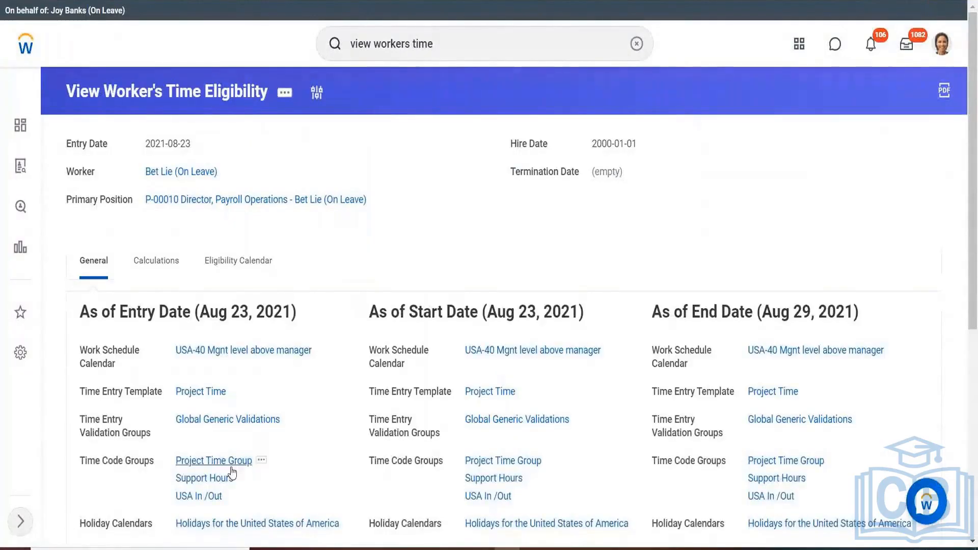
Open the worker's Project Time time entry template as of the entry date and examine its daily and weekly totals.
click(194, 394)
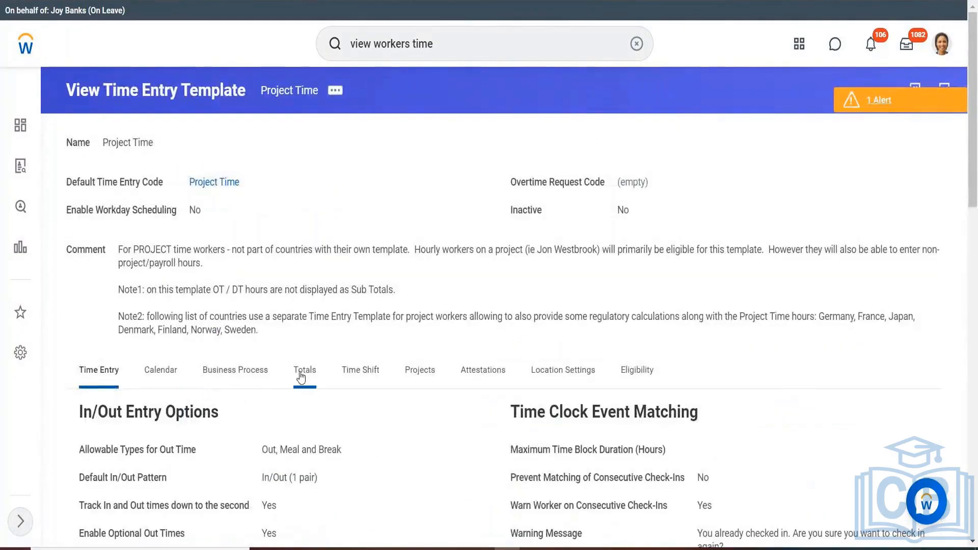
click(305, 370)
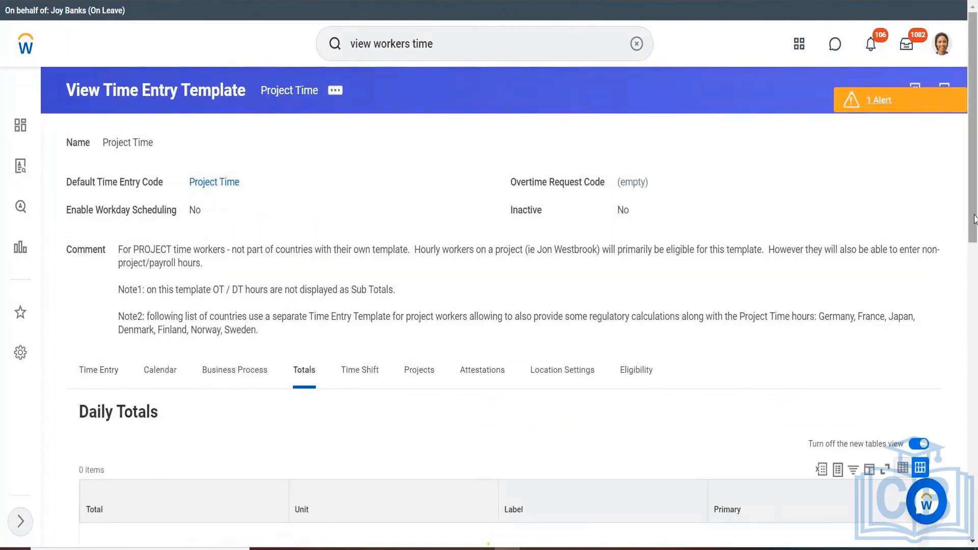
drag(974, 219, 975, 523)
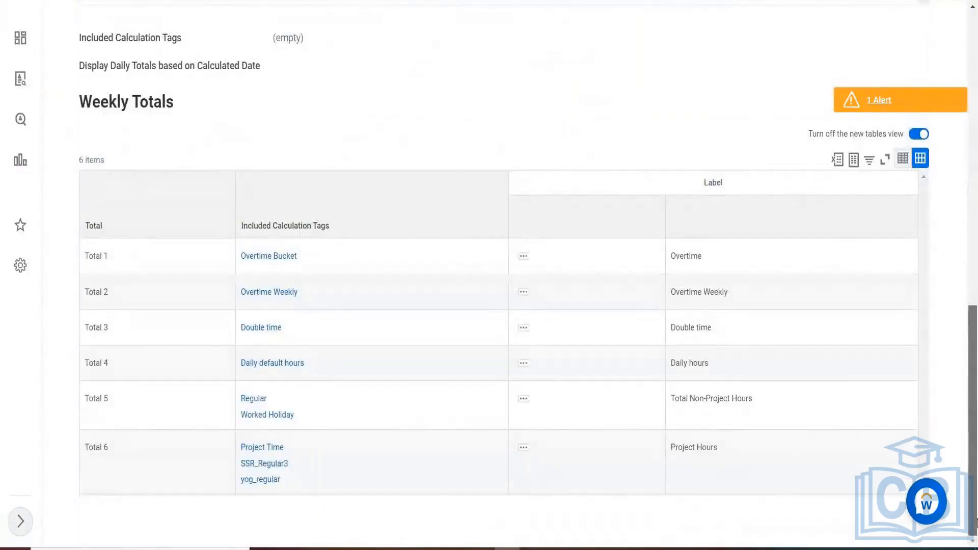
drag(975, 523, 971, 217)
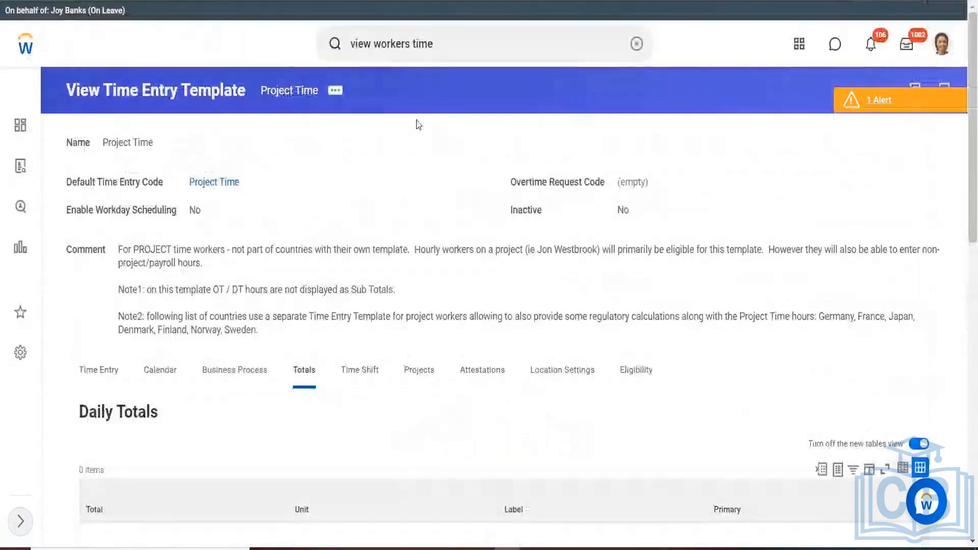
Open the Project Time time entry template for editing and show its totals settings.
click(335, 91)
mouse_move(418, 137)
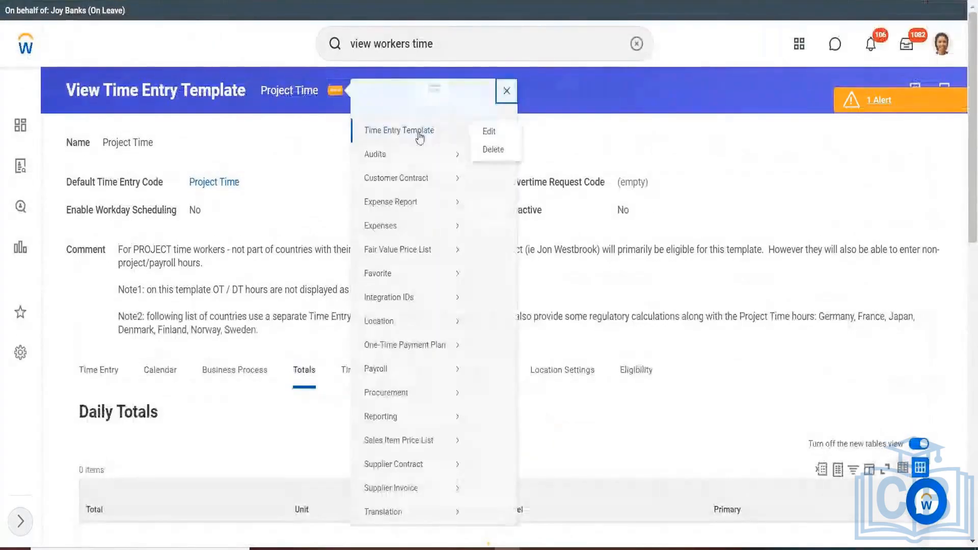
click(490, 132)
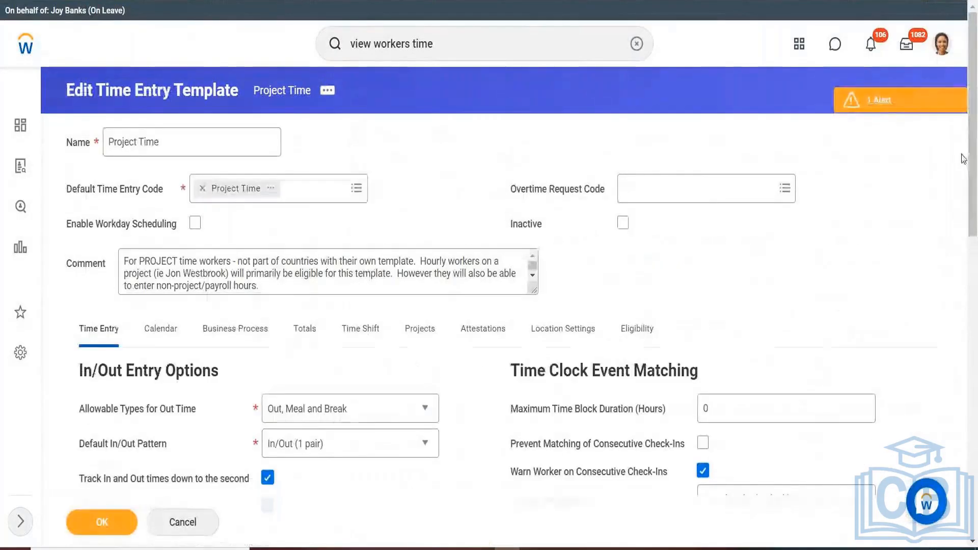
drag(961, 155, 975, 519)
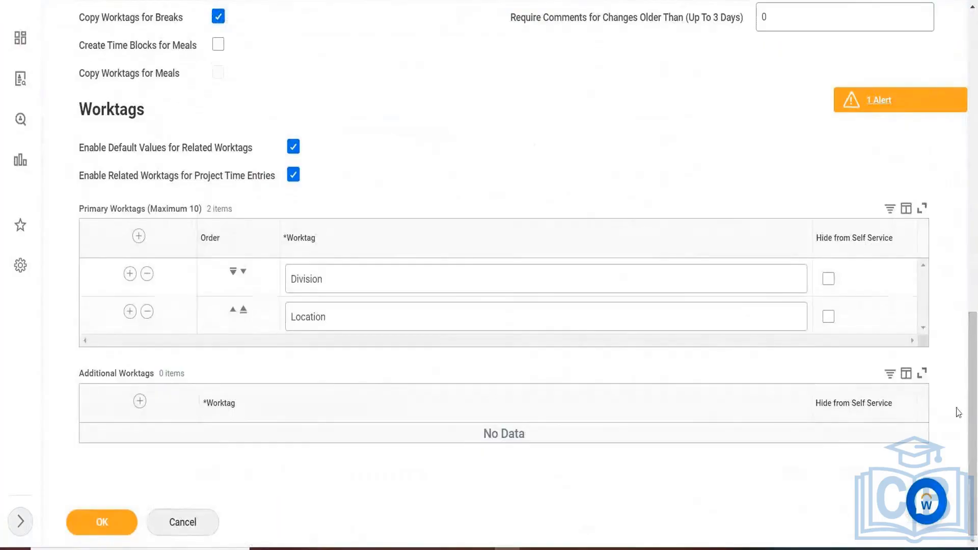
drag(972, 358, 974, 114)
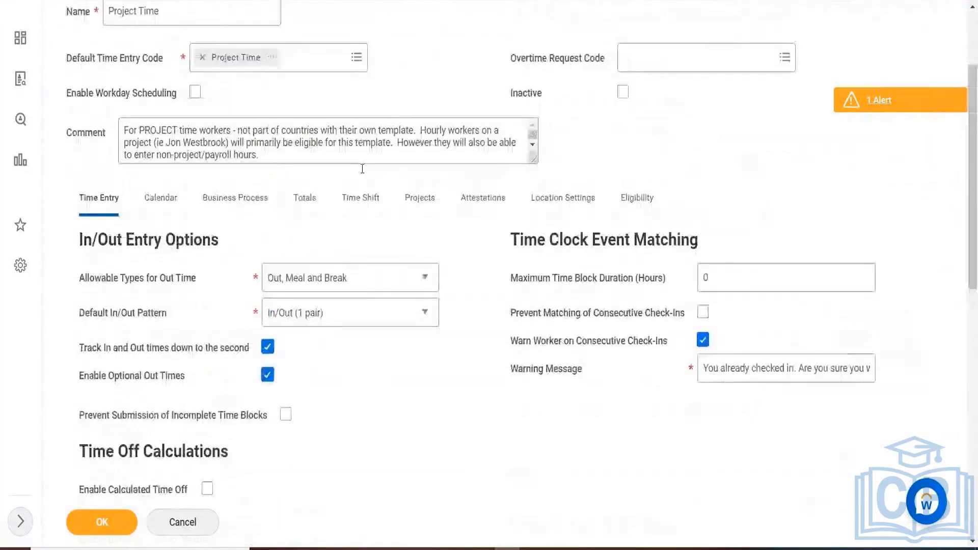
click(306, 200)
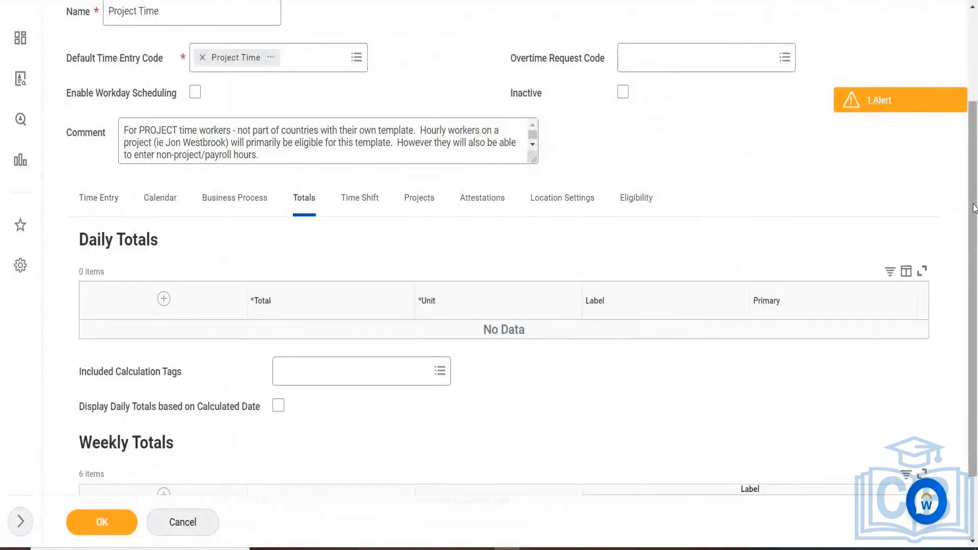
drag(973, 207, 975, 288)
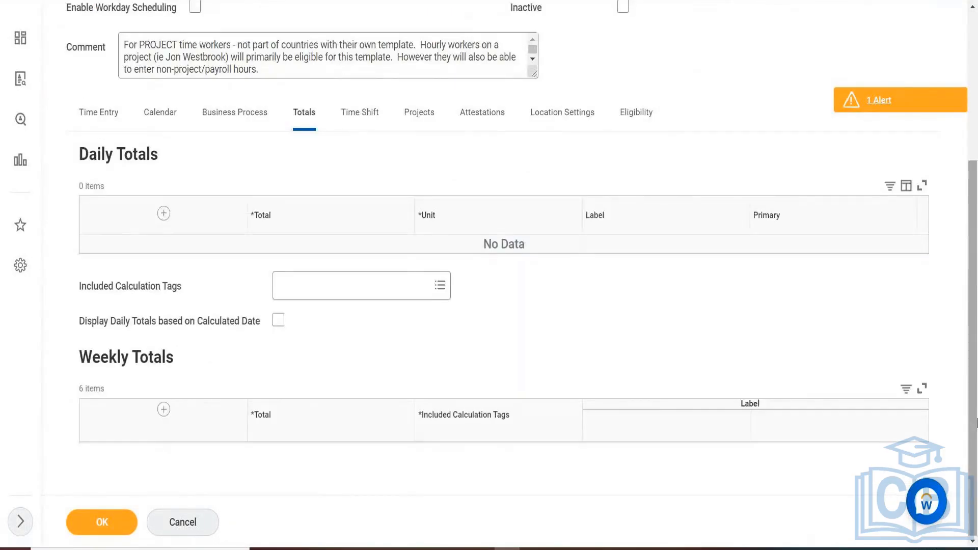
scroll(414, 282, down, 6)
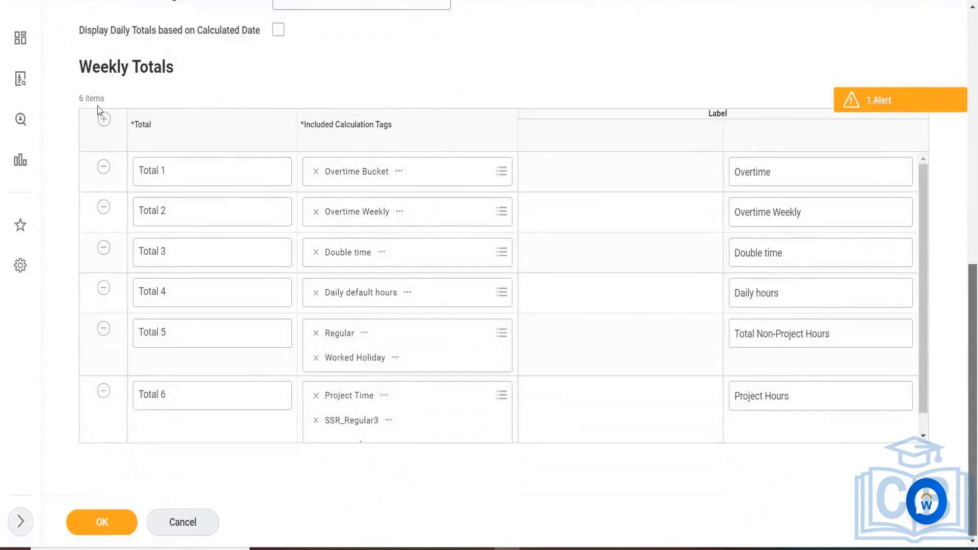
click(104, 120)
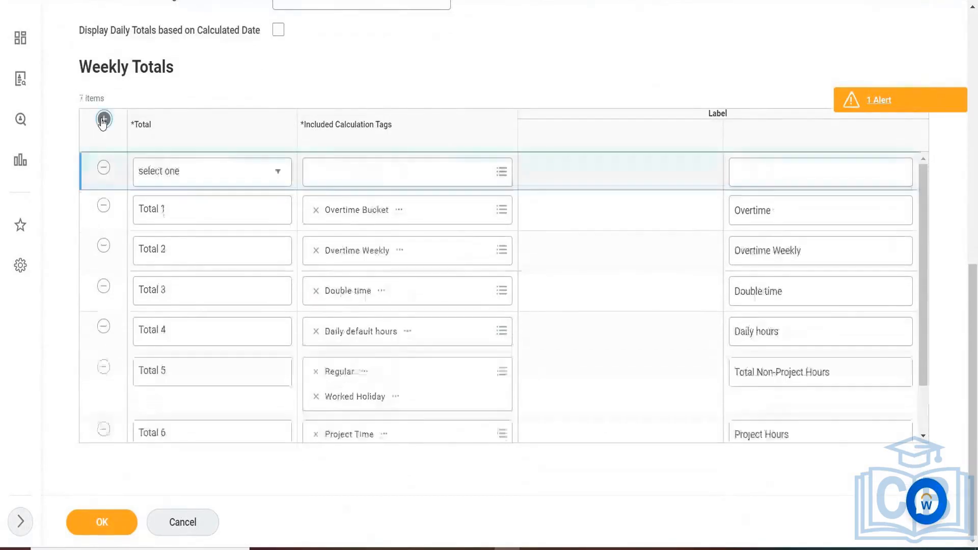
click(273, 176)
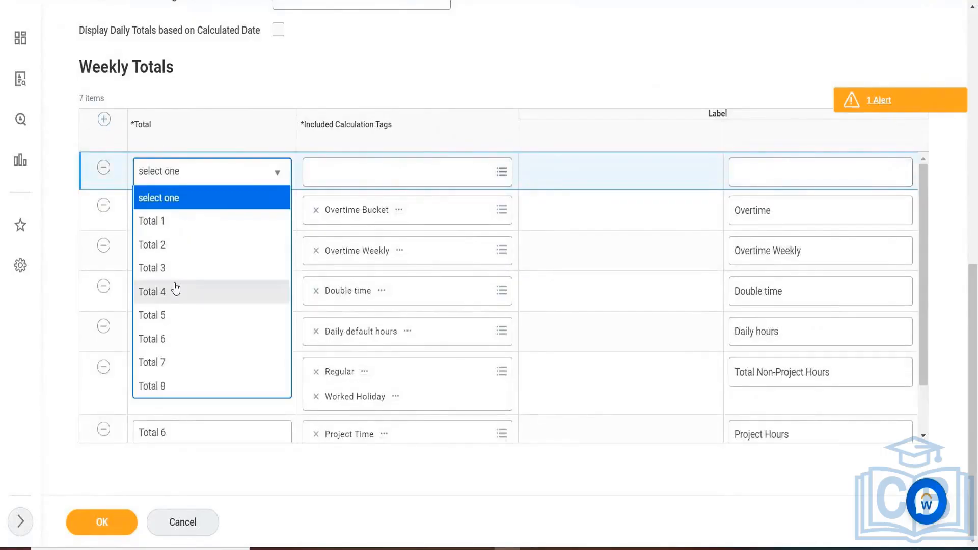
click(164, 314)
click(344, 175)
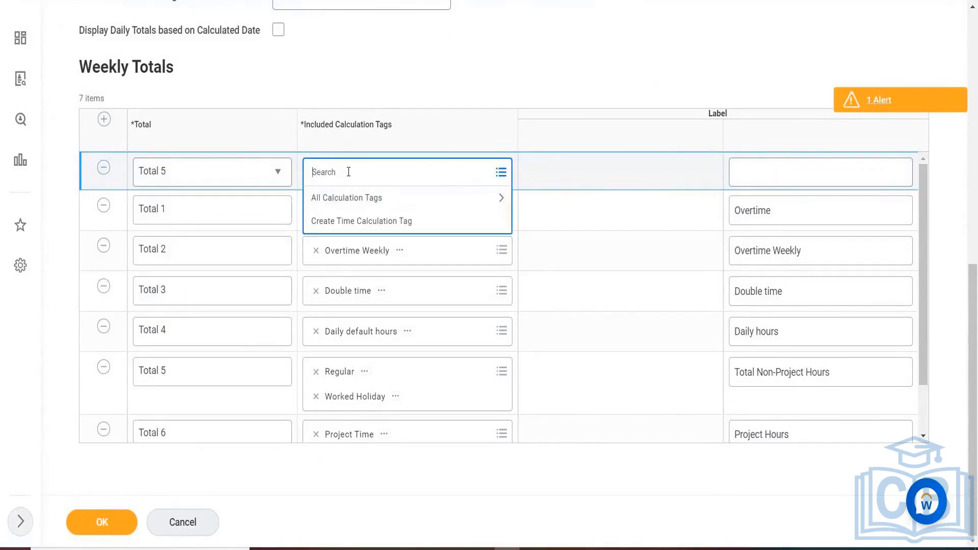
click(277, 173)
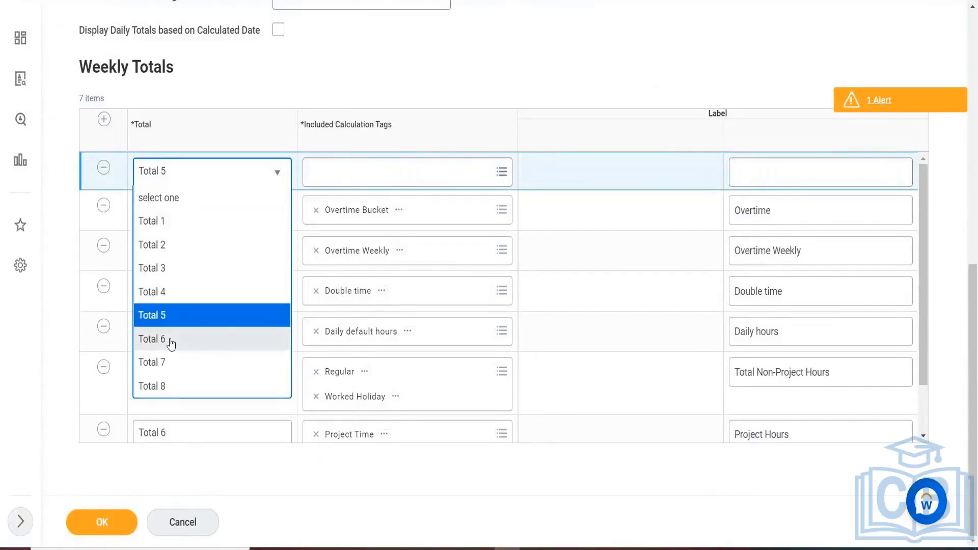
click(158, 199)
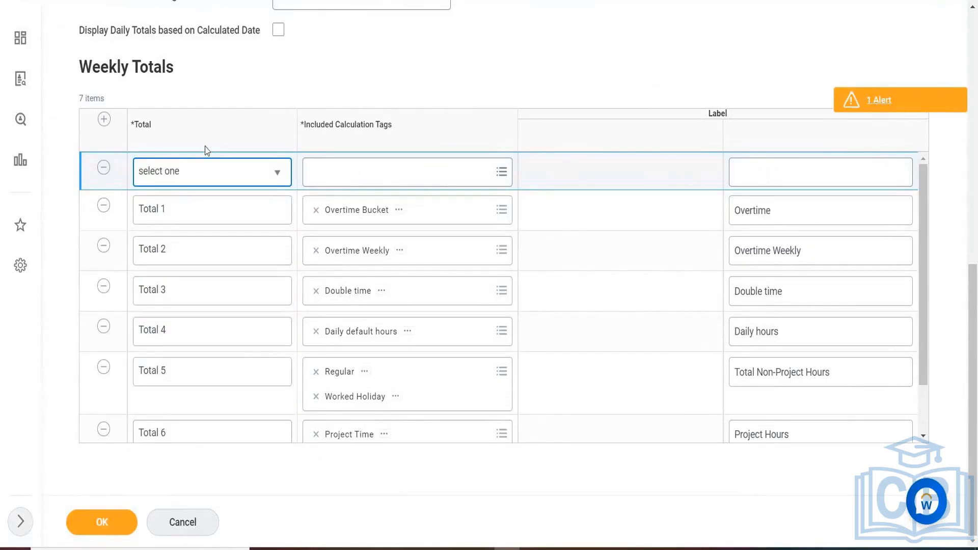
click(103, 172)
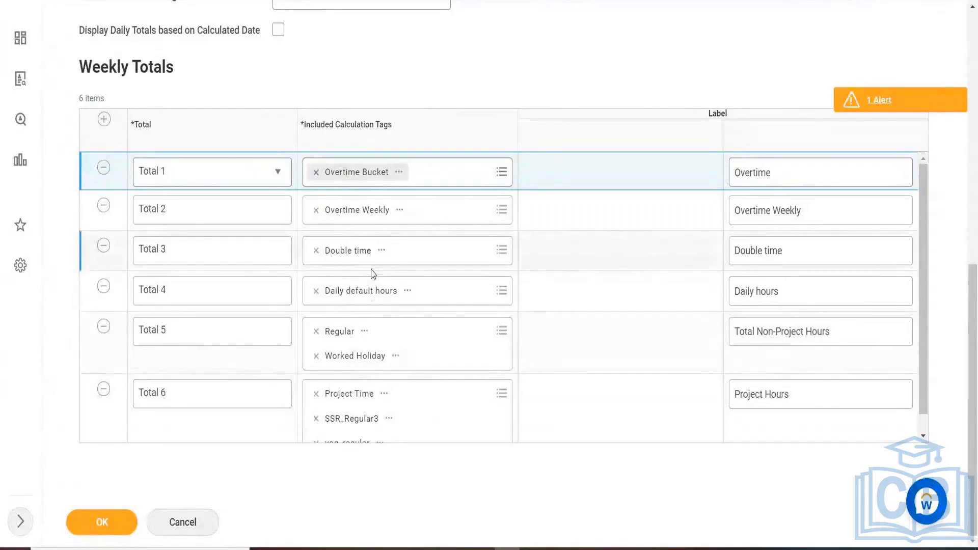
Find the calculation tags matching "7th" and add "7th Consecutive day" to Total 1 in the weekly totals.
click(429, 177)
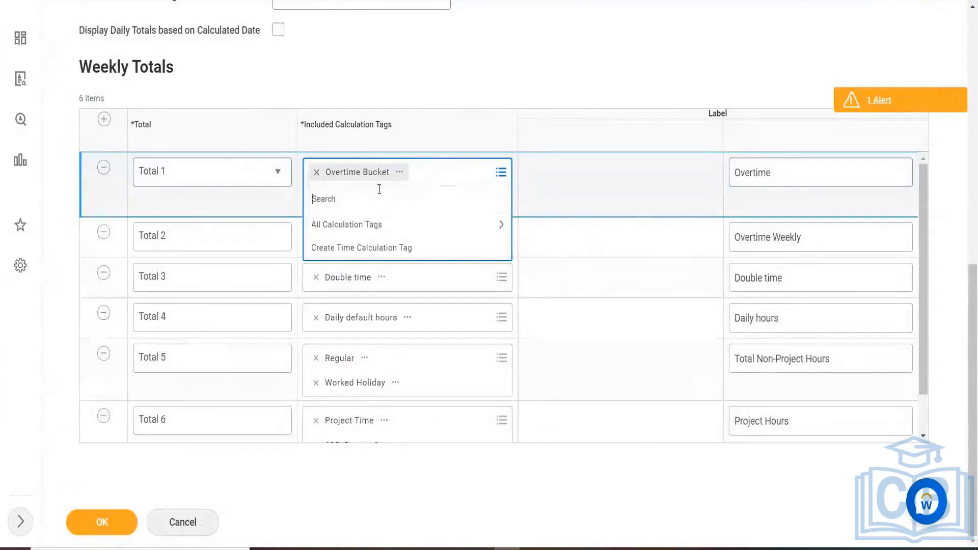
text(o)
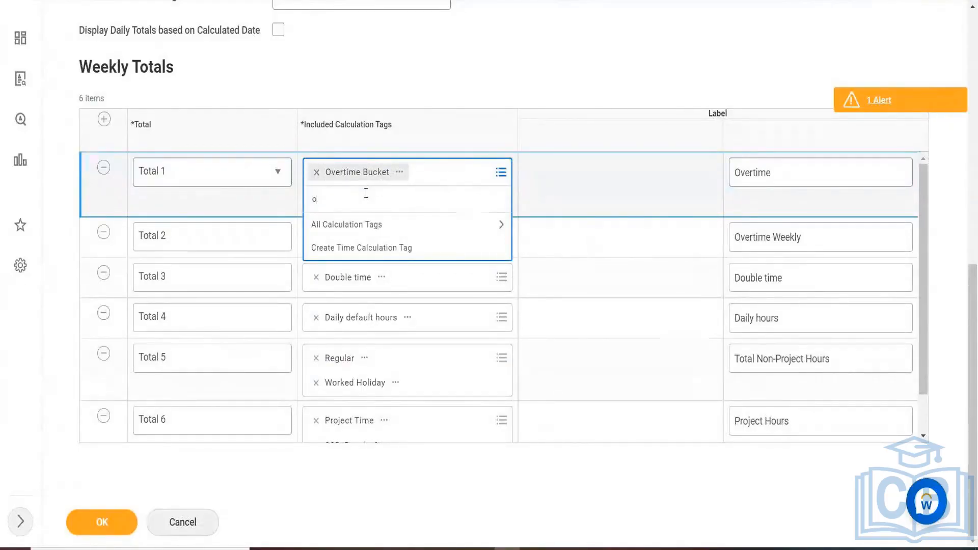
text(ver)
key(Return)
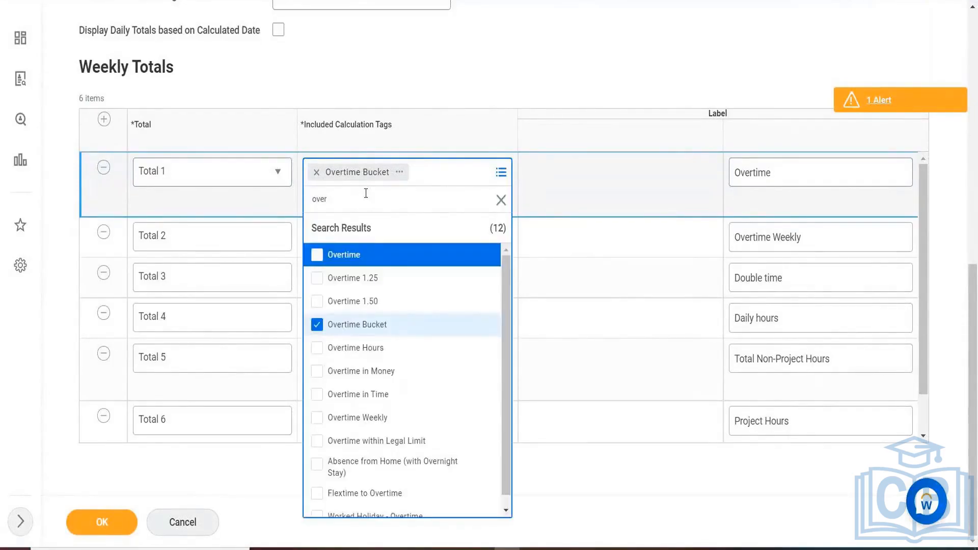
click(501, 200)
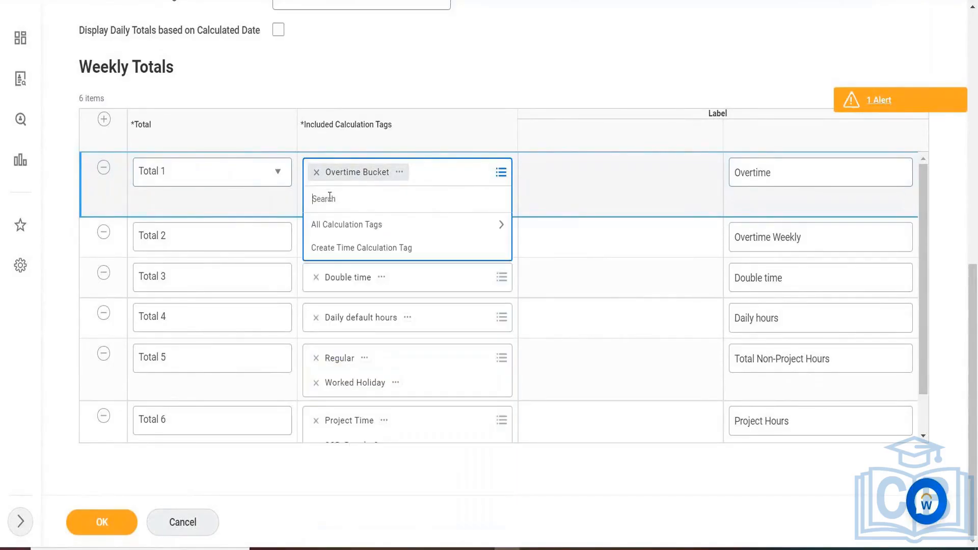
text(7)
key(Return)
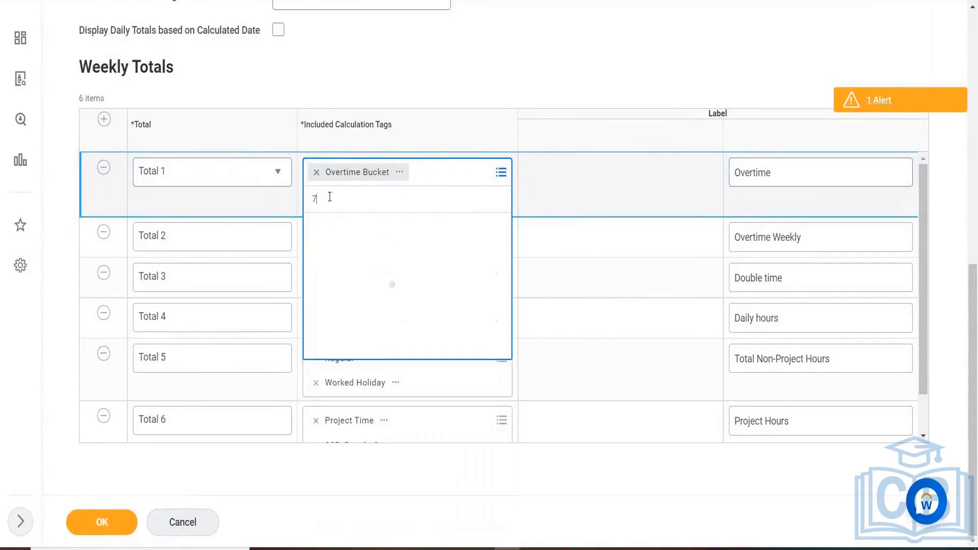
key(BackSpace)
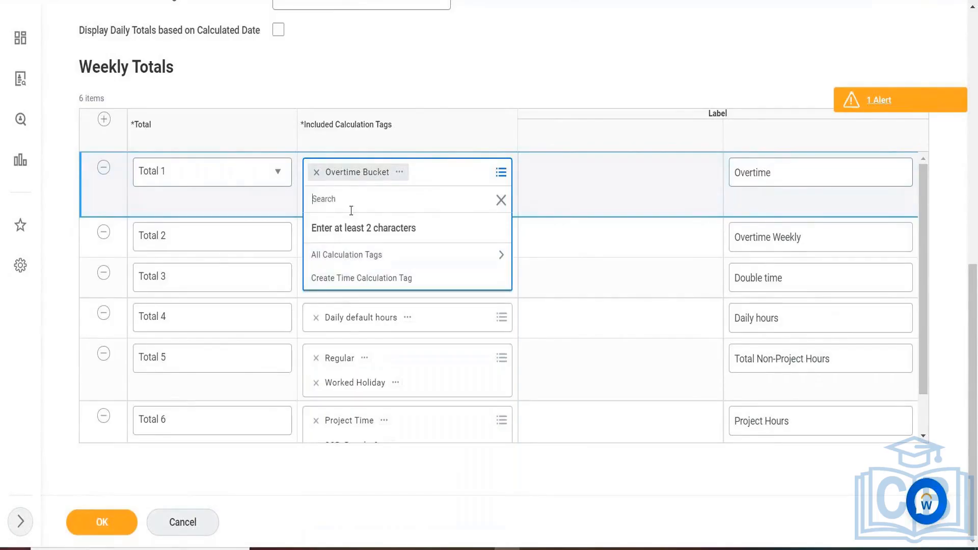
text(7th)
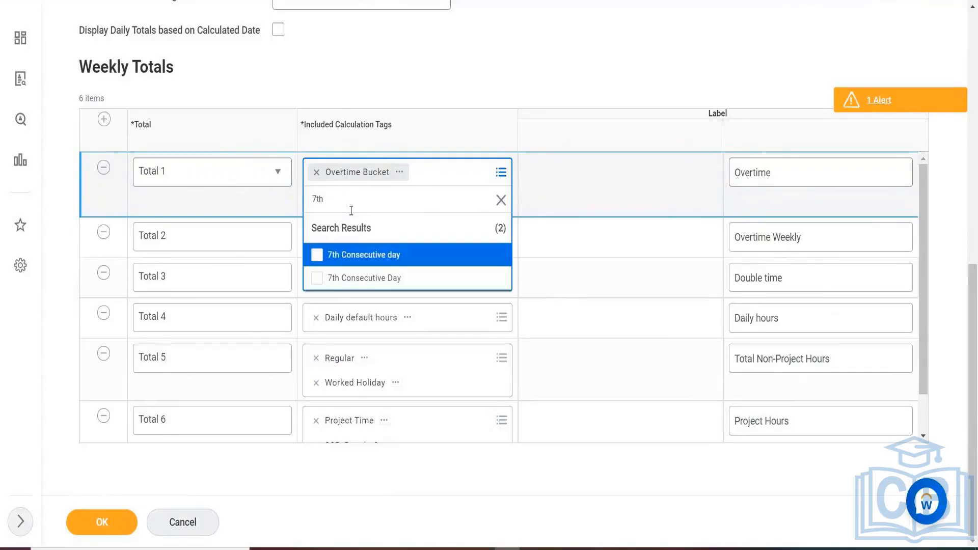
click(342, 261)
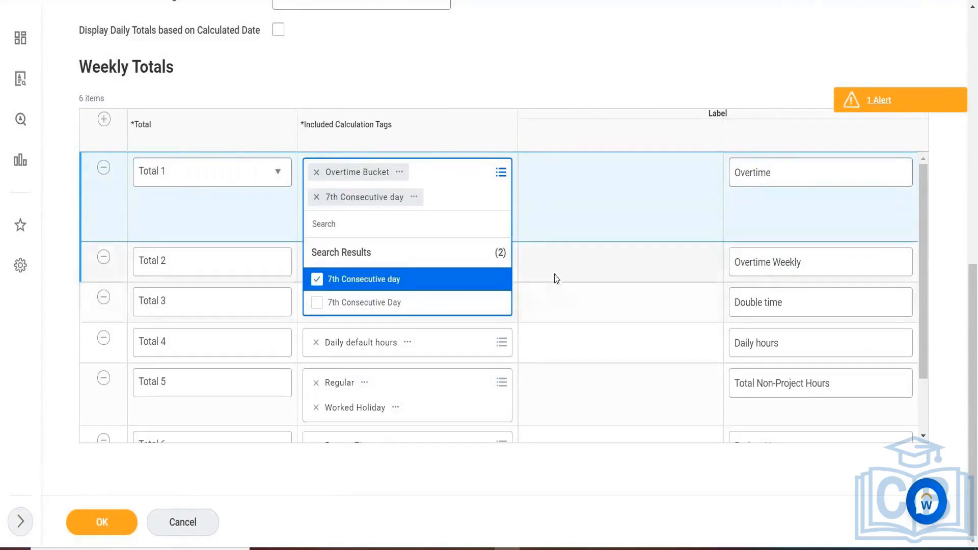
Add the second tag, "7th Consecutive Day", to weekly Total 1 as well and save the template, returning to the worker's weekly time summary.
click(494, 280)
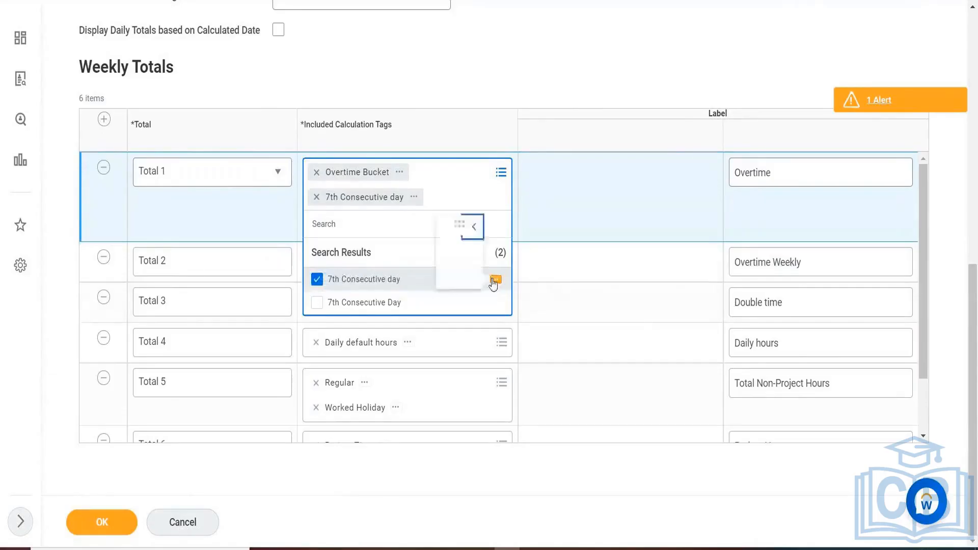
click(475, 228)
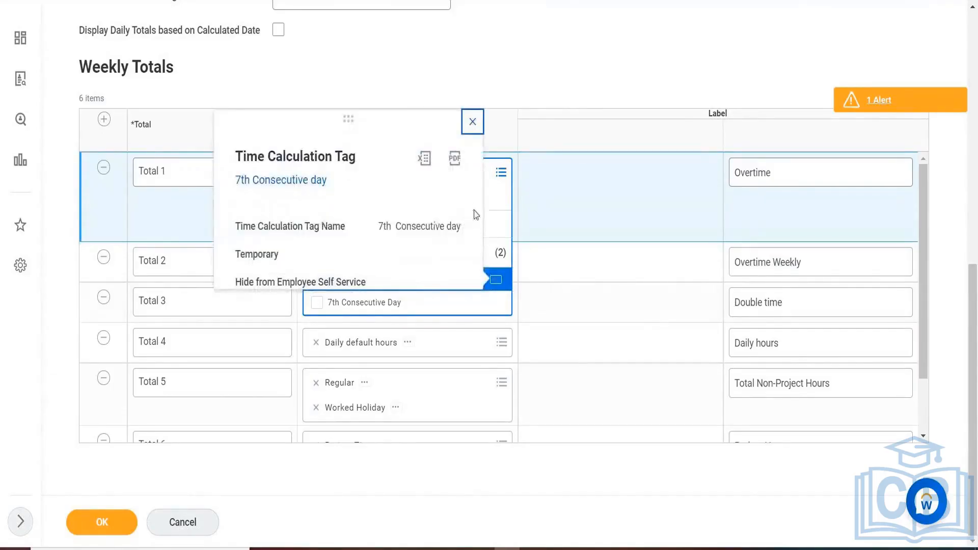
click(472, 118)
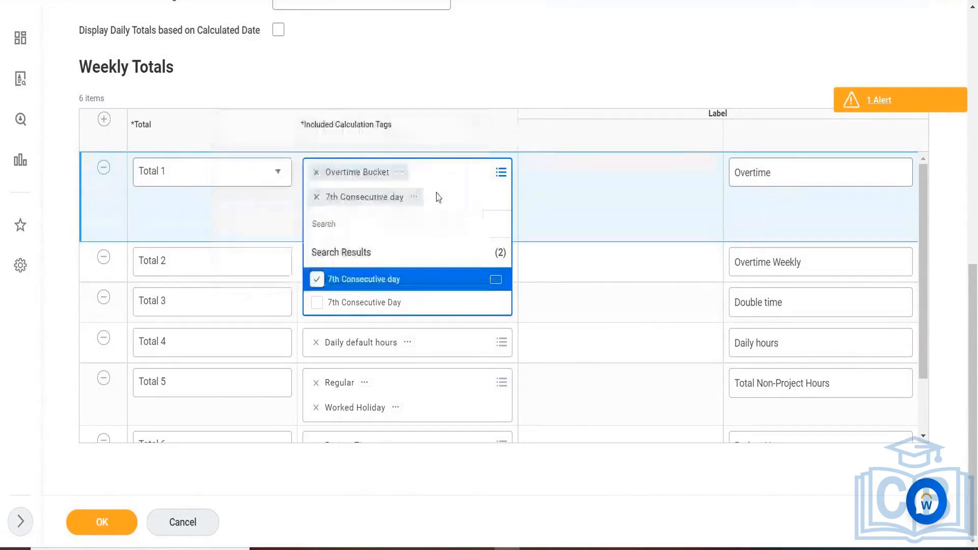
click(316, 303)
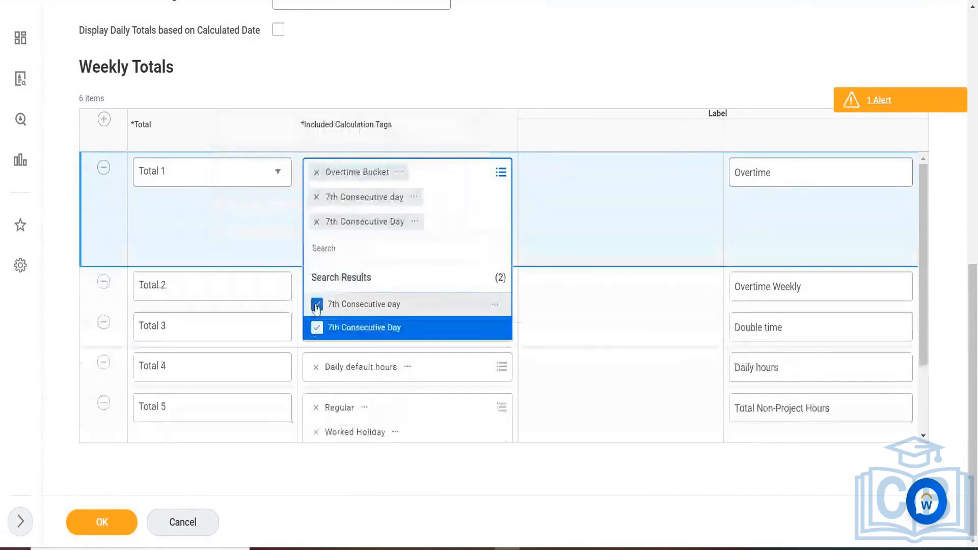
click(641, 182)
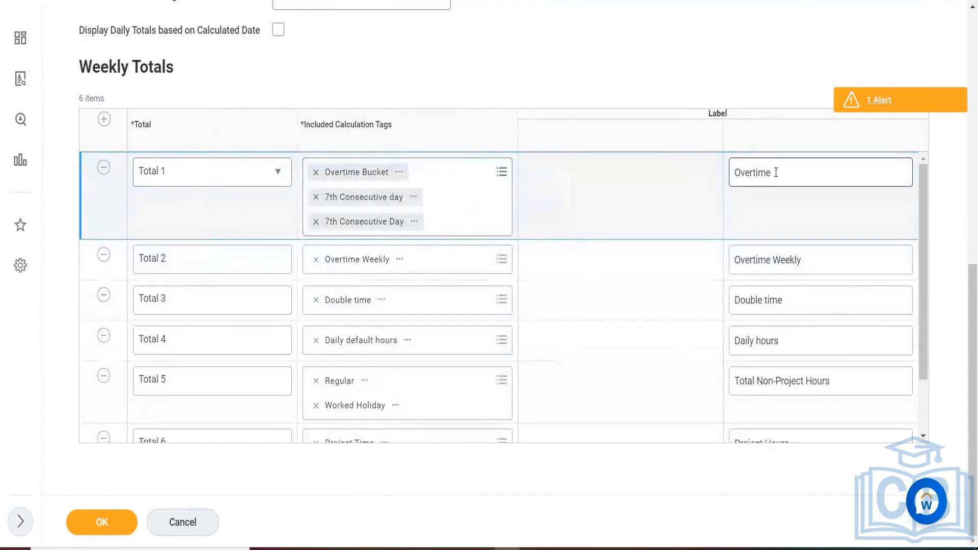
click(94, 524)
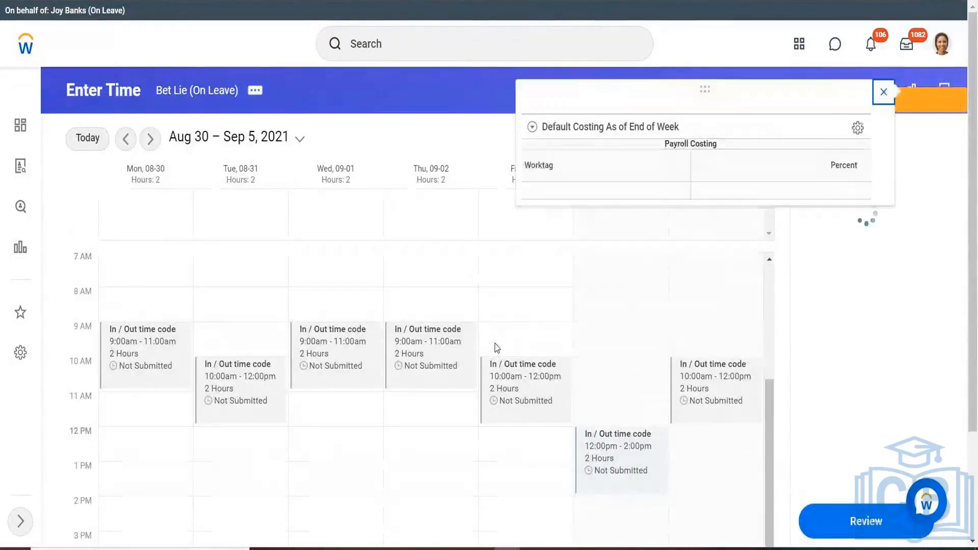
click(883, 93)
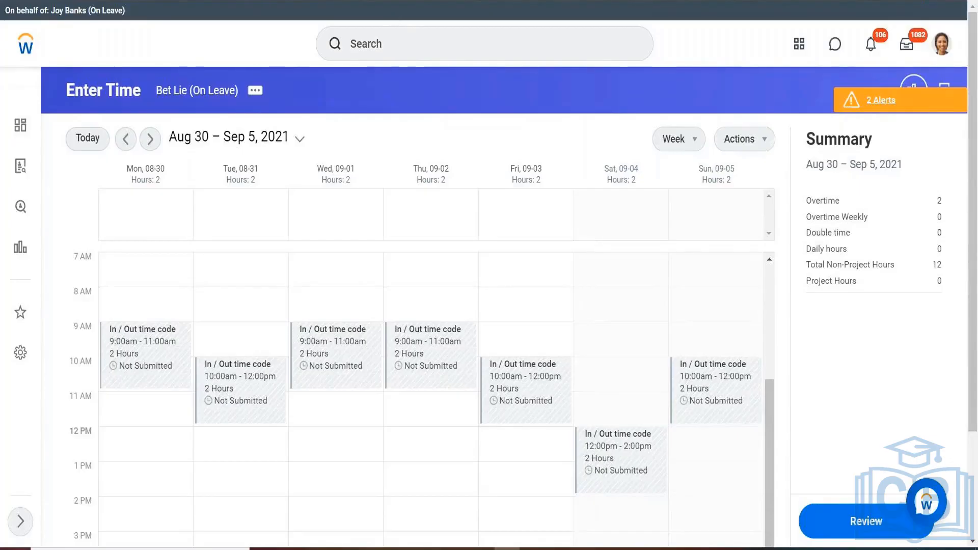
Find the Create Time Calculation task with the search "create time calc" and set the calculation type to Minimum Weekly Hours Calculation.
click(352, 0)
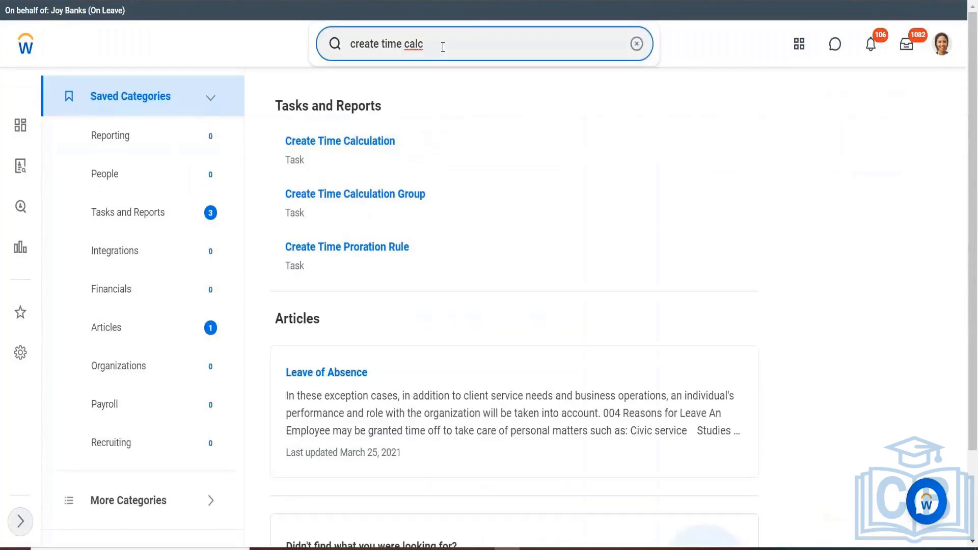
click(329, 145)
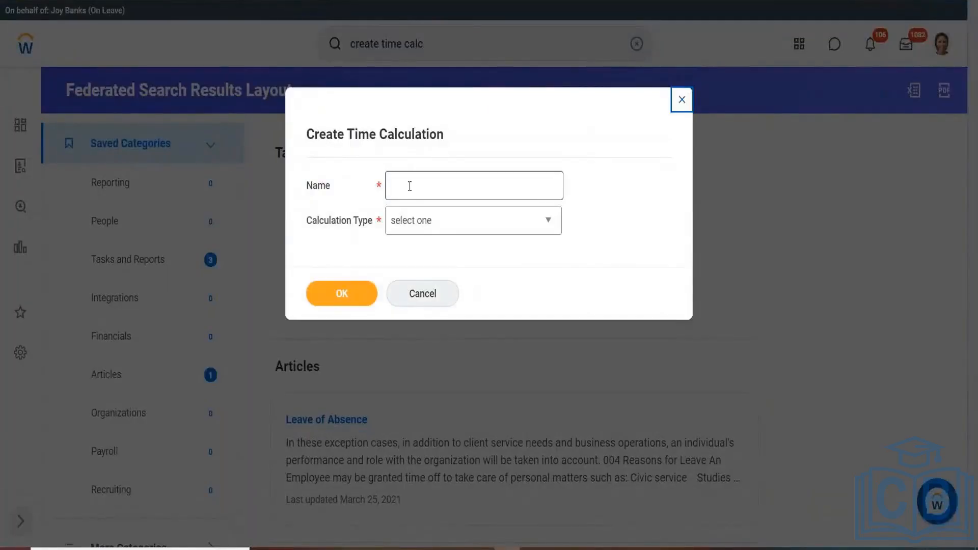
click(409, 186)
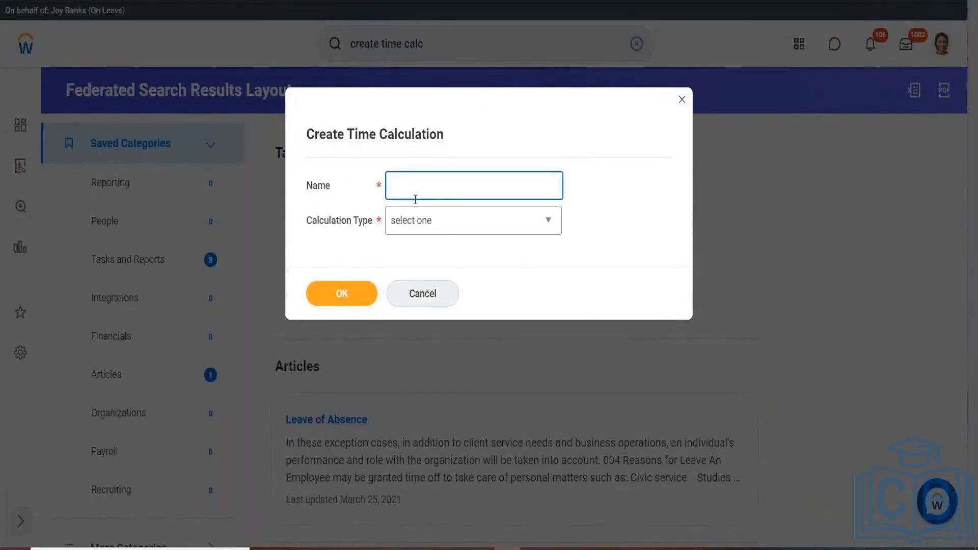
click(418, 222)
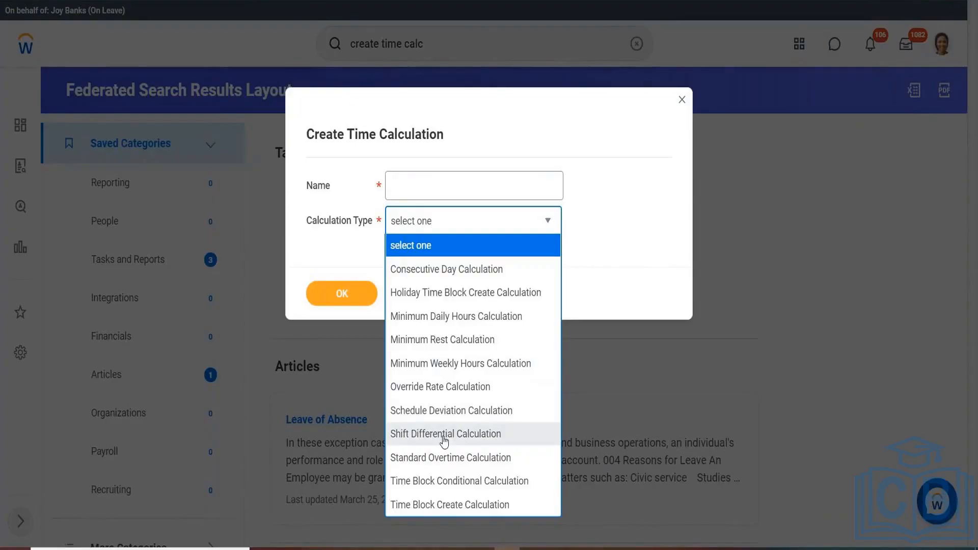
click(444, 434)
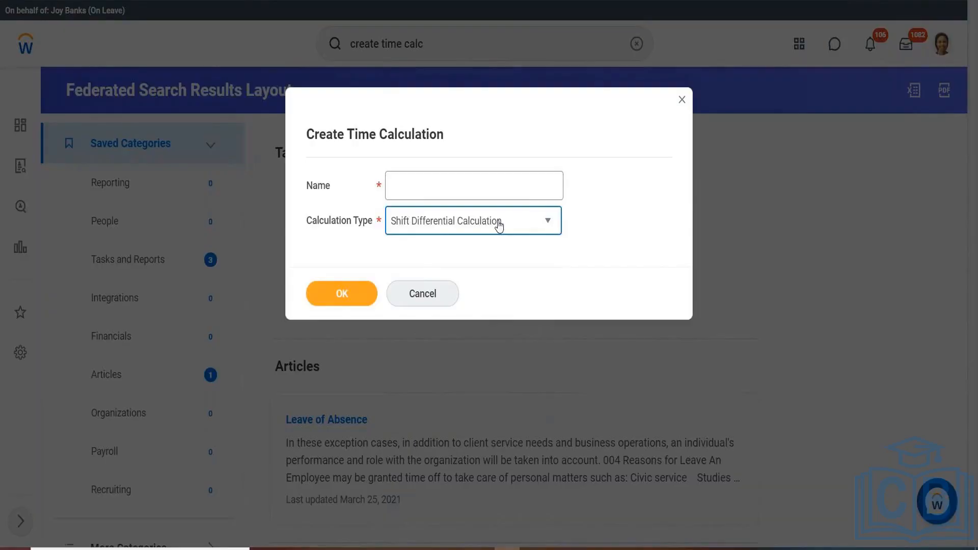
click(544, 224)
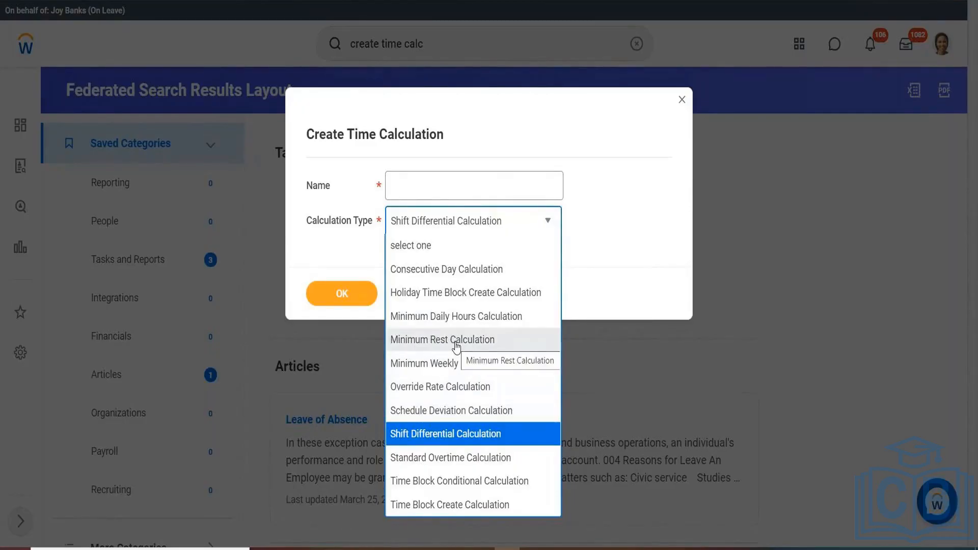
click(446, 370)
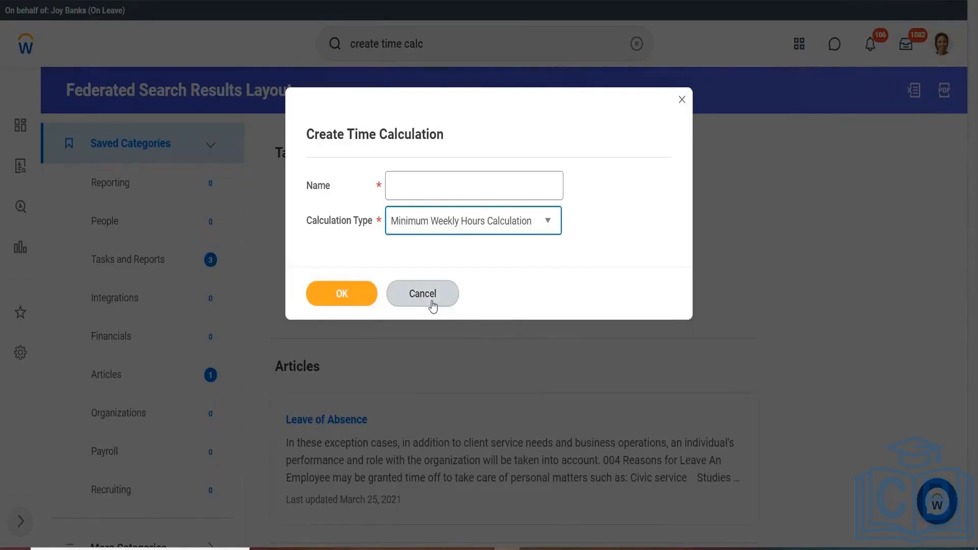
Name the time calculation "Test Minimum weekly hours" and proceed to its general options and criteria.
click(437, 183)
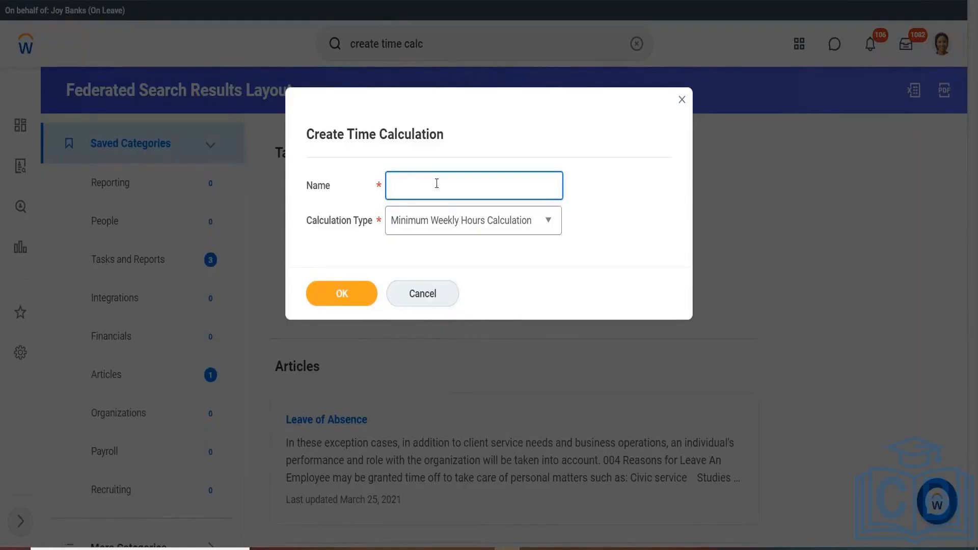
text(Test Minmum wee)
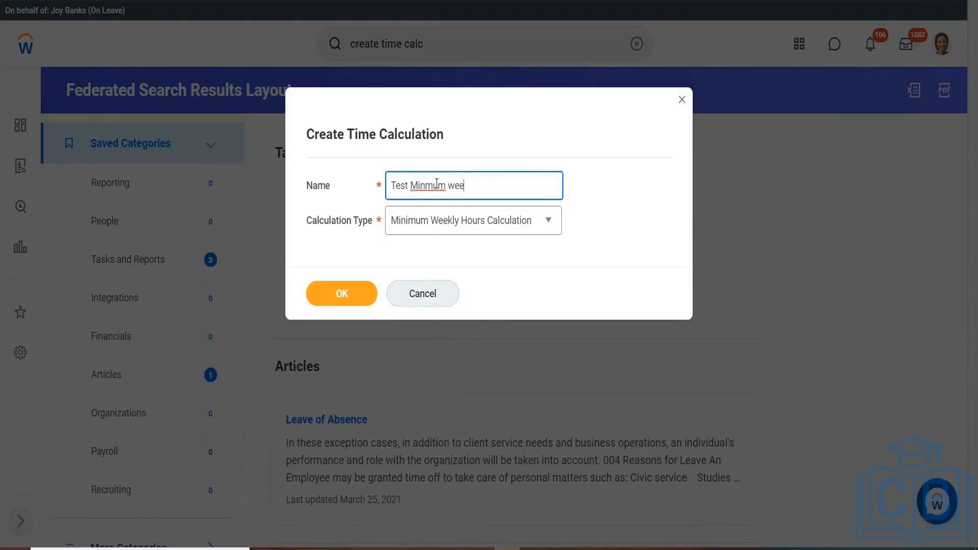
text(kly hours)
click(426, 186)
text(i)
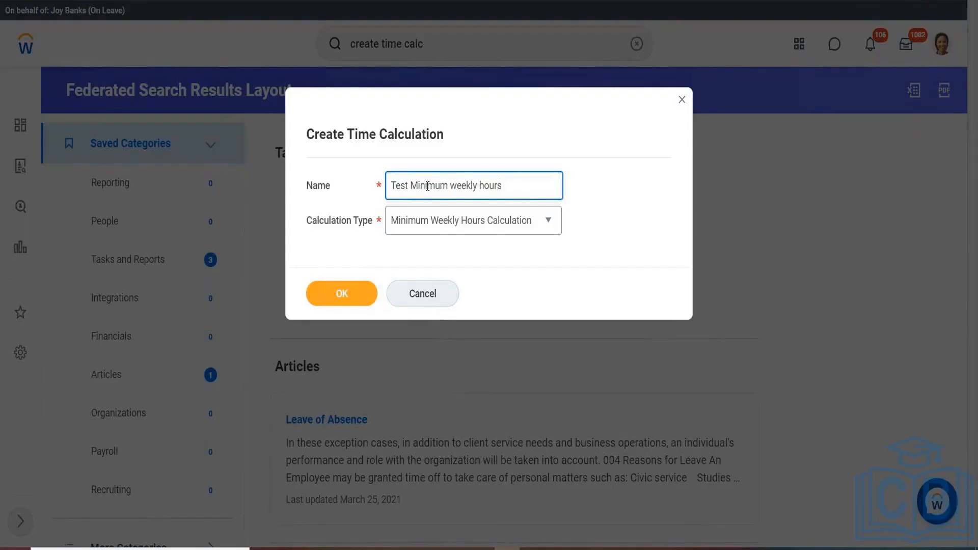
click(340, 295)
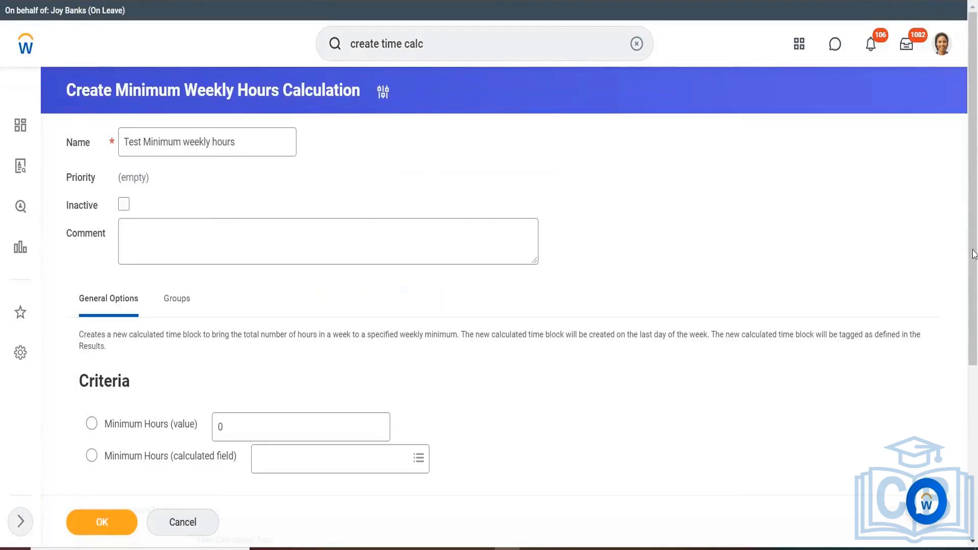
scroll(974, 253, down, 1)
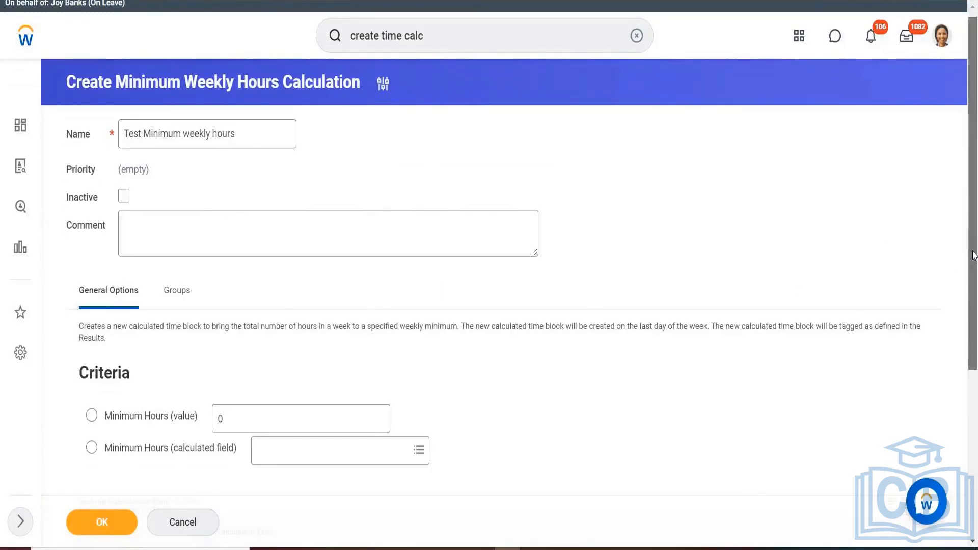
Set the weekly minimum criterion to a fixed Minimum Hours value of 40.
scroll(974, 253, down, 3)
click(91, 343)
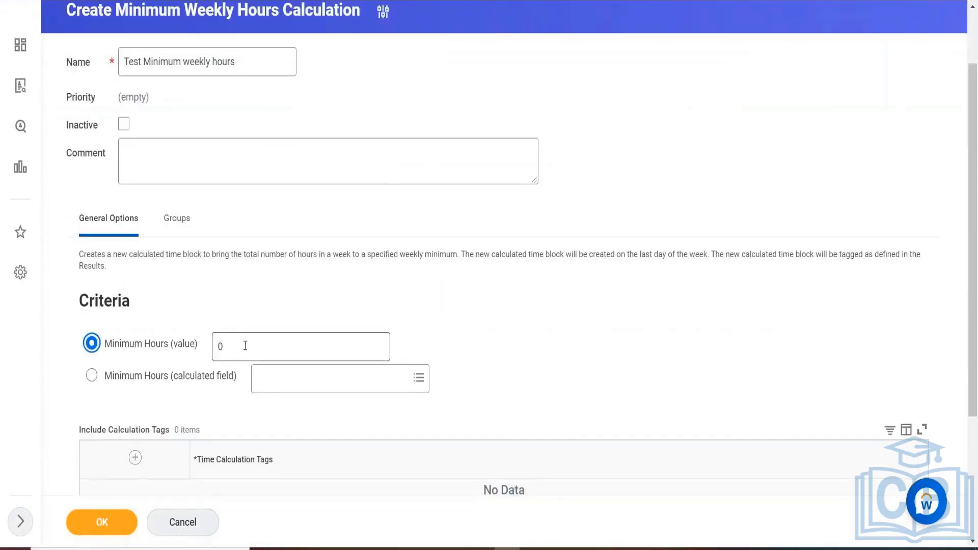
click(246, 346)
key(BackSpace)
text(4)
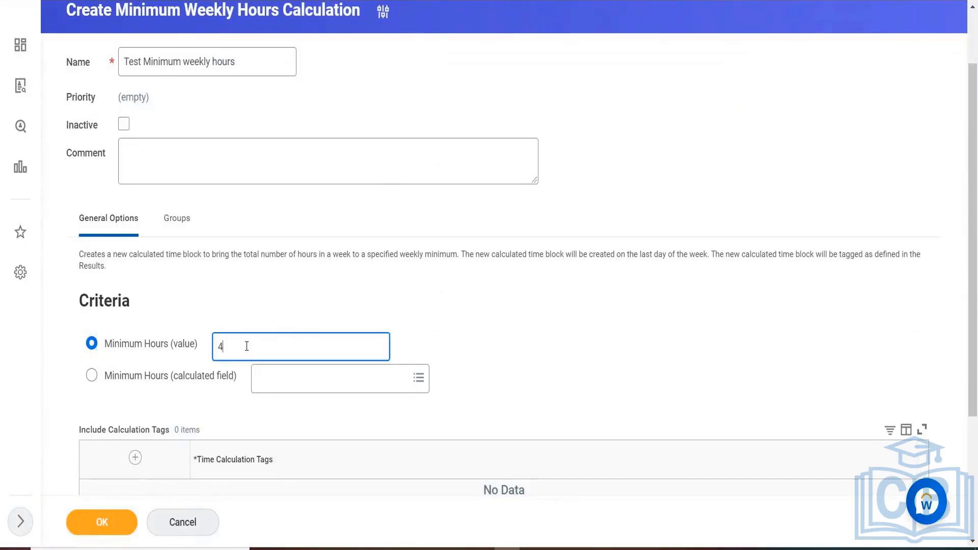
text(0)
click(610, 350)
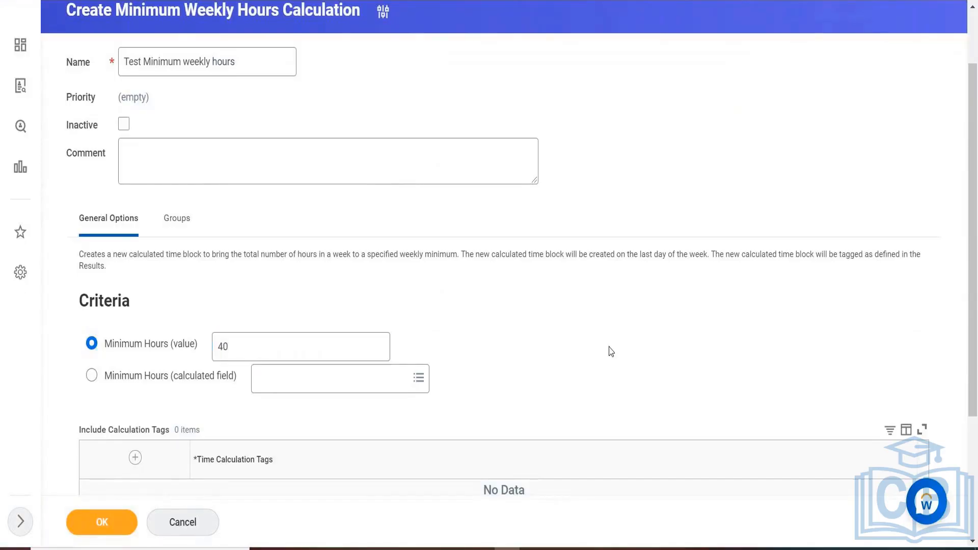
Add a row to the included calculation tags and open its tag selection.
drag(973, 314, 966, 484)
click(135, 377)
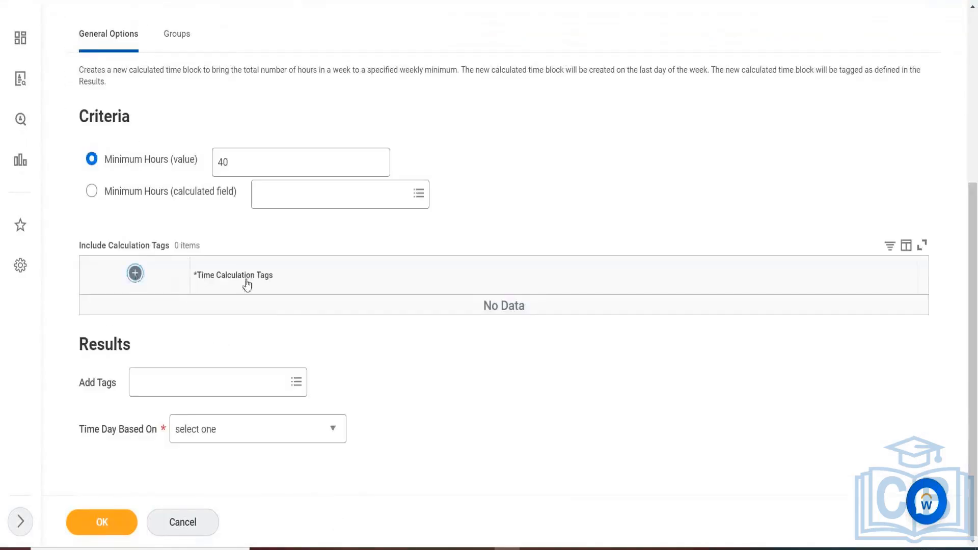
click(274, 323)
text(Re)
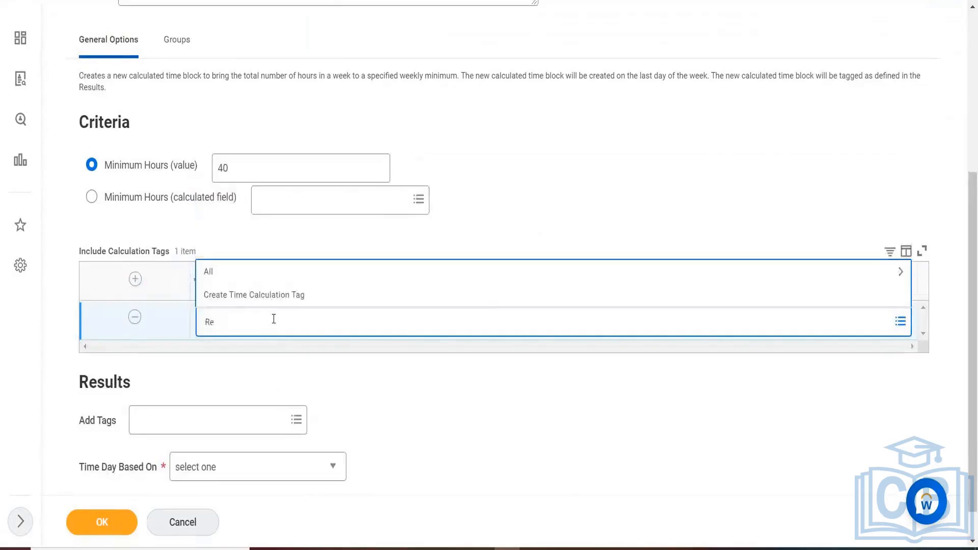
text(gular)
key(BackSpace)
key(BackSpace)
key(BackSpace)
key(BackSpace)
key(BackSpace)
key(BackSpace)
text(weekly)
key(Return)
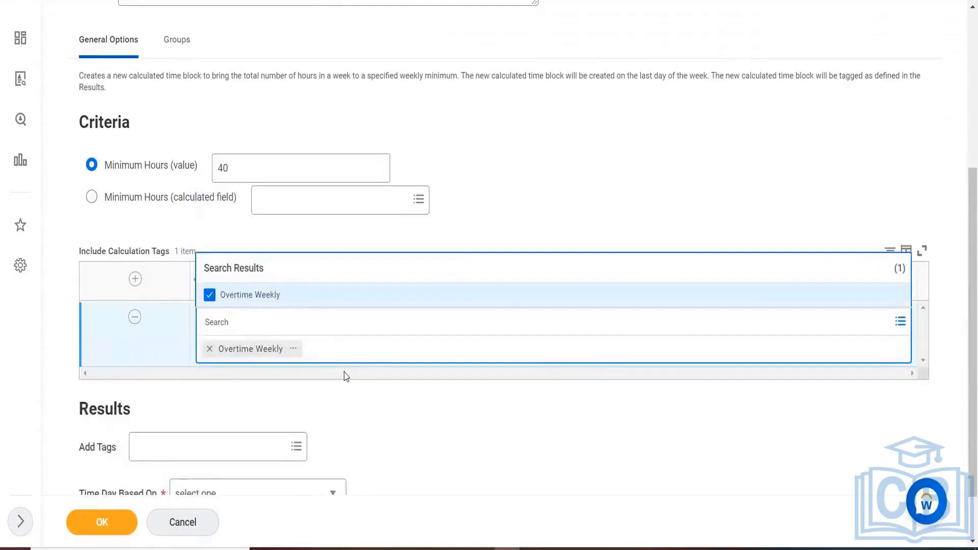
click(209, 349)
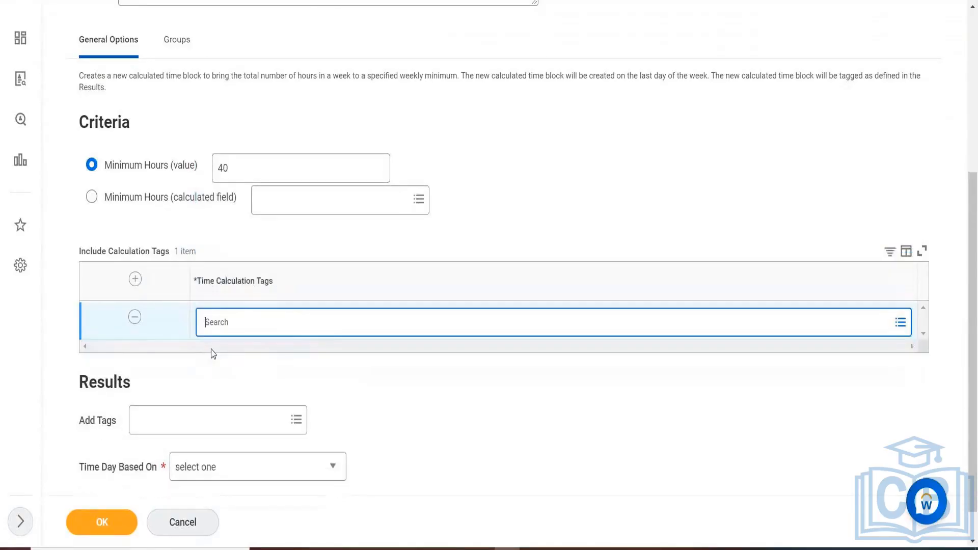
text(Regular)
click(344, 384)
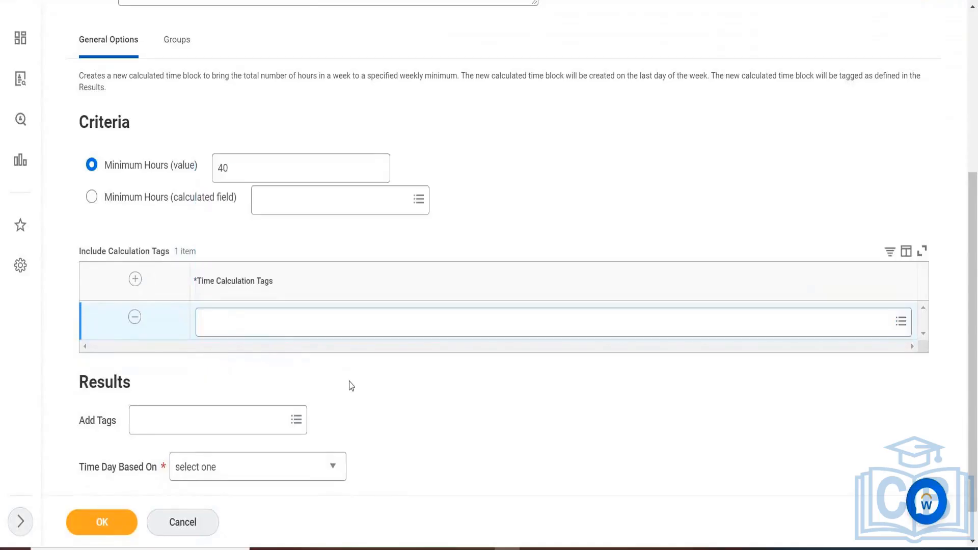
Find the tags matching "Re" and include the "Regular" time calculation tag in the criteria.
click(248, 318)
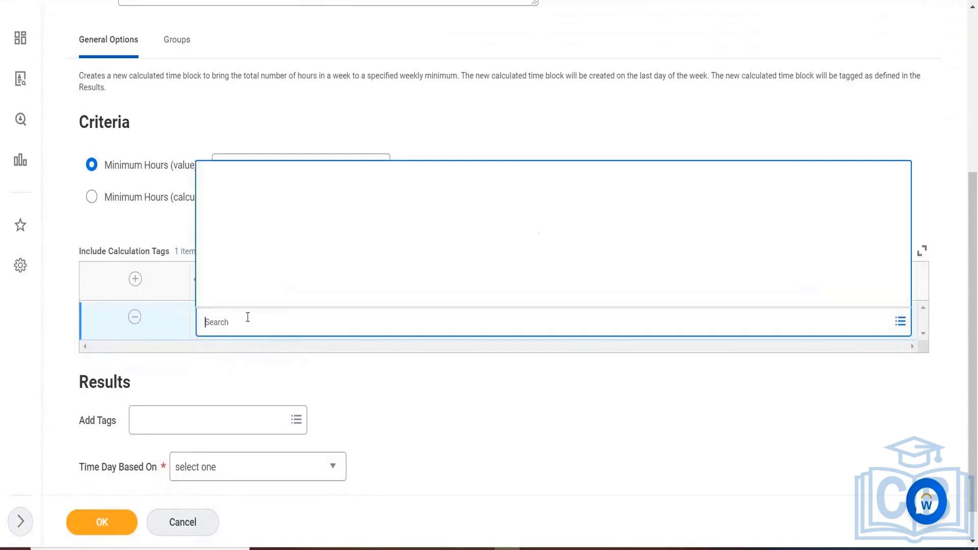
text(Re)
key(Return)
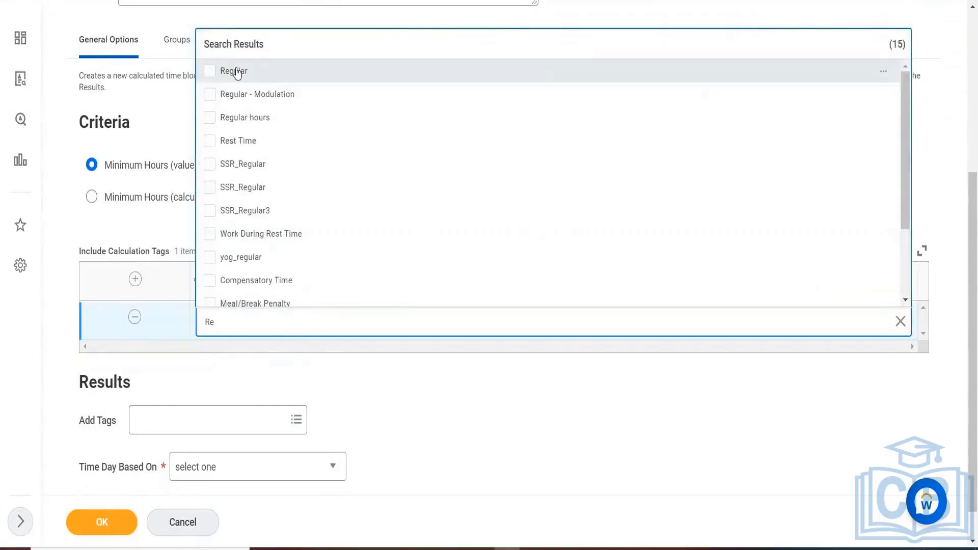
click(236, 72)
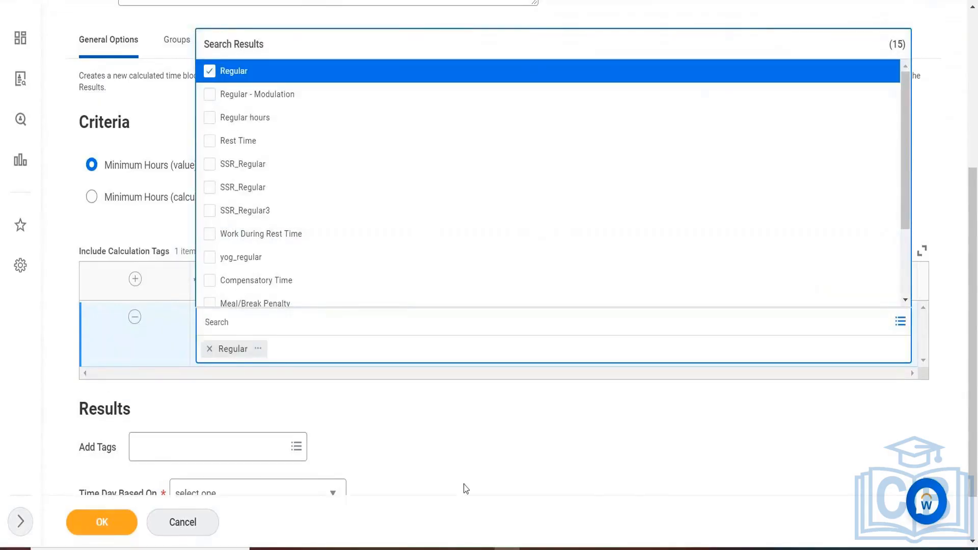
click(426, 448)
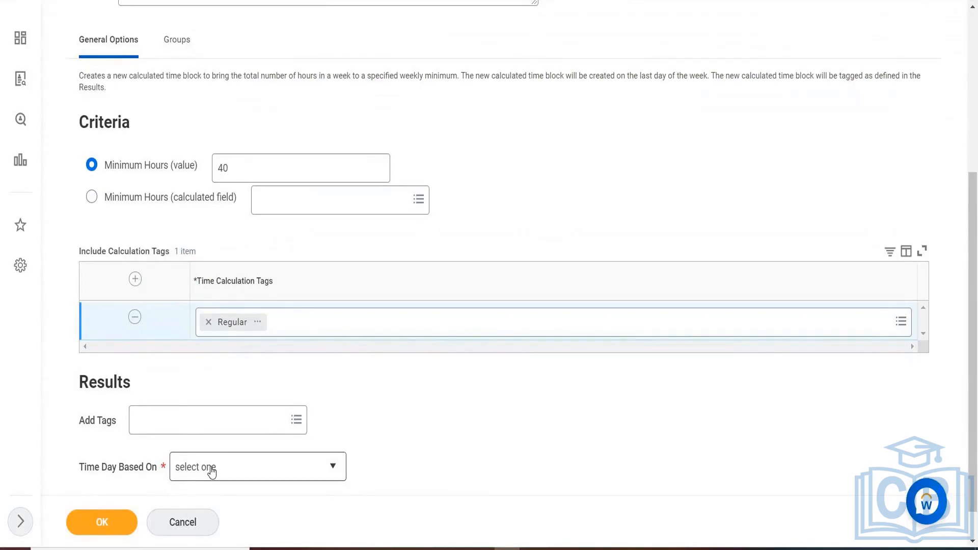
Create a new time calculation tag named "Minimum hours" as the result tag of the calculation.
click(294, 421)
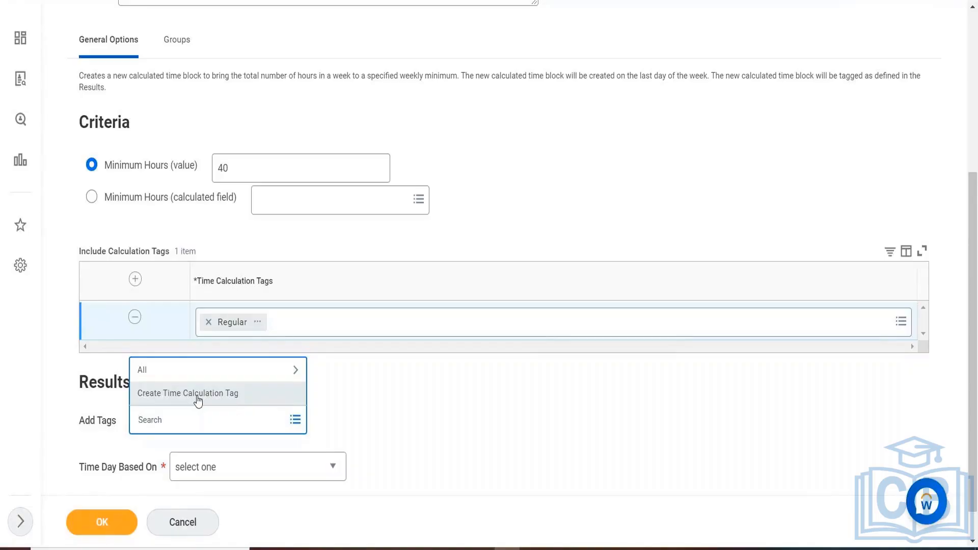
click(199, 397)
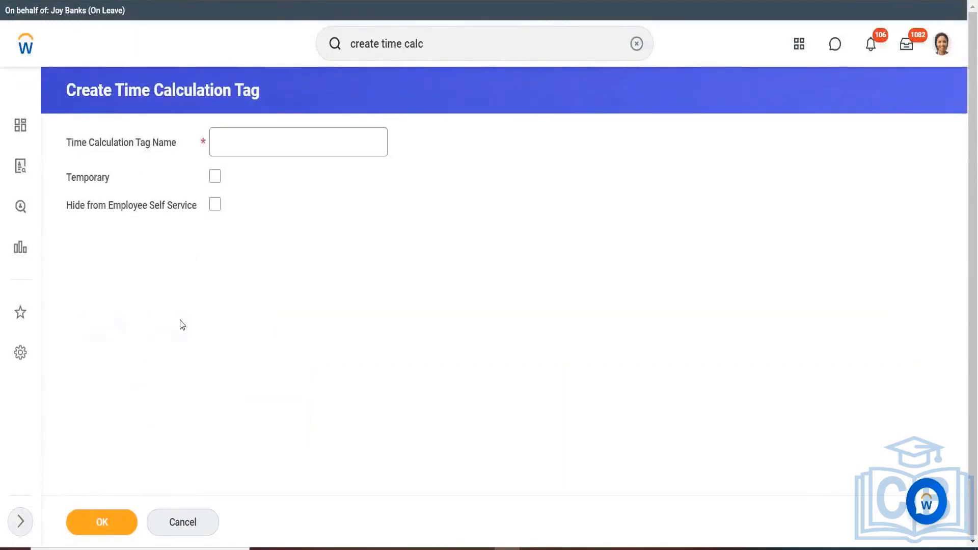
click(241, 144)
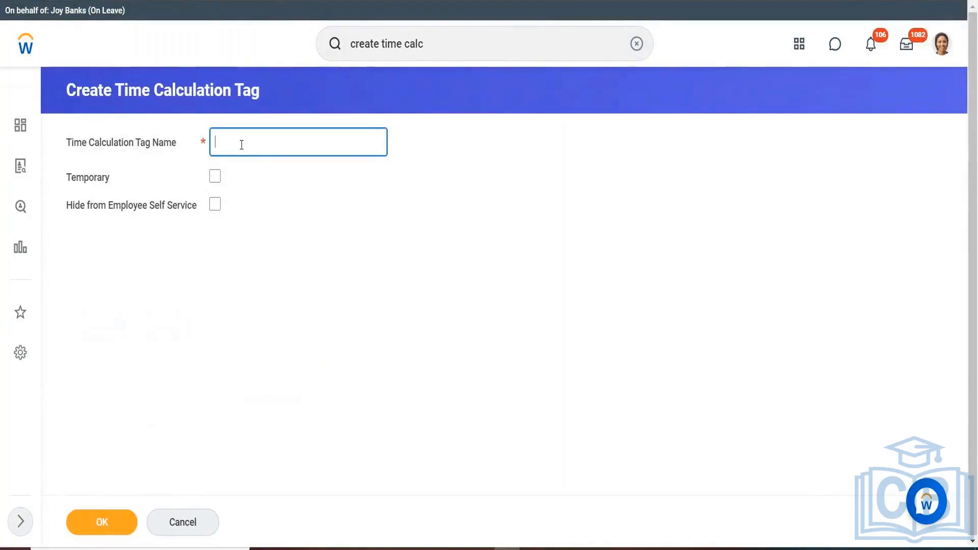
text(Min)
text(mum)
key(BackSpace)
key(BackSpace)
key(BackSpace)
key(BackSpace)
text(nimum)
text( hours)
click(103, 533)
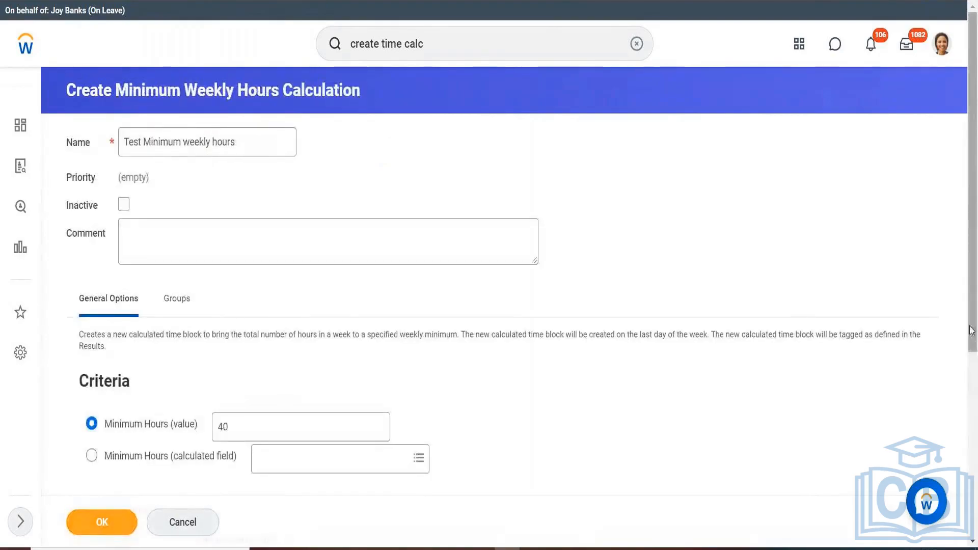
Base the time day of the results on Calculated Date.
drag(976, 337, 976, 524)
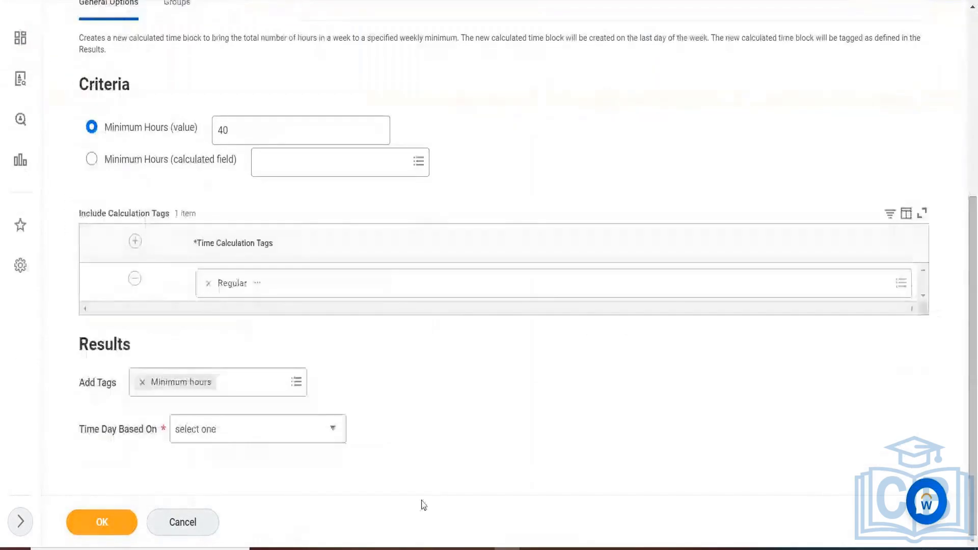
click(332, 429)
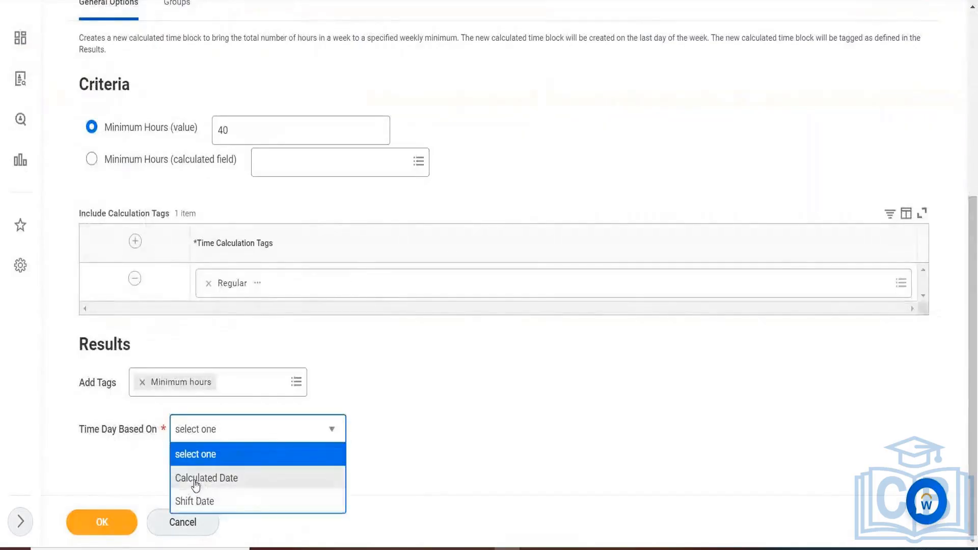
click(196, 479)
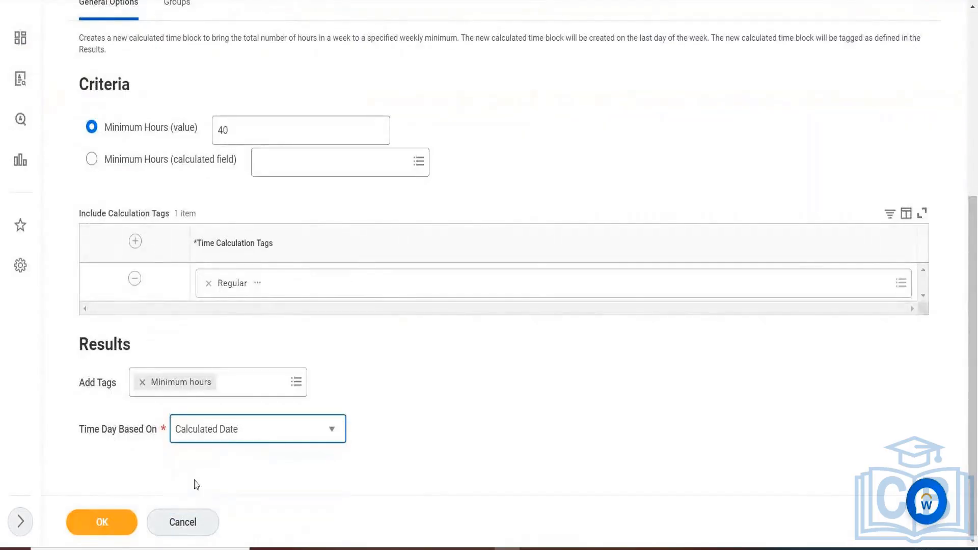
click(256, 477)
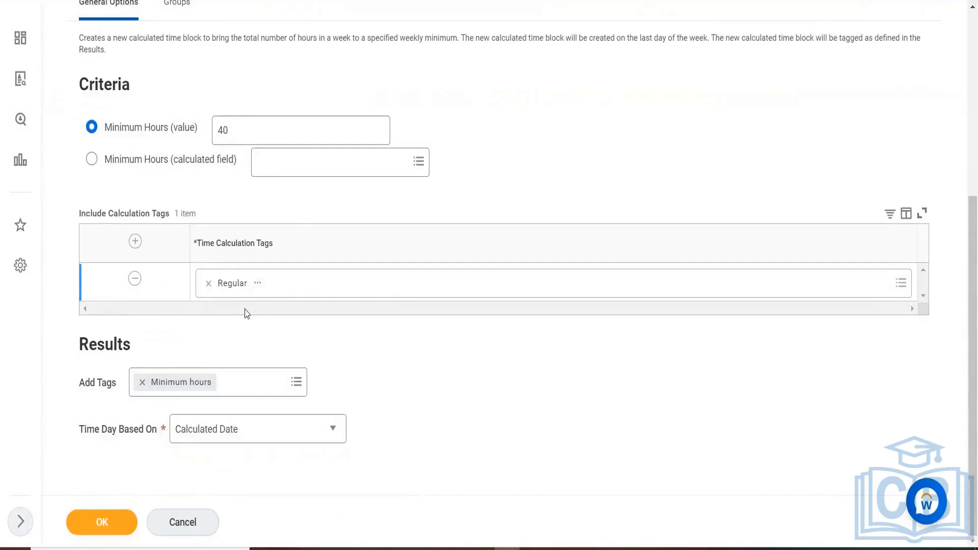
Assign the calculation to the "USA In /Out" time calculation group and save it.
click(176, 4)
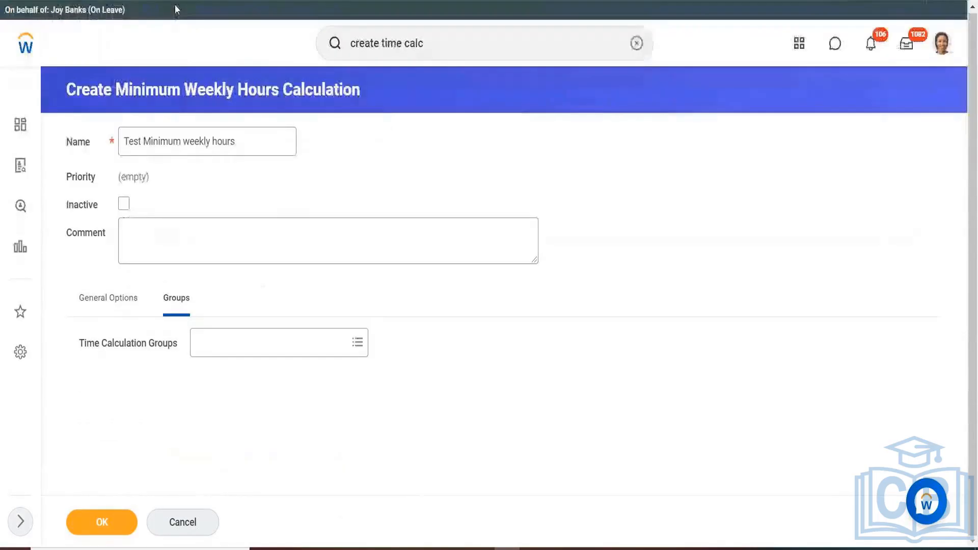
click(201, 344)
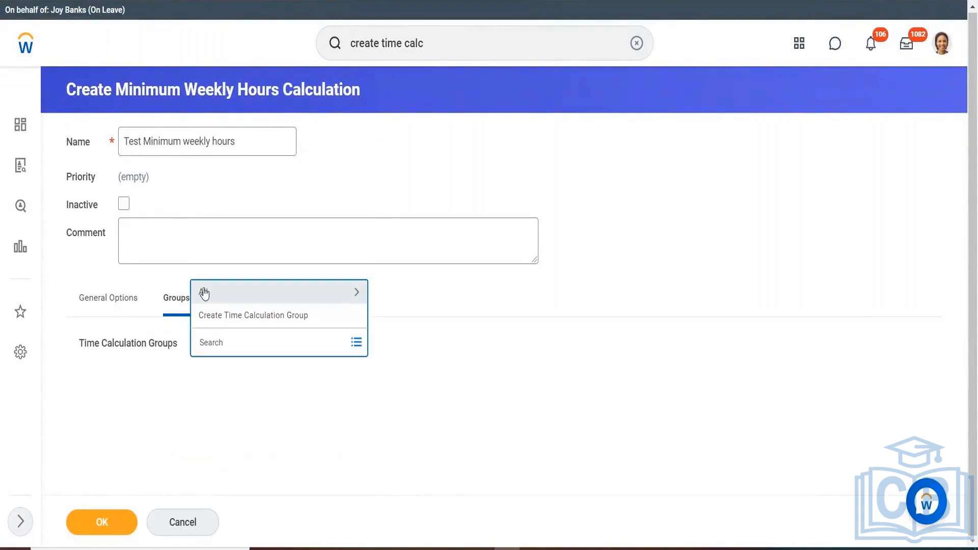
click(203, 293)
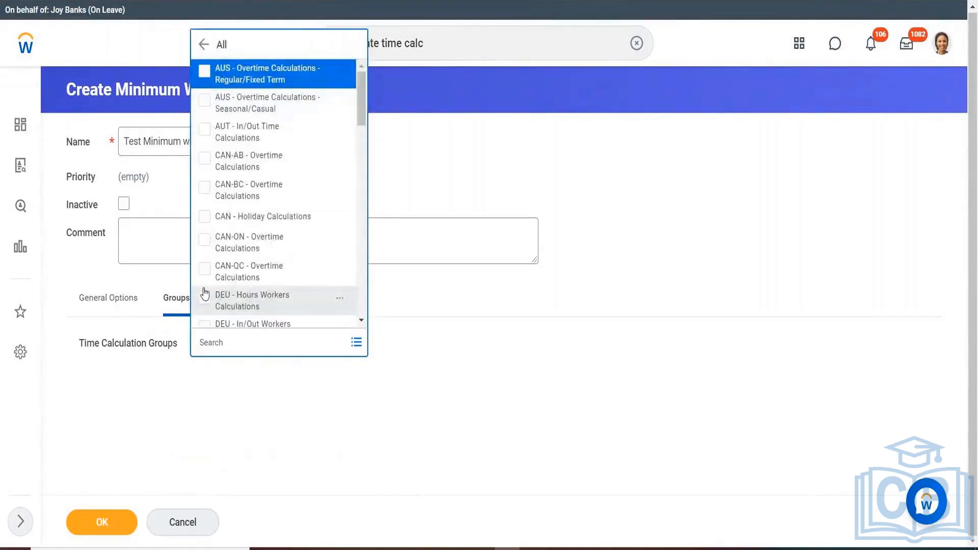
click(215, 342)
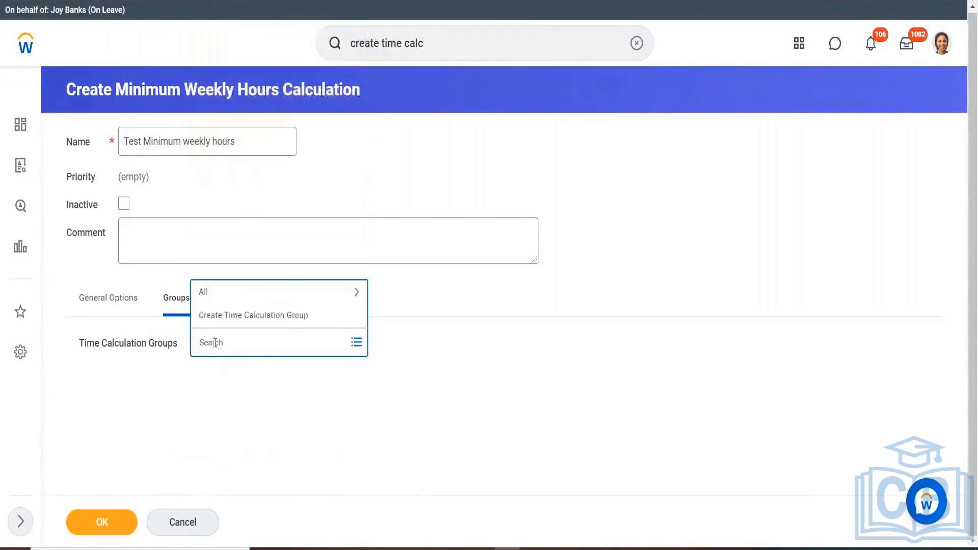
text(usa)
key(Return)
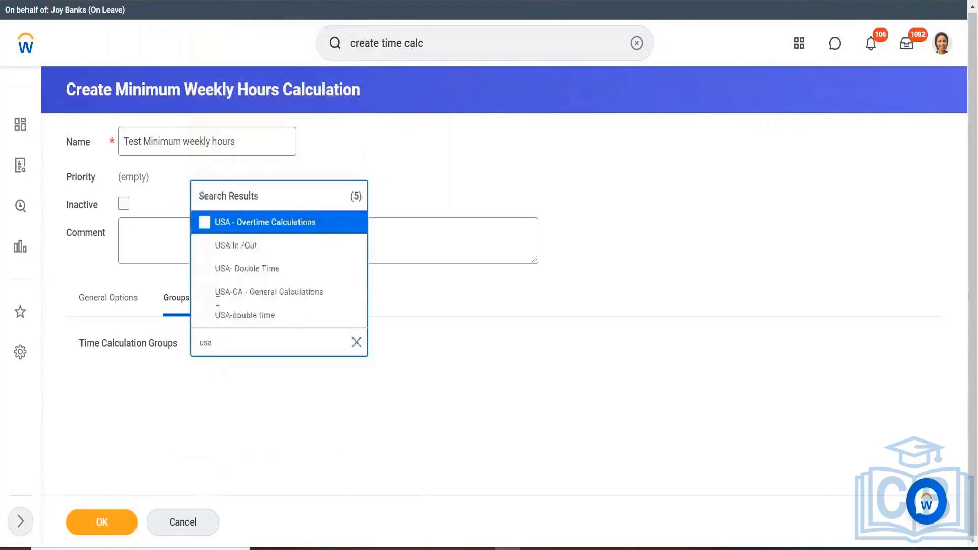
click(234, 247)
click(509, 386)
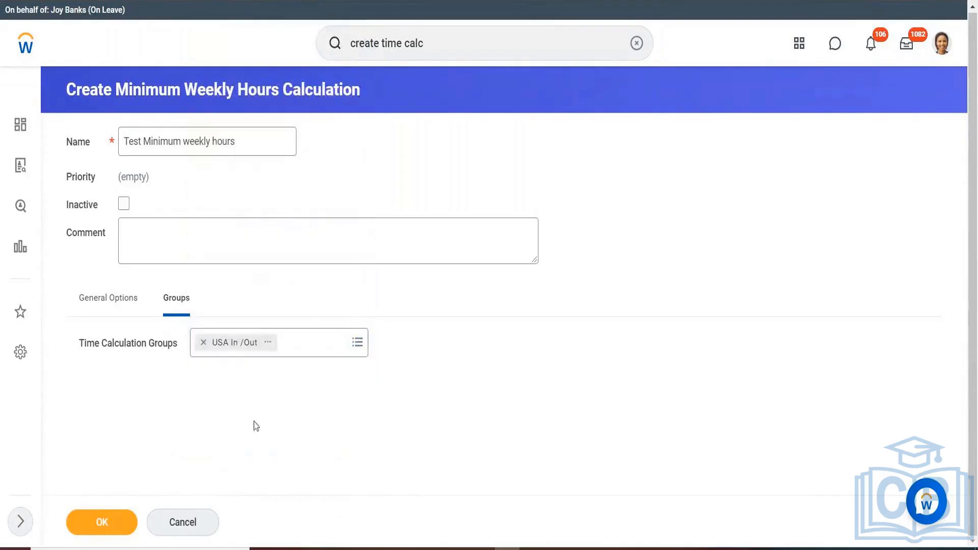
click(106, 523)
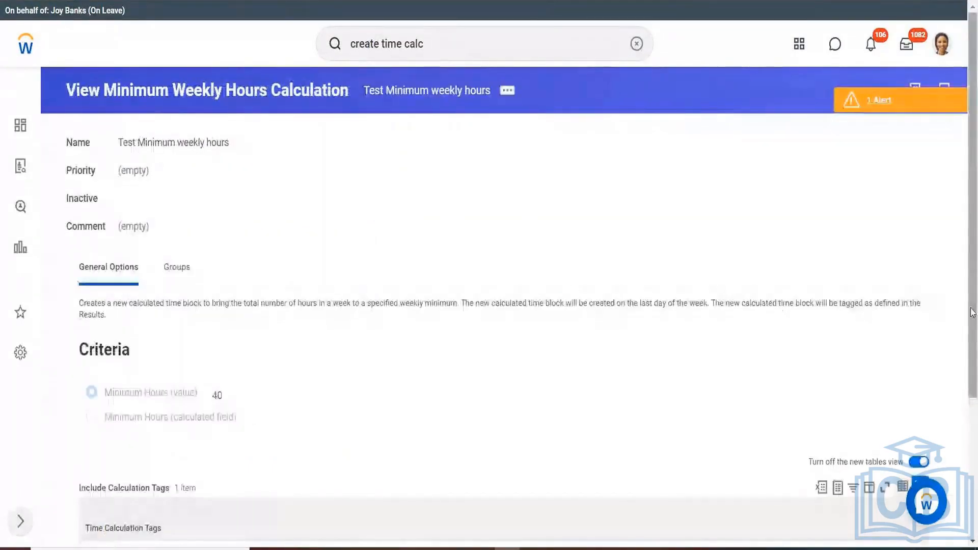
Set the priority of "Test Minimum weekly hours" to 005 in the time calculation priorities and finish the task.
scroll(974, 326, down, 1)
scroll(974, 326, down, 1)
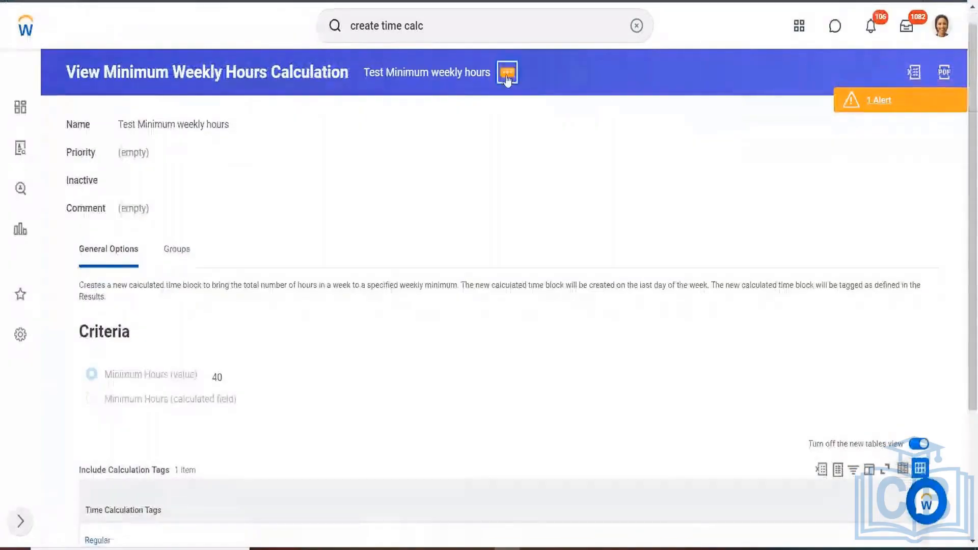
click(508, 76)
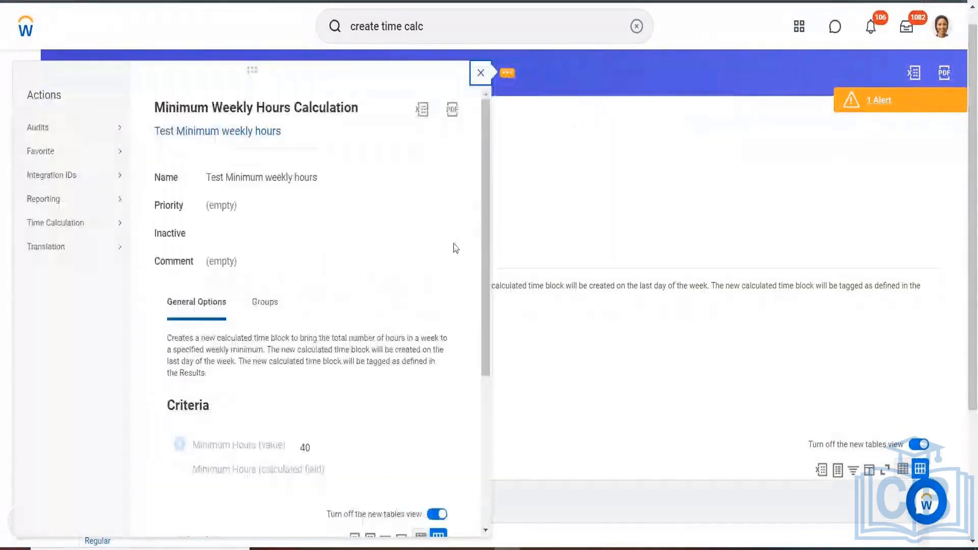
mouse_move(68, 225)
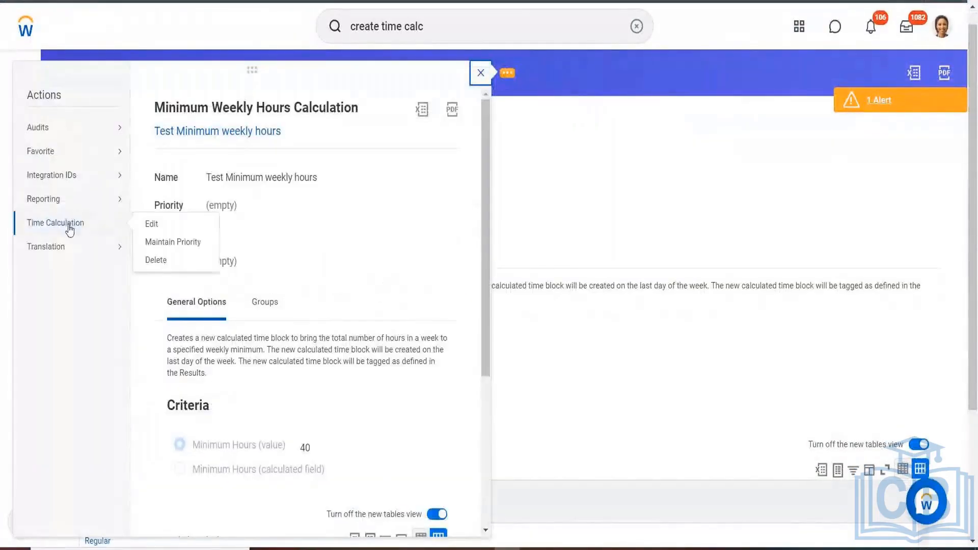
click(158, 241)
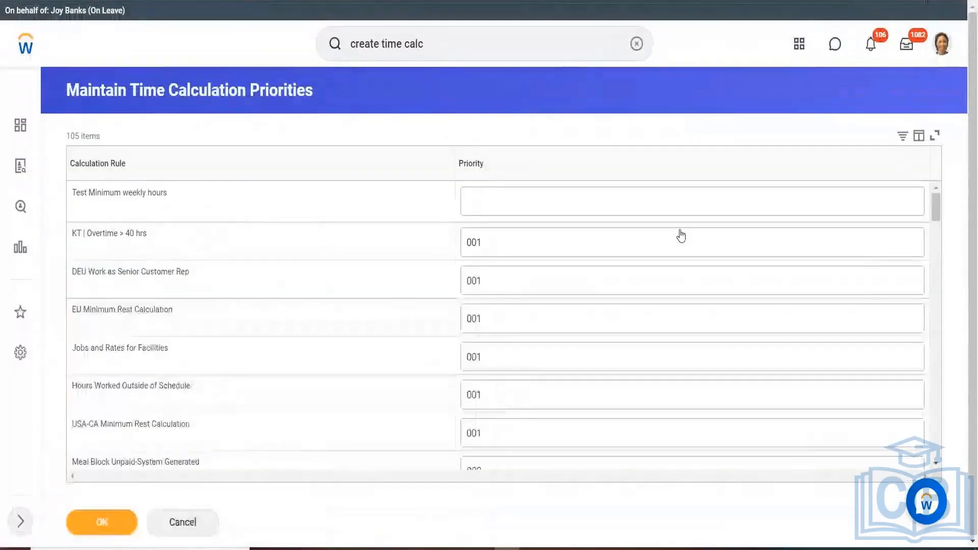
click(486, 202)
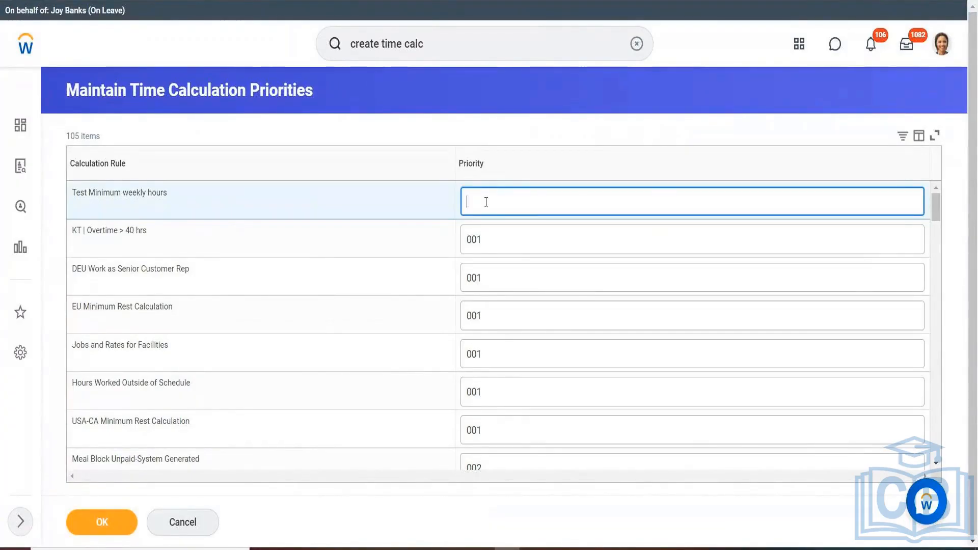
text(005)
click(108, 522)
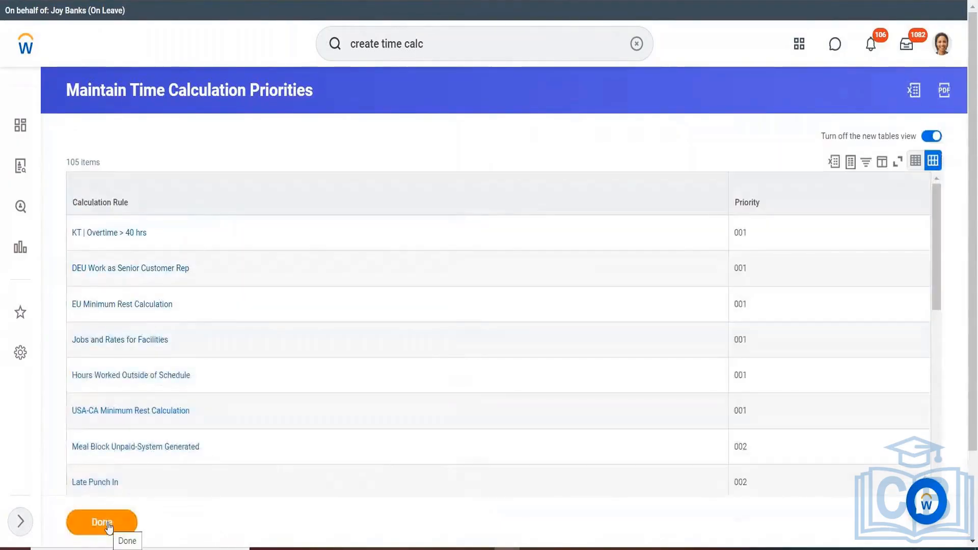
click(105, 523)
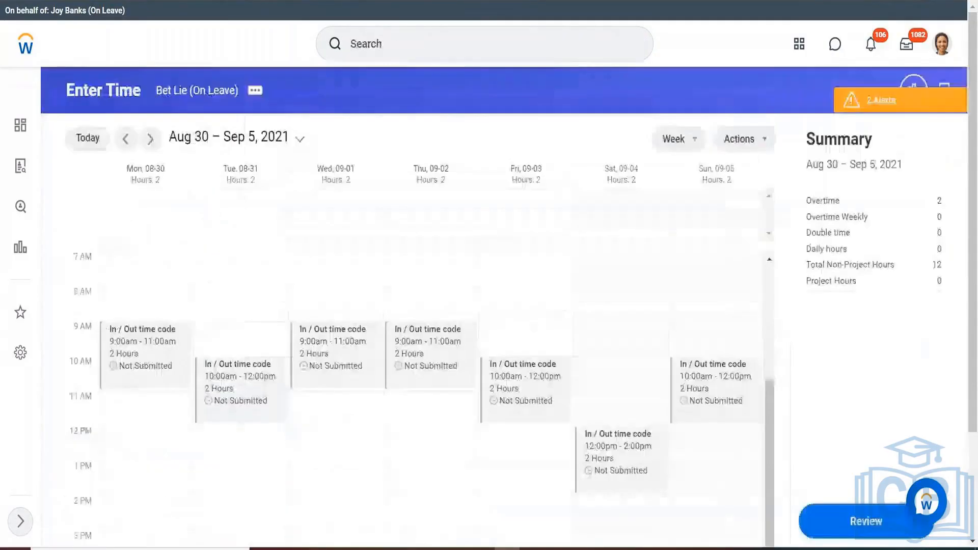
Run and confirm the time calculations for the worker's week of Sep 6 – 12, 2021, closing the default costing pop-up.
click(148, 145)
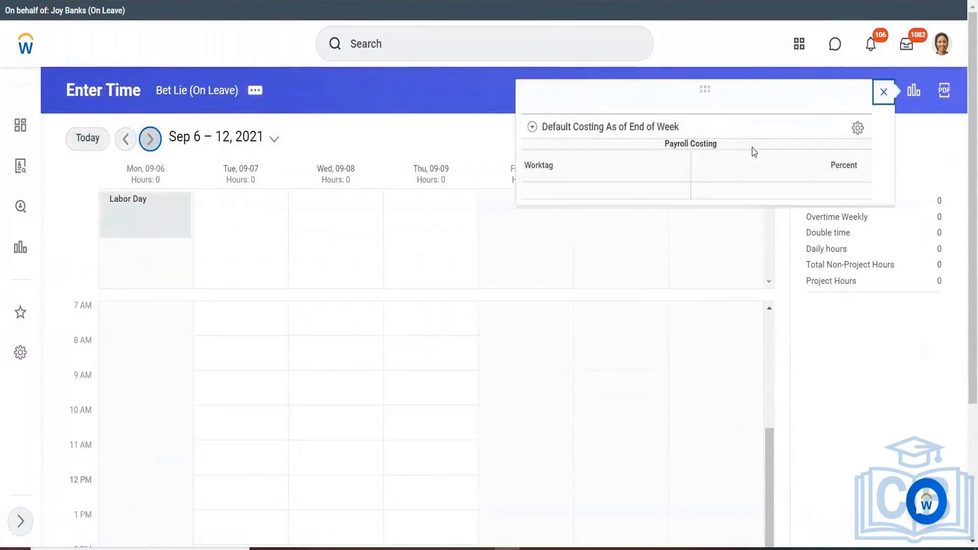
click(884, 92)
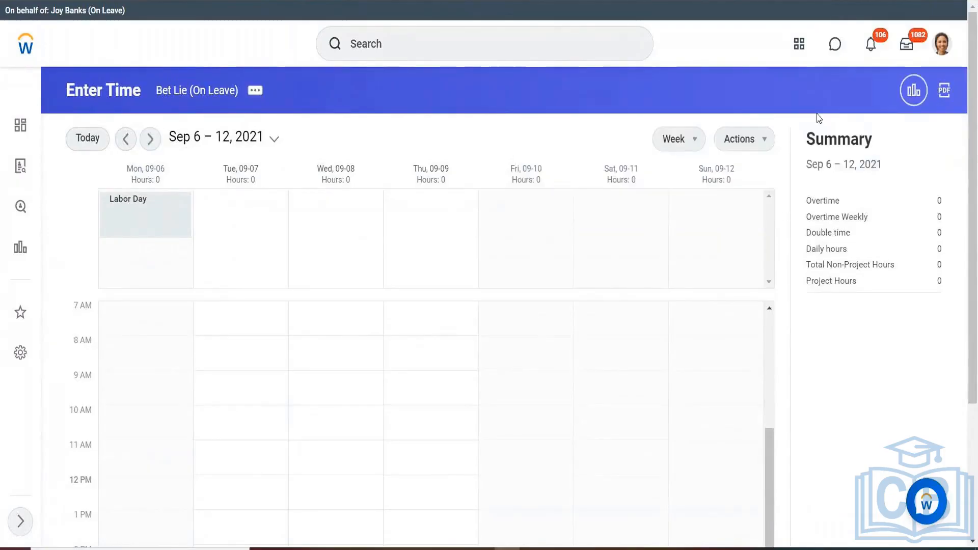
click(742, 145)
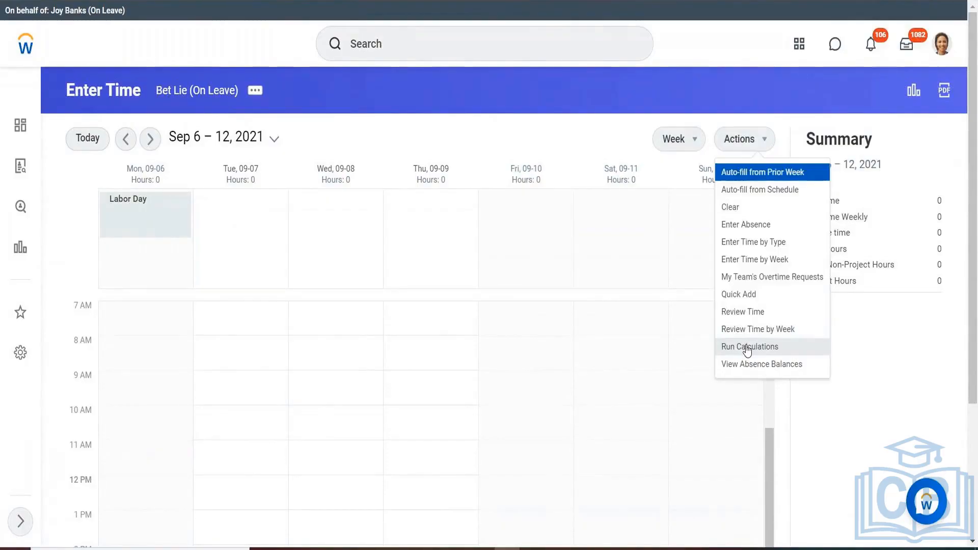
click(747, 348)
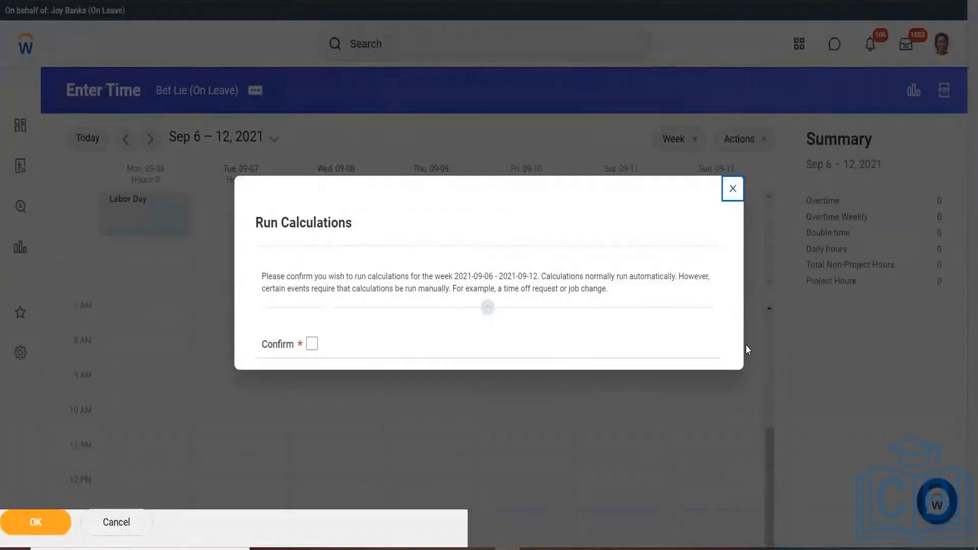
click(311, 324)
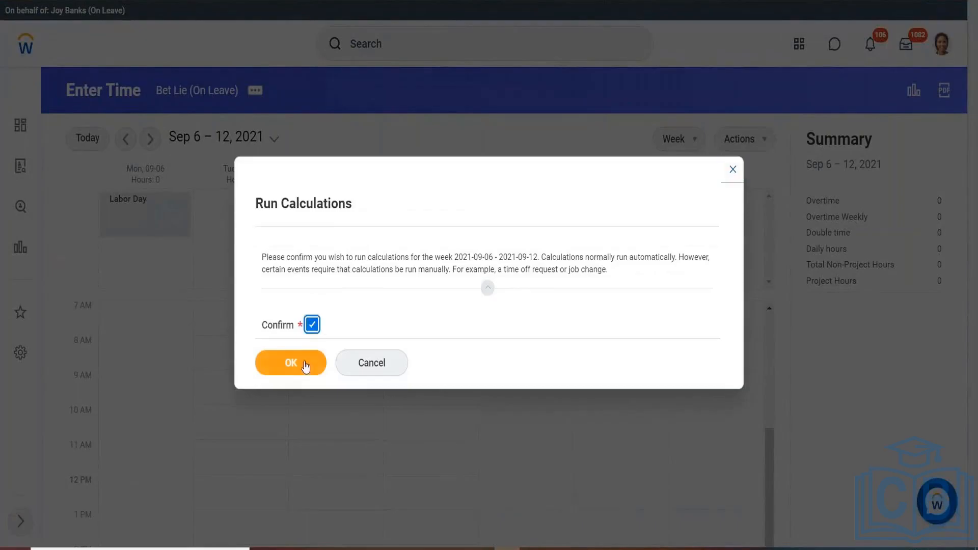
click(303, 366)
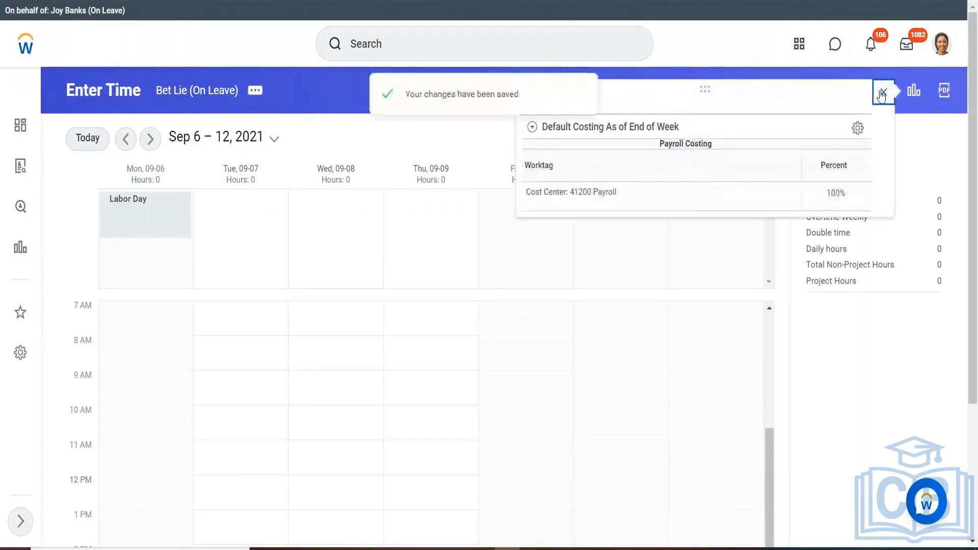
click(882, 92)
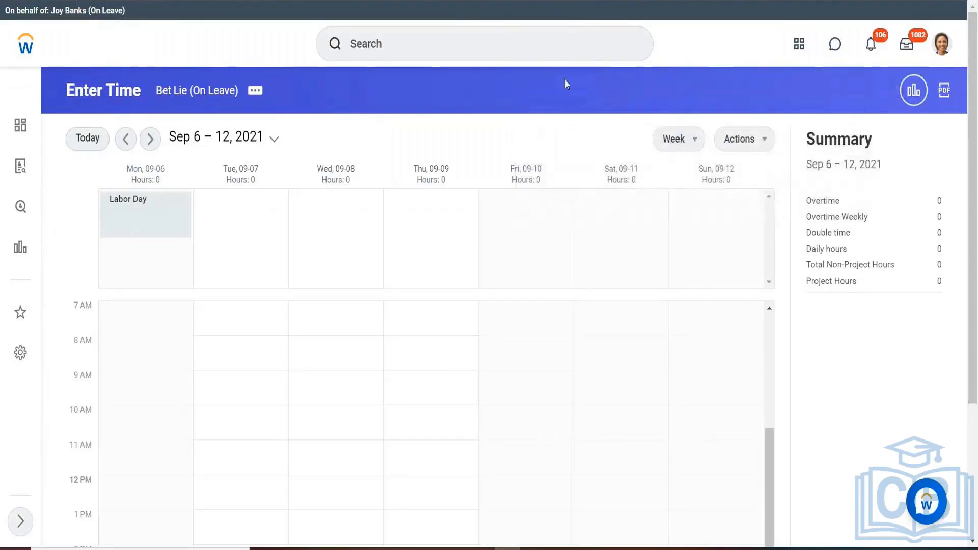
Return to the week of Aug 30 – Sep 5, 2021 and run its time calculations with confirmation, closing the default costing pop-up.
click(126, 141)
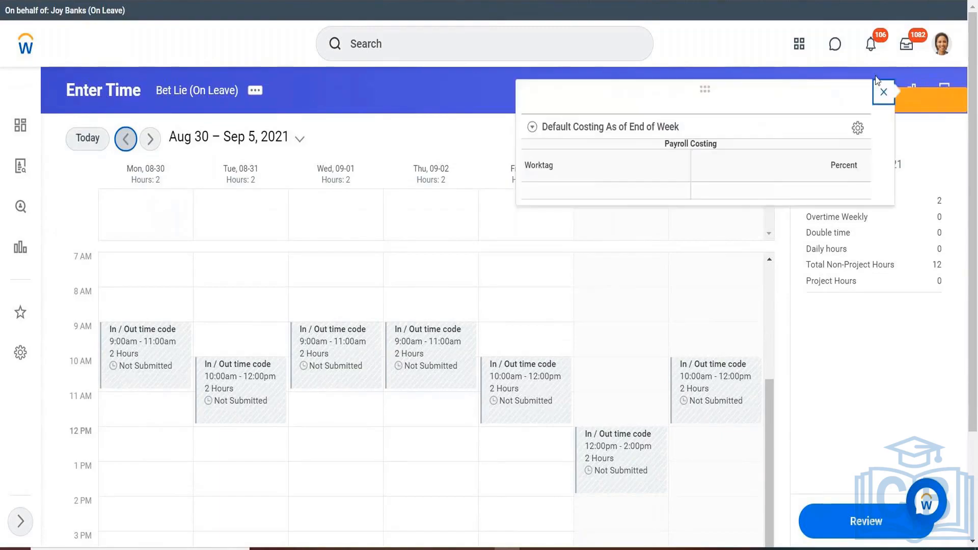
click(882, 93)
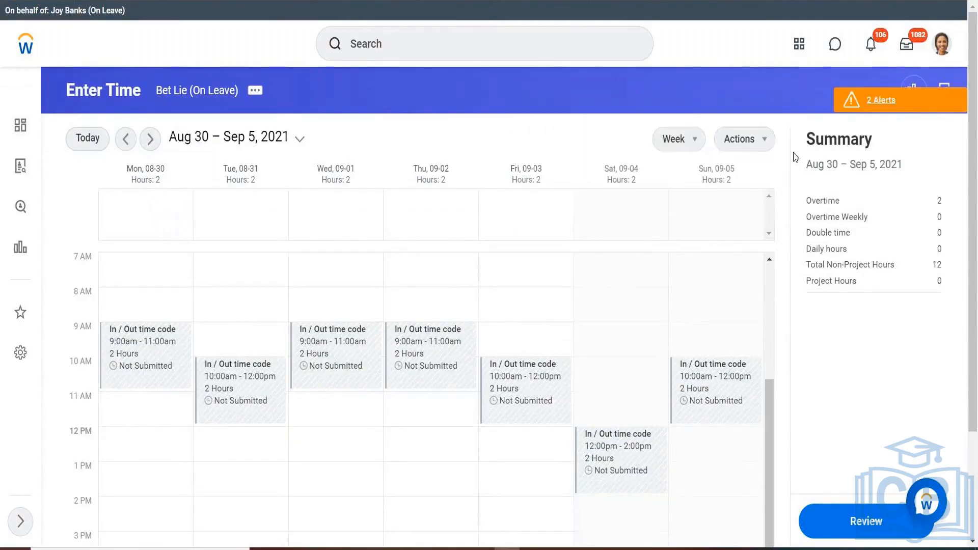
click(742, 138)
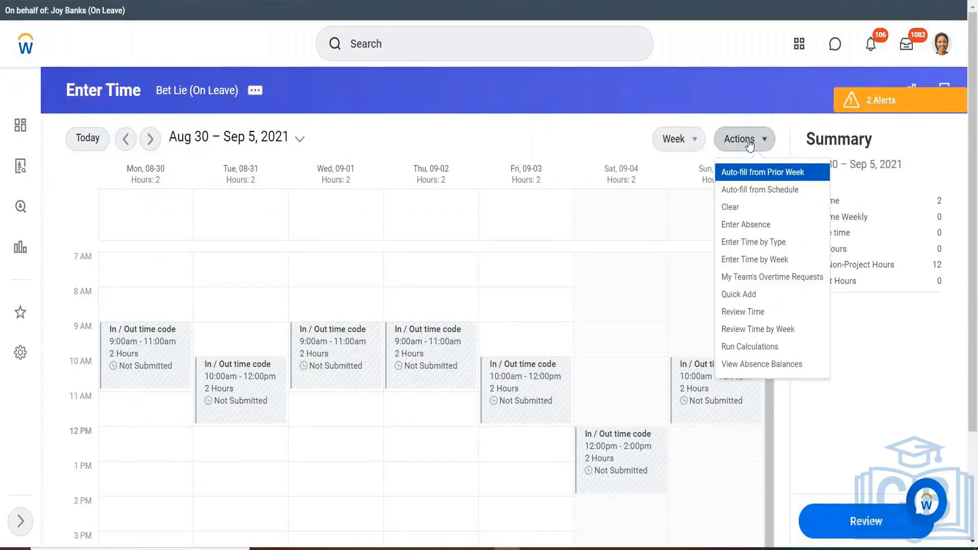
click(745, 348)
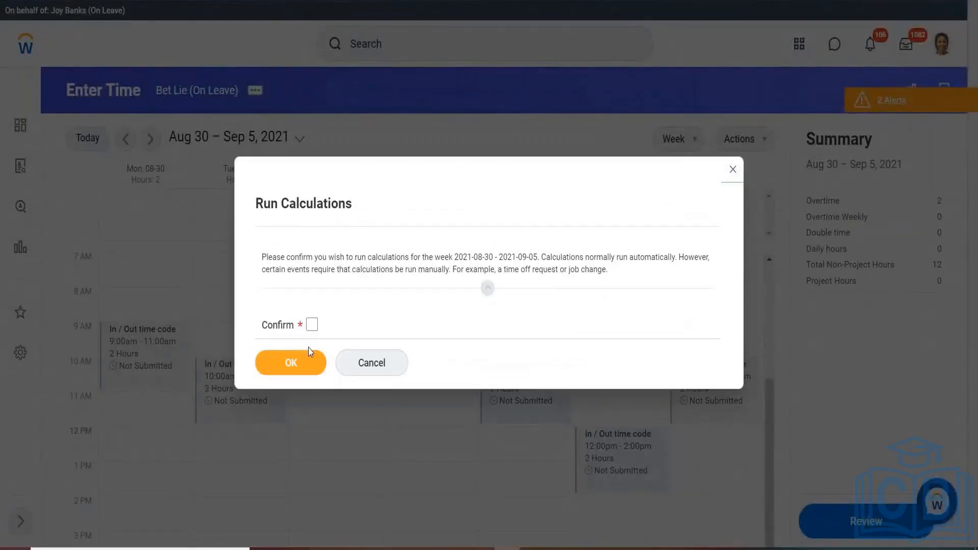
click(312, 324)
click(301, 362)
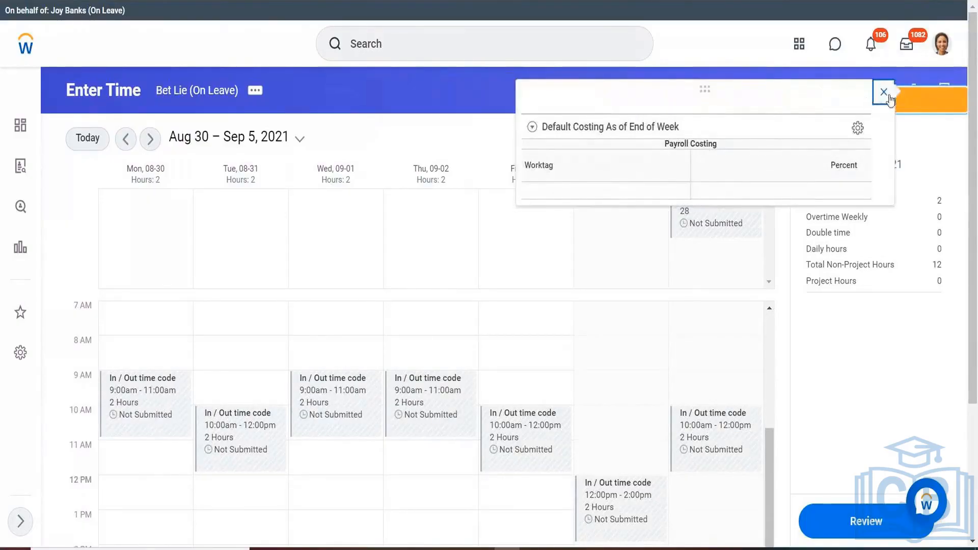
click(883, 93)
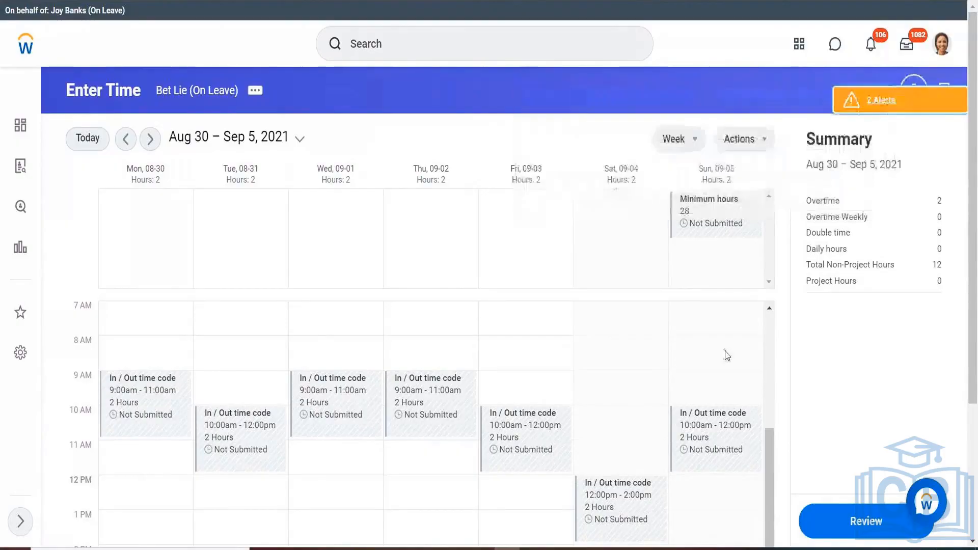